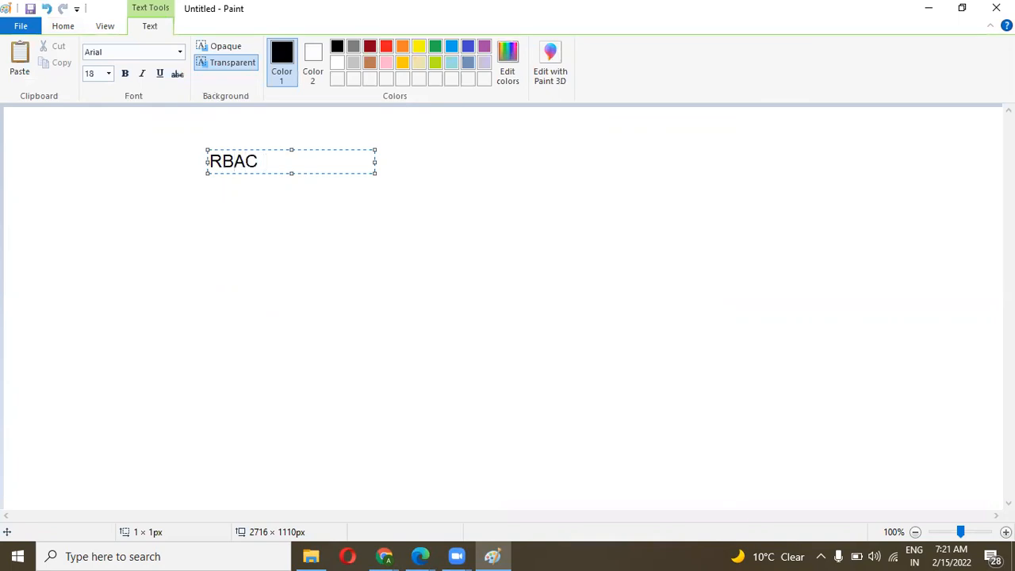
# Step: Type 'RBAC Role Based access control' as a one-line heading in a widened text box
pyautogui.write('Role Based access control')
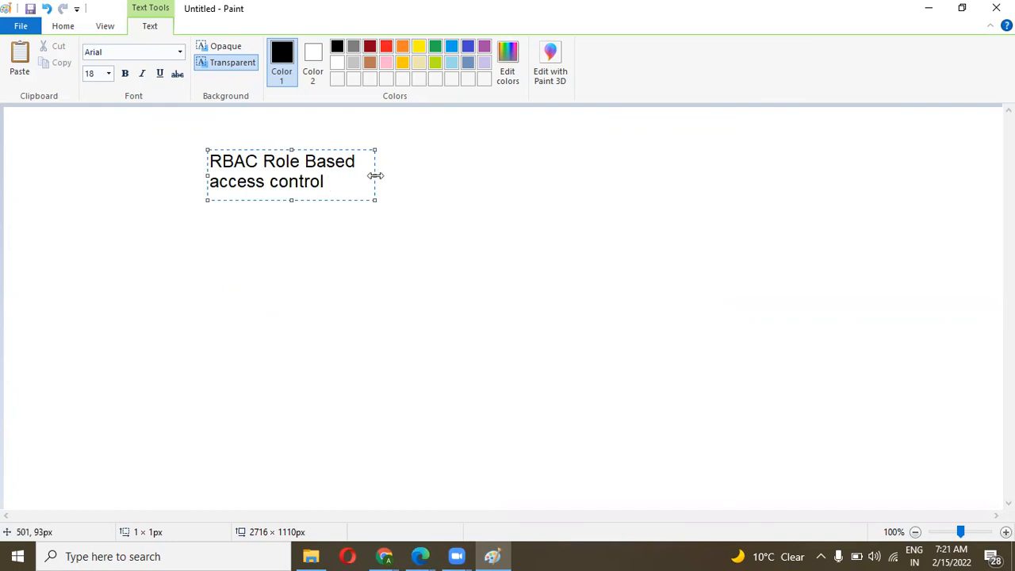
pyautogui.moveTo(375, 175); pyautogui.dragTo(562, 175)
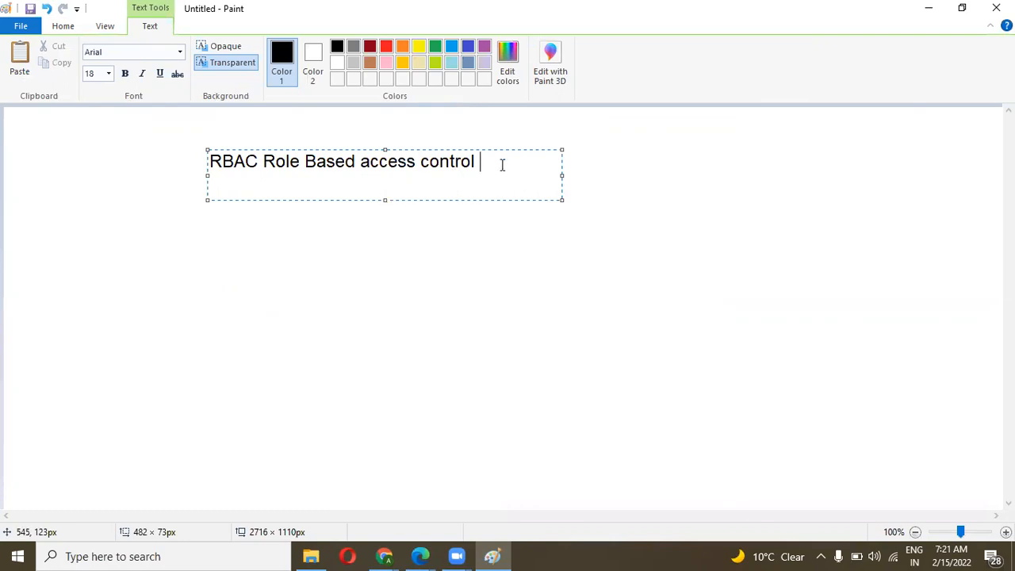
pyautogui.press('BackSpace')
pyautogui.press('Return')
pyautogui.press('Return')
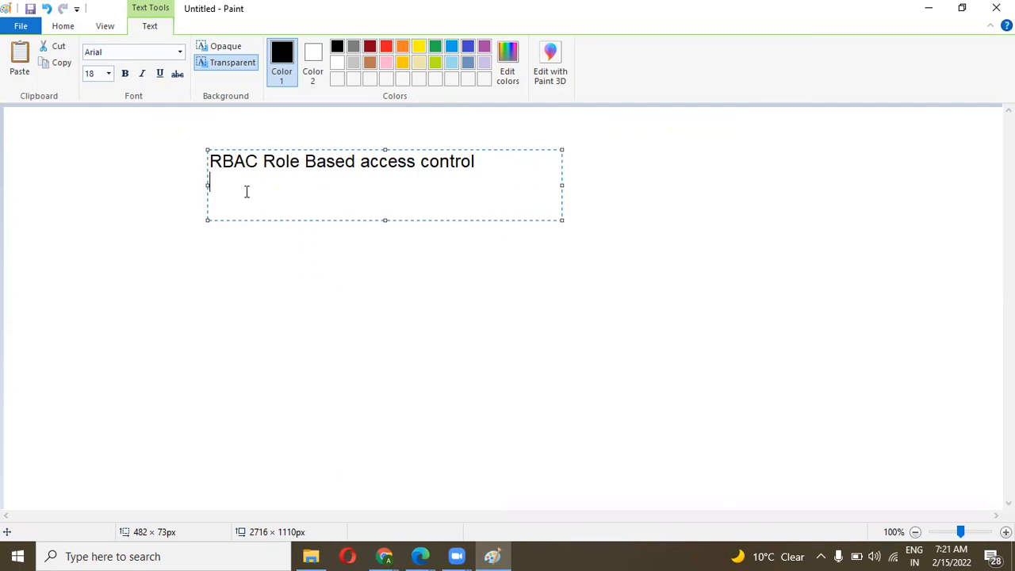
pyautogui.click(161, 182)
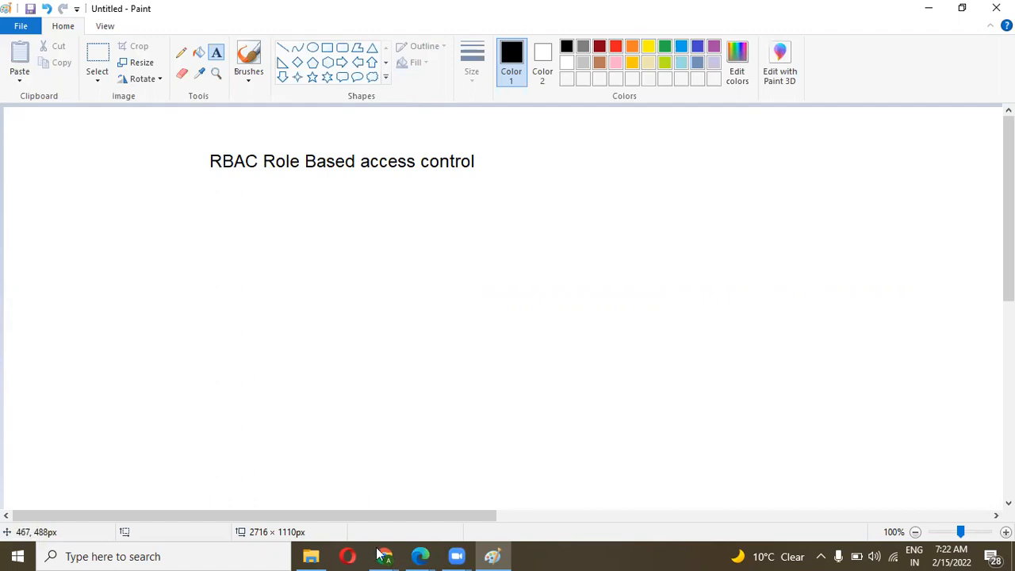
# Step: Open portal.azure.com in a new private browser tab
pyautogui.moveTo(386, 555)
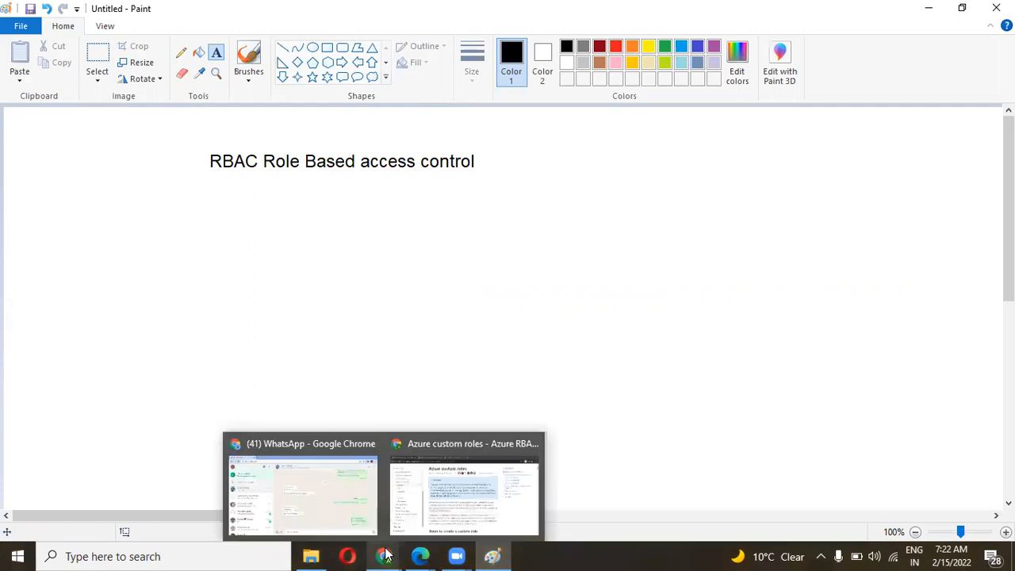
pyautogui.click(432, 511)
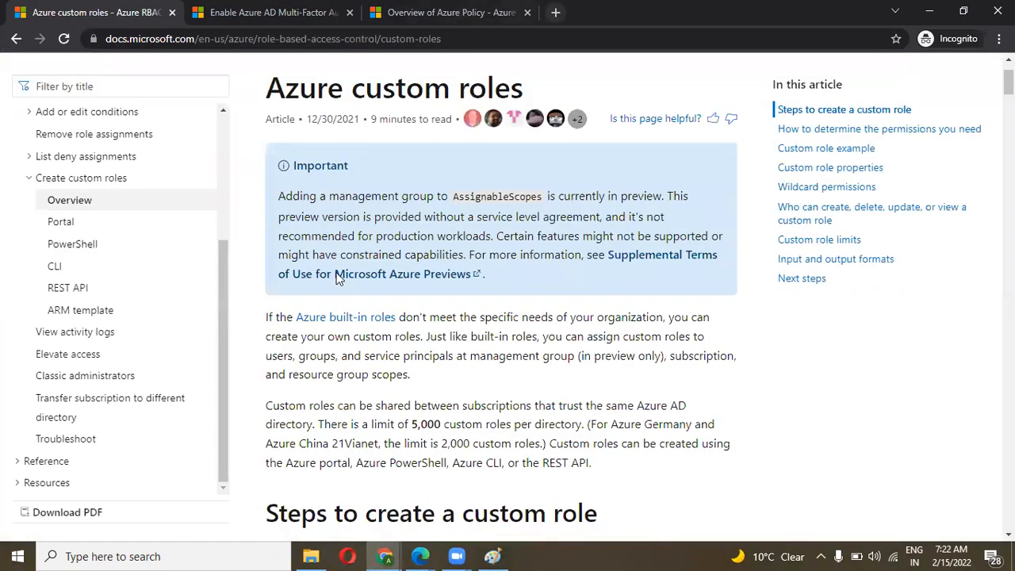
pyautogui.hotkey('ctrl', 't')
pyautogui.write('azu')
pyautogui.press('BackSpace')
pyautogui.press('BackSpace')
pyautogui.press('BackSpace')
pyautogui.write('por')
pyautogui.press('Return')
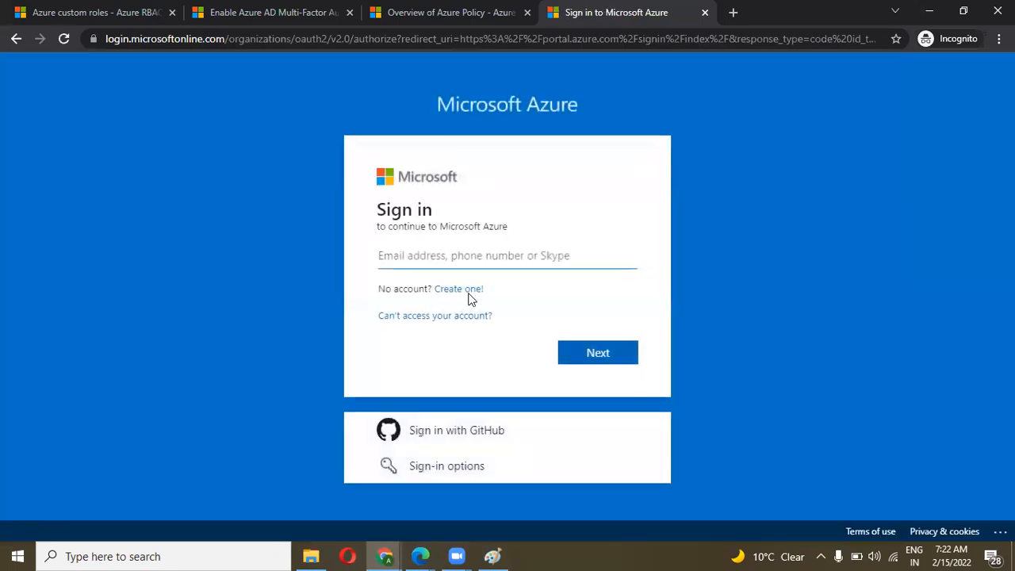
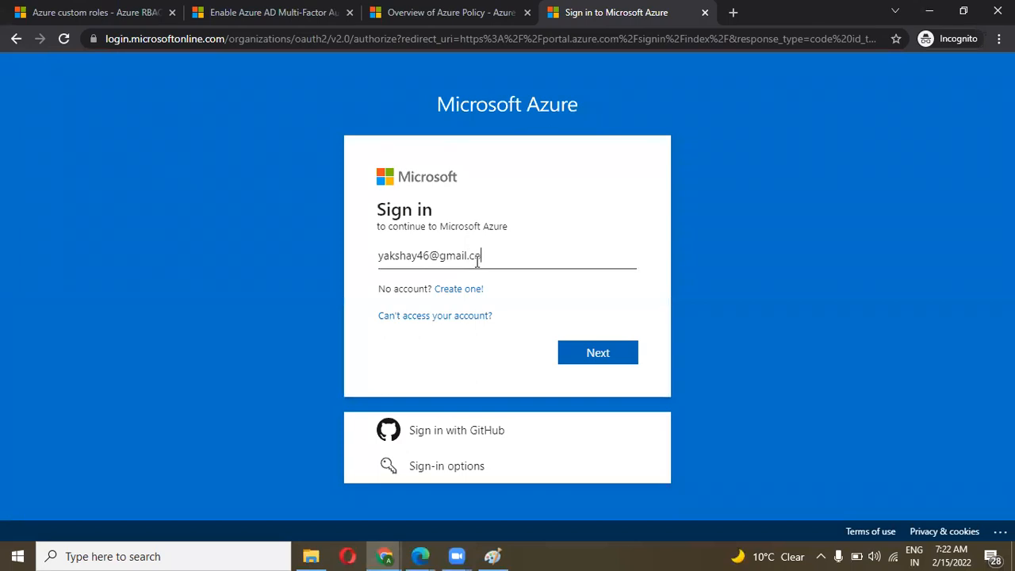
# Step: Enter the administrator's email address and account password to sign in
pyautogui.press('Return')
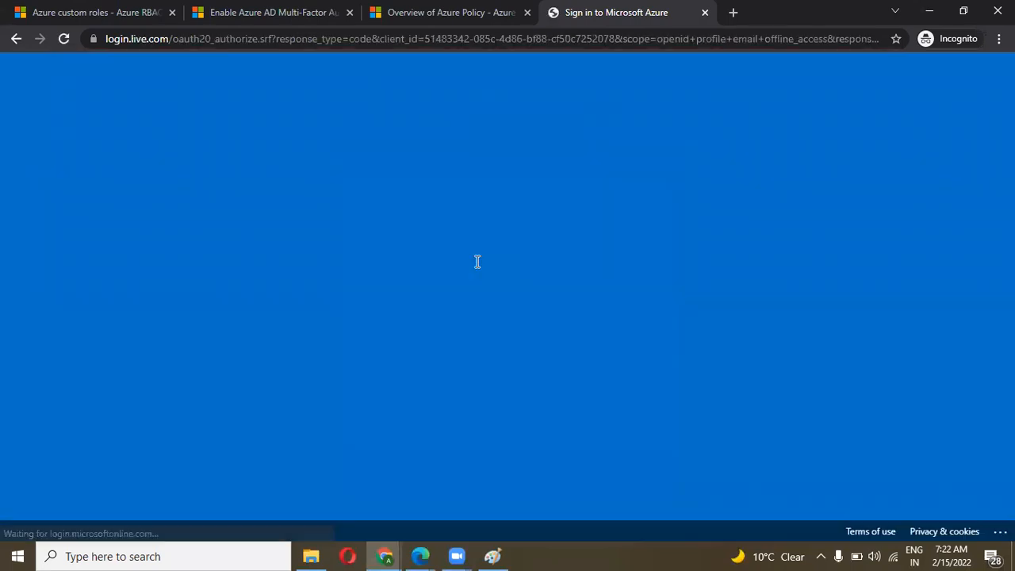
pyautogui.write('•••••••••••••••••••')
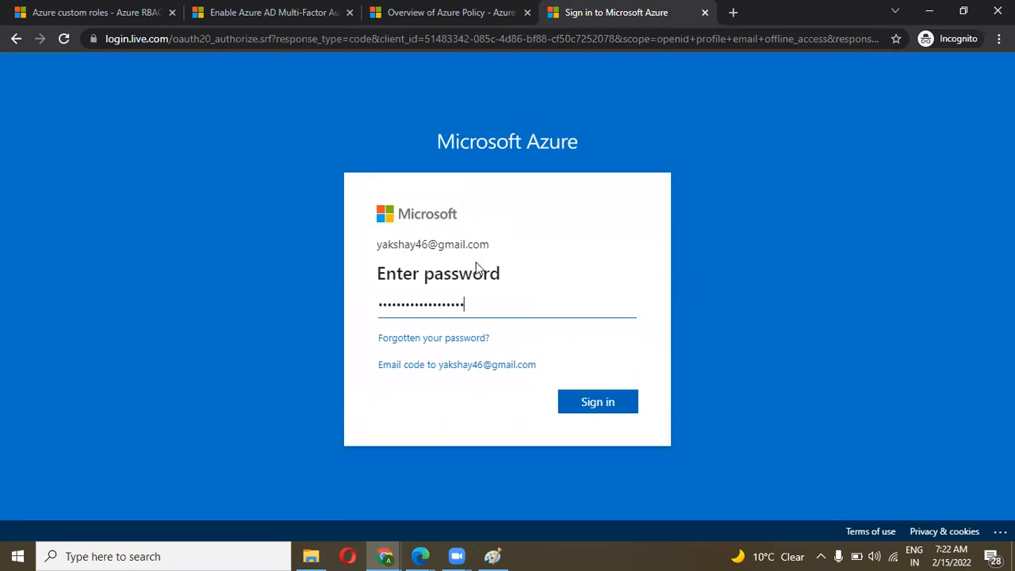
pyautogui.press('Return')
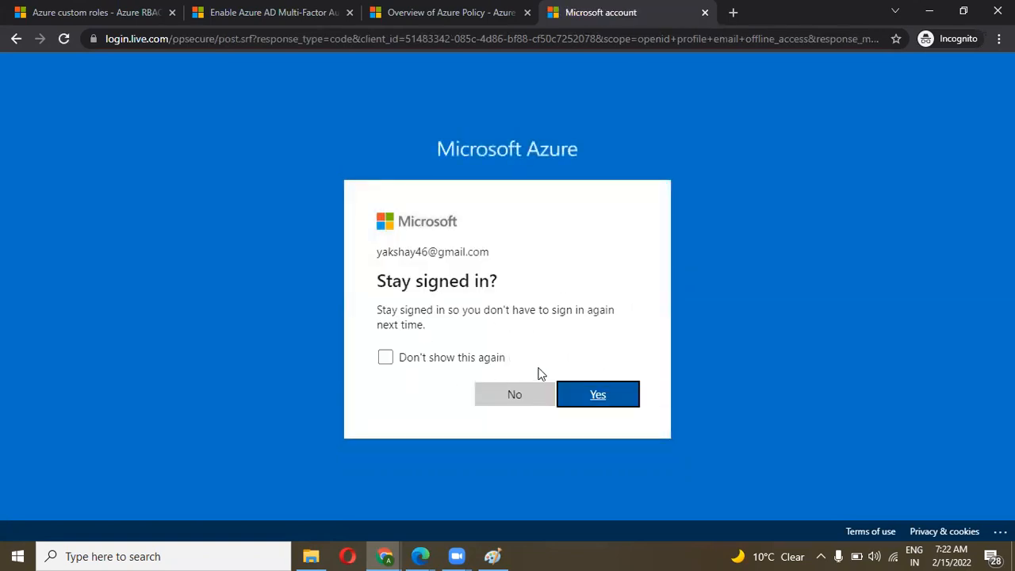
# Step: Stay signed in, then verify with the code emailed to the account
pyautogui.click(584, 400)
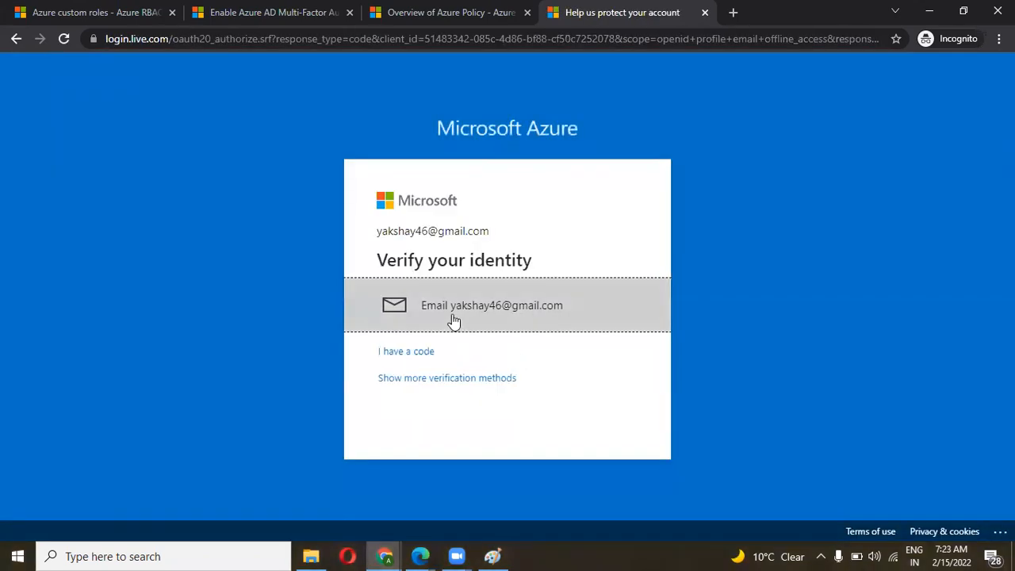
pyautogui.click(453, 316)
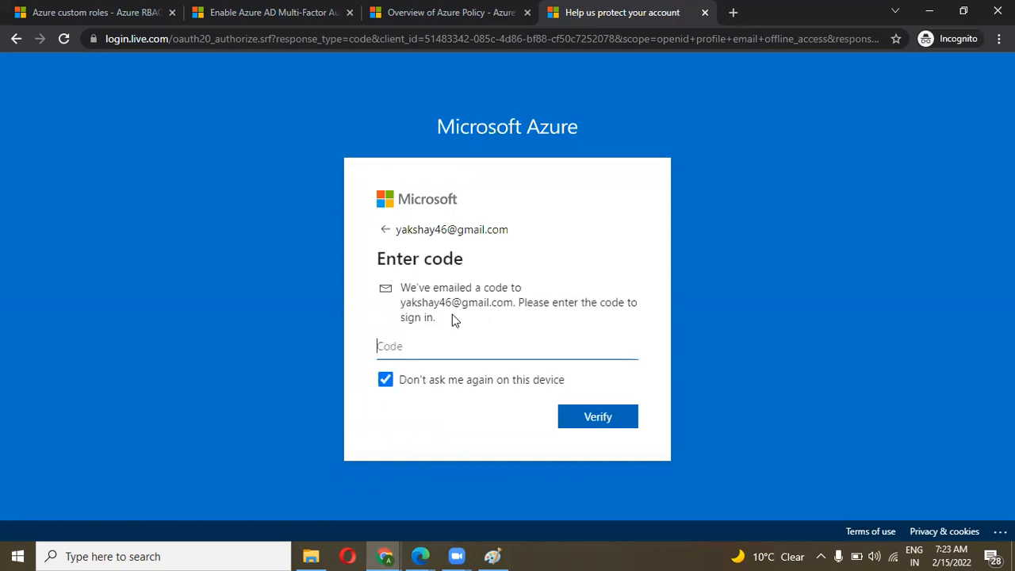
pyautogui.click(587, 413)
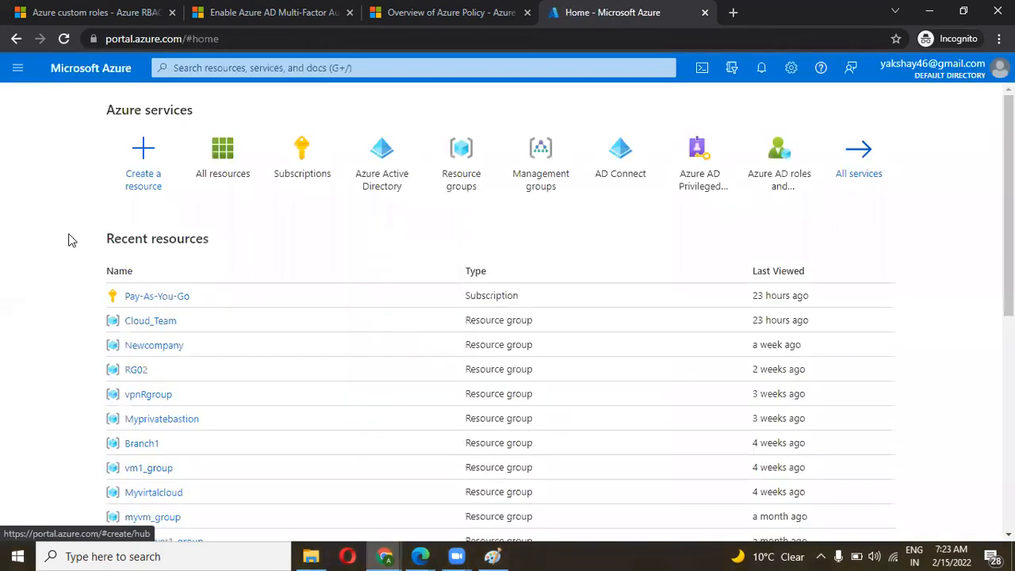
# Step: Start Add role assignment from the Pay-As-You-Go subscription's Access control (IAM), then return to Paint
pyautogui.click(241, 67)
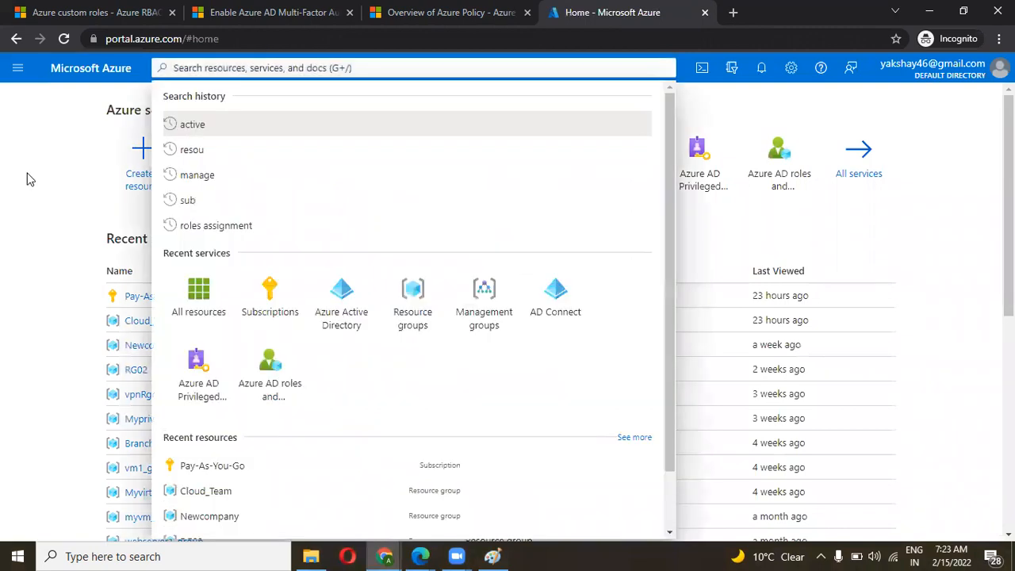
pyautogui.click(26, 179)
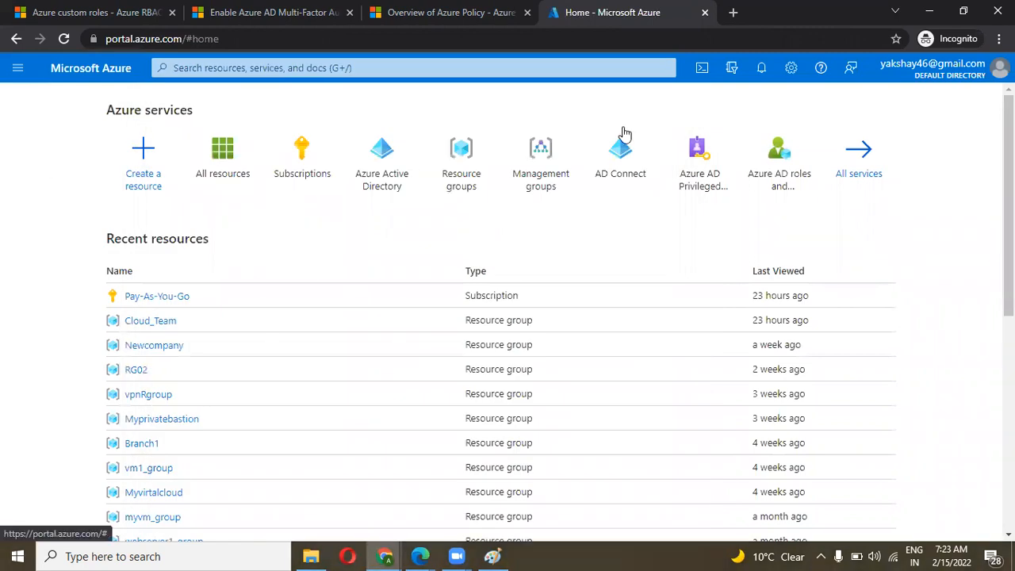
pyautogui.click(147, 299)
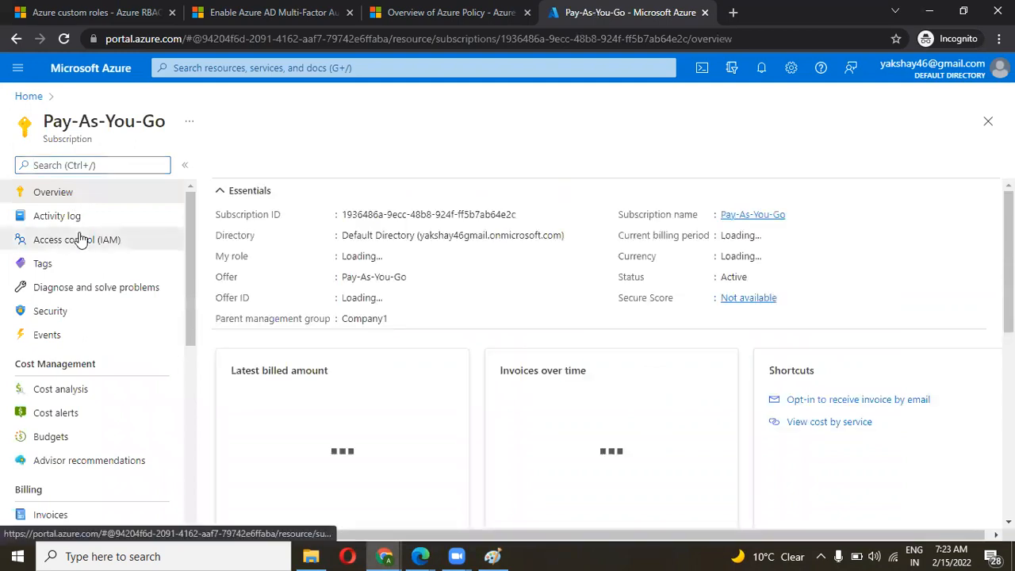
pyautogui.click(80, 239)
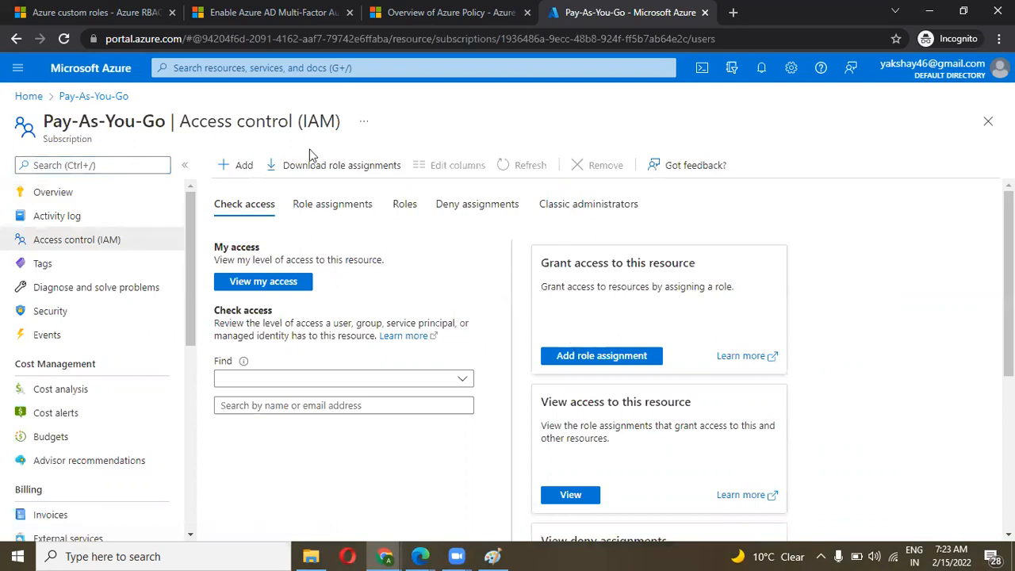
pyautogui.click(225, 169)
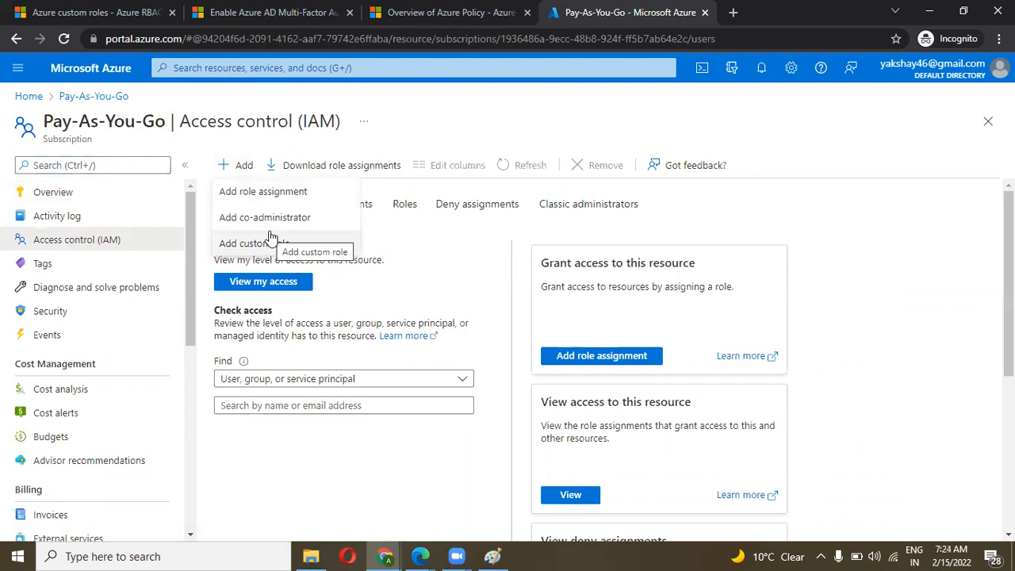
pyautogui.click(255, 194)
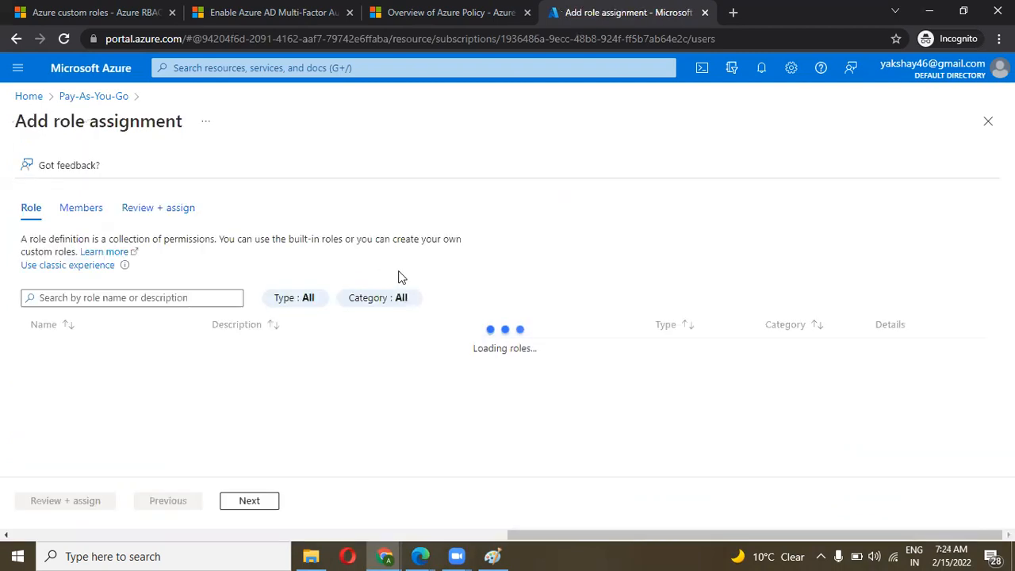
pyautogui.hotkey('alt', 'Tab')
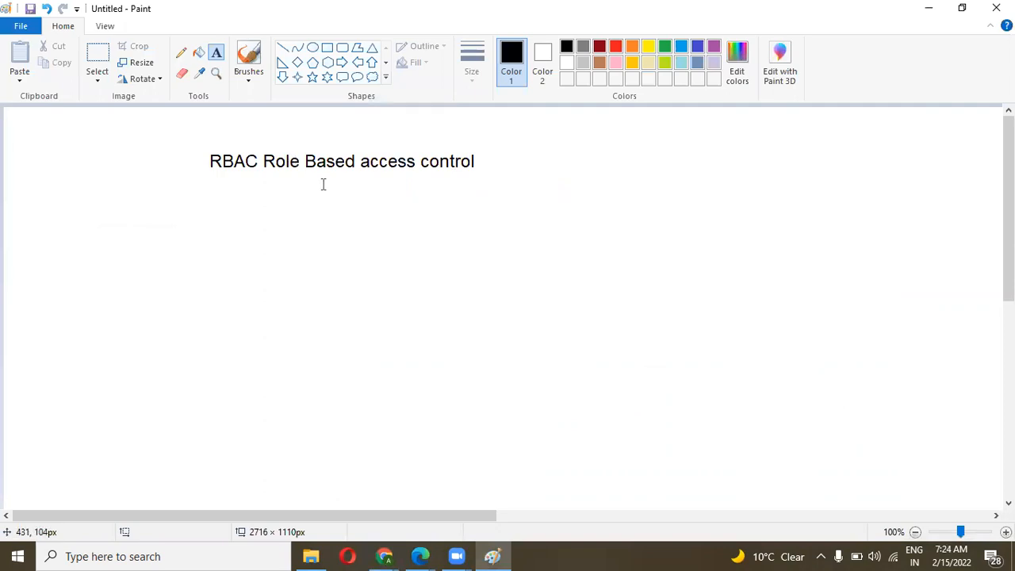
# Step: Draw two branch lines under the heading and label the left one 'Built in roles'
pyautogui.click(281, 49)
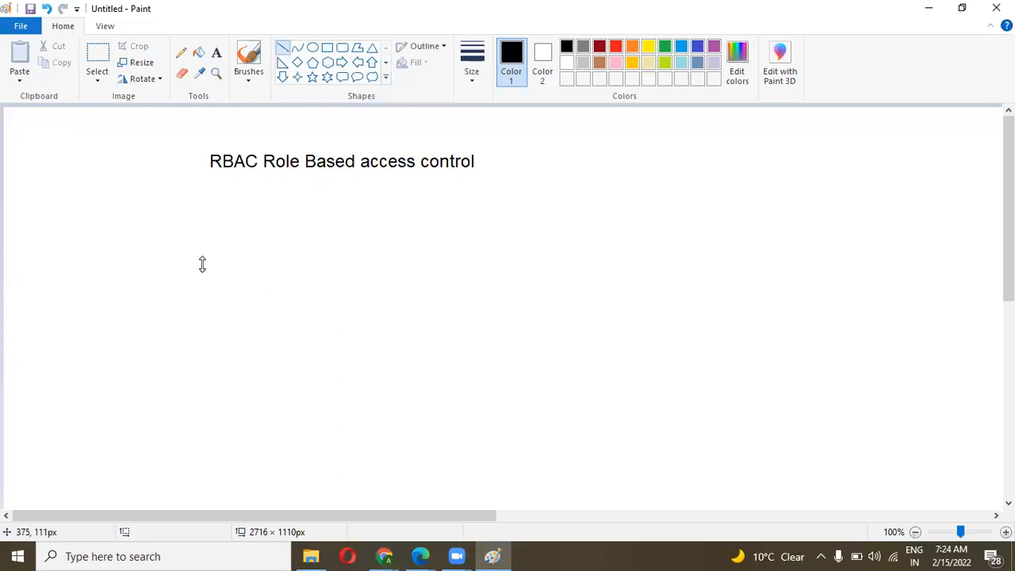
pyautogui.moveTo(192, 267)
pyautogui.mouseDown()
pyautogui.moveTo(284, 190)
pyautogui.moveTo(365, 271)
pyautogui.mouseUp()
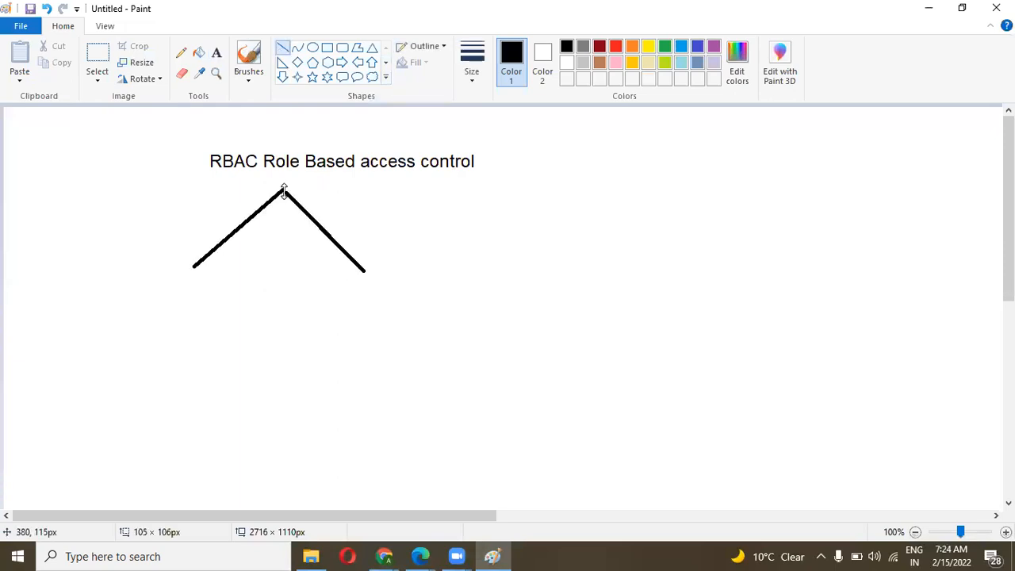
pyautogui.click(216, 53)
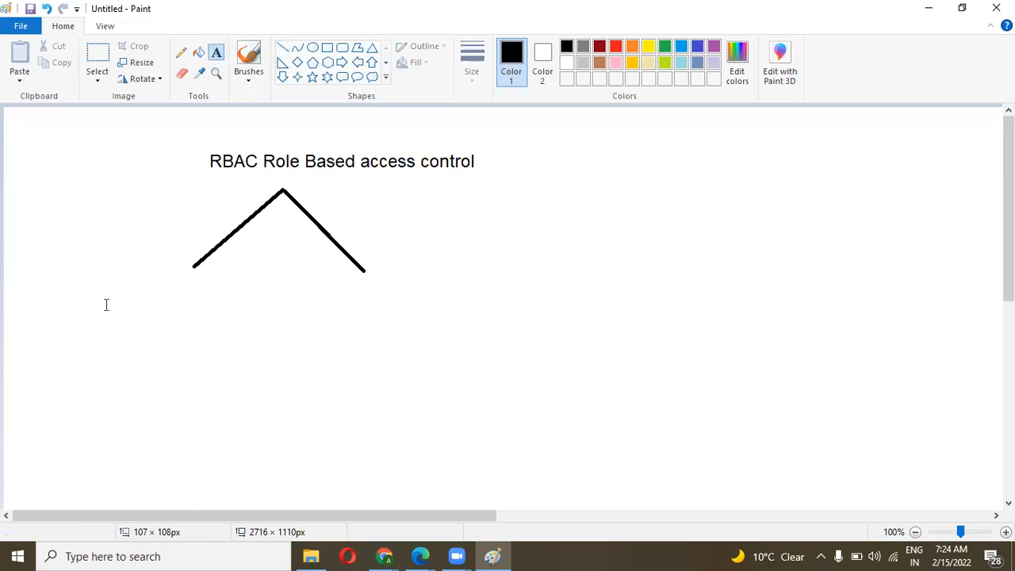
pyautogui.click(82, 292)
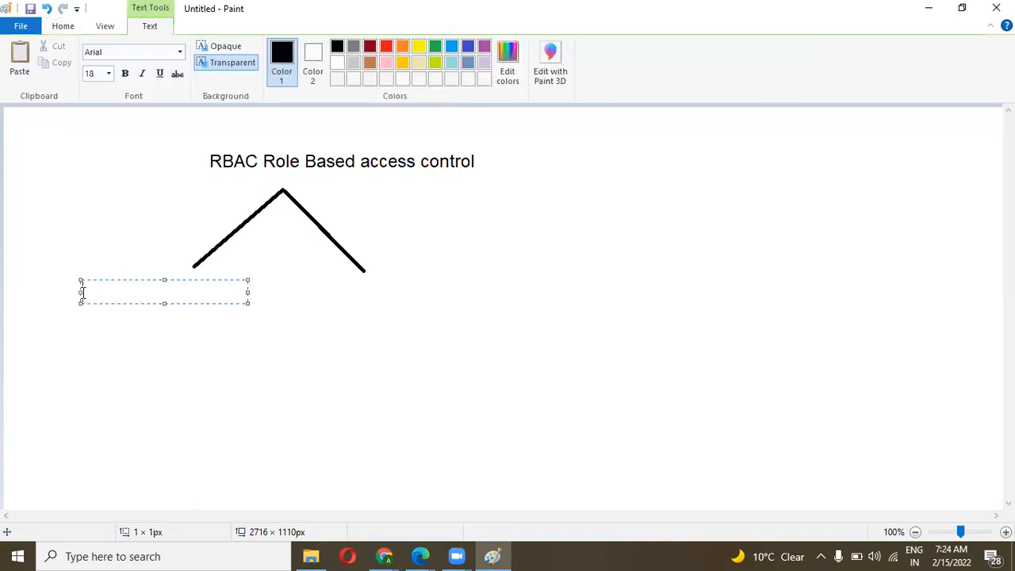
pyautogui.write('Built in roles')
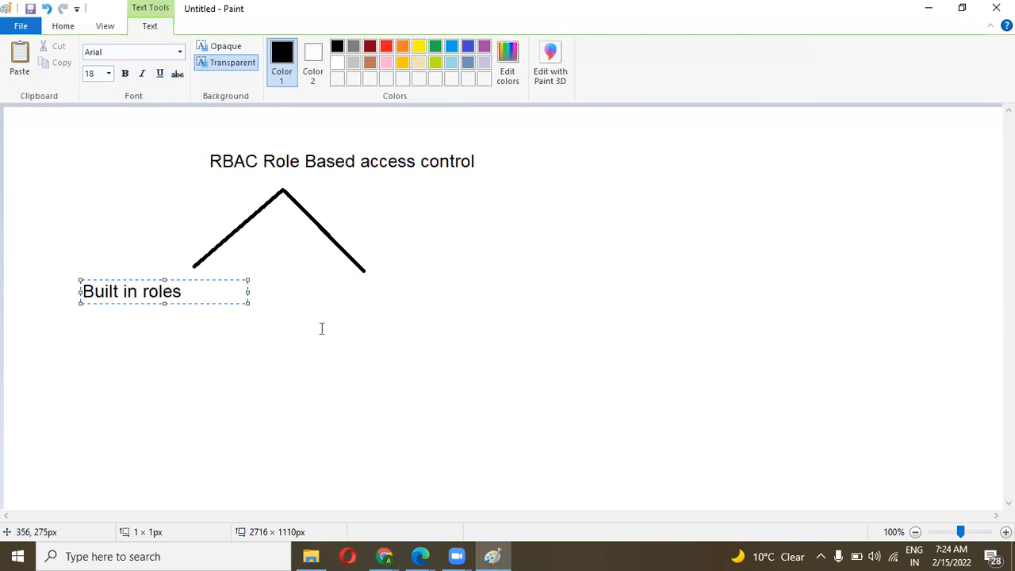
pyautogui.click(354, 300)
# Step: Label the right branch 'custom roles'
pyautogui.click(335, 290)
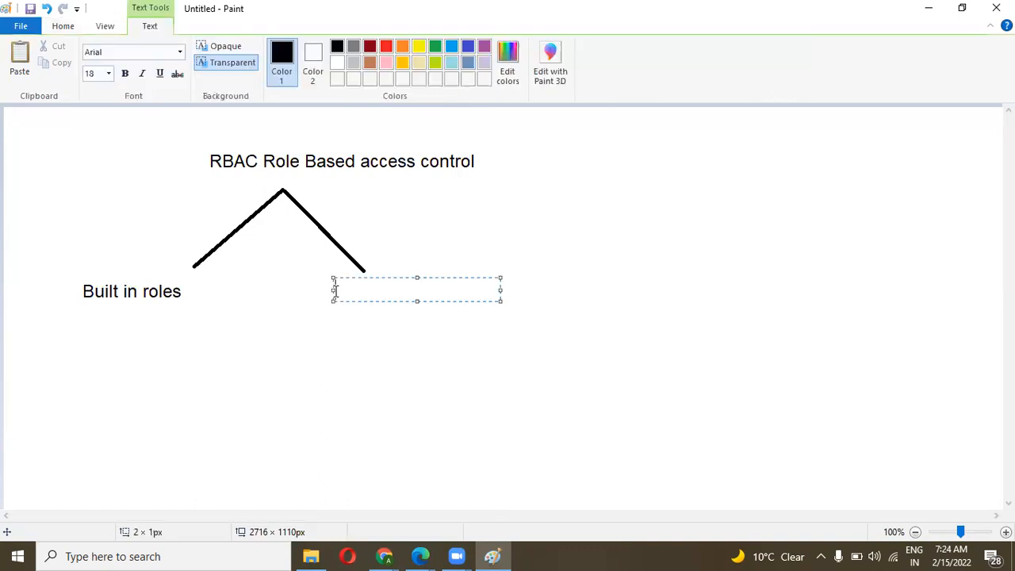
pyautogui.write('custome')
pyautogui.press('BackSpace')
pyautogui.write('roles')
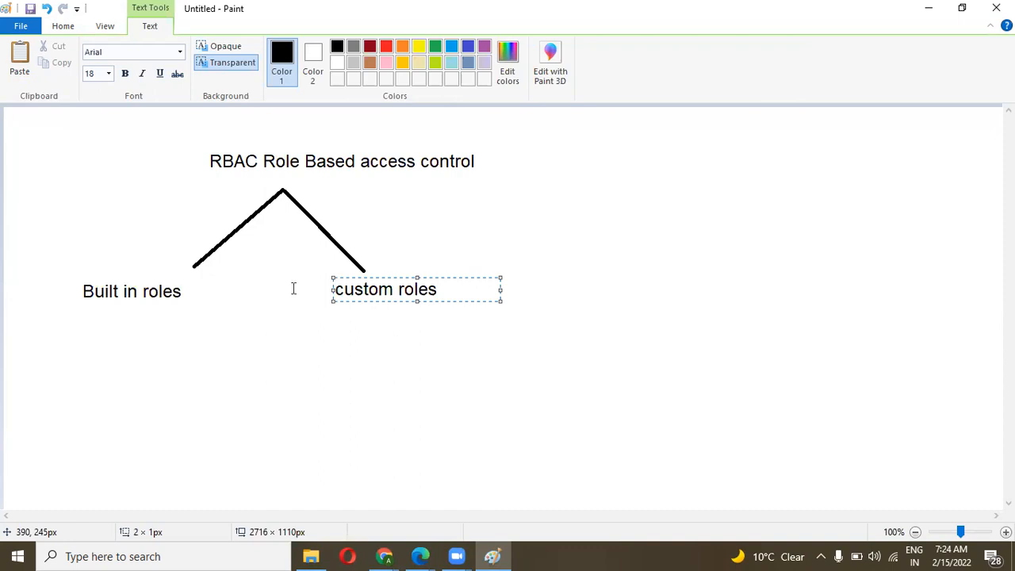
pyautogui.click(300, 331)
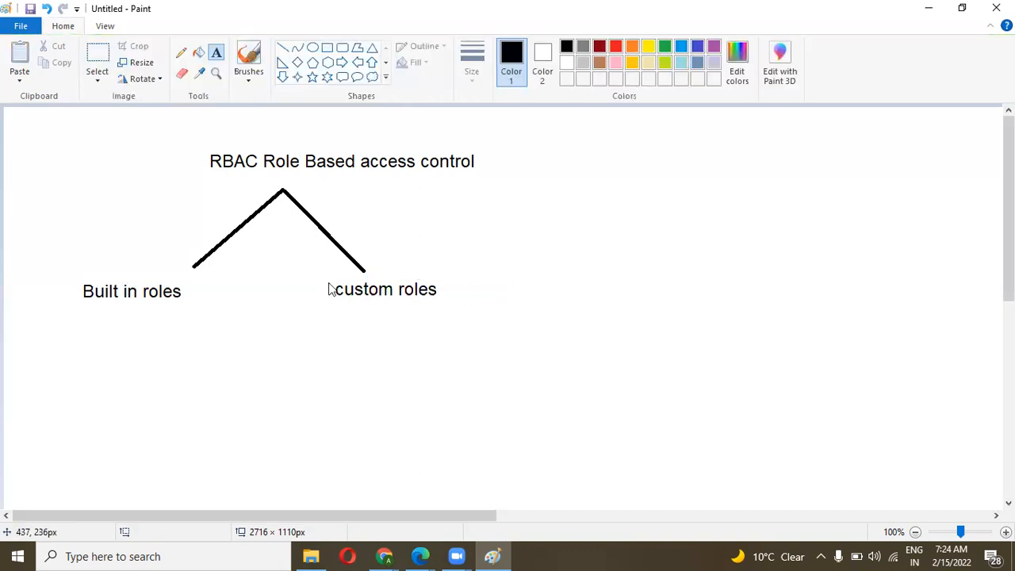
# Step: On Add role assignment, scroll the built-in role list from Owner to the bottom and back
pyautogui.hotkey('alt', 'Tab')
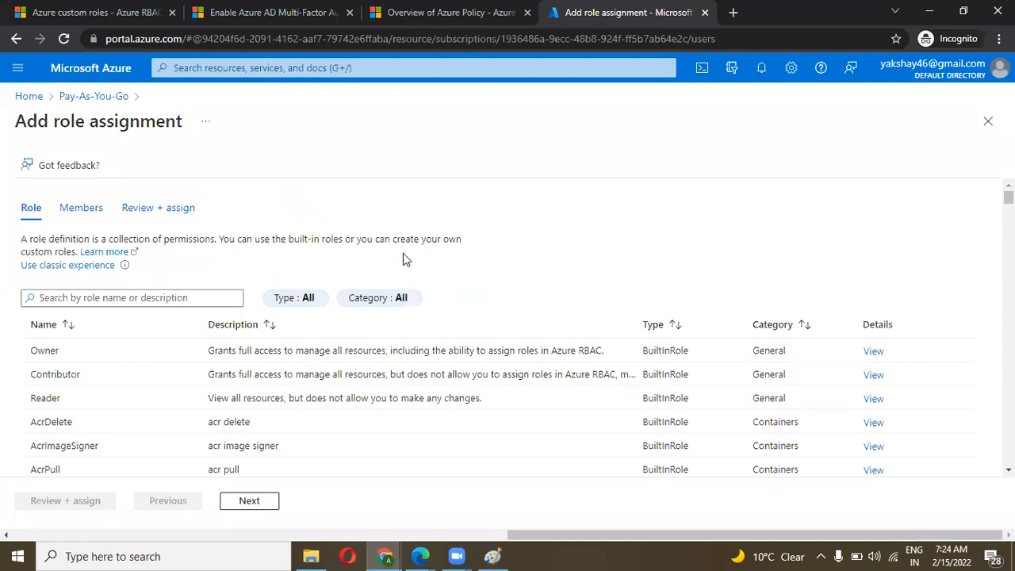
pyautogui.scroll(-1, 456, 328)
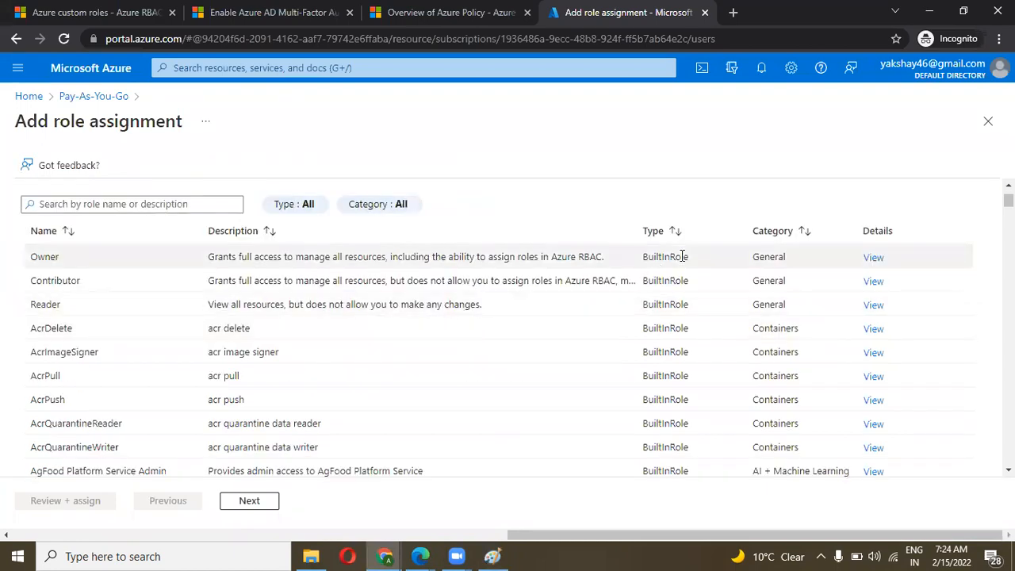
pyautogui.doubleClick(649, 262)
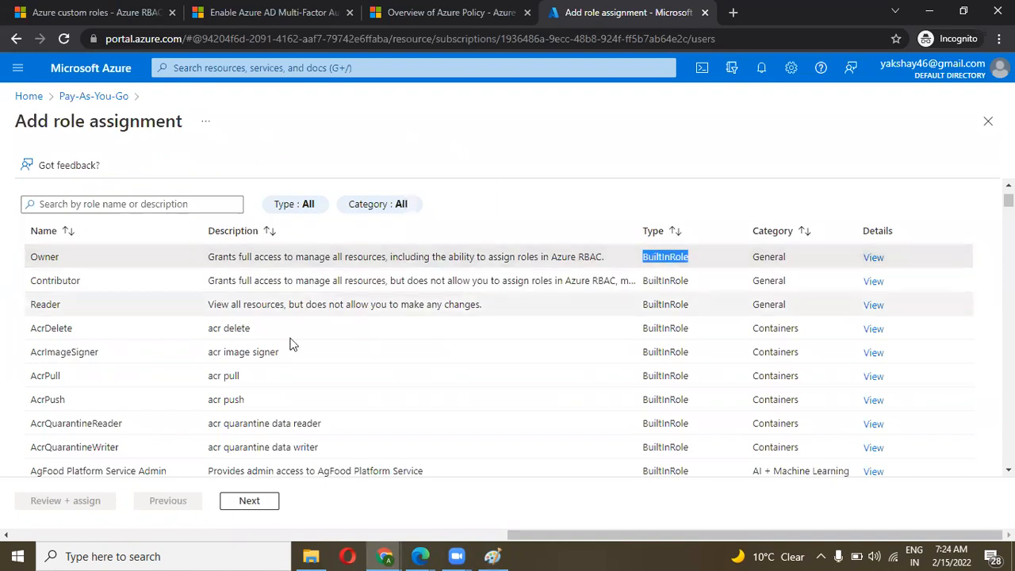
pyautogui.scroll(-1, 214, 331)
pyautogui.scroll(-5, 215, 332)
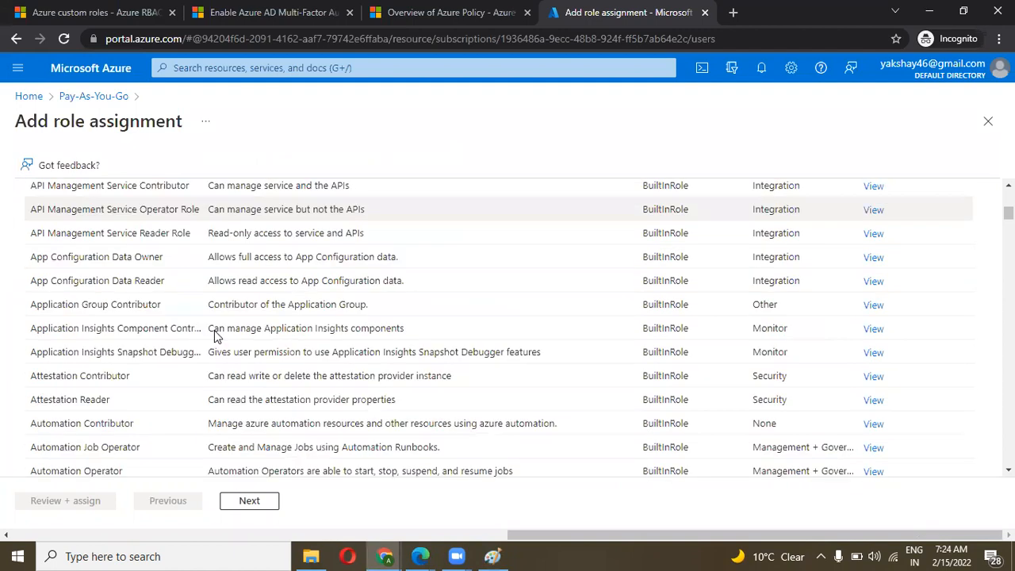
pyautogui.scroll(-5, 215, 336)
pyautogui.scroll(-4, 214, 335)
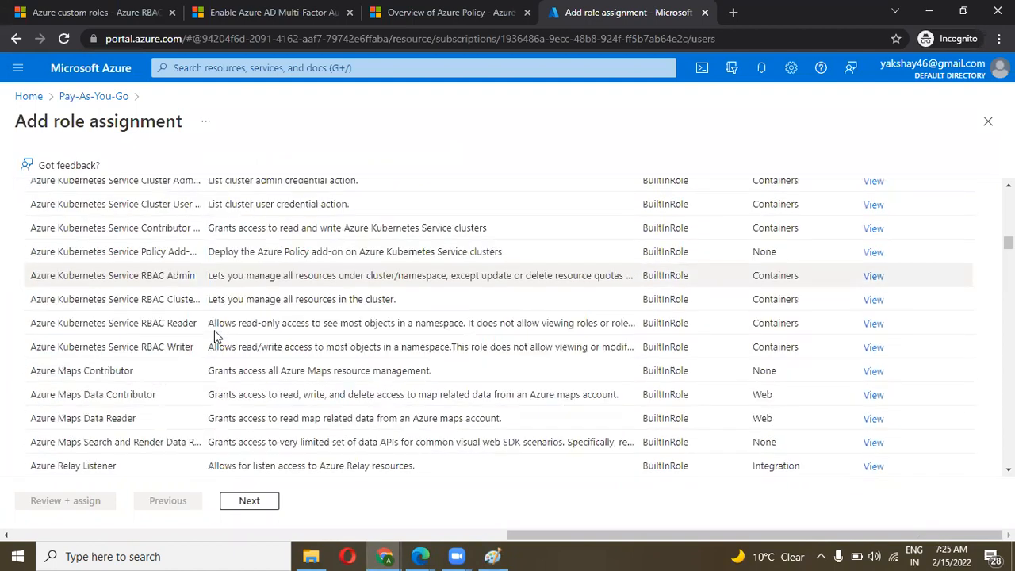
pyautogui.scroll(-1, 215, 331)
pyautogui.scroll(-3, 215, 332)
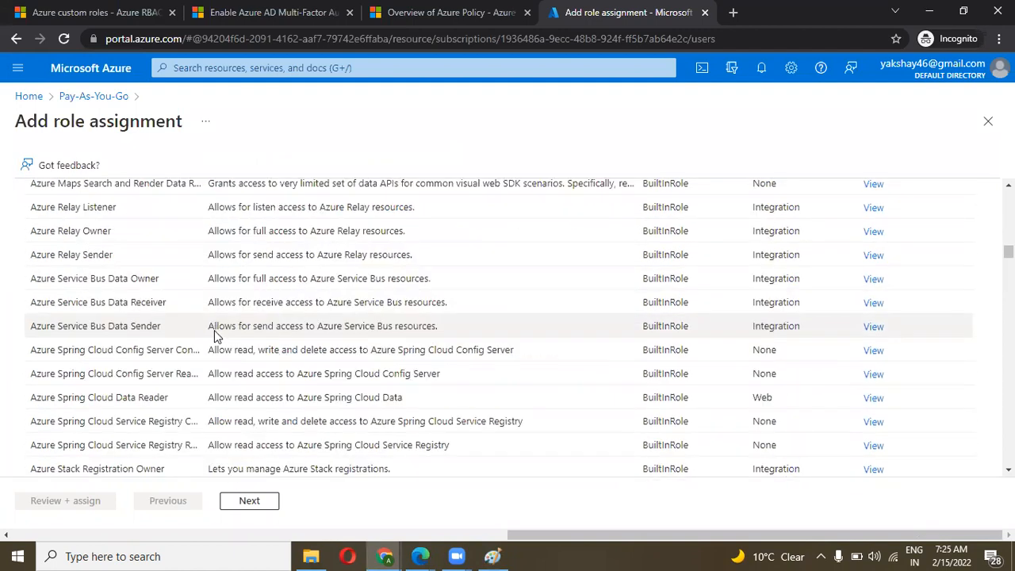
pyautogui.scroll(-5, 214, 335)
pyautogui.scroll(-3, 214, 336)
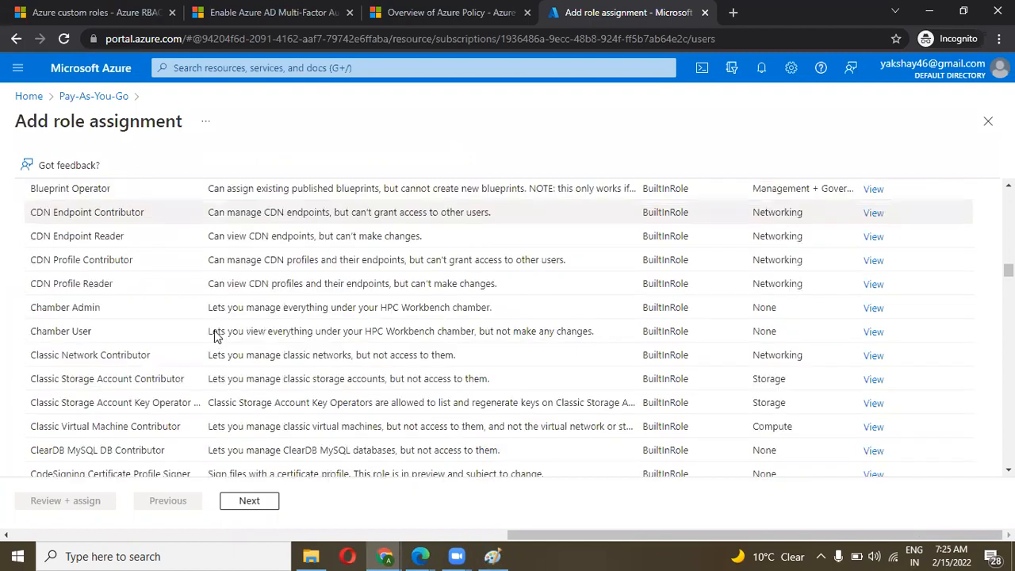
pyautogui.scroll(-3, 214, 335)
pyautogui.scroll(-4, 214, 335)
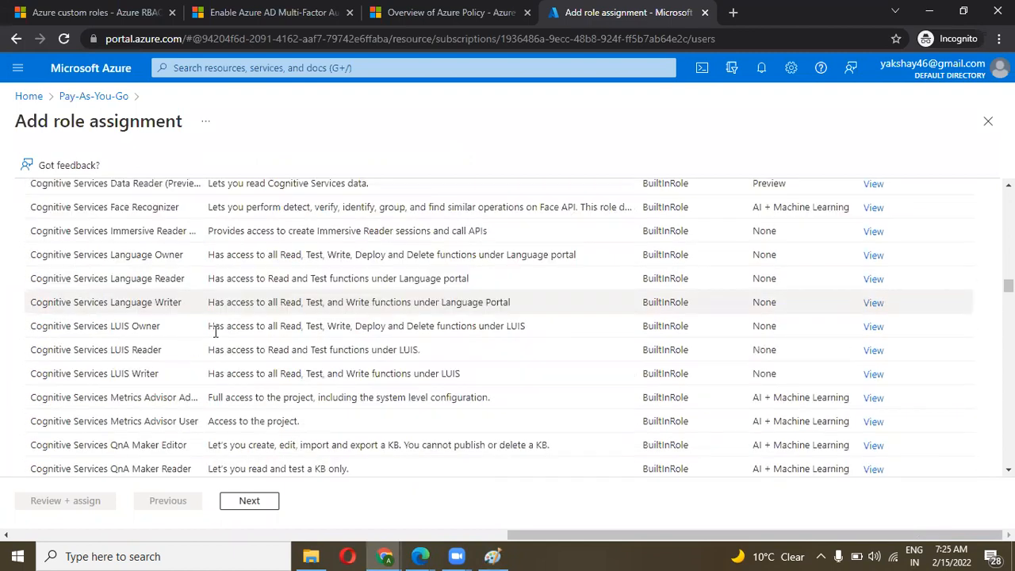
pyautogui.scroll(-5, 214, 335)
pyautogui.scroll(-4, 214, 336)
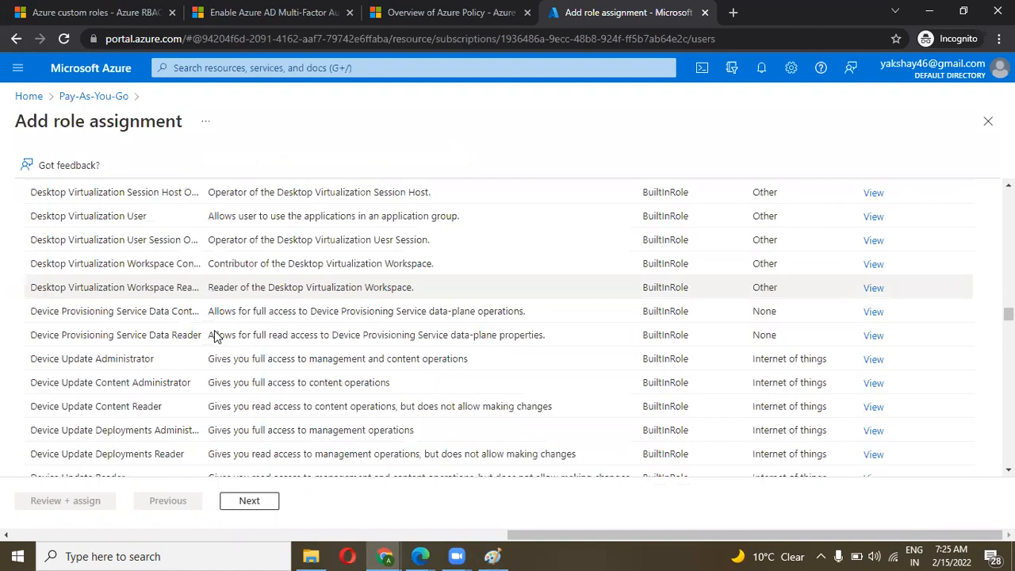
pyautogui.scroll(-2, 214, 335)
pyautogui.scroll(-2, 214, 336)
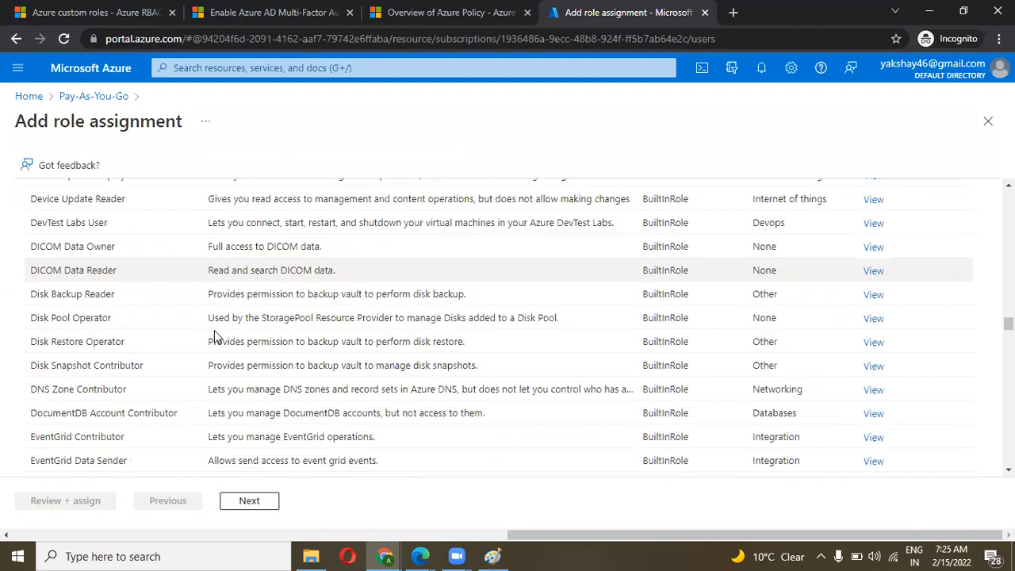
pyautogui.scroll(-1, 214, 335)
pyautogui.scroll(-2, 214, 336)
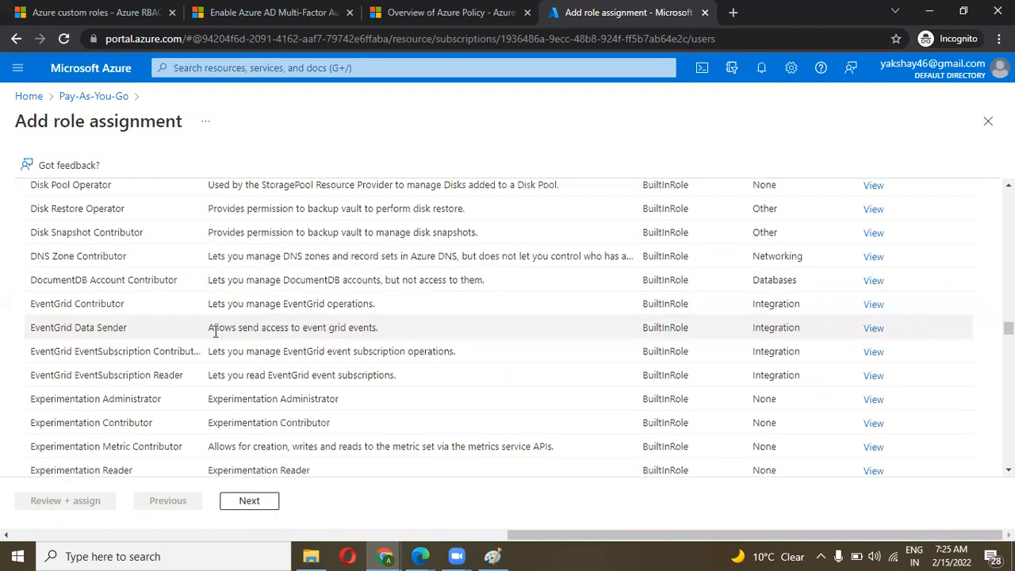
pyautogui.scroll(-3, 214, 333)
pyautogui.scroll(-2, 214, 333)
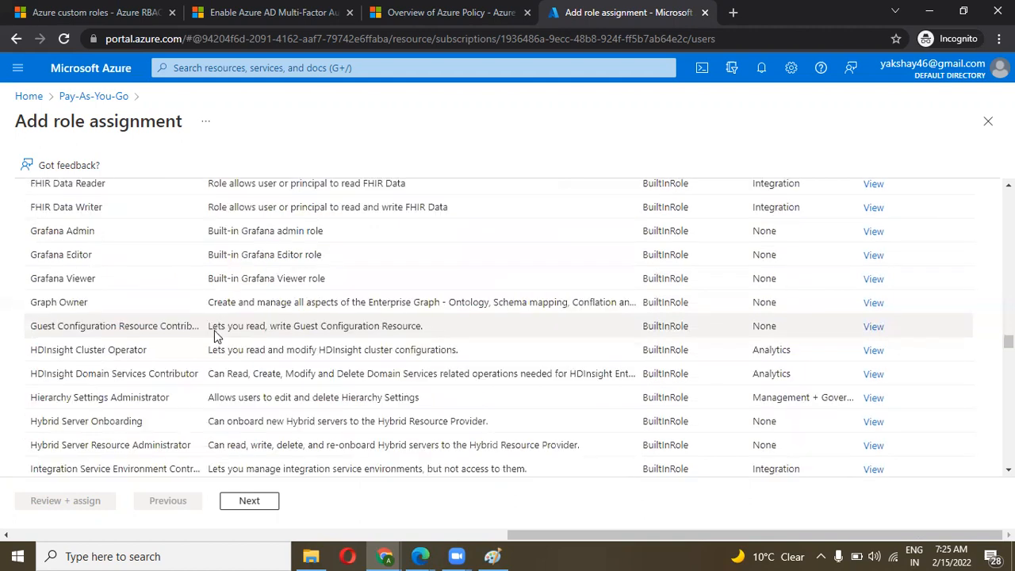
pyautogui.scroll(-3, 214, 335)
pyautogui.scroll(-3, 214, 333)
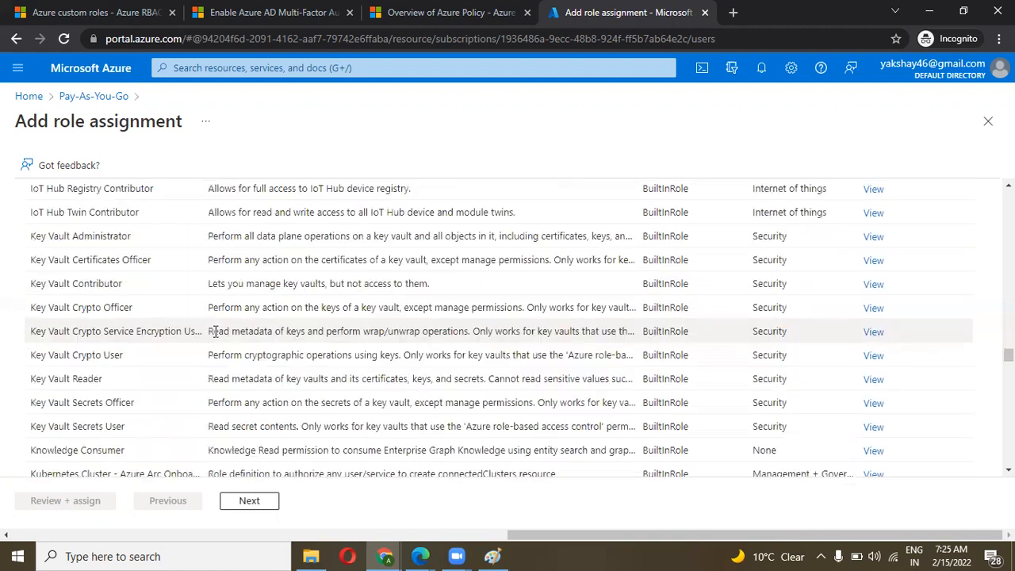
pyautogui.scroll(-3, 214, 332)
pyautogui.scroll(-1, 214, 332)
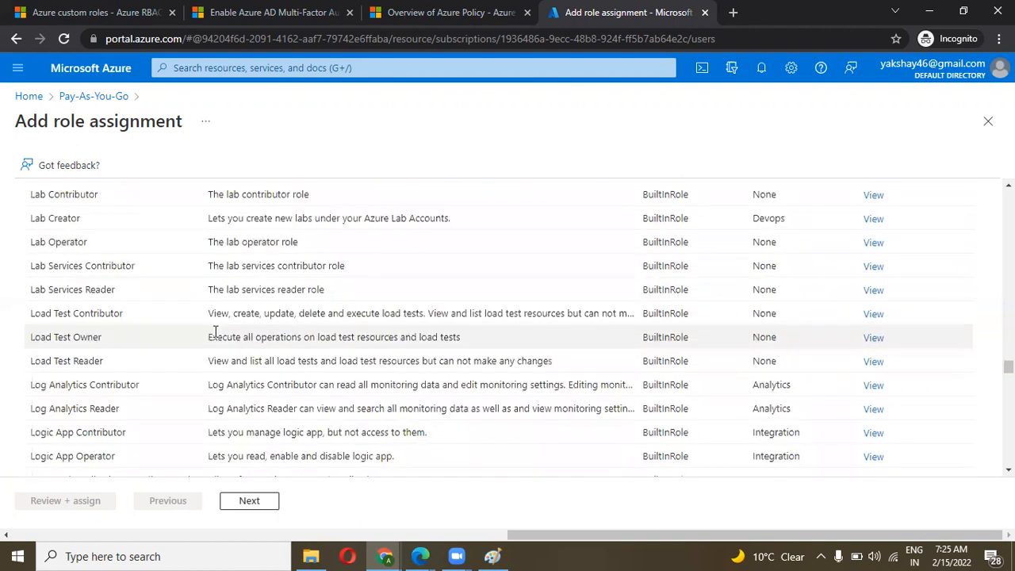
pyautogui.scroll(-1, 214, 331)
pyautogui.scroll(-1, 214, 331)
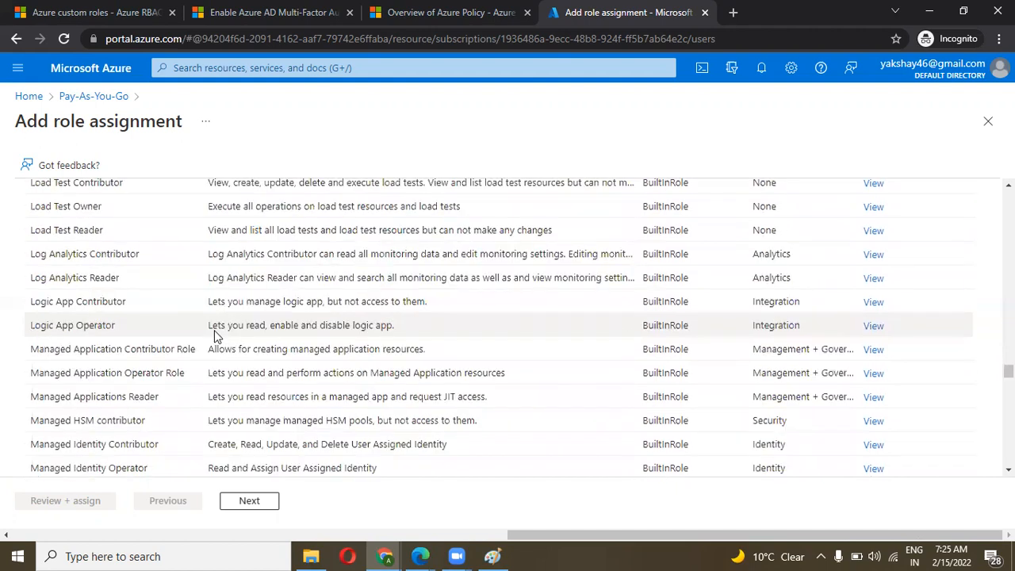
pyautogui.scroll(-2, 214, 332)
pyautogui.scroll(-2, 215, 331)
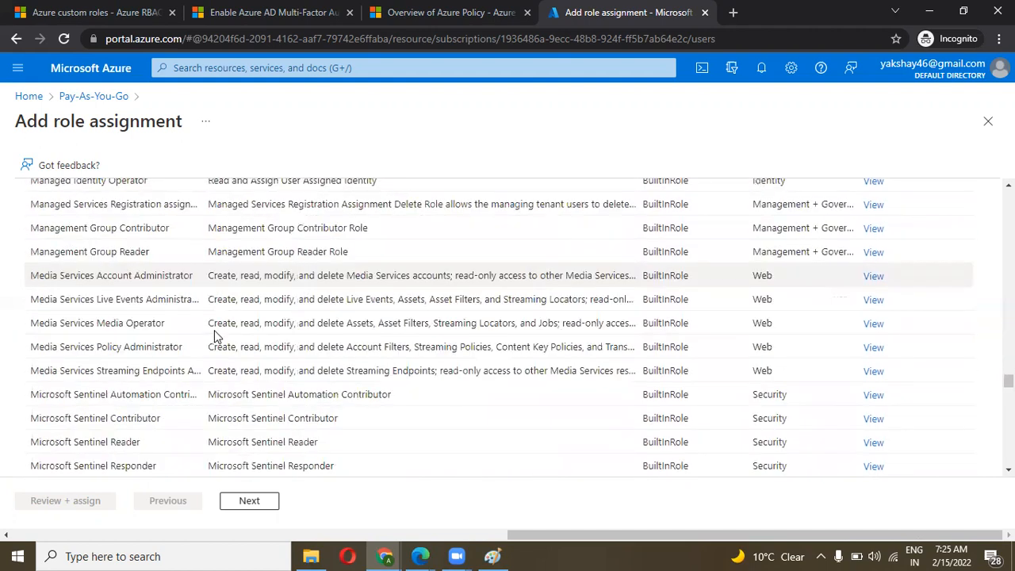
pyautogui.scroll(-1, 214, 332)
pyautogui.scroll(-2, 214, 332)
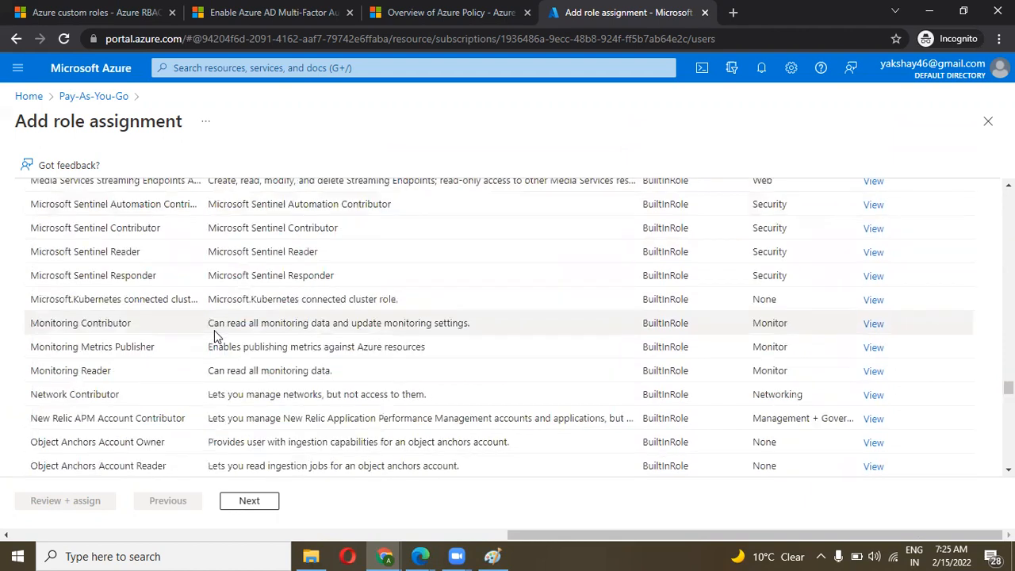
pyautogui.scroll(-2, 214, 333)
pyautogui.scroll(-3, 214, 332)
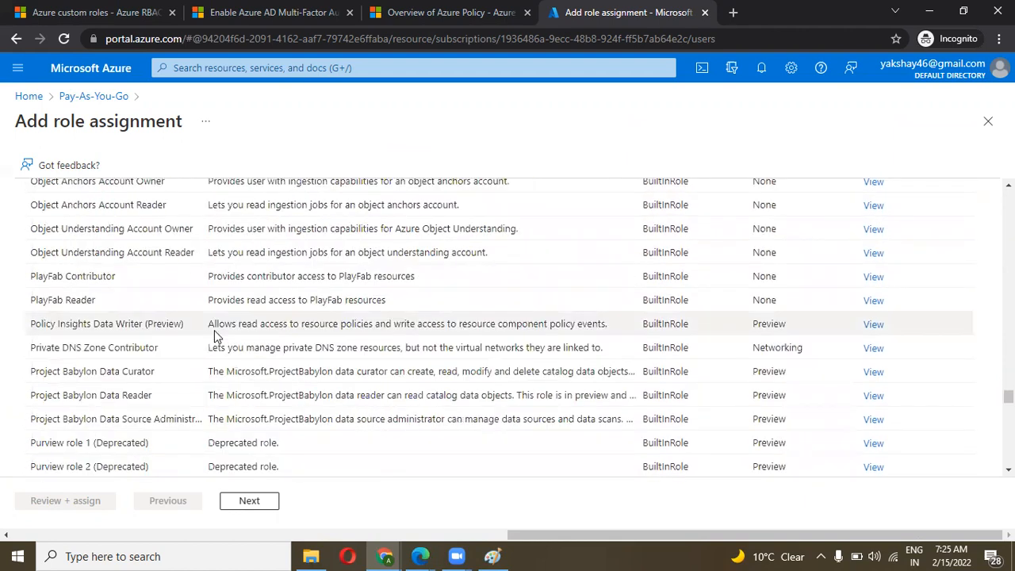
pyautogui.scroll(-1, 215, 334)
pyautogui.scroll(-2, 214, 334)
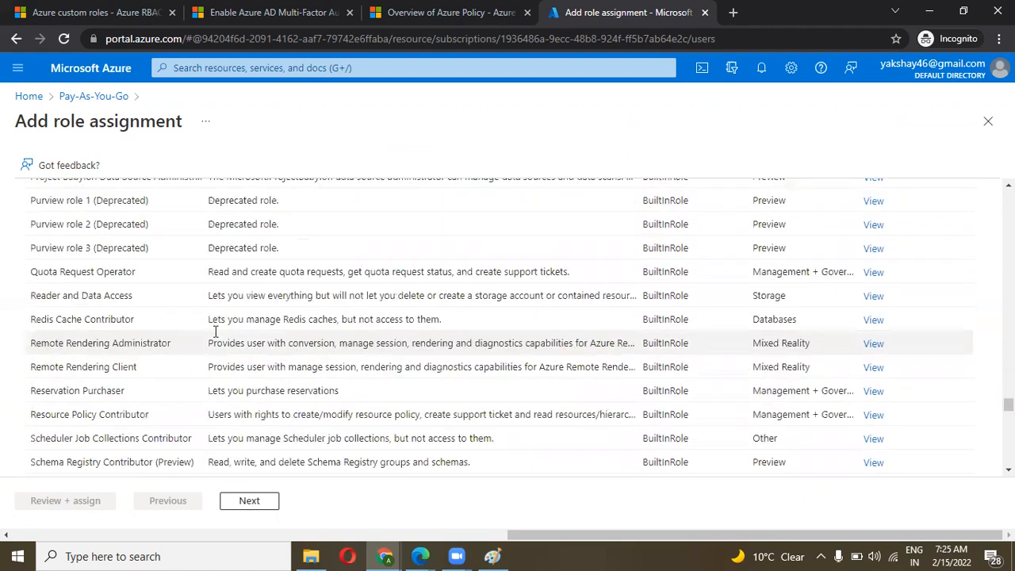
pyautogui.scroll(-4, 214, 334)
pyautogui.scroll(-4, 214, 335)
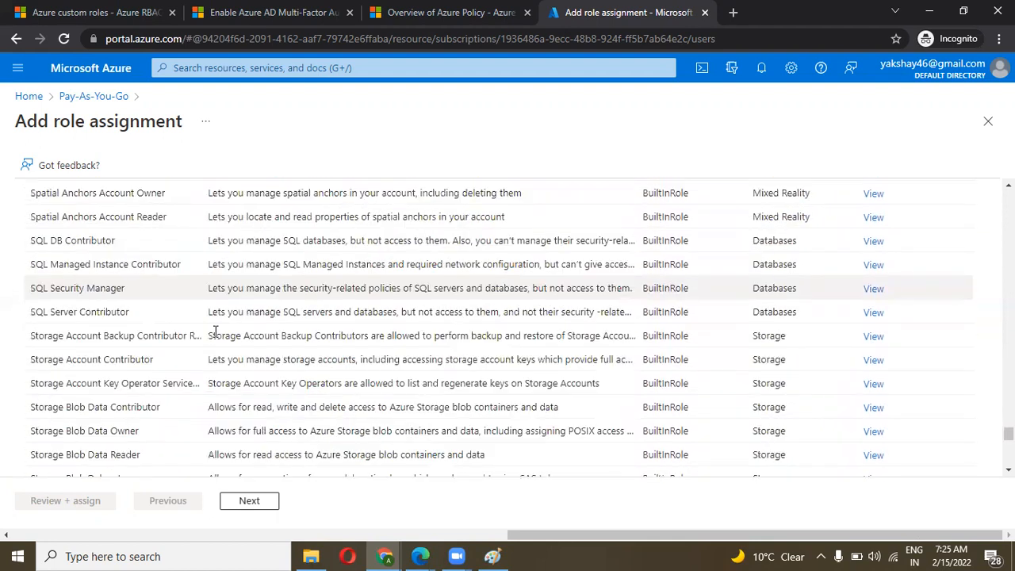
pyautogui.scroll(-4, 214, 335)
pyautogui.scroll(-5, 214, 335)
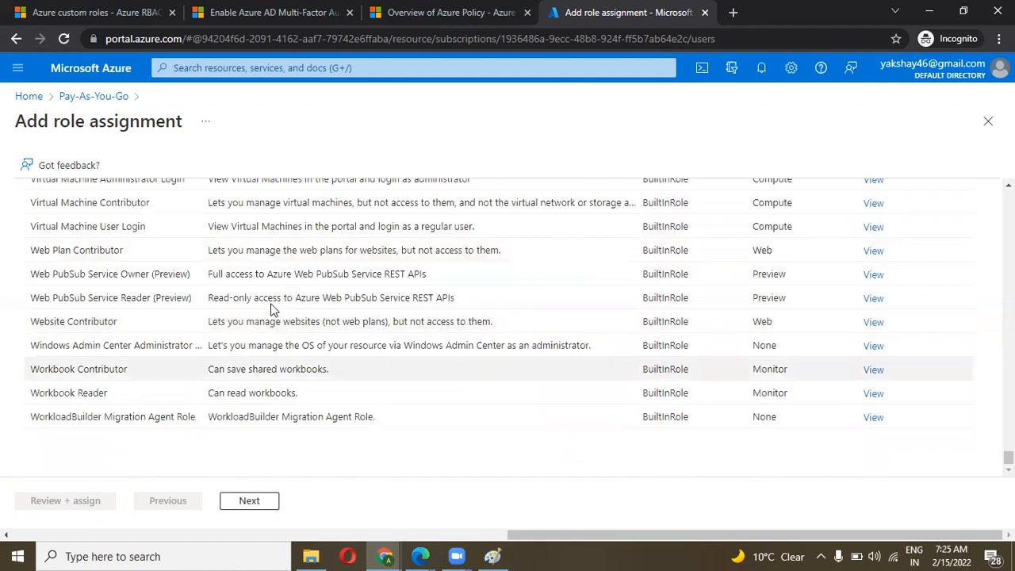
pyautogui.scroll(2, 134, 361)
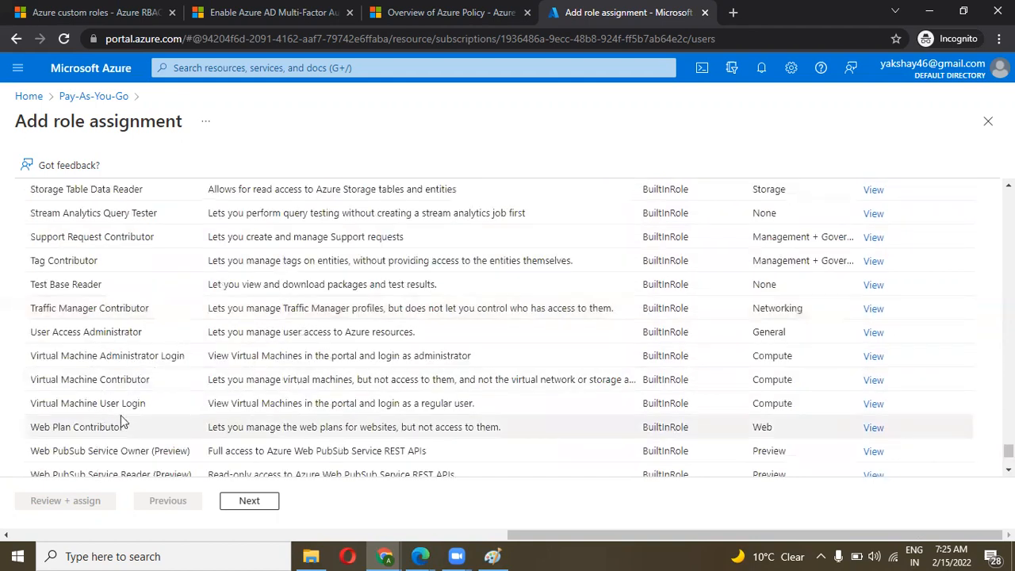
pyautogui.scroll(3, 317, 294)
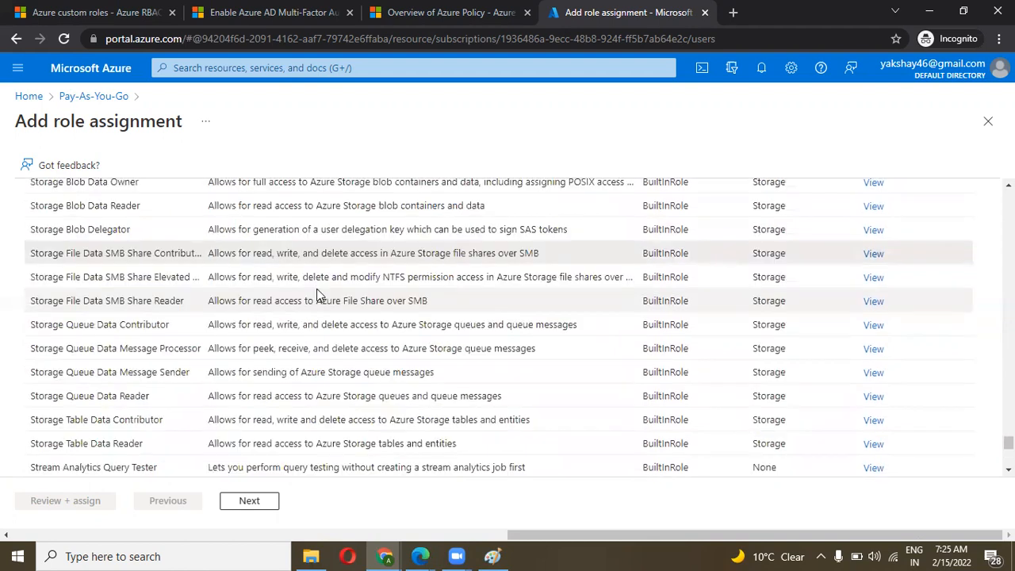
pyautogui.scroll(5, 316, 295)
pyautogui.scroll(5, 317, 293)
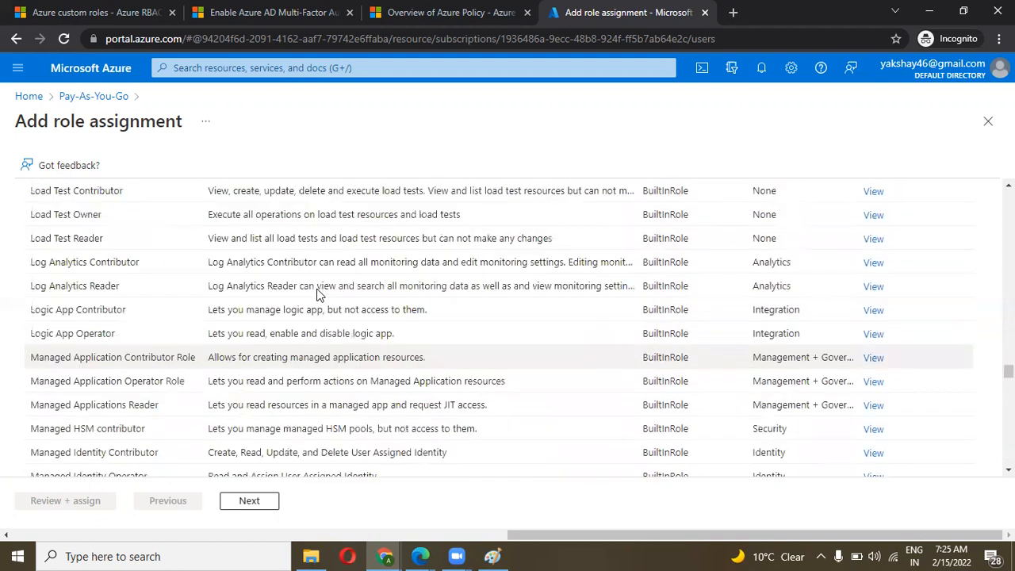
pyautogui.scroll(5, 318, 293)
pyautogui.scroll(5, 317, 293)
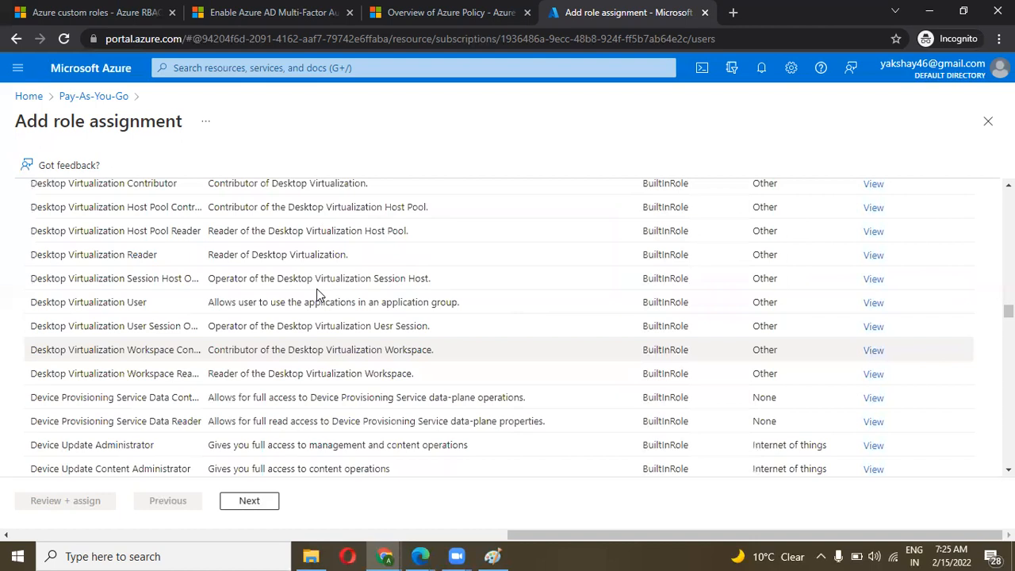
pyautogui.scroll(4, 317, 293)
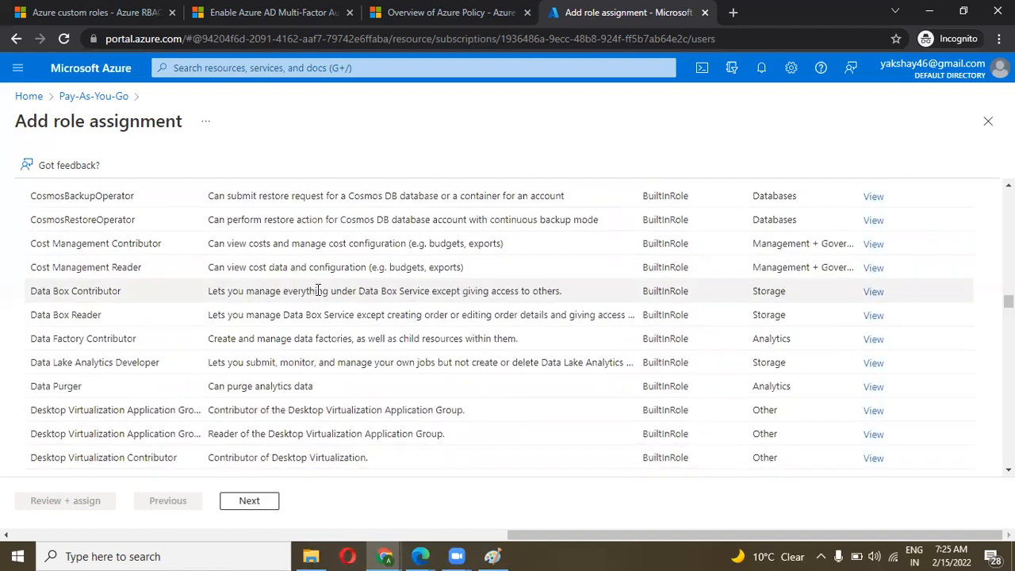
pyautogui.scroll(4, 317, 290)
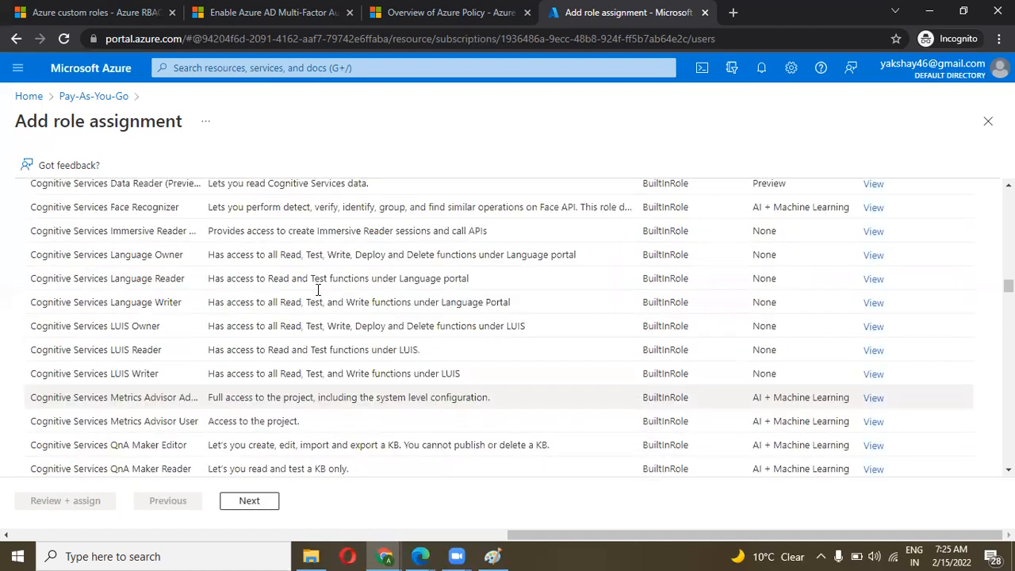
pyautogui.scroll(8, 317, 290)
pyautogui.scroll(10, 317, 293)
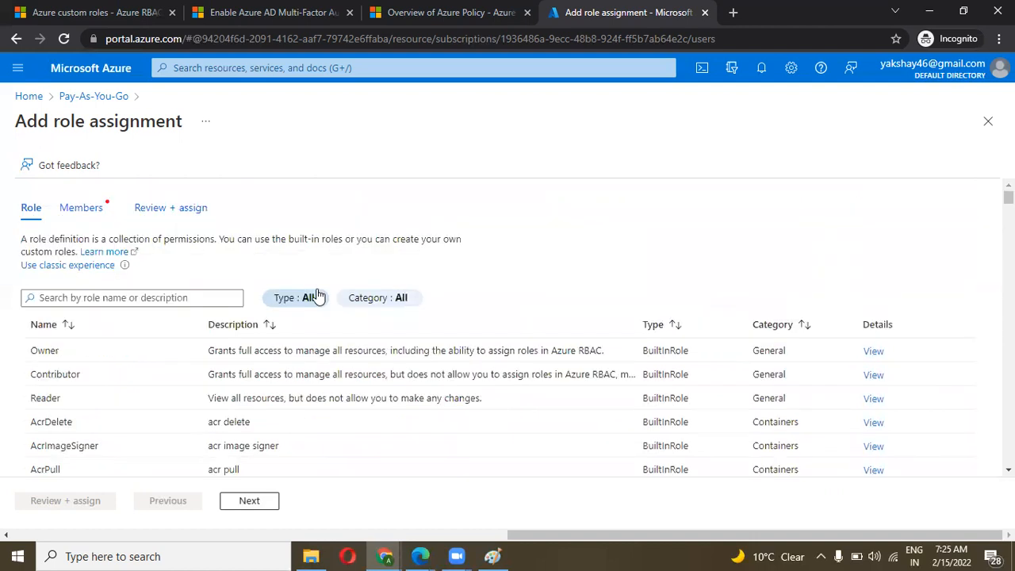
# Step: From the subscription's Access control (IAM), choose Add custom role
pyautogui.click(63, 99)
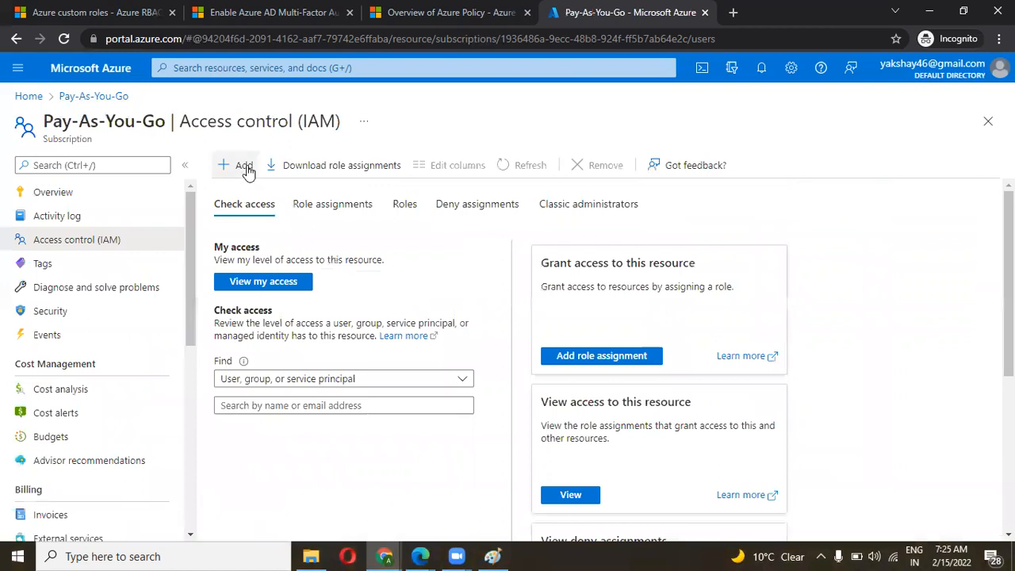
pyautogui.click(245, 168)
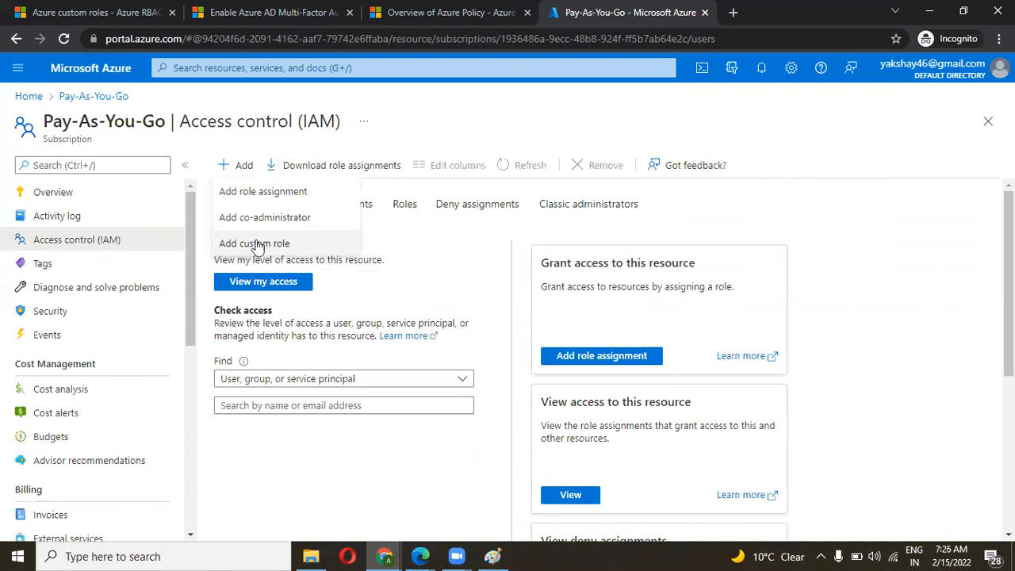
pyautogui.click(256, 245)
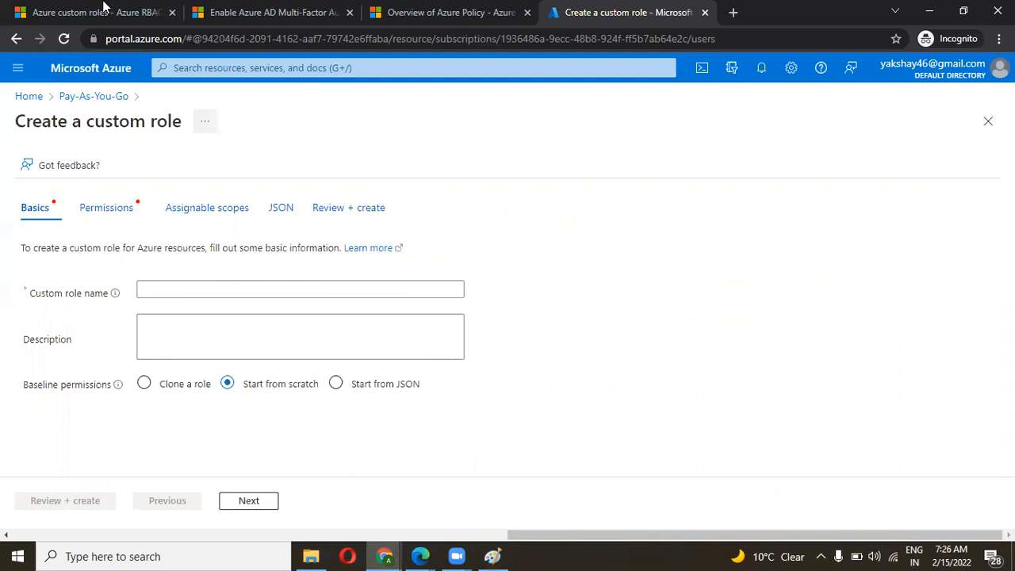
pyautogui.hotkey('ctrl', 'Tab')
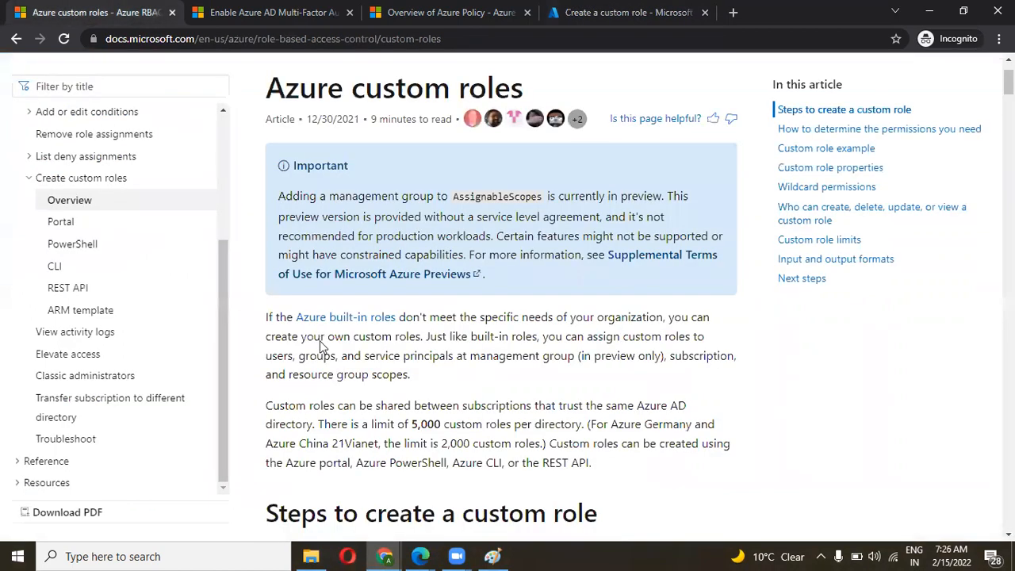
pyautogui.scroll(-1, 321, 341)
pyautogui.scroll(1, 366, 173)
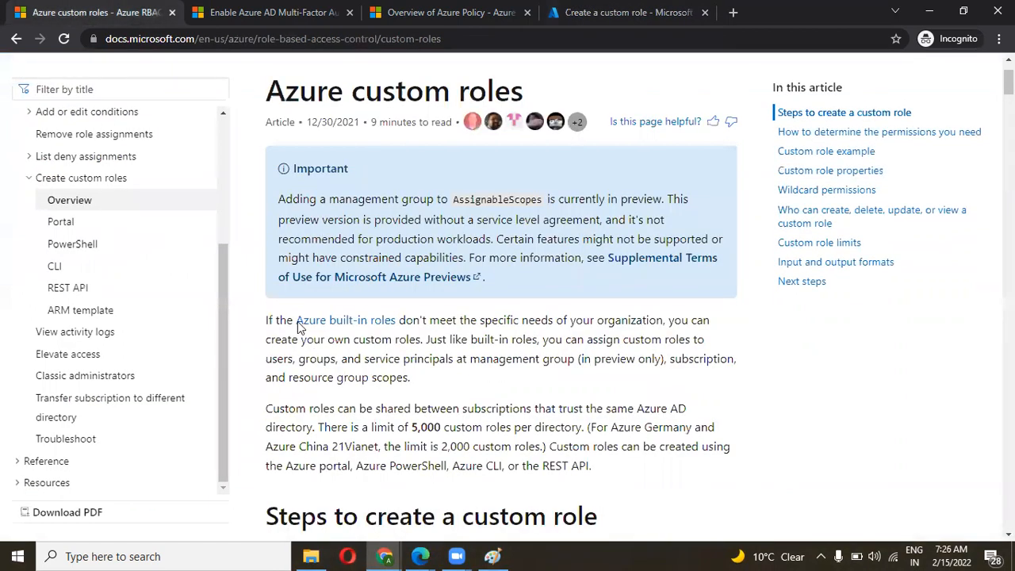
pyautogui.scroll(-1, 349, 427)
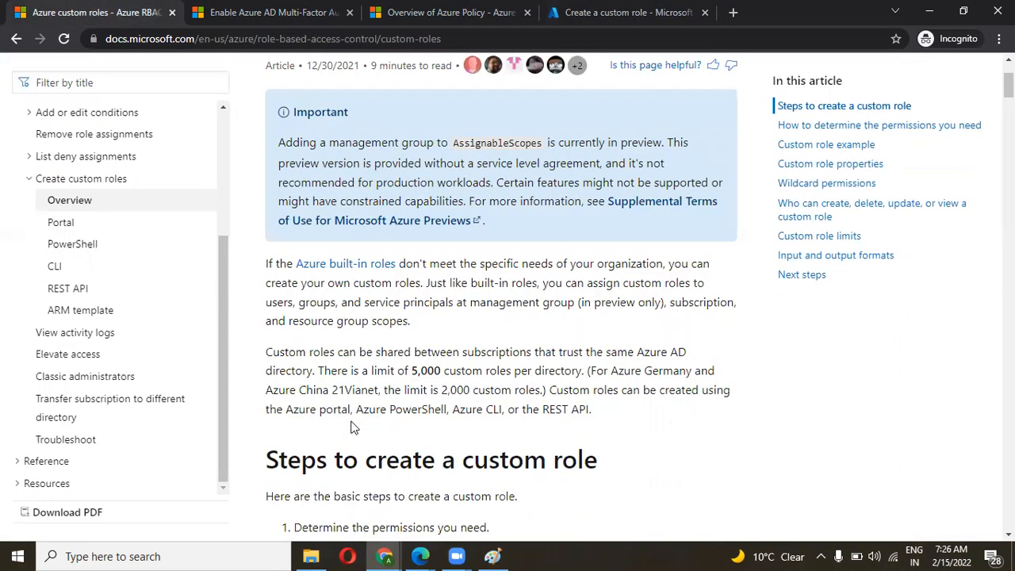
pyautogui.scroll(-1, 354, 427)
pyautogui.scroll(2, 354, 428)
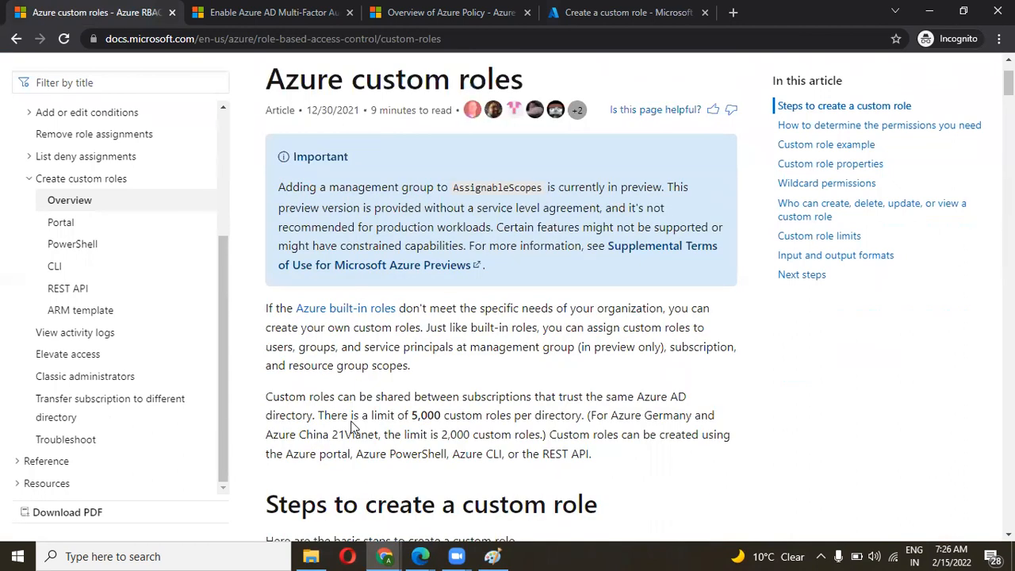
pyautogui.scroll(-1, 354, 427)
pyautogui.scroll(1, 354, 428)
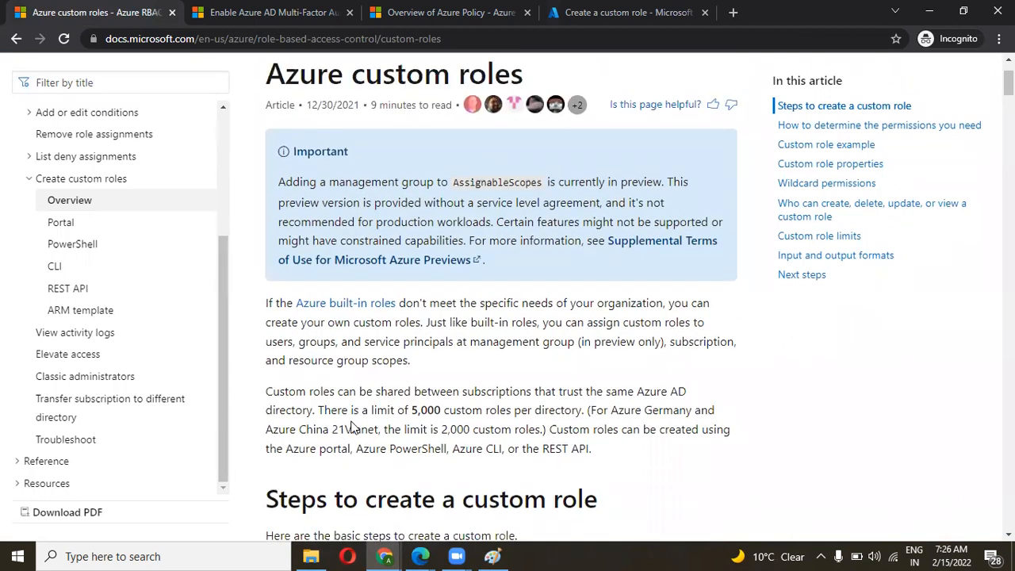
pyautogui.scroll(1, 354, 428)
pyautogui.scroll(-2, 310, 243)
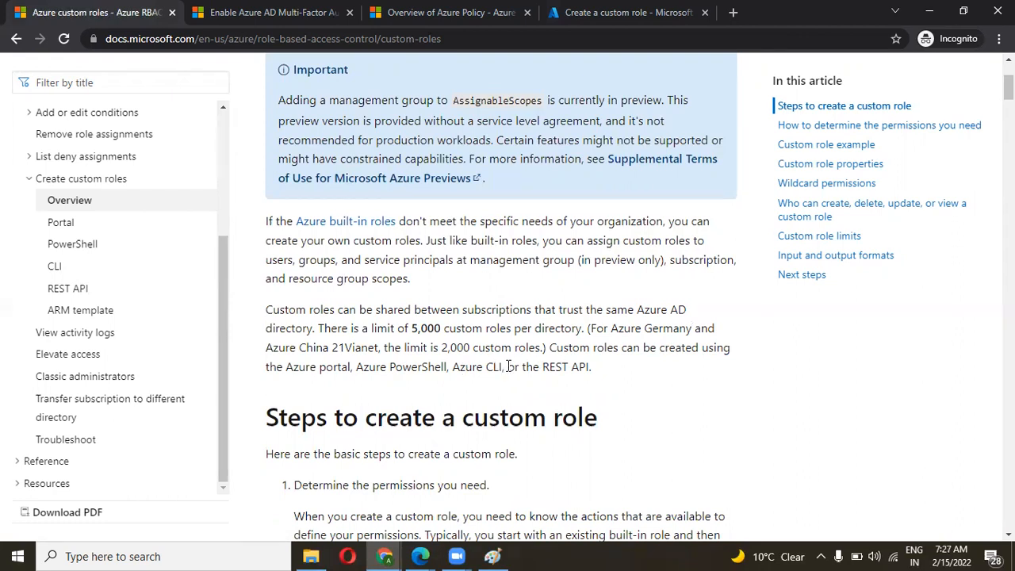
pyautogui.moveTo(504, 366); pyautogui.dragTo(353, 370)
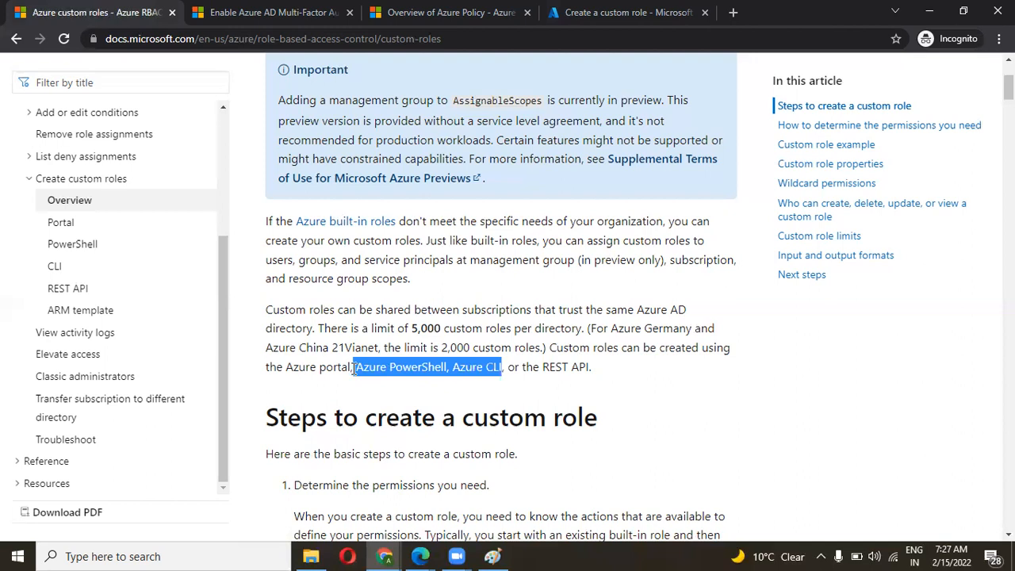
pyautogui.click(353, 370)
pyautogui.moveTo(353, 368); pyautogui.dragTo(498, 381)
pyautogui.moveTo(352, 373); pyautogui.dragTo(285, 367)
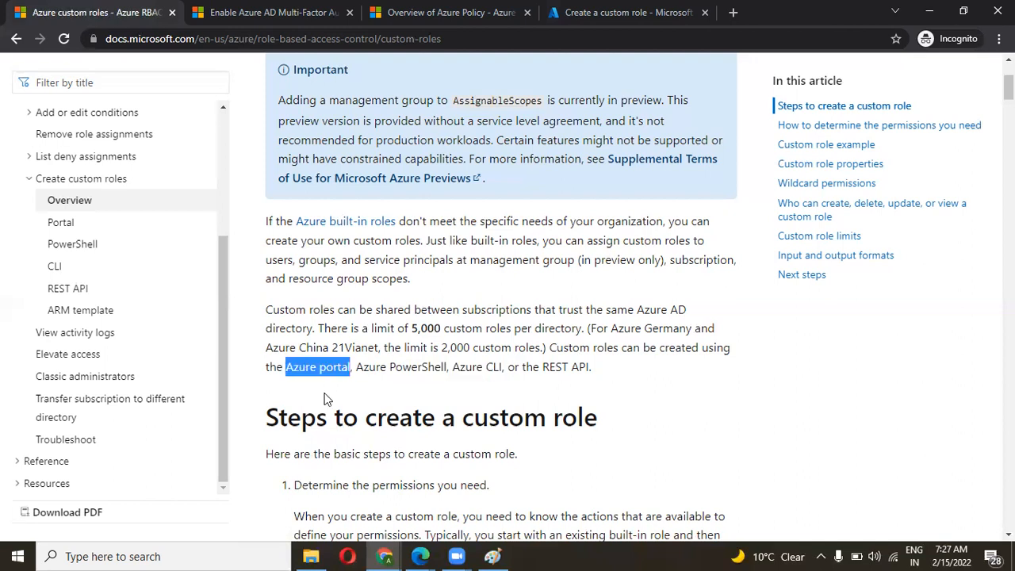
pyautogui.click(424, 362)
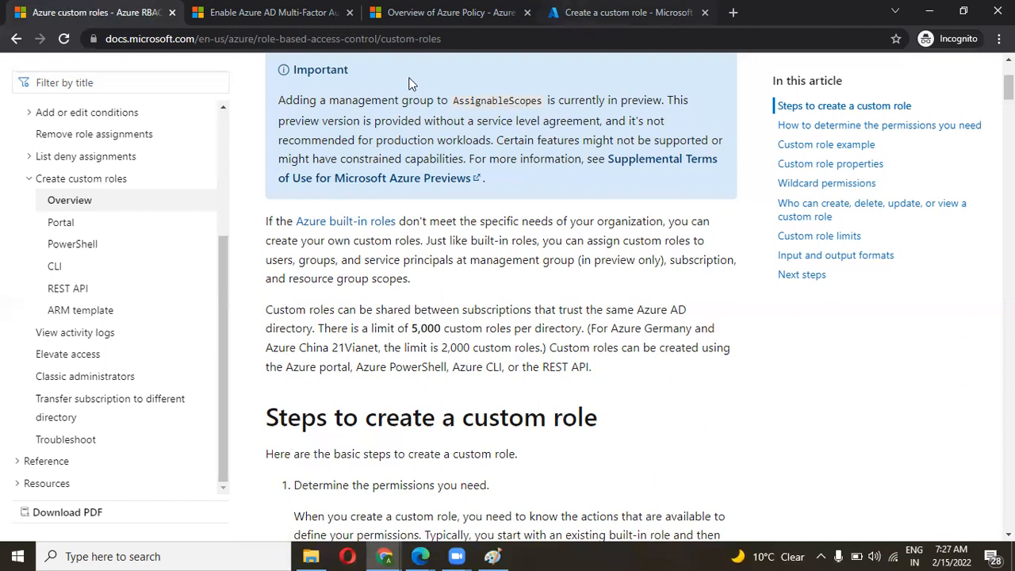
pyautogui.hotkey('ctrl', 'shift', 'Tab')
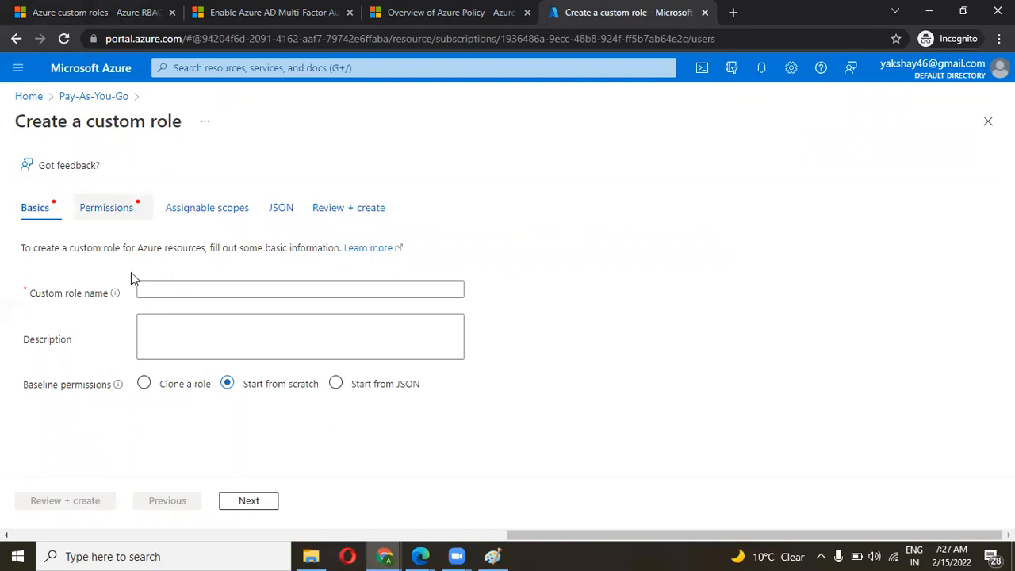
# Step: Name the custom role 'Myowncustomrole', starting from scratch, and continue to Permissions
pyautogui.click(159, 286)
pyautogui.click(159, 286)
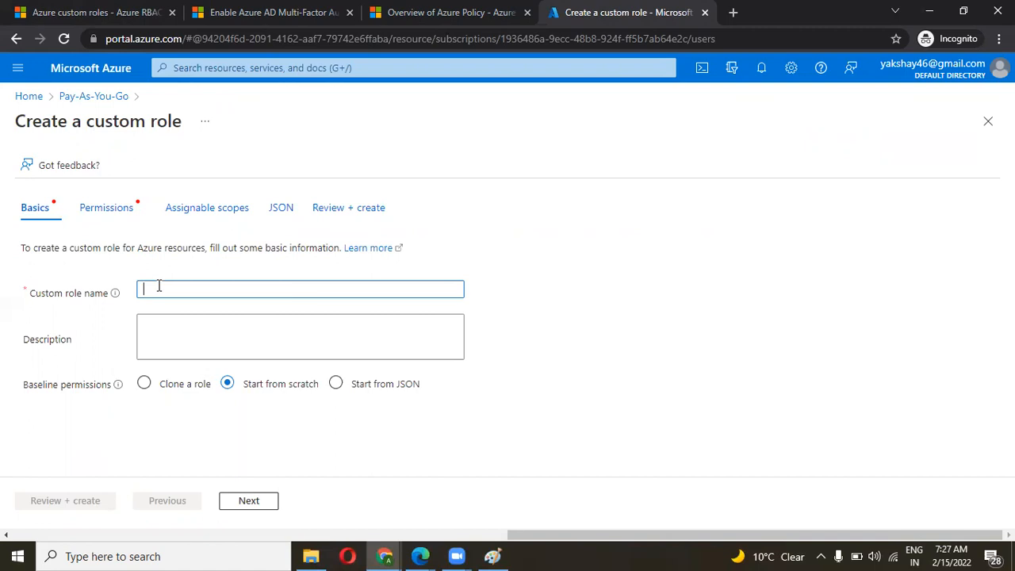
pyautogui.write('M')
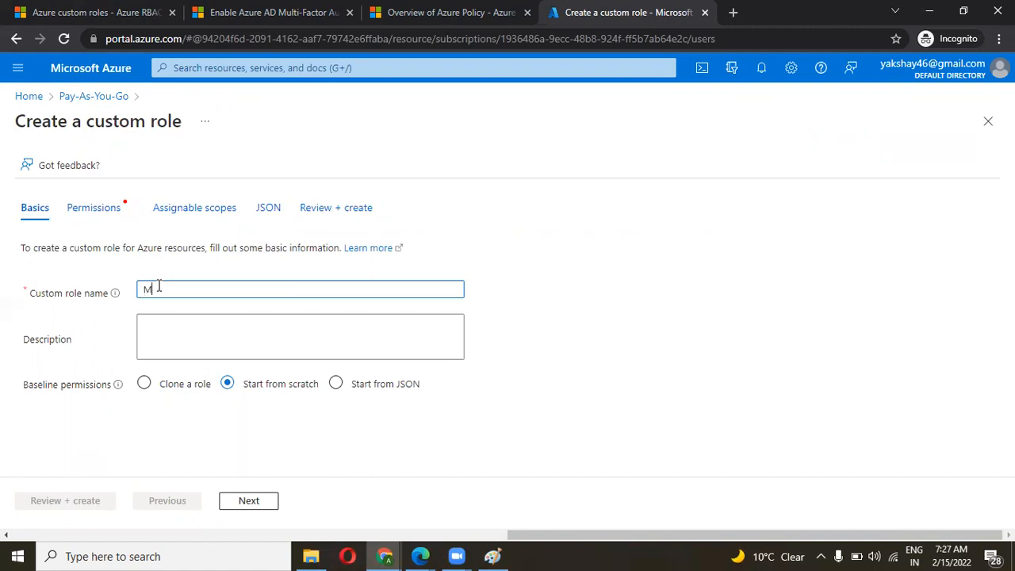
pyautogui.write('ys')
pyautogui.write('wncu')
pyautogui.write('t')
pyautogui.write('o')
pyautogui.press('BackSpace')
pyautogui.press('BackSpace')
pyautogui.write('stomrole')
pyautogui.click(238, 508)
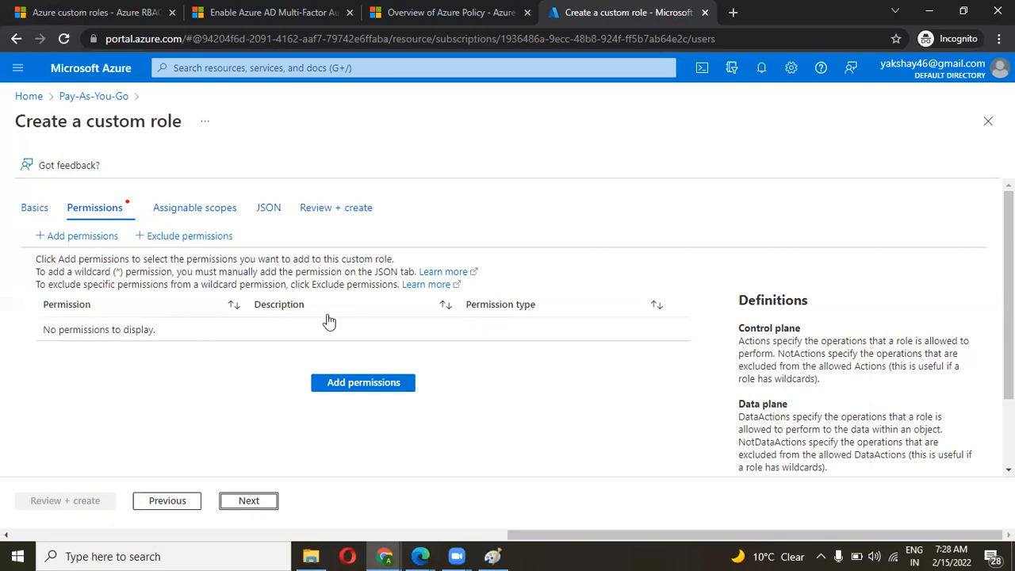
# Step: In Add permissions, search 'compute' to list providers like Microsoft Compute and HybridCompute
pyautogui.click(333, 384)
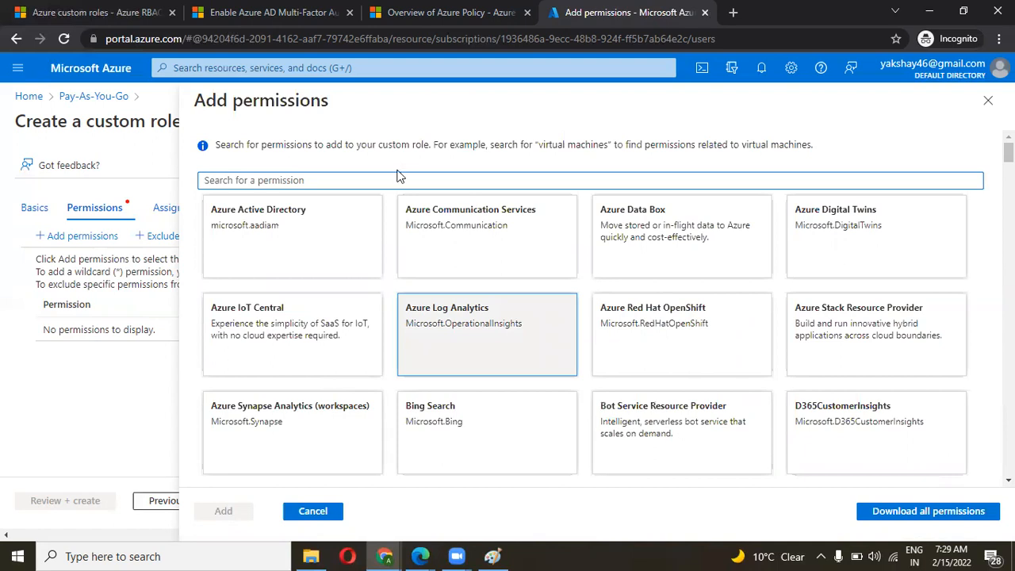
pyautogui.write('com')
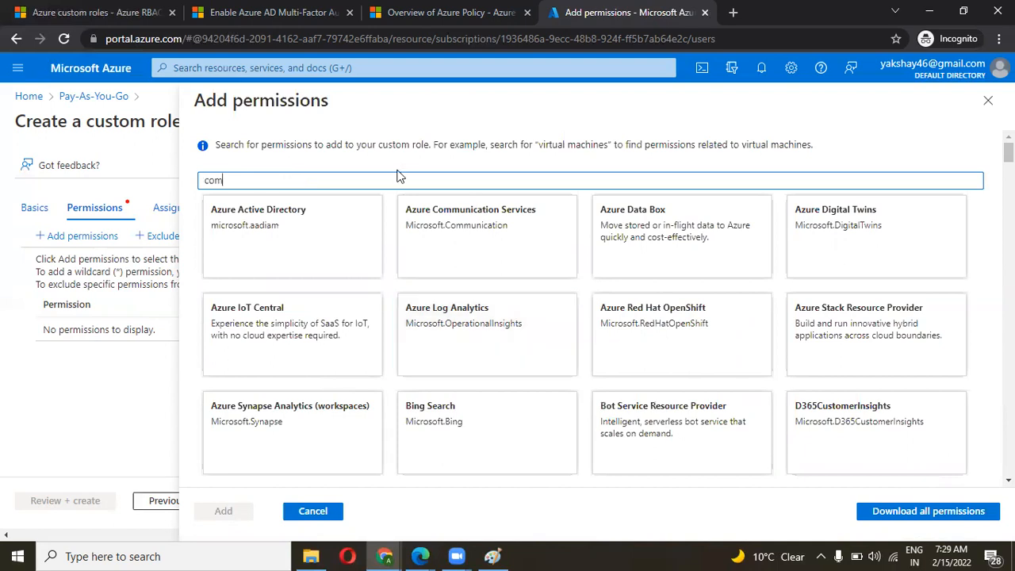
pyautogui.write('put')
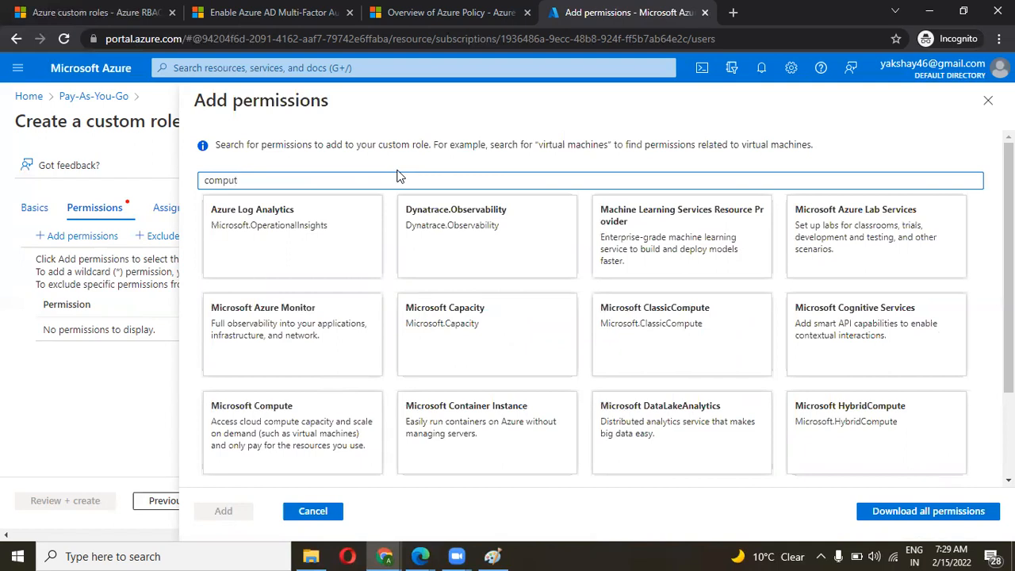
pyautogui.write('e')
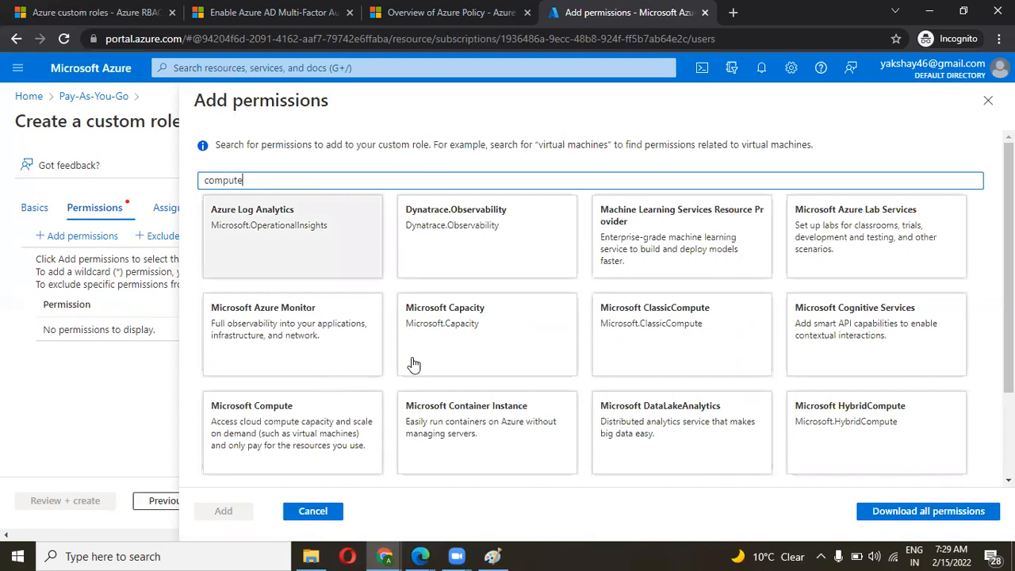
pyautogui.scroll(-1, 413, 363)
pyautogui.scroll(-1, 412, 363)
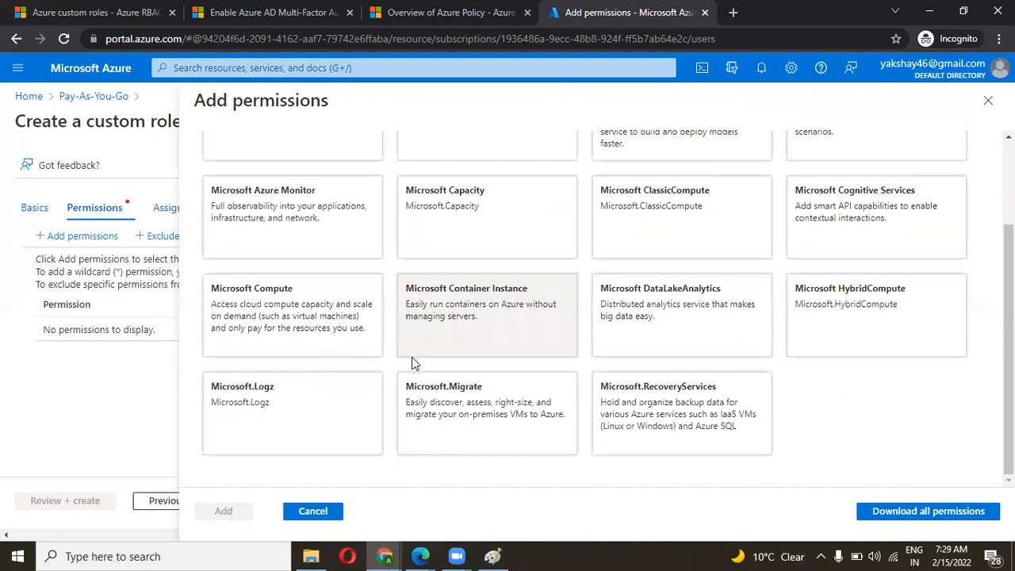
pyautogui.click(331, 315)
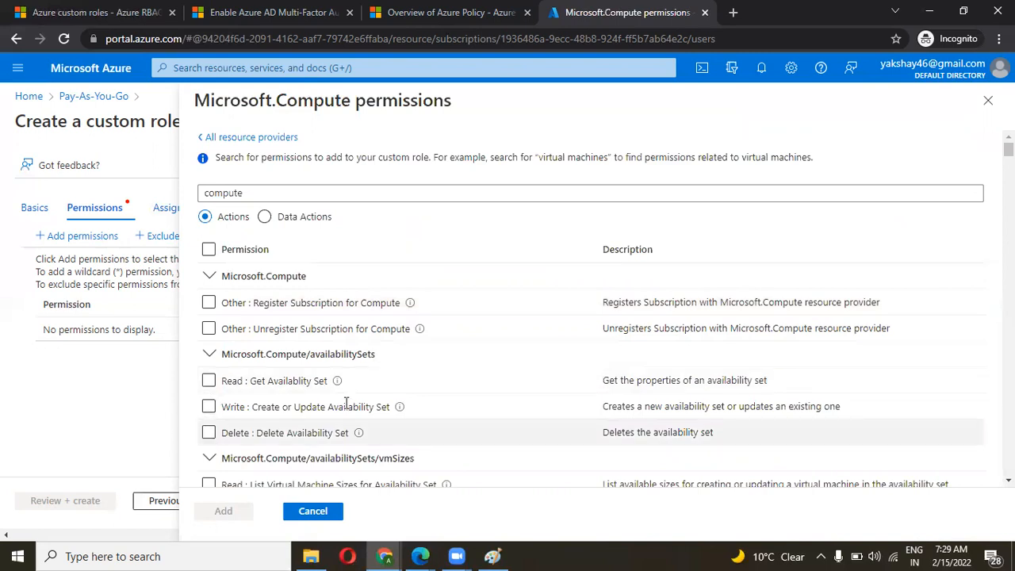
pyautogui.scroll(-1, 345, 403)
pyautogui.scroll(-1, 345, 403)
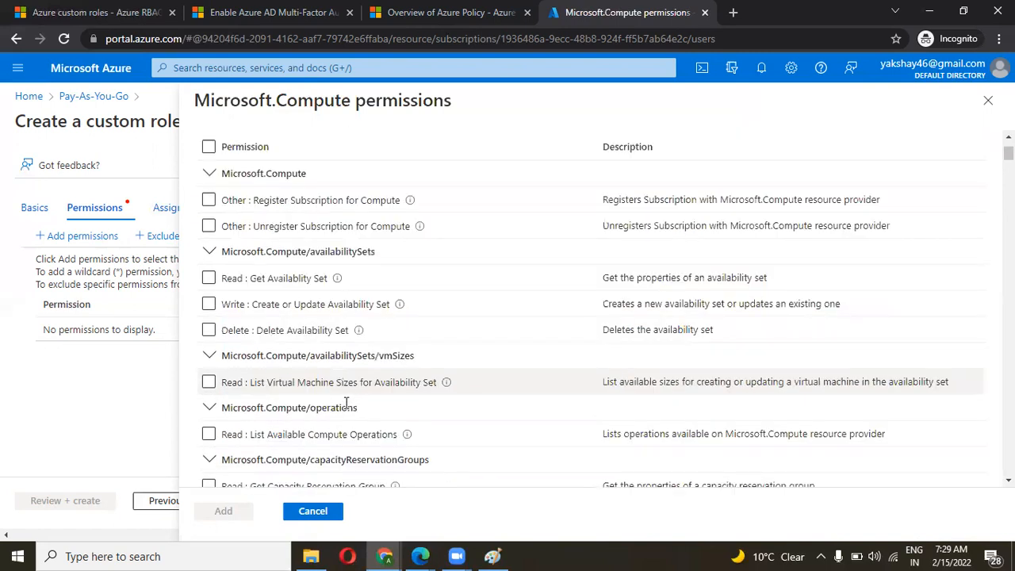
pyautogui.scroll(-1, 372, 353)
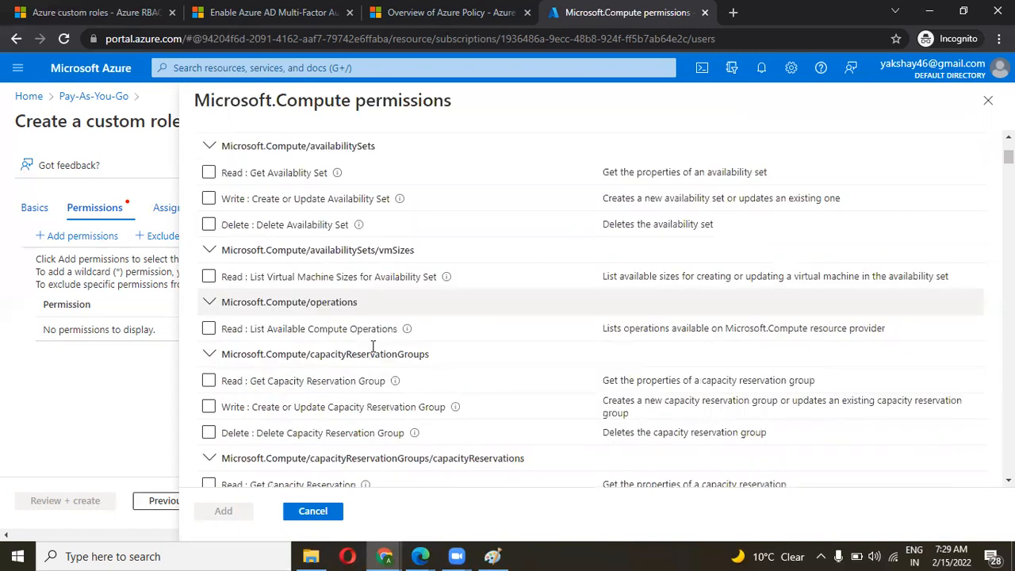
pyautogui.scroll(-1, 372, 349)
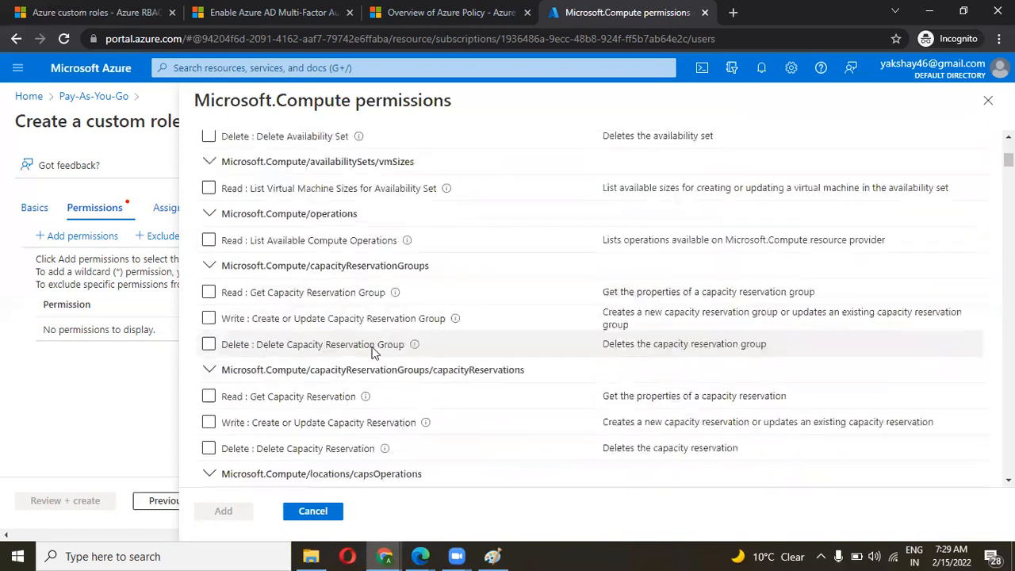
pyautogui.scroll(-1, 373, 353)
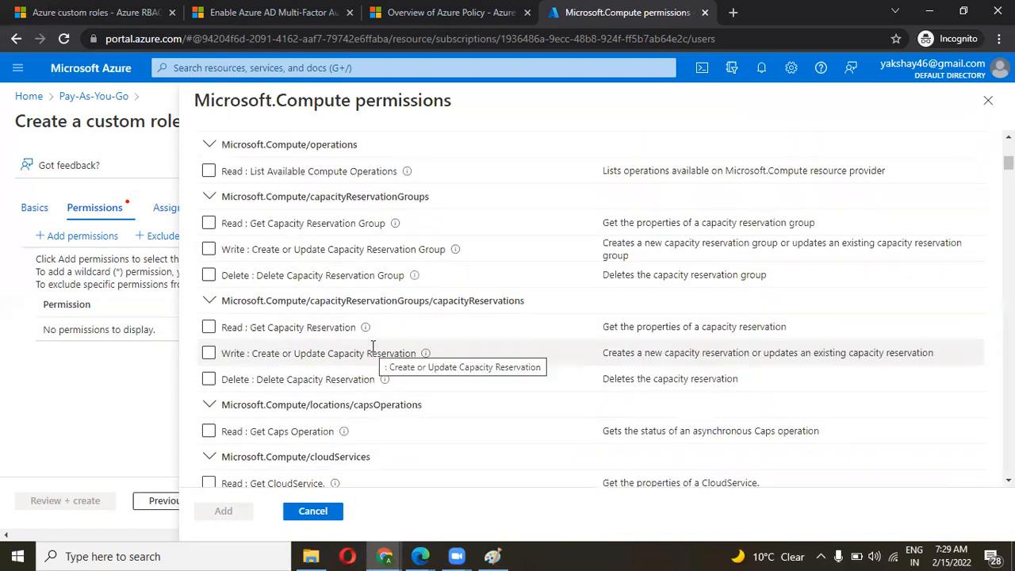
pyautogui.scroll(-1, 373, 353)
pyautogui.scroll(-1, 372, 353)
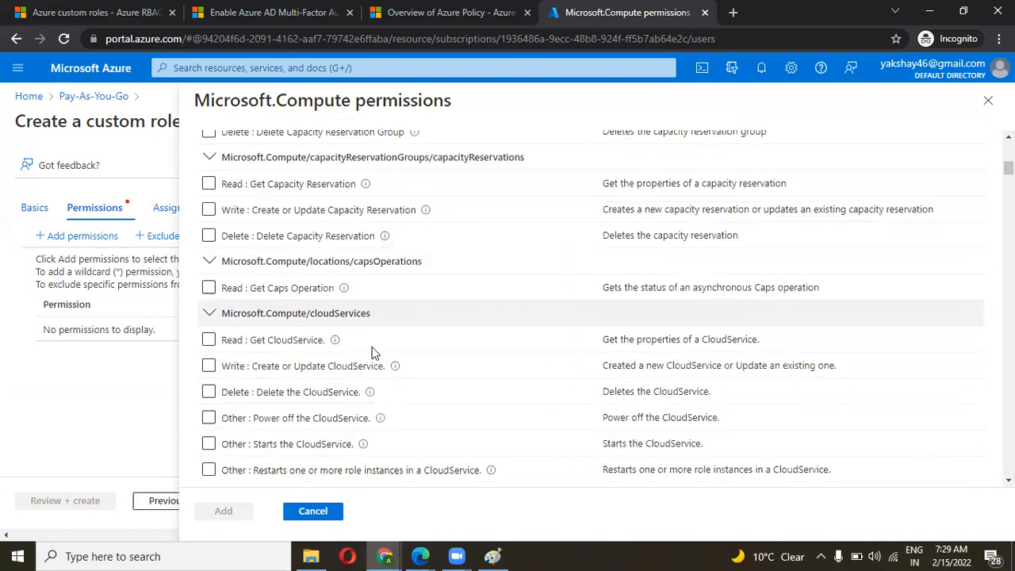
pyautogui.scroll(-1, 373, 353)
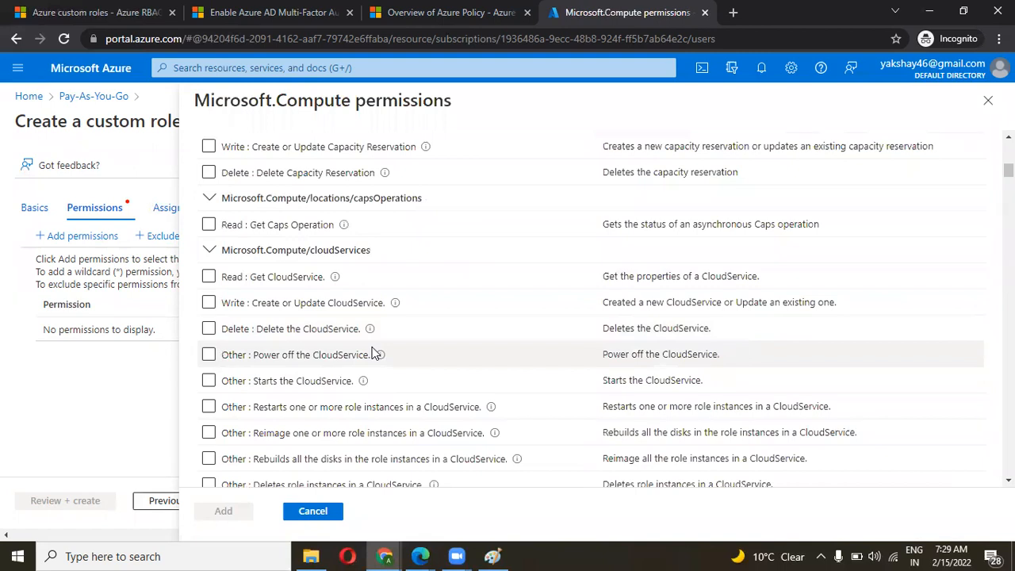
pyautogui.scroll(-1, 372, 353)
pyautogui.scroll(-1, 373, 352)
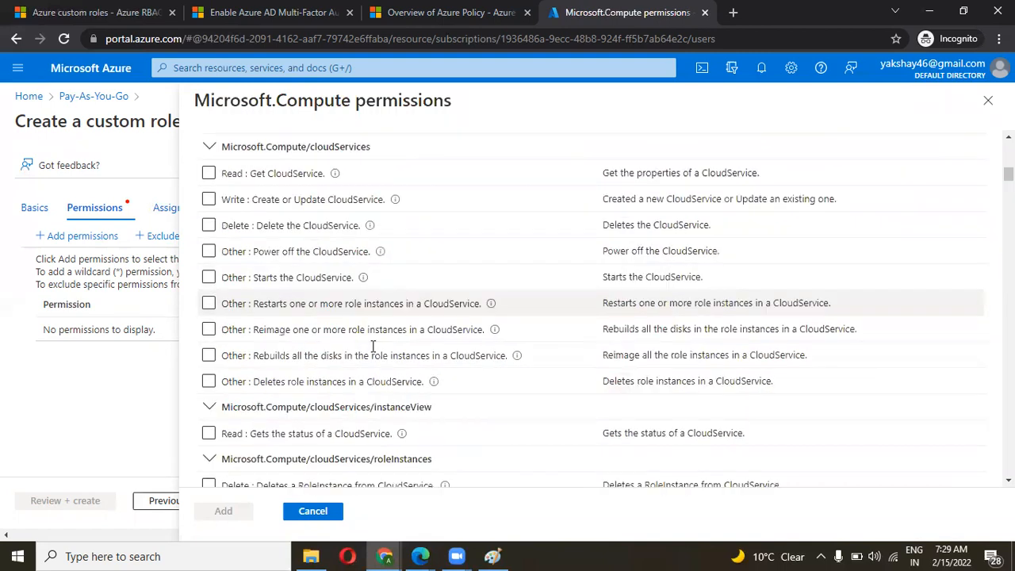
pyautogui.scroll(-1, 372, 353)
pyautogui.scroll(-1, 372, 349)
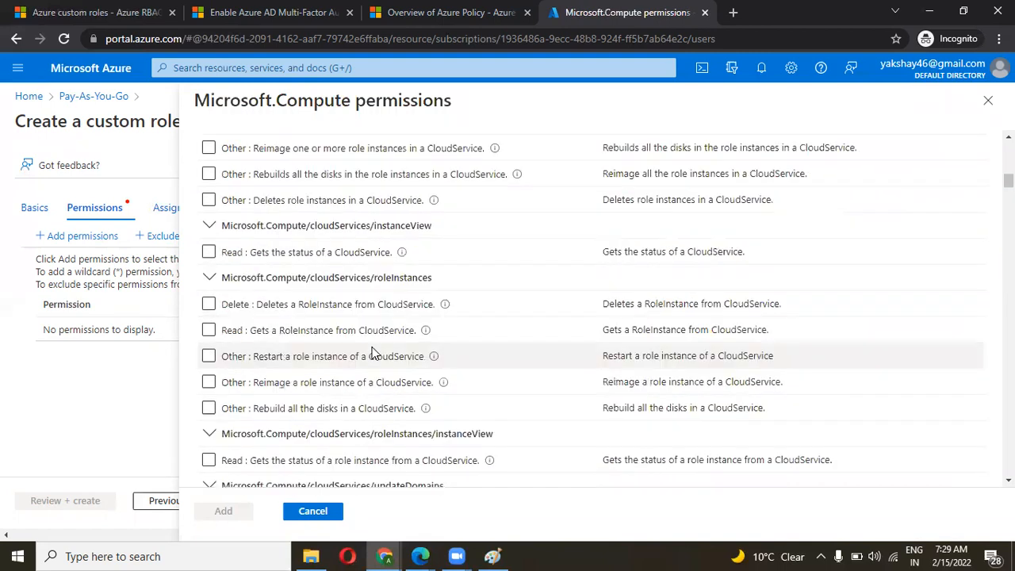
pyautogui.scroll(-1, 373, 353)
pyautogui.scroll(-1, 373, 353)
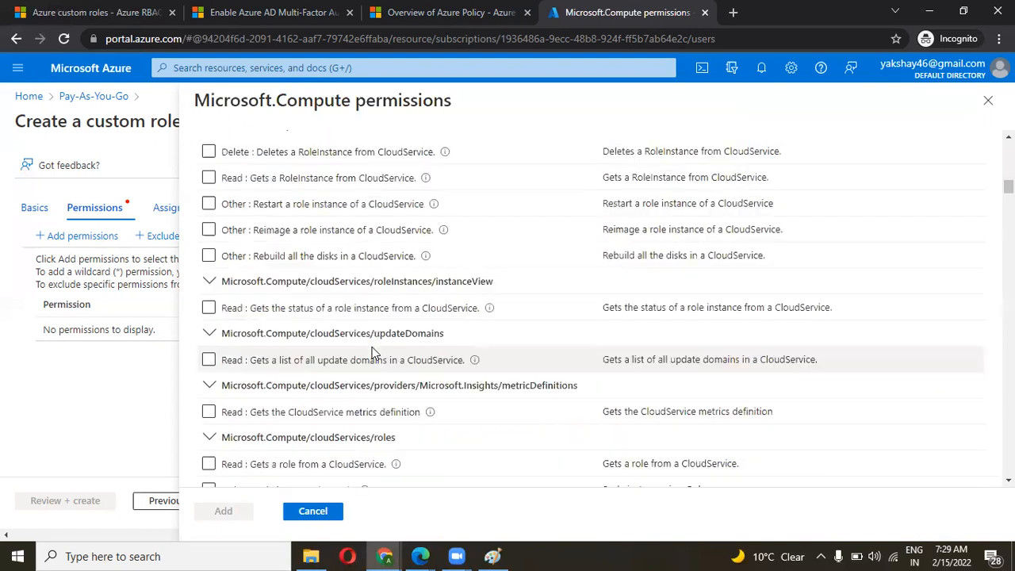
pyautogui.scroll(-2, 372, 349)
pyautogui.scroll(-1, 373, 346)
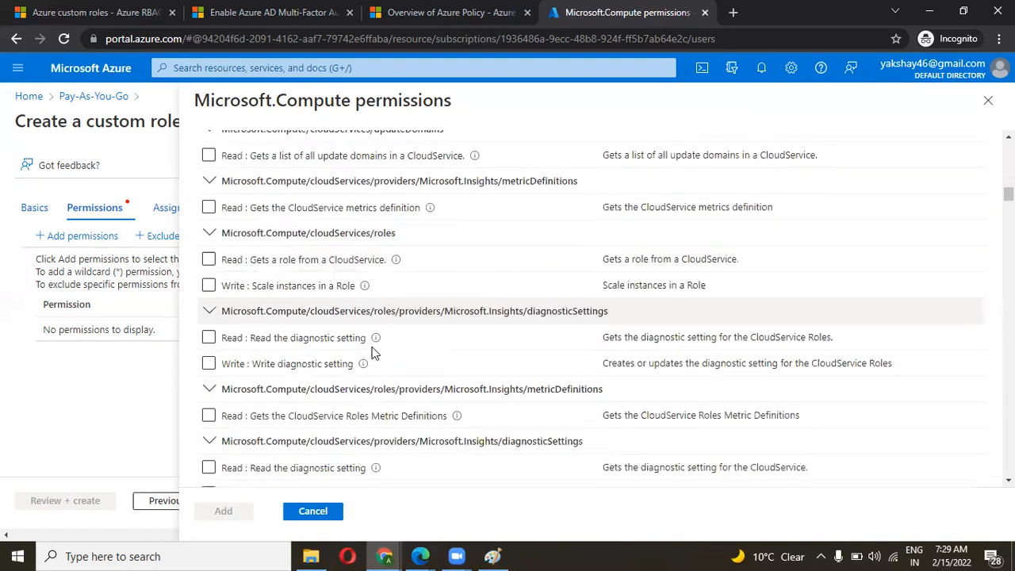
pyautogui.scroll(-1, 372, 349)
pyautogui.scroll(-2, 375, 353)
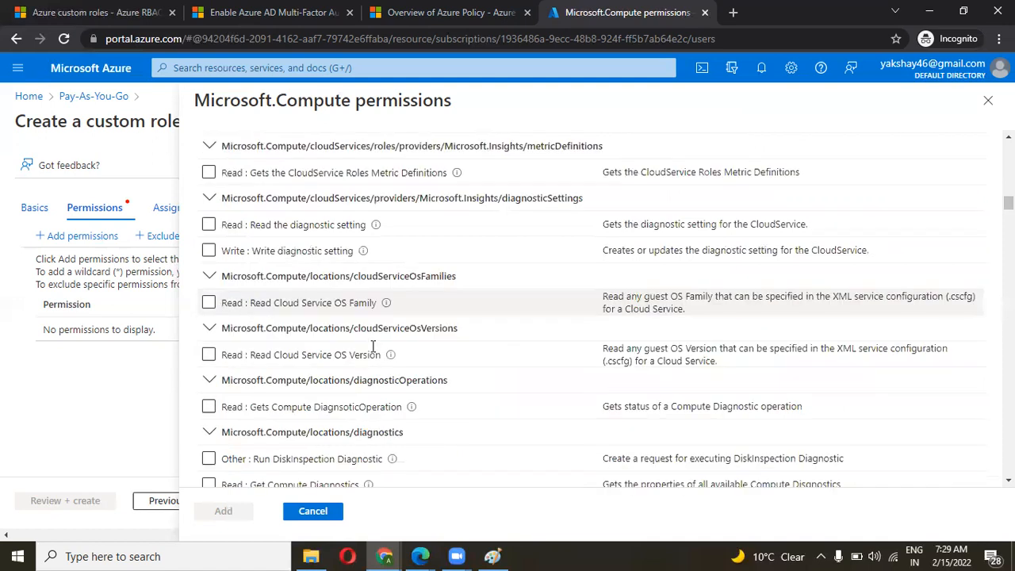
pyautogui.scroll(-2, 373, 346)
pyautogui.scroll(-1, 373, 346)
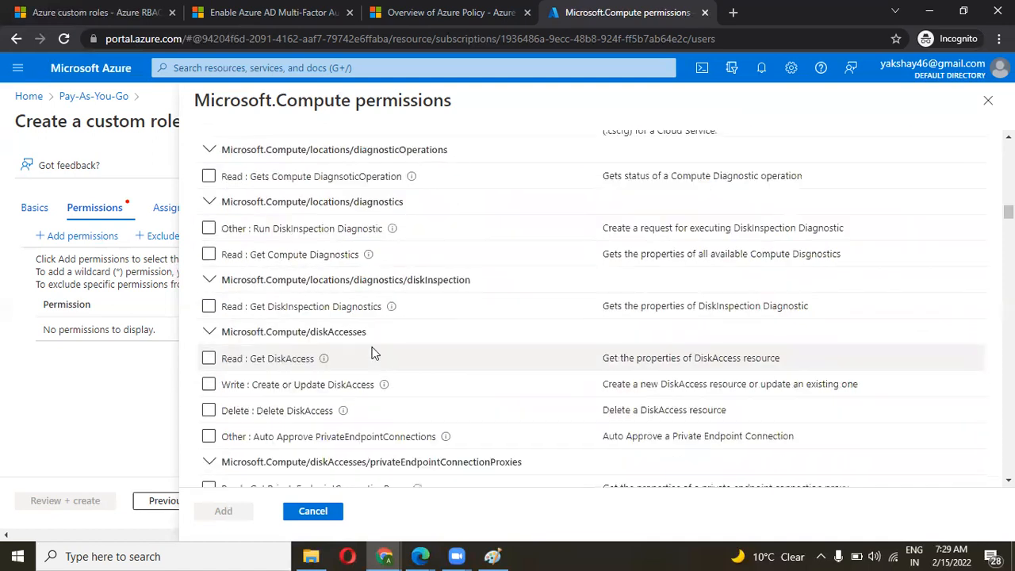
pyautogui.scroll(-1, 372, 346)
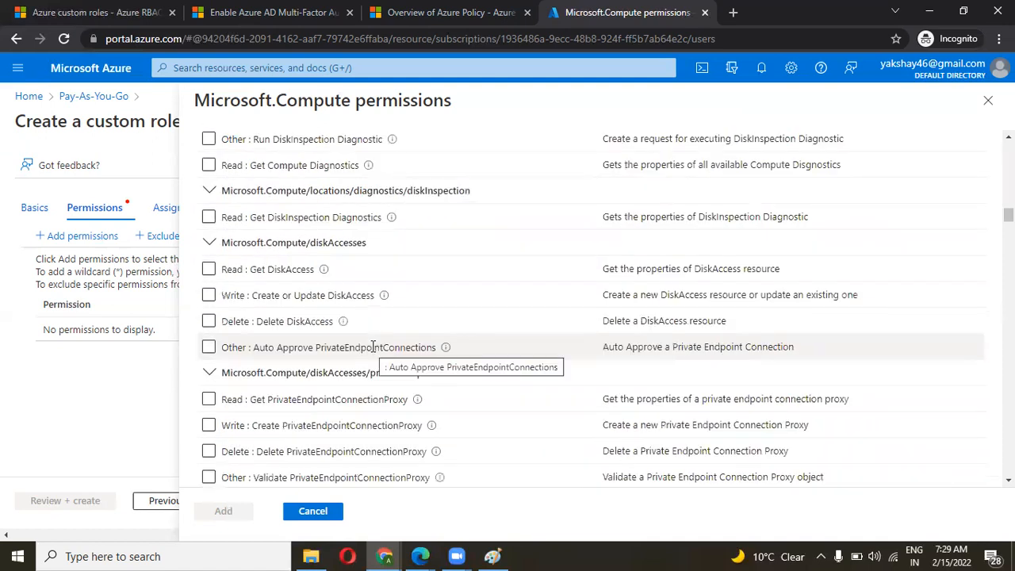
pyautogui.scroll(-1, 253, 229)
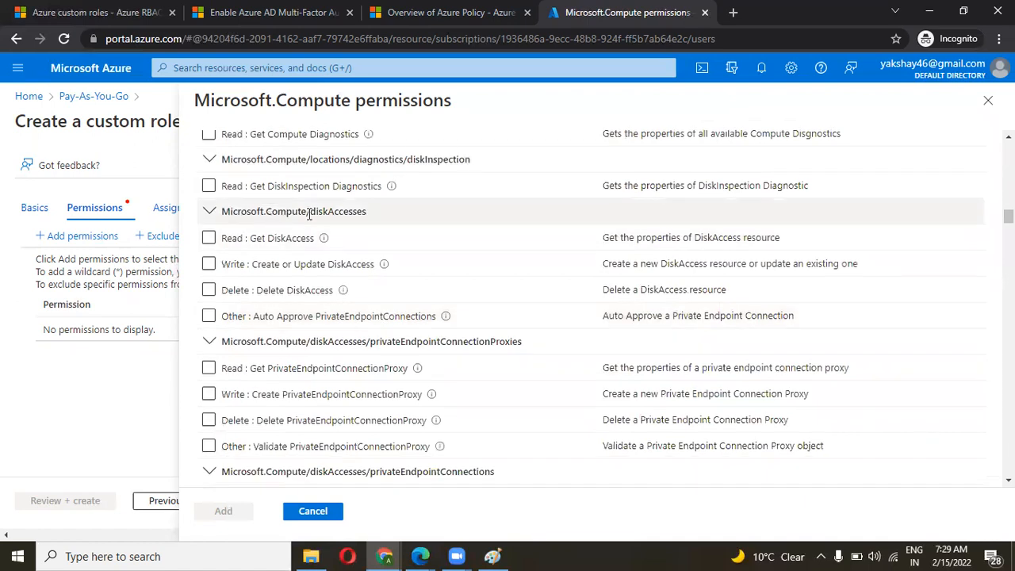
# Step: Tick the Microsoft.Compute DiskAccess delete and disks delete permissions for the custom role
pyautogui.click(209, 292)
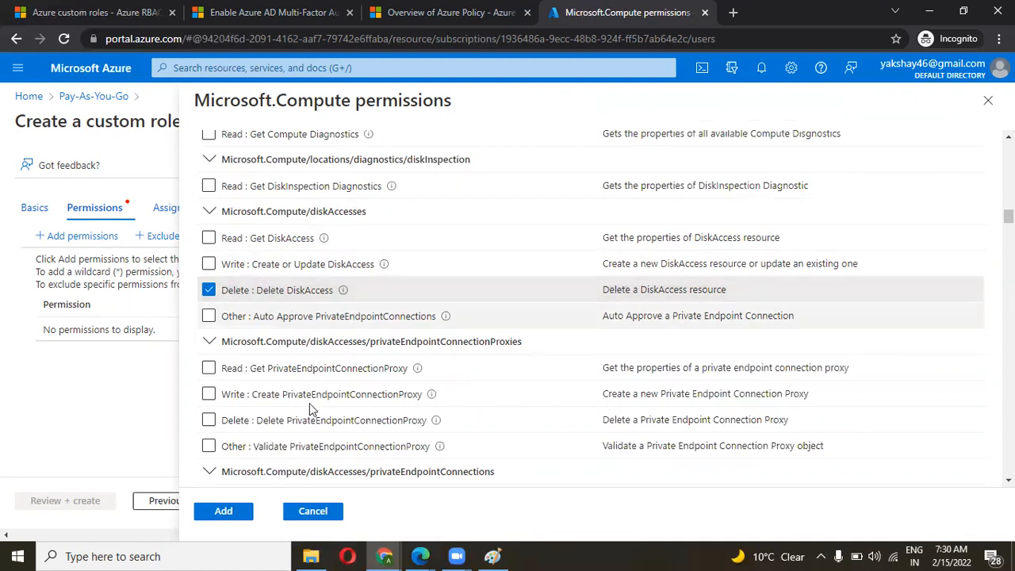
pyautogui.scroll(-2, 310, 406)
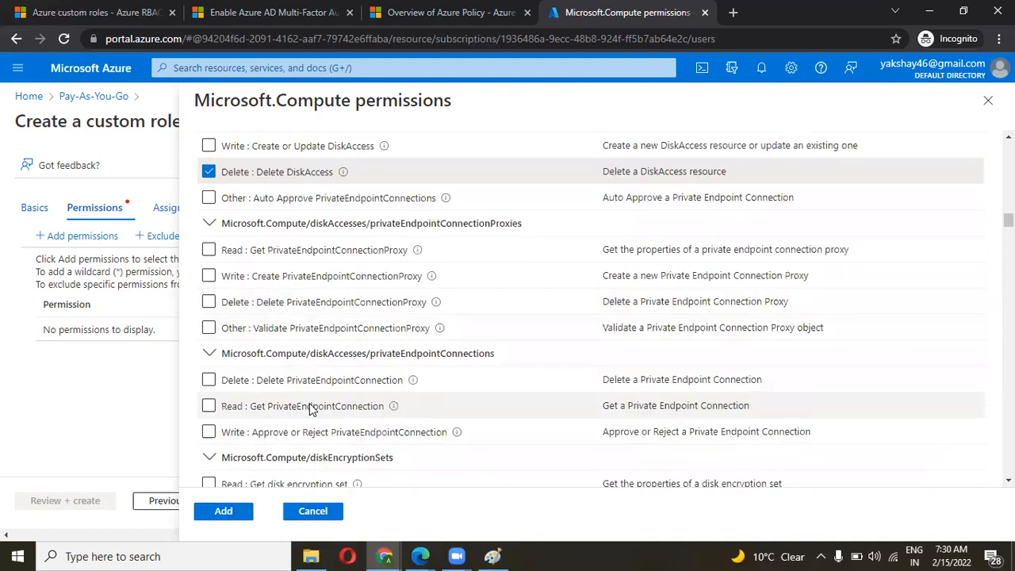
pyautogui.scroll(-1, 310, 408)
pyautogui.scroll(-2, 311, 408)
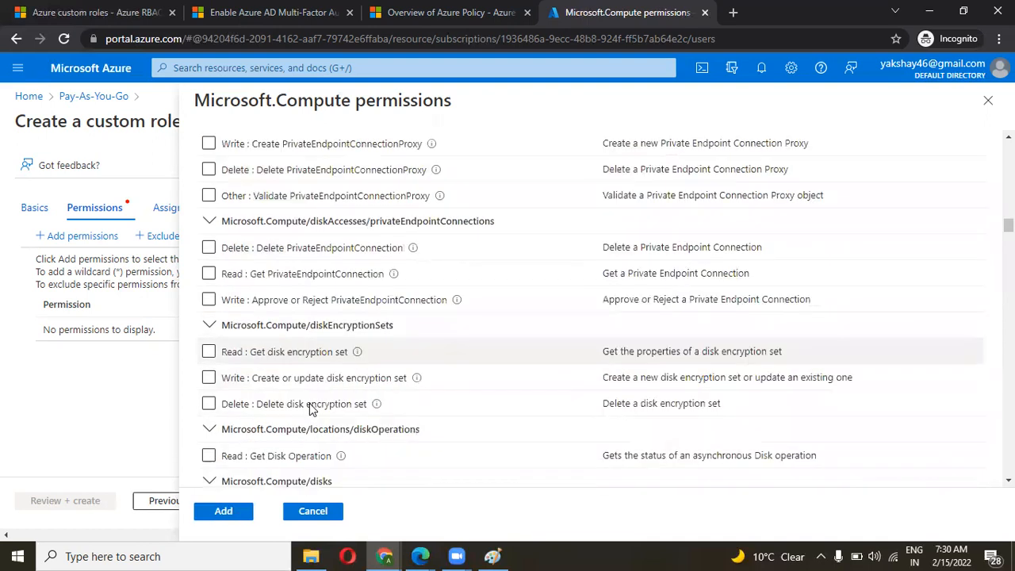
pyautogui.scroll(-2, 310, 408)
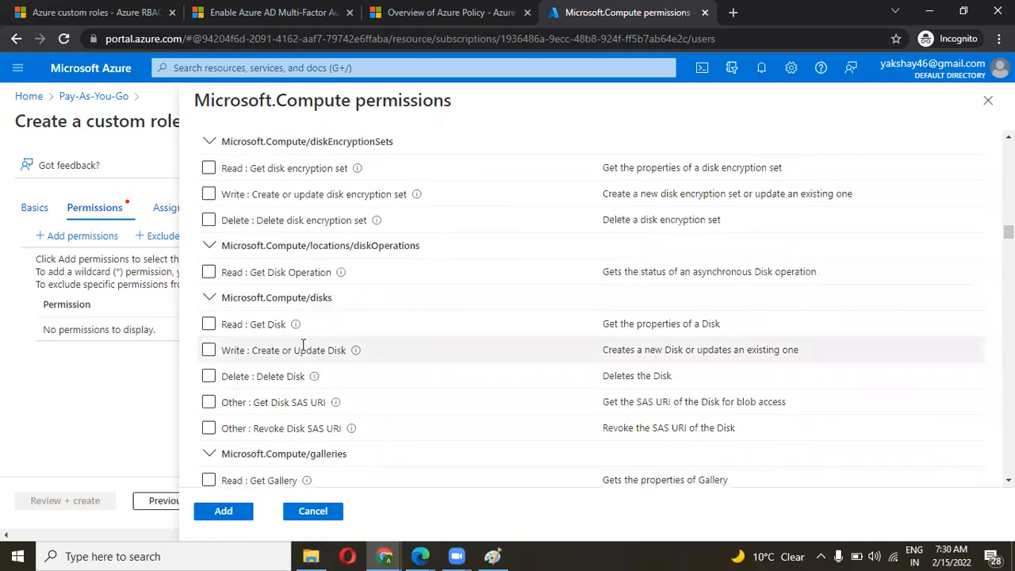
pyautogui.scroll(-1, 303, 344)
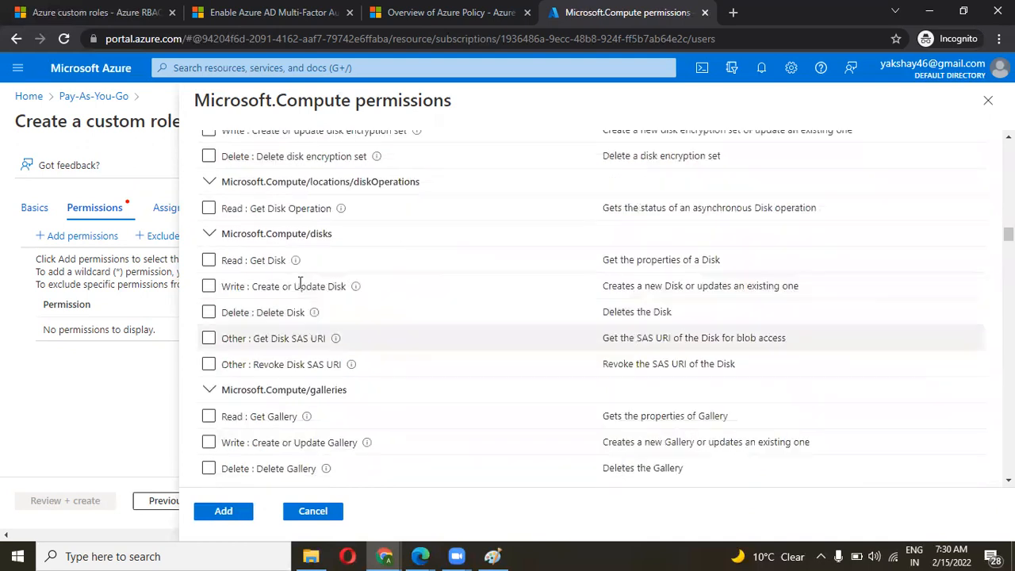
pyautogui.click(208, 314)
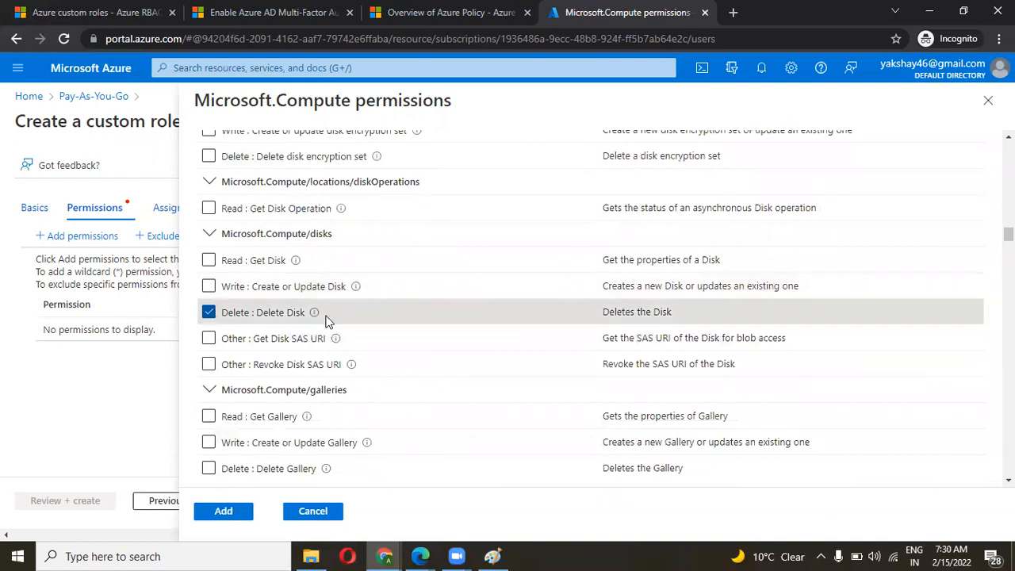
# Step: Scroll down the Microsoft.Compute permissions list toward the Virtual Machine Scale Set entries
pyautogui.scroll(-1, 328, 321)
pyautogui.scroll(-1, 328, 321)
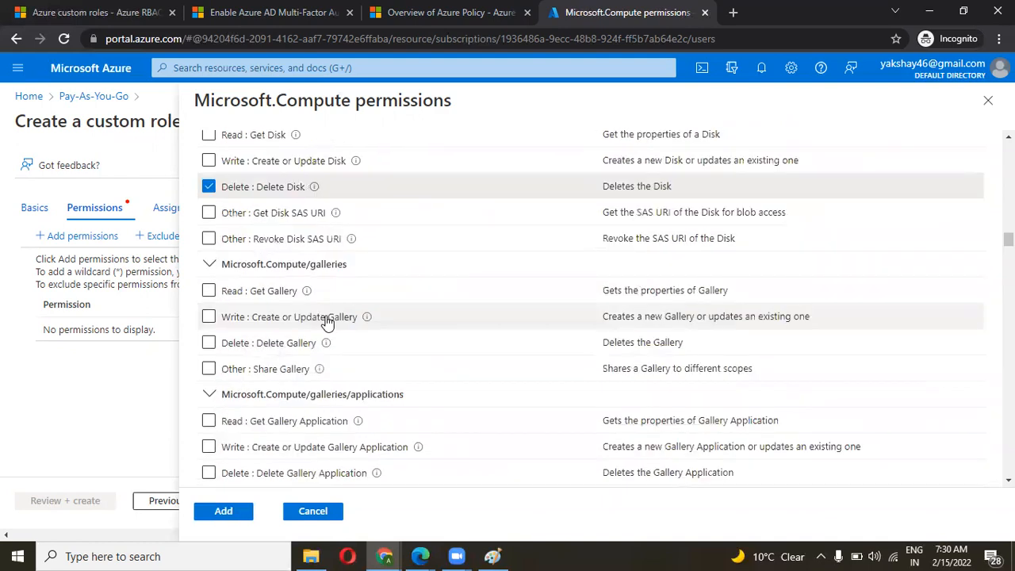
pyautogui.scroll(-1, 328, 321)
pyautogui.scroll(-1, 327, 315)
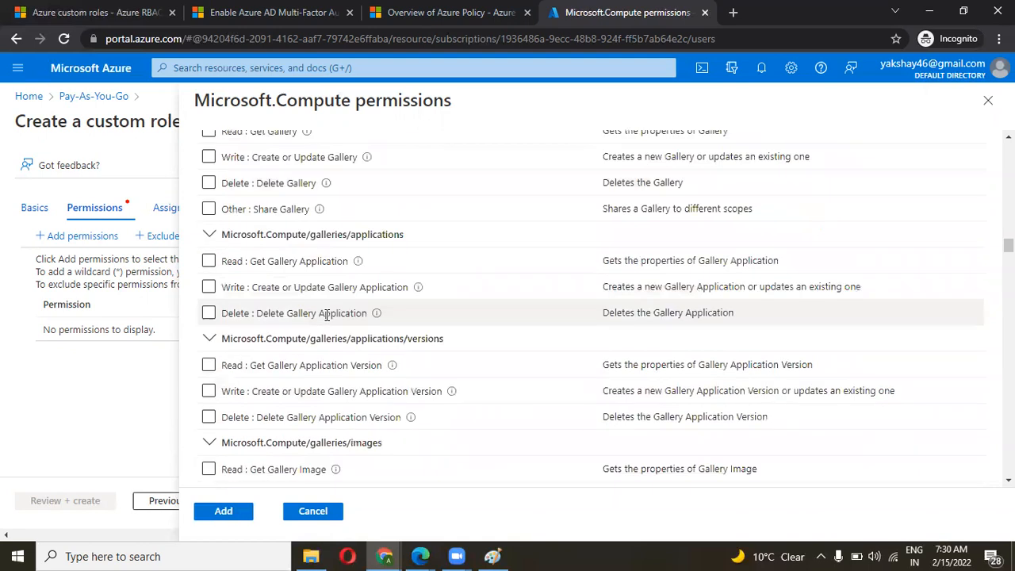
pyautogui.scroll(-2, 327, 314)
pyautogui.scroll(-2, 328, 322)
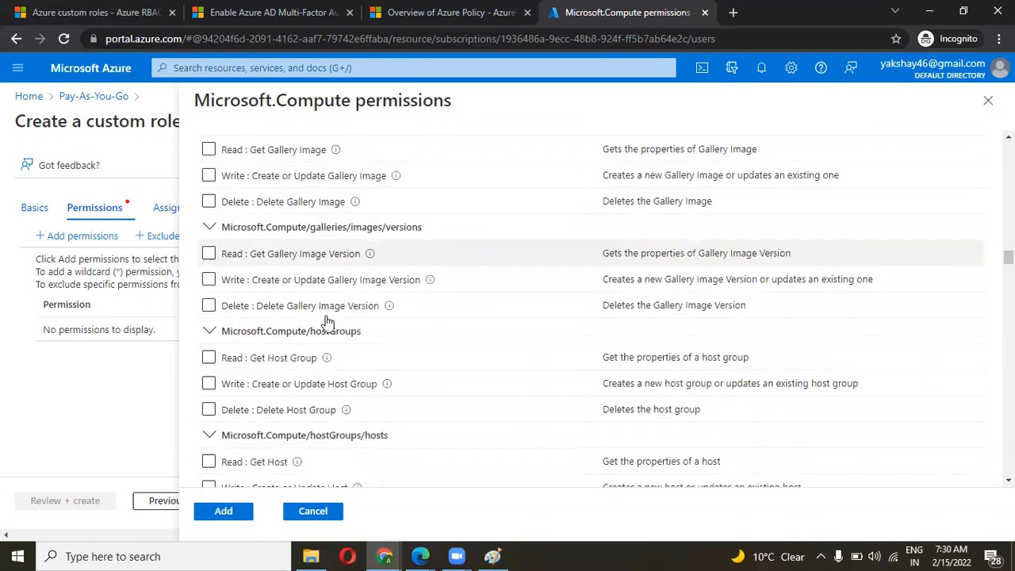
pyautogui.scroll(-3, 327, 321)
pyautogui.scroll(-1, 328, 321)
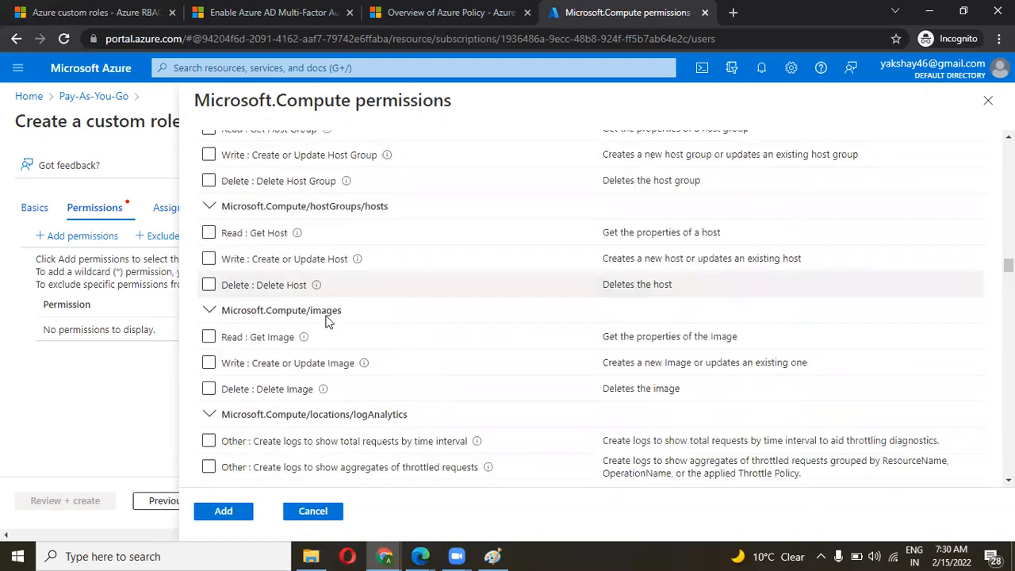
pyautogui.scroll(1, 327, 321)
pyautogui.scroll(-4, 328, 320)
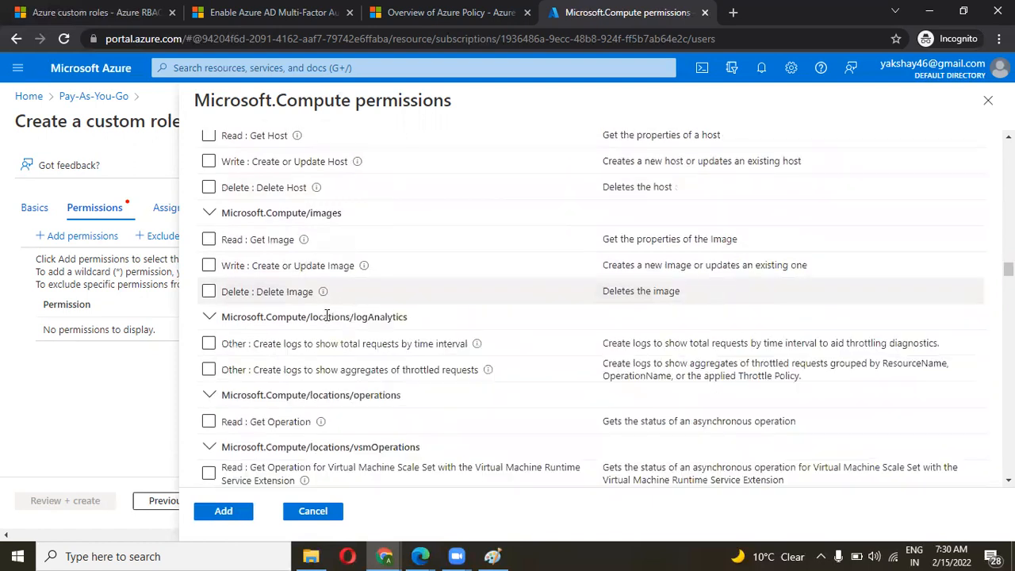
pyautogui.scroll(-3, 328, 318)
pyautogui.scroll(-3, 328, 321)
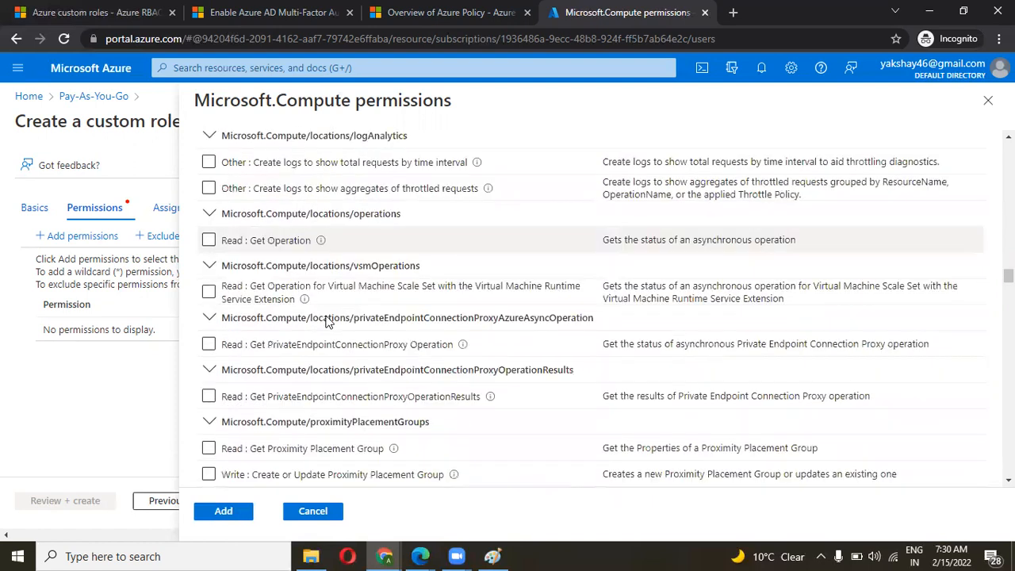
pyautogui.scroll(-2, 327, 317)
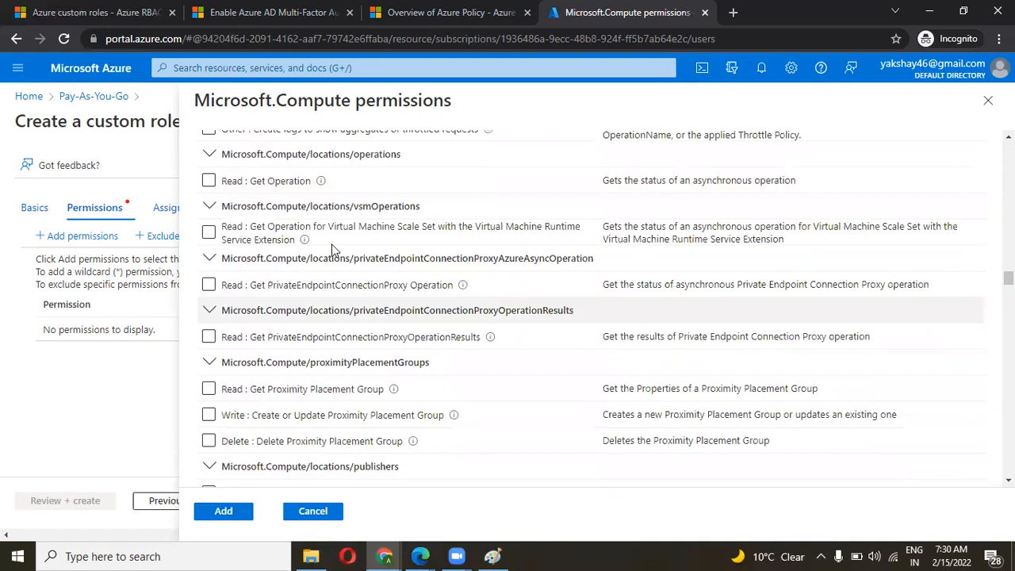
pyautogui.scroll(-1, 327, 362)
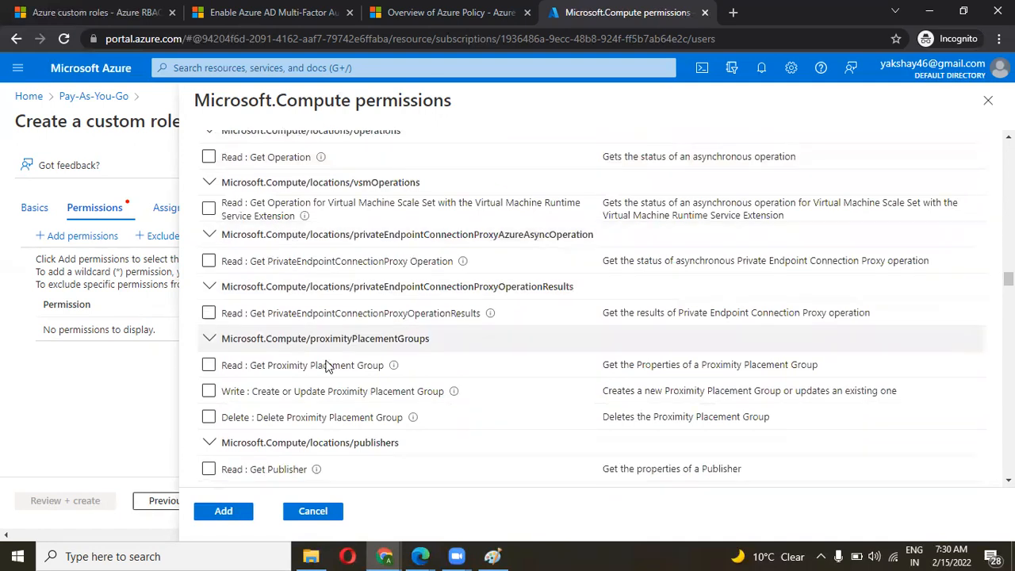
pyautogui.scroll(-4, 327, 364)
pyautogui.scroll(-5, 327, 360)
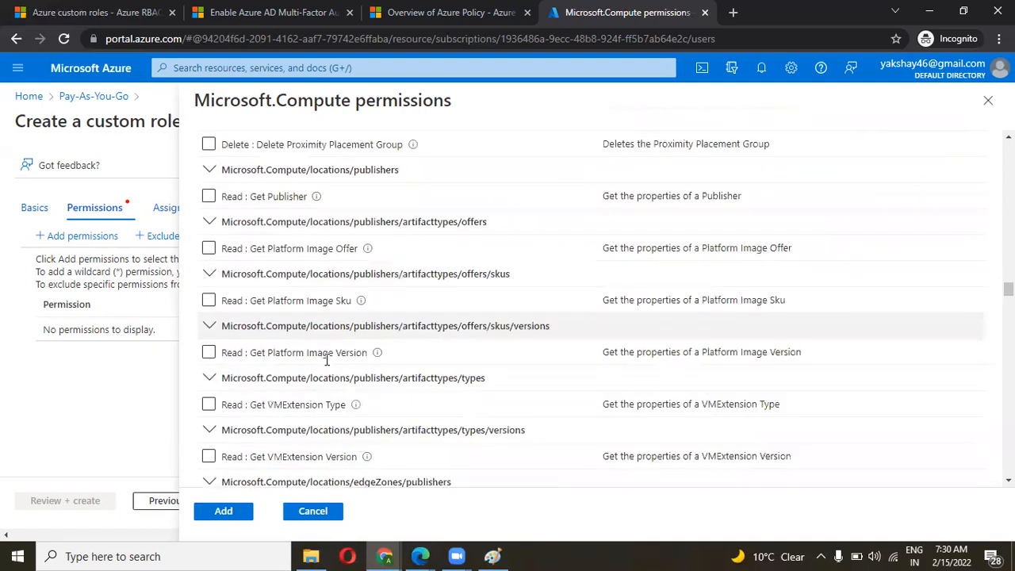
pyautogui.scroll(-3, 326, 361)
pyautogui.scroll(-4, 327, 362)
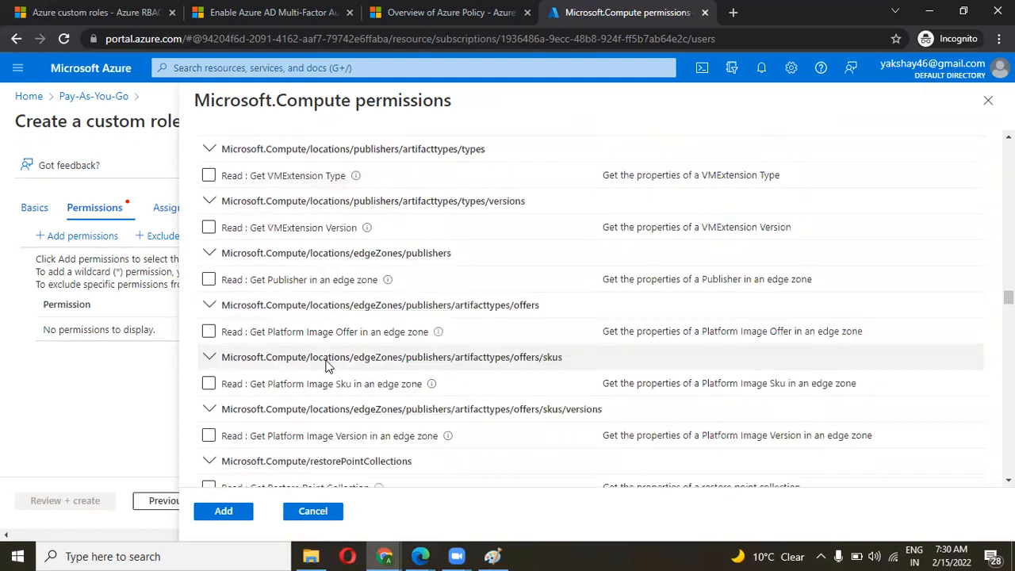
pyautogui.scroll(-6, 327, 361)
pyautogui.scroll(-4, 326, 360)
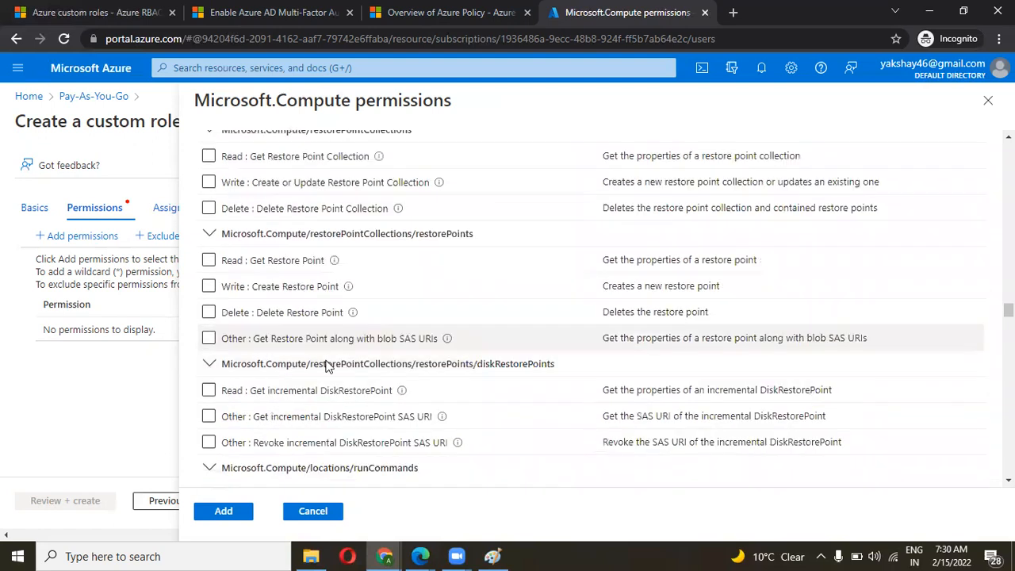
pyautogui.scroll(-3, 327, 366)
pyautogui.scroll(-3, 327, 366)
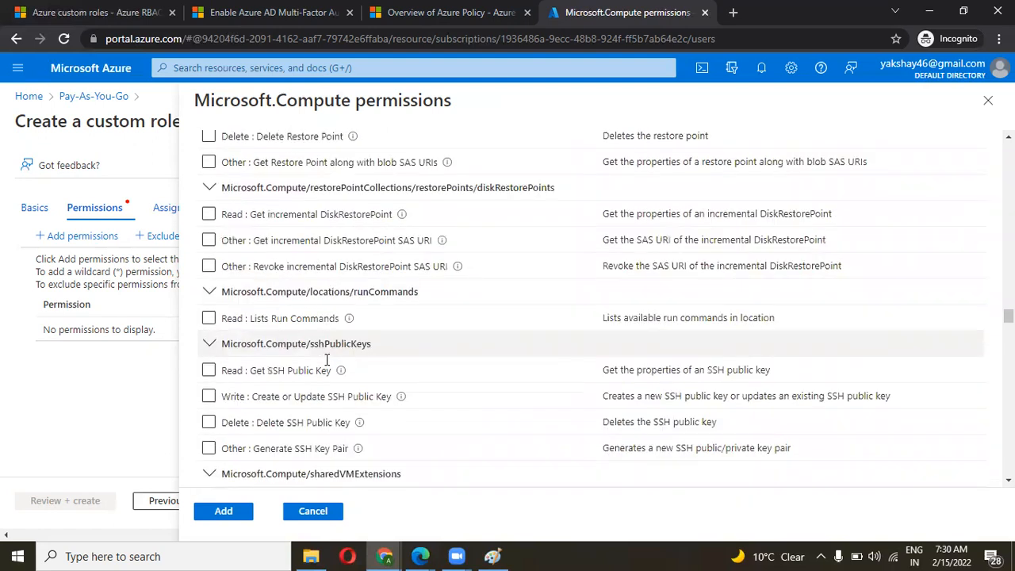
pyautogui.scroll(-2, 327, 362)
pyautogui.scroll(-5, 326, 359)
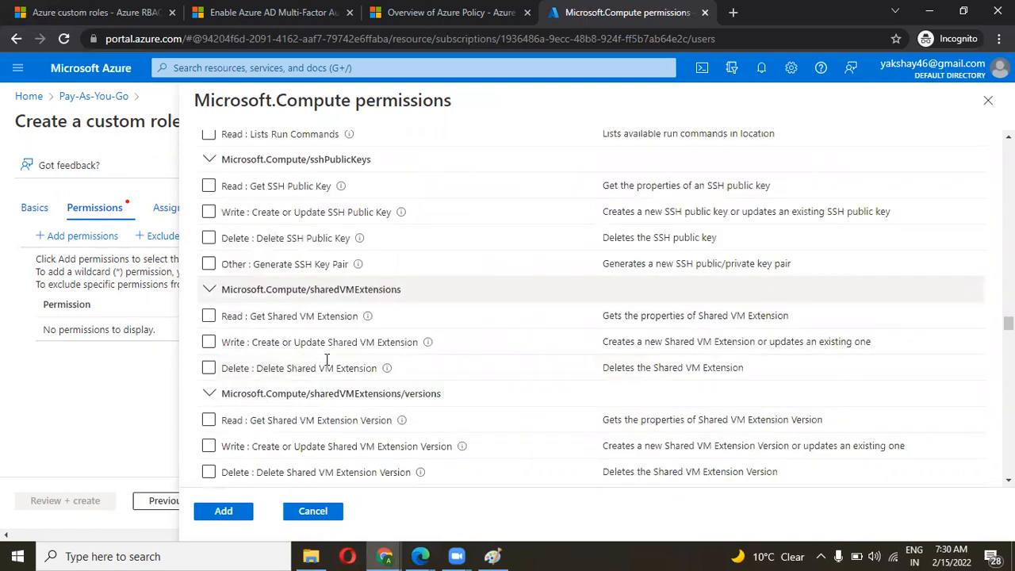
pyautogui.scroll(-3, 327, 360)
pyautogui.scroll(-2, 326, 363)
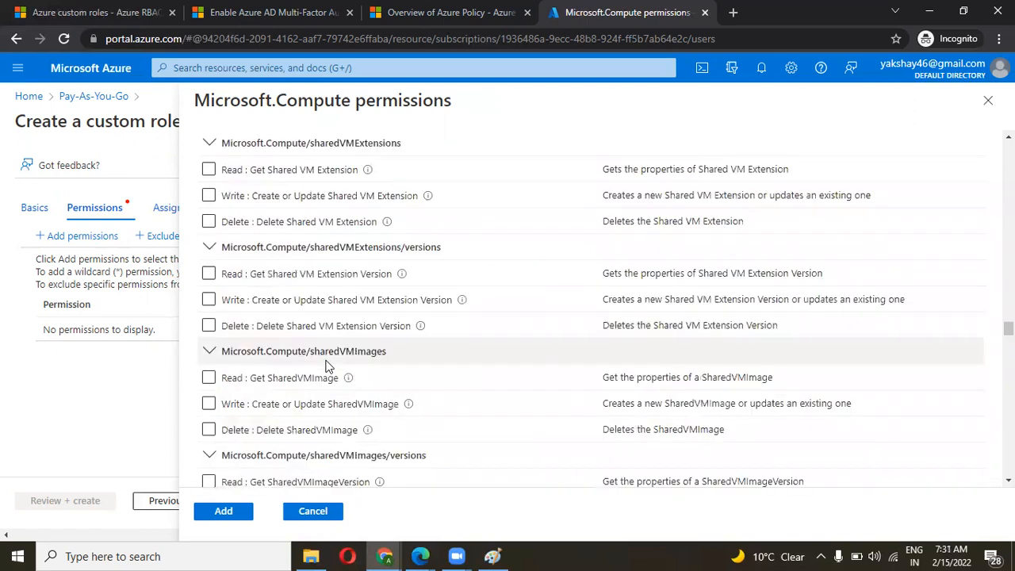
pyautogui.scroll(-2, 326, 361)
pyautogui.scroll(-3, 327, 359)
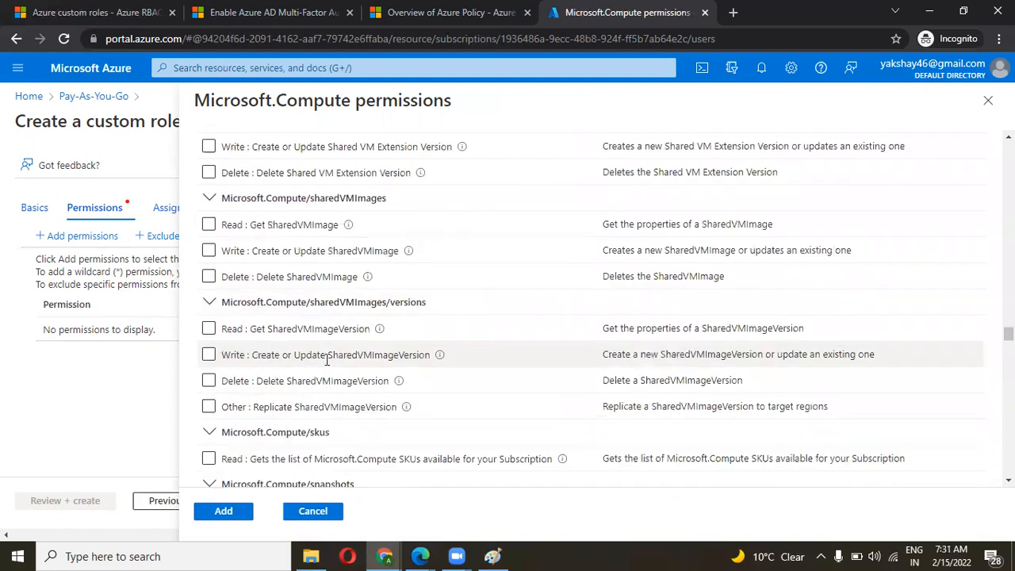
pyautogui.scroll(-5, 327, 360)
pyautogui.scroll(-3, 327, 360)
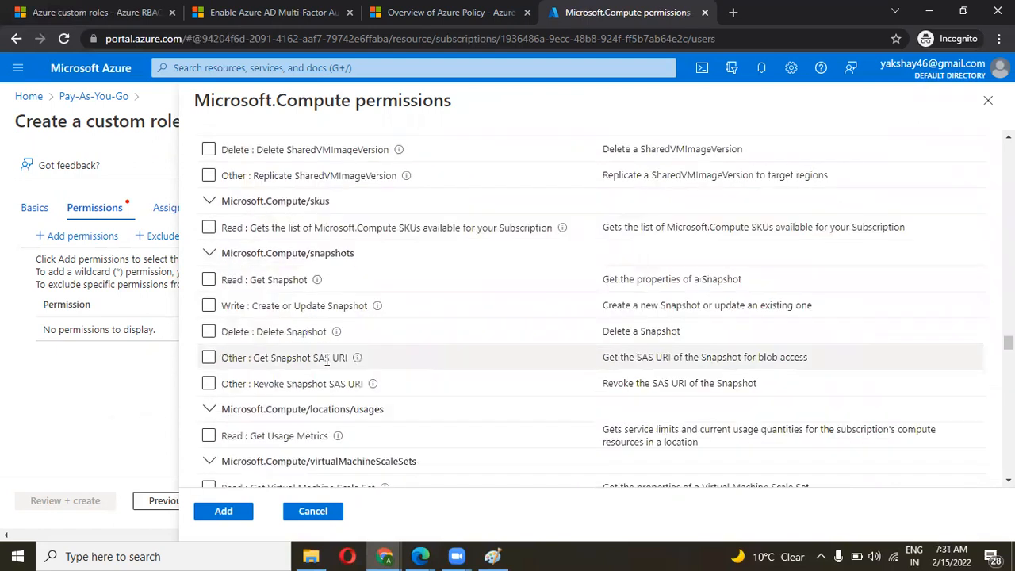
pyautogui.scroll(-1, 327, 359)
pyautogui.scroll(-1, 326, 365)
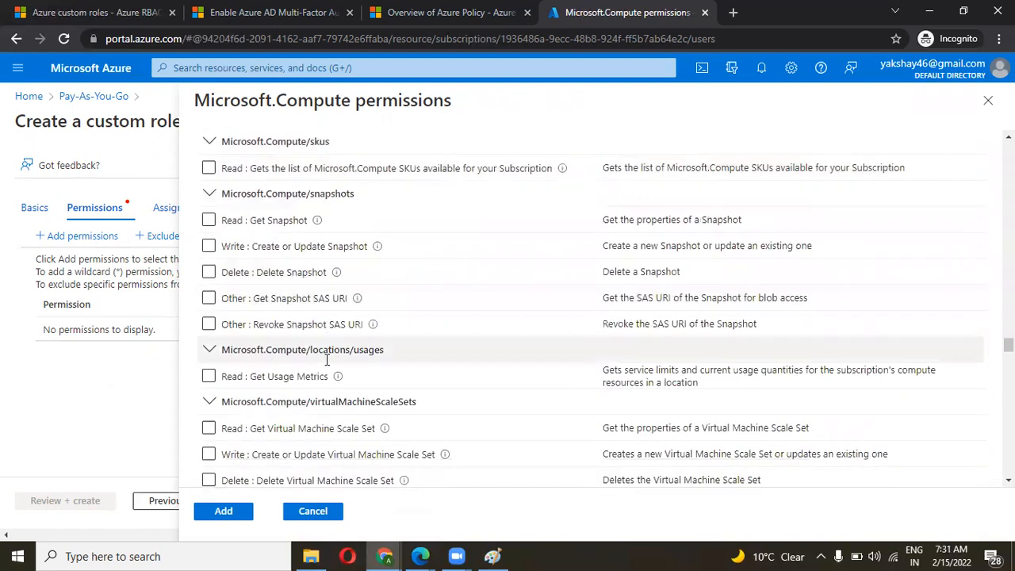
pyautogui.scroll(-4, 327, 364)
pyautogui.scroll(-1, 327, 365)
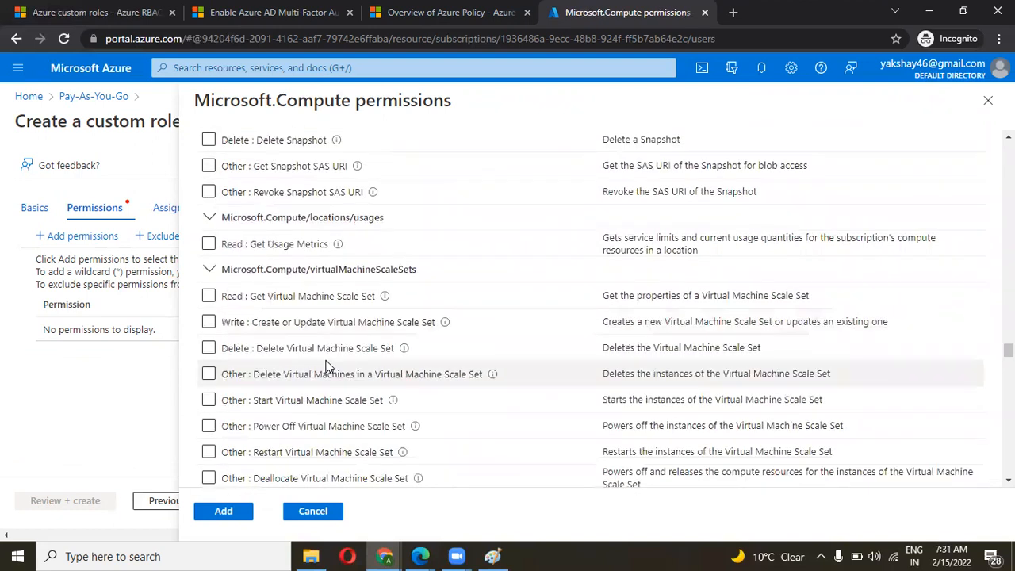
pyautogui.scroll(-1, 326, 366)
pyautogui.scroll(-1, 327, 366)
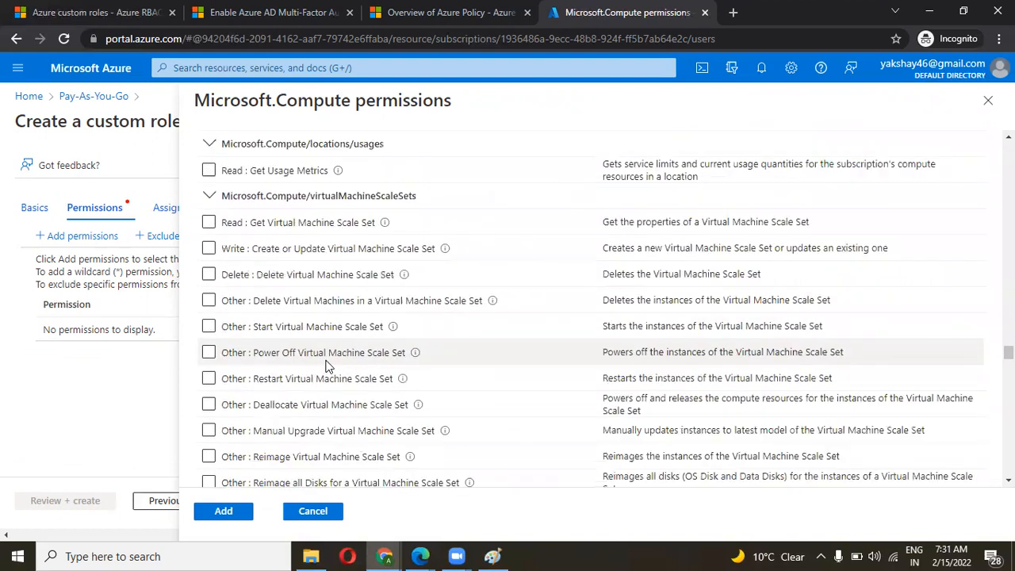
pyautogui.scroll(-1, 327, 366)
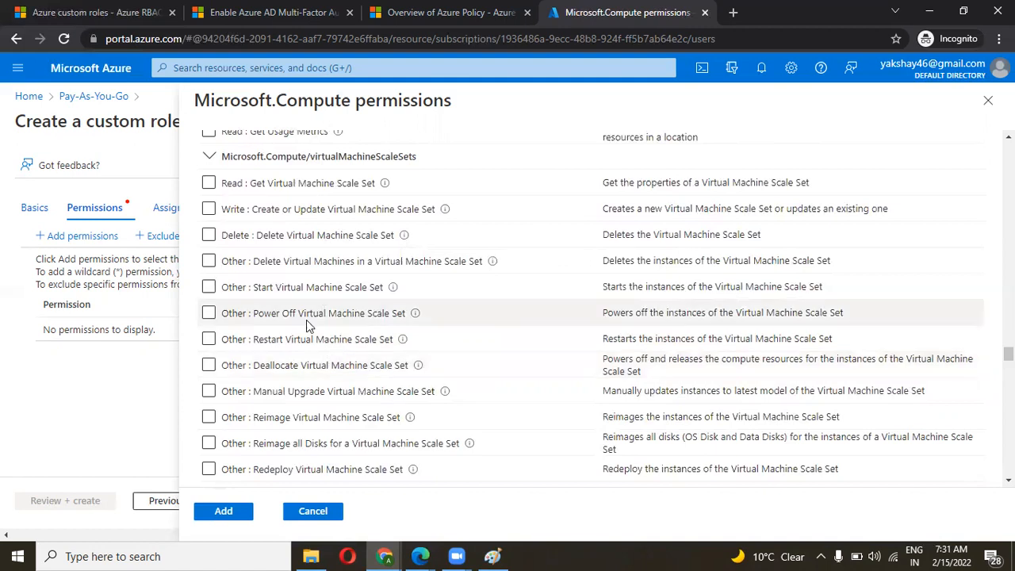
pyautogui.click(208, 340)
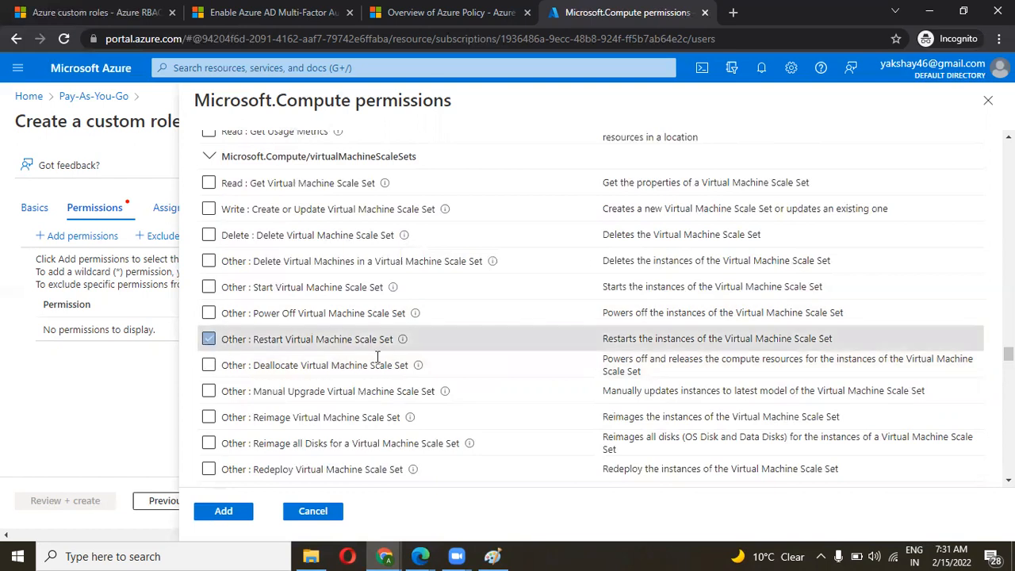
pyautogui.scroll(-1, 358, 415)
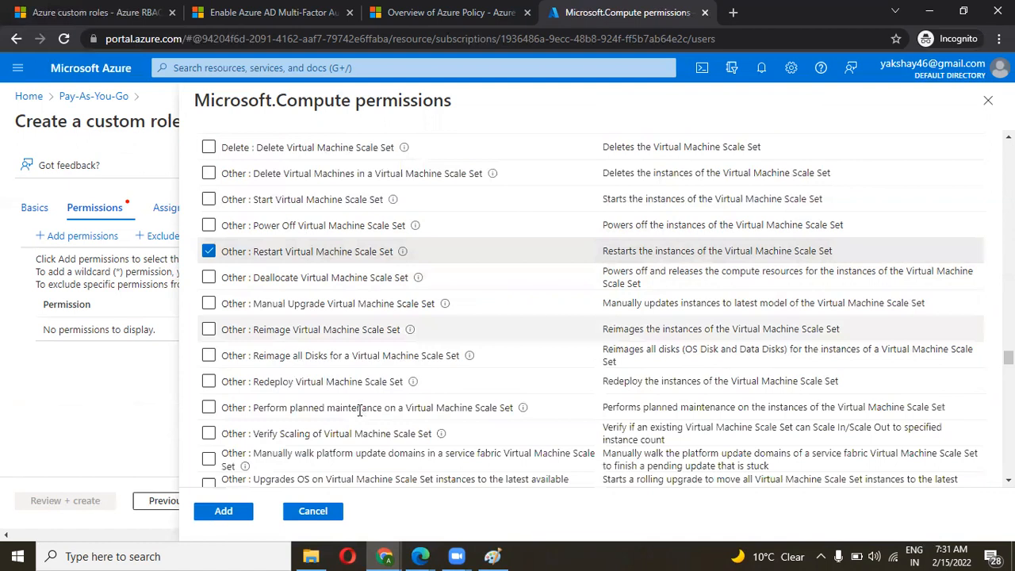
pyautogui.scroll(-2, 359, 410)
pyautogui.scroll(-1, 359, 410)
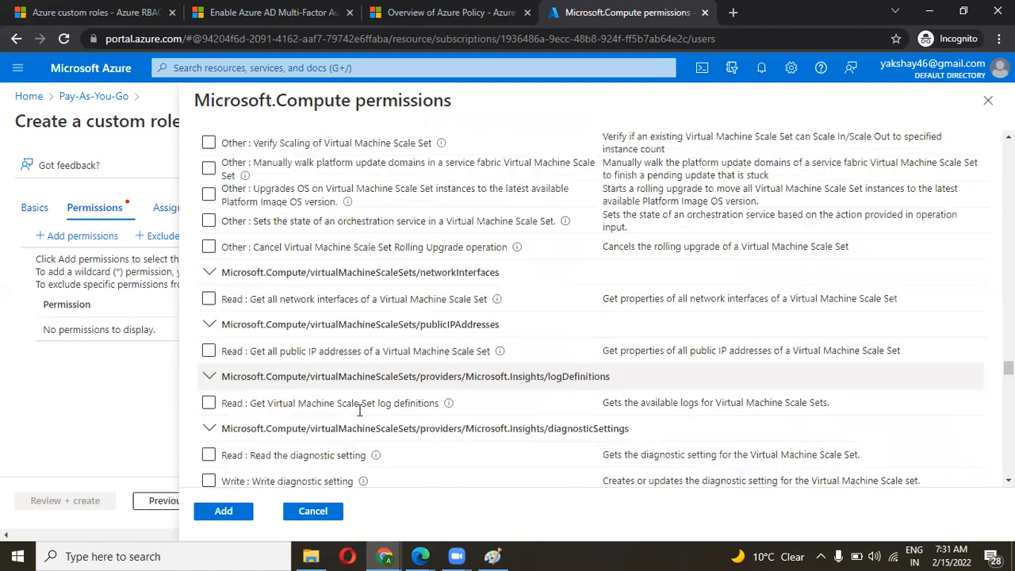
pyautogui.scroll(-2, 358, 409)
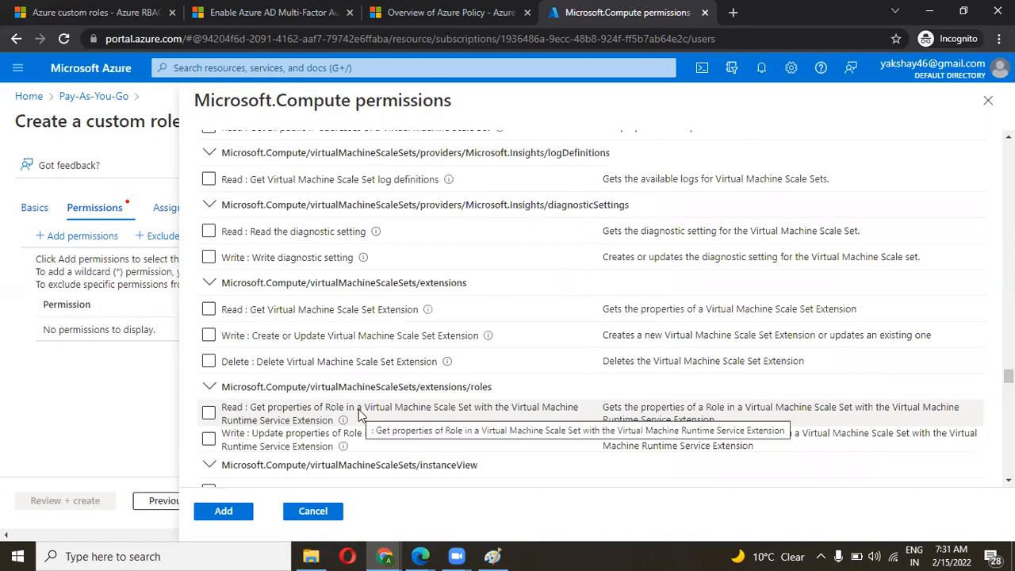
pyautogui.scroll(-2, 359, 412)
pyautogui.scroll(-3, 358, 409)
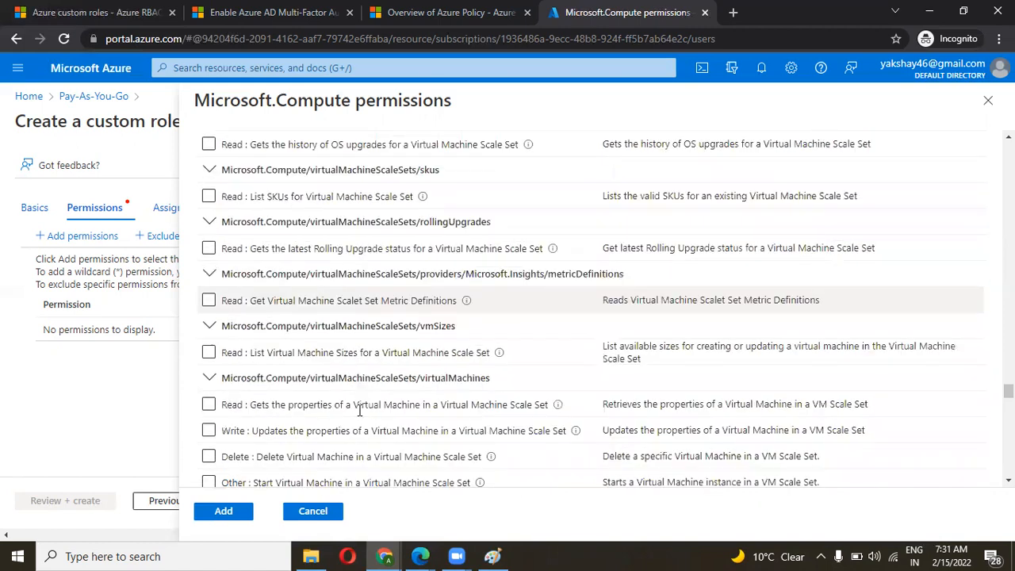
pyautogui.scroll(-2, 358, 409)
pyautogui.scroll(-5, 358, 409)
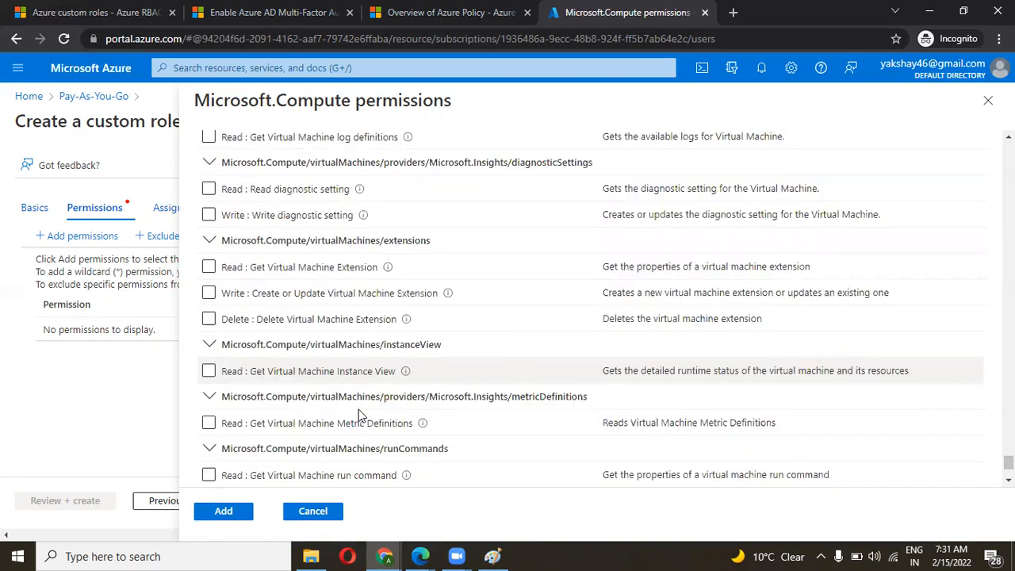
pyautogui.scroll(-2, 358, 409)
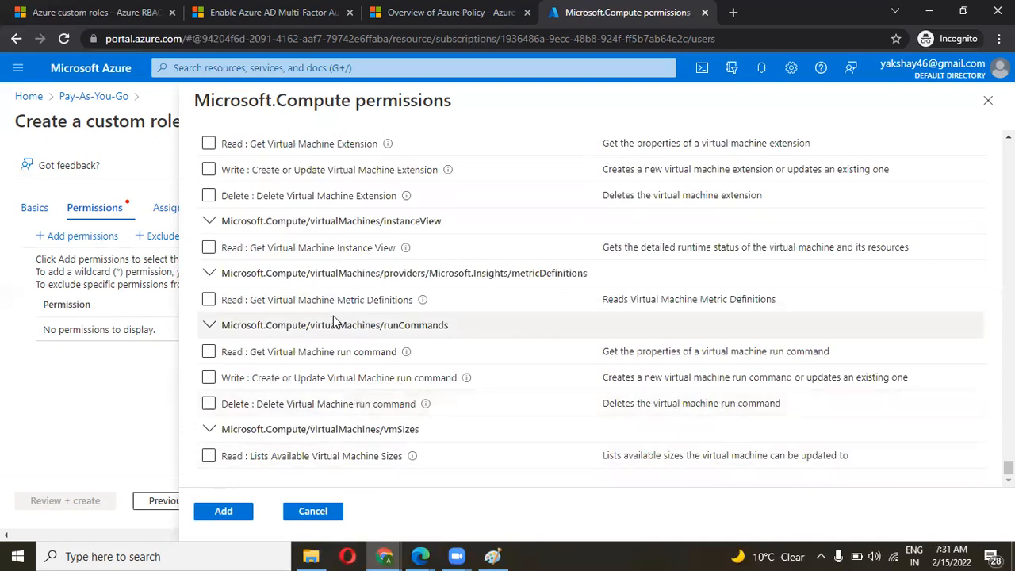
pyautogui.scroll(1, 369, 321)
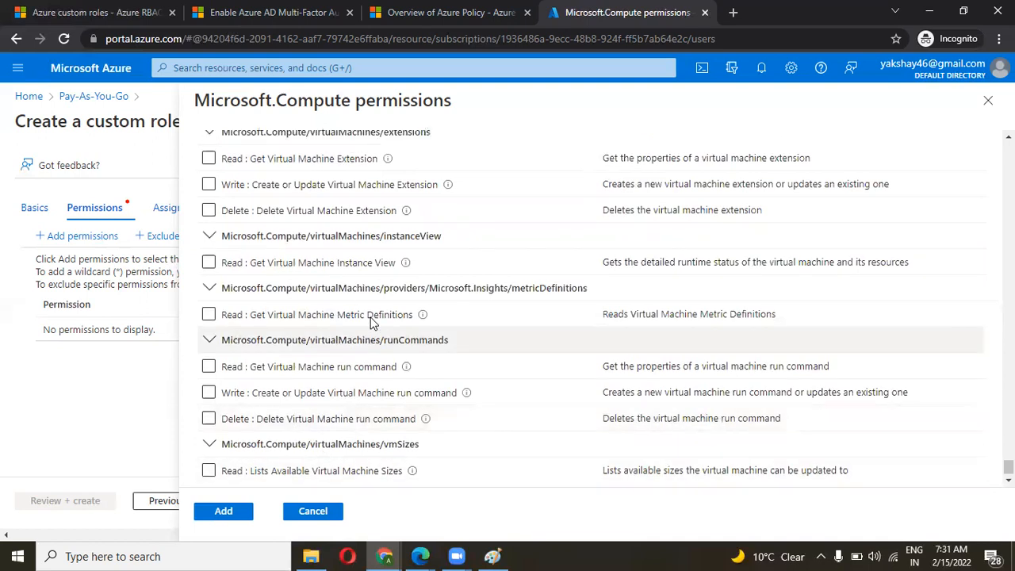
pyautogui.scroll(-1, 369, 321)
pyautogui.scroll(1, 371, 321)
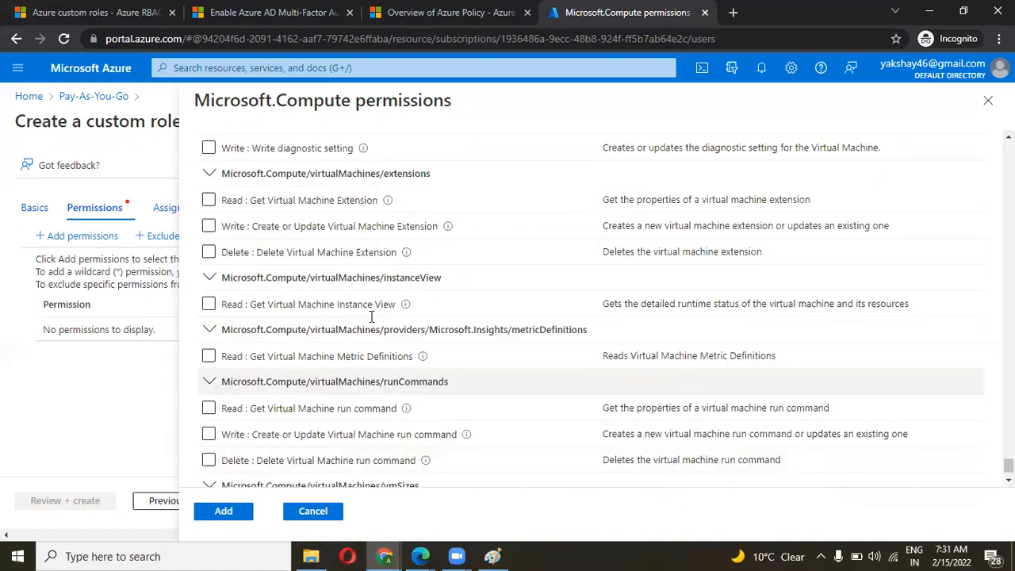
pyautogui.scroll(3, 371, 316)
pyautogui.scroll(3, 370, 321)
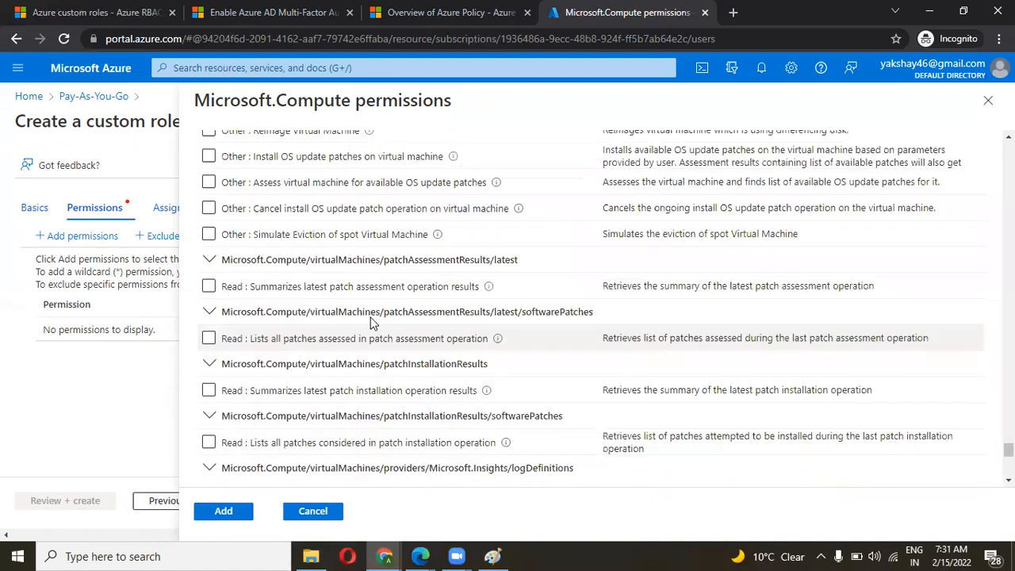
pyautogui.scroll(5, 360, 337)
pyautogui.scroll(3, 216, 475)
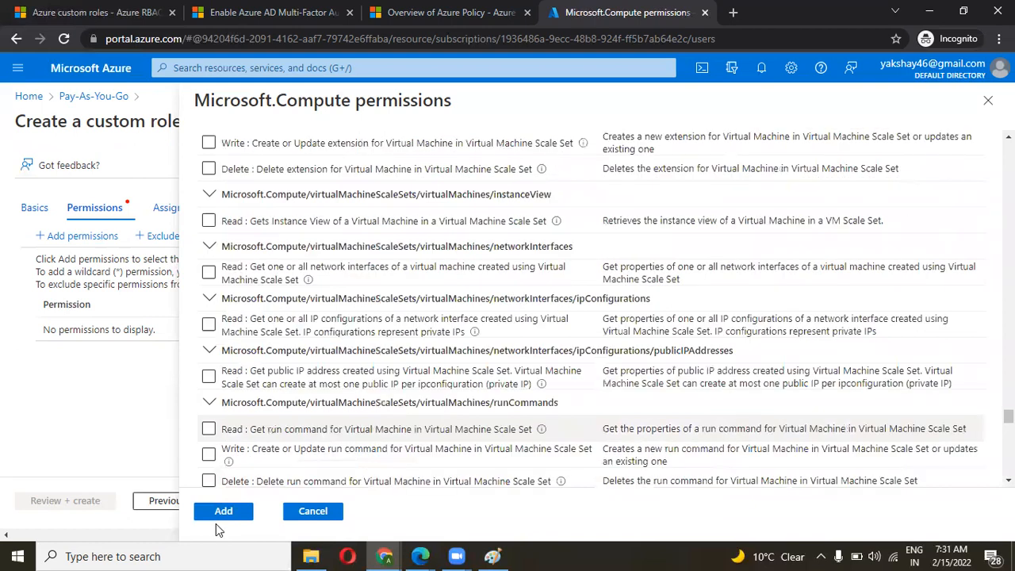
# Step: Add the chosen compute permission, then filter providers by 'storage' and scroll to Microsoft Storage
pyautogui.click(226, 512)
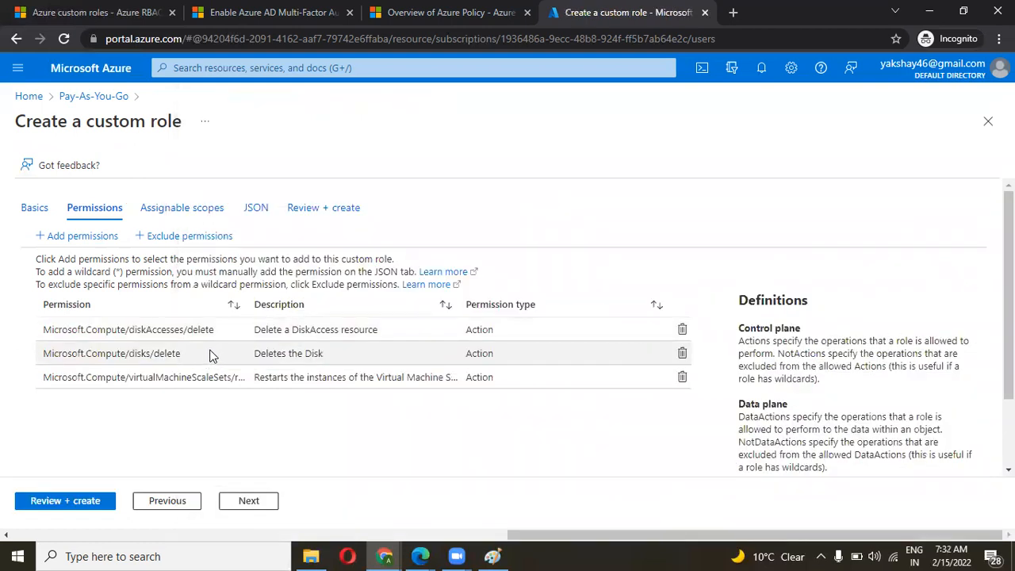
pyautogui.click(91, 236)
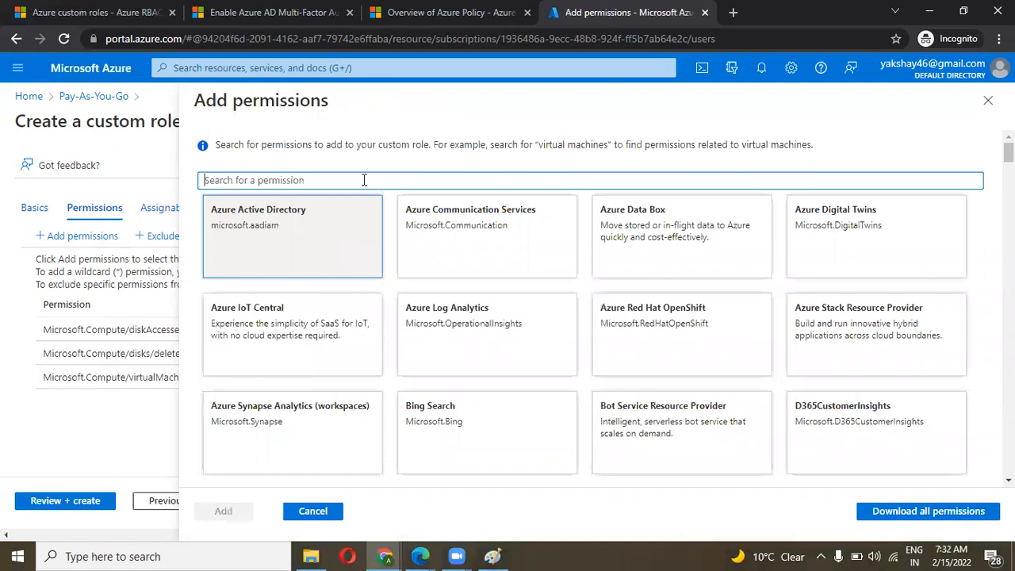
pyautogui.write('st')
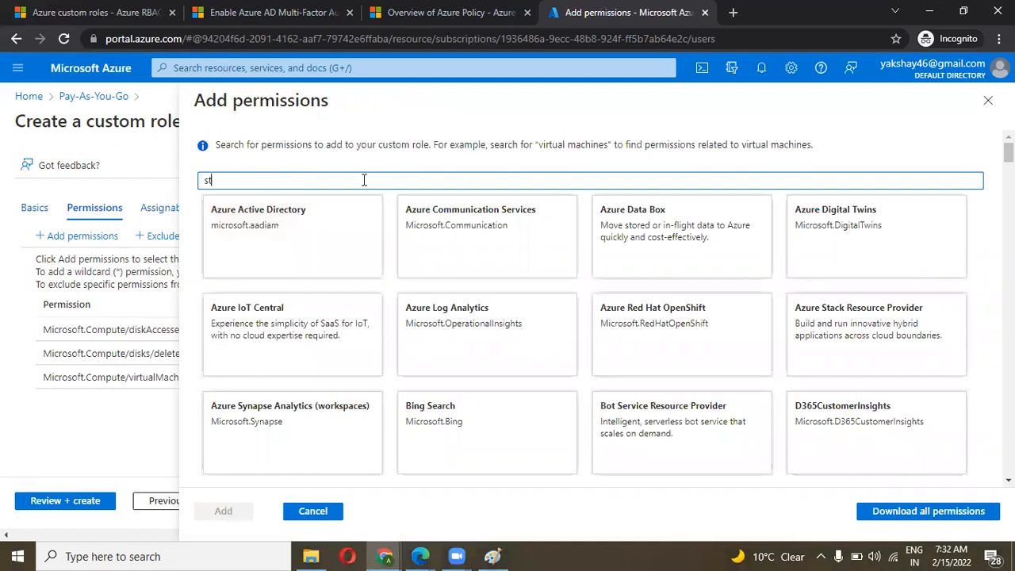
pyautogui.write('orage')
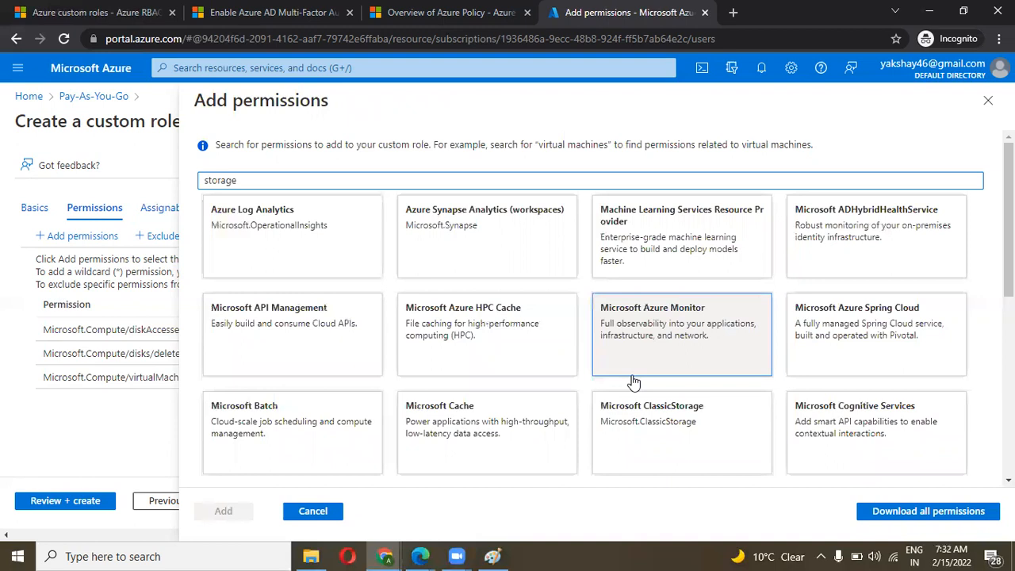
pyautogui.scroll(-1, 634, 383)
pyautogui.scroll(-1, 633, 382)
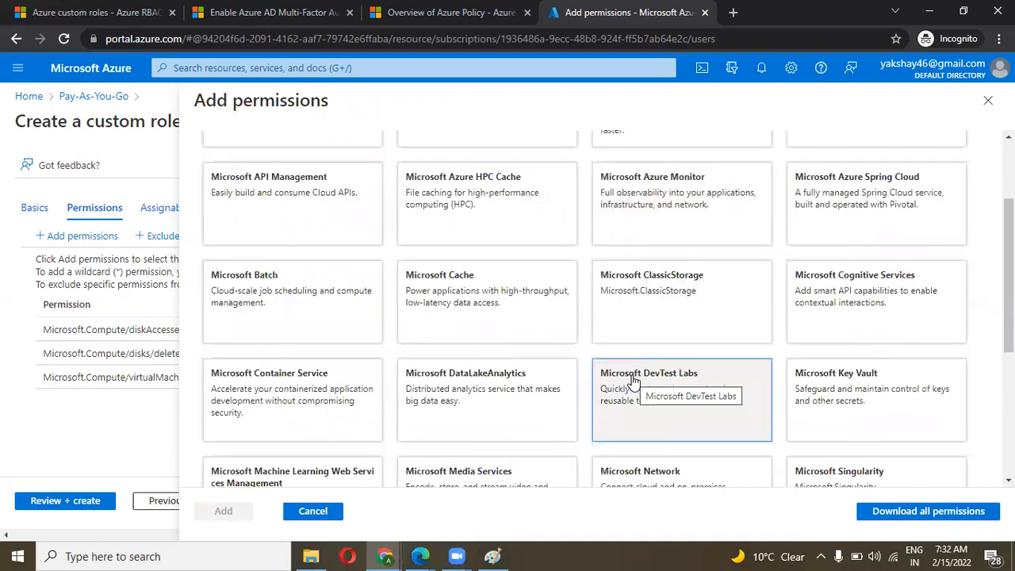
pyautogui.scroll(-1, 633, 382)
pyautogui.scroll(-1, 634, 383)
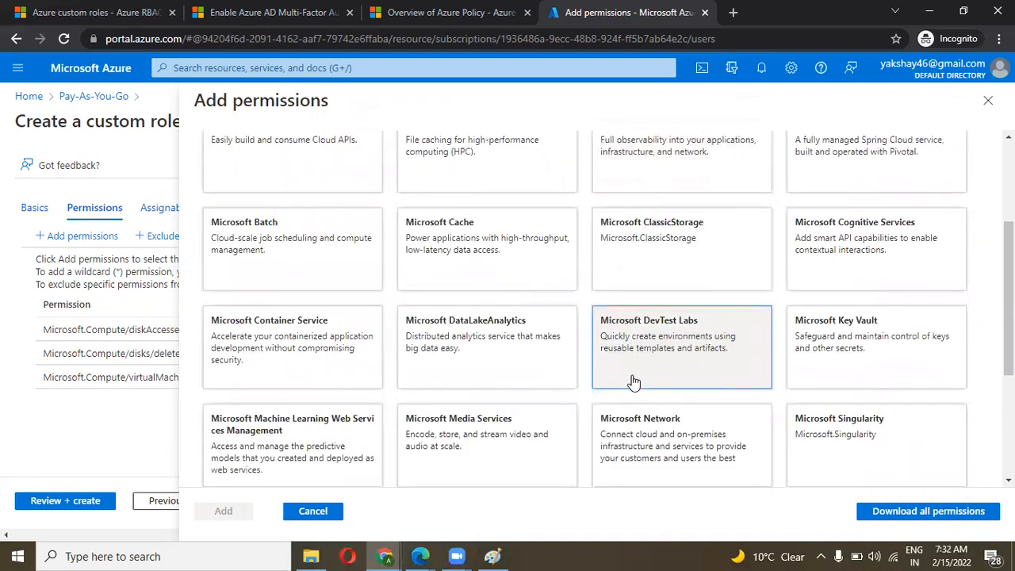
pyautogui.scroll(-1, 634, 382)
pyautogui.scroll(-1, 633, 382)
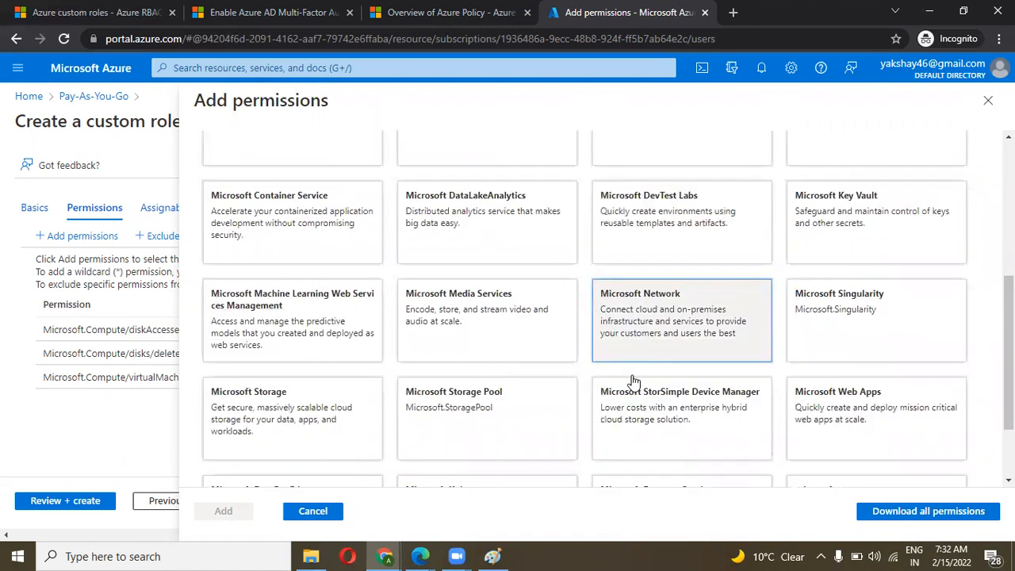
pyautogui.scroll(-1, 634, 383)
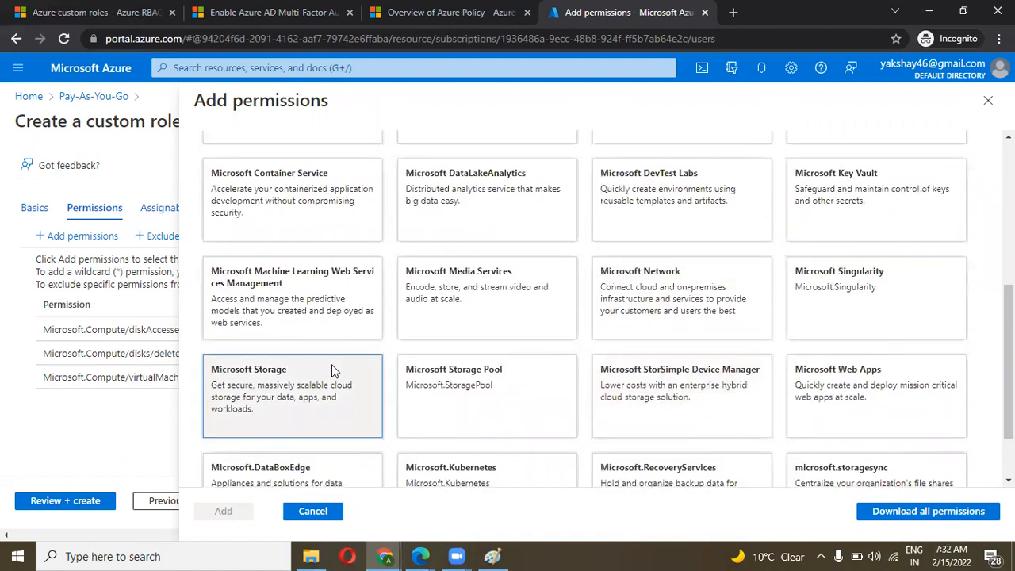
# Step: Open the Microsoft Storage permissions, briefly ticking then clearing the deleted-accounts read permission
pyautogui.click(332, 363)
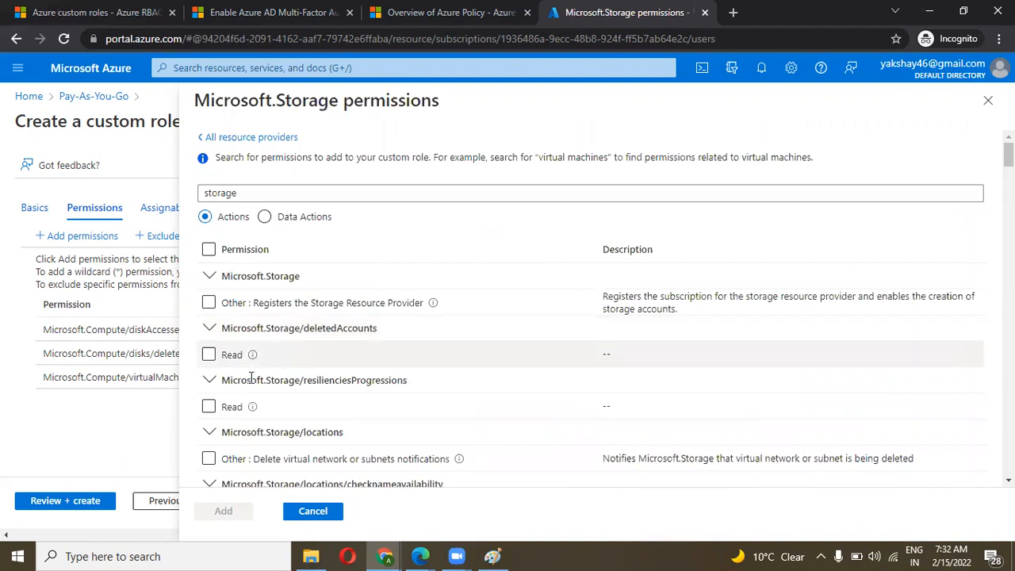
pyautogui.click(229, 357)
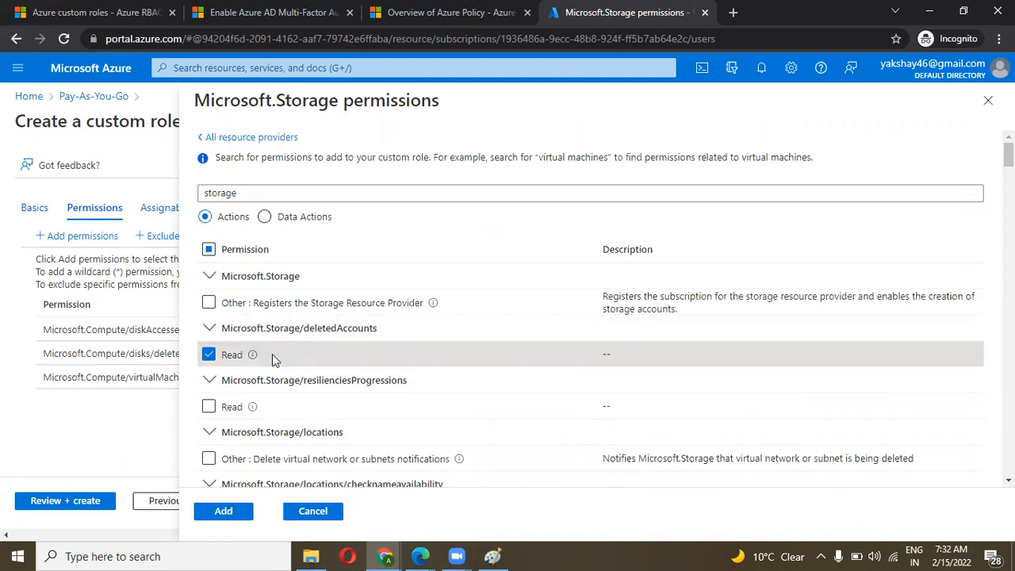
pyautogui.scroll(-1, 244, 337)
pyautogui.click(208, 330)
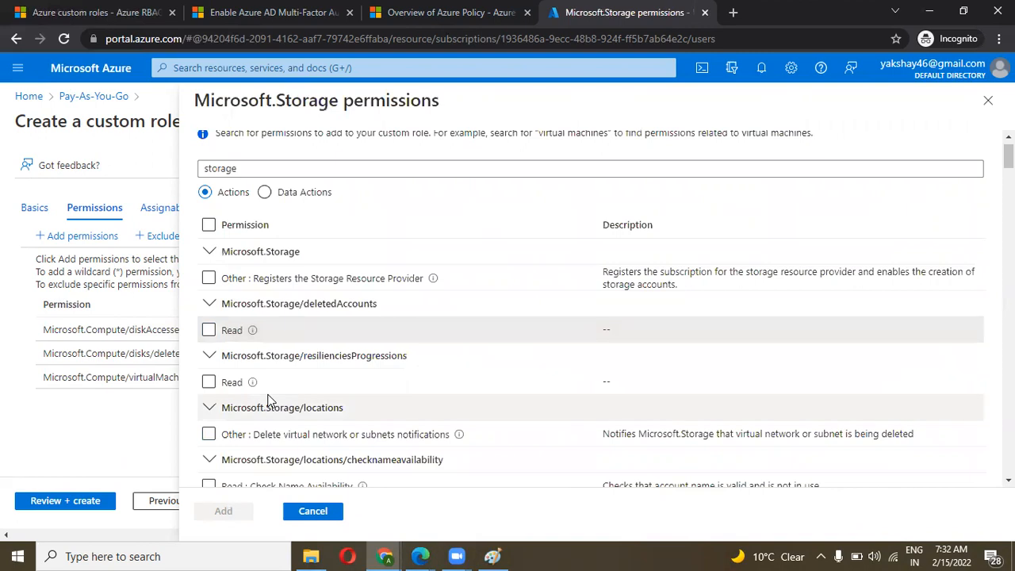
pyautogui.scroll(-2, 269, 400)
pyautogui.scroll(-1, 270, 400)
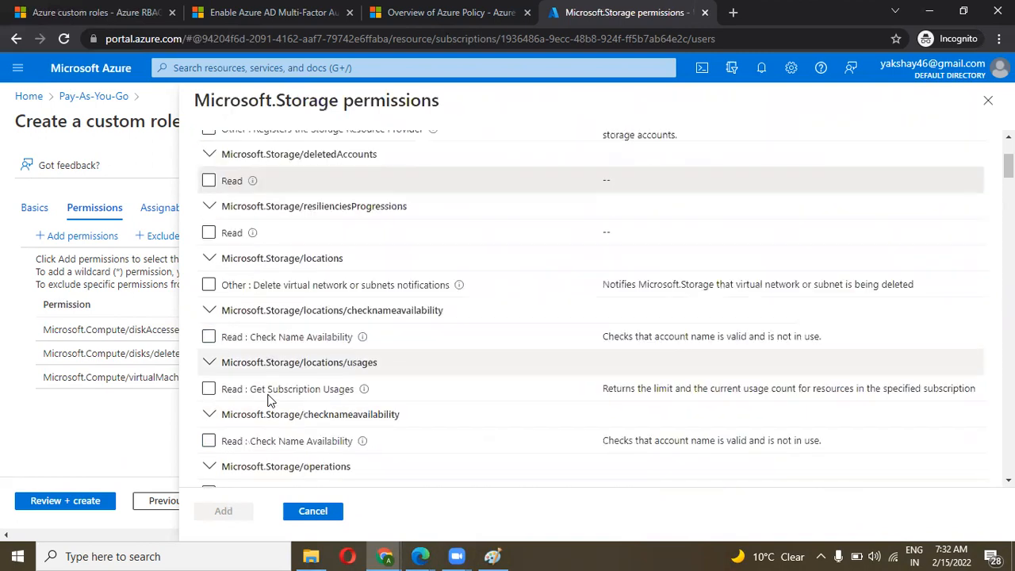
pyautogui.scroll(-2, 269, 401)
pyautogui.scroll(-2, 269, 401)
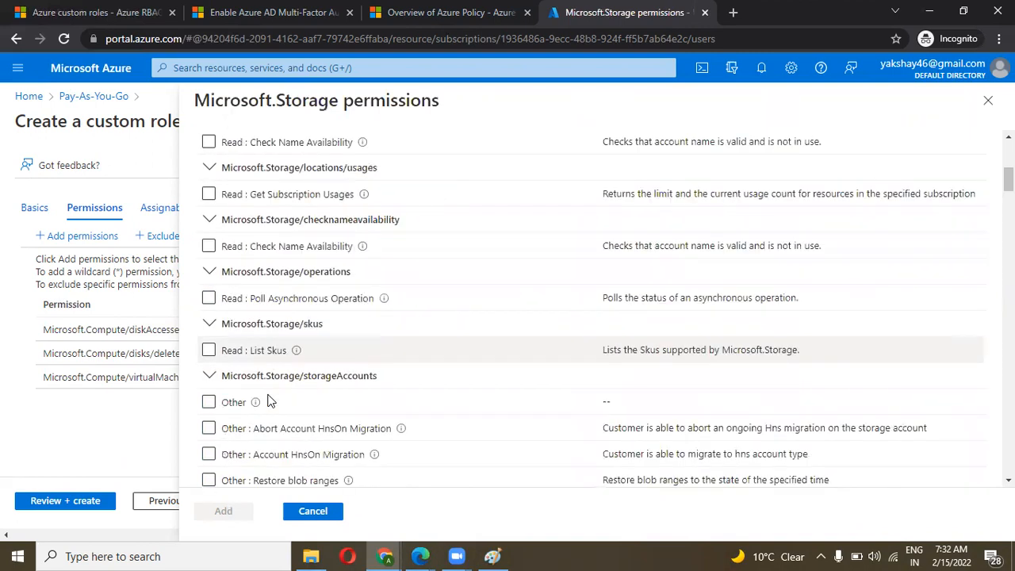
pyautogui.scroll(-2, 269, 401)
pyautogui.scroll(-4, 269, 399)
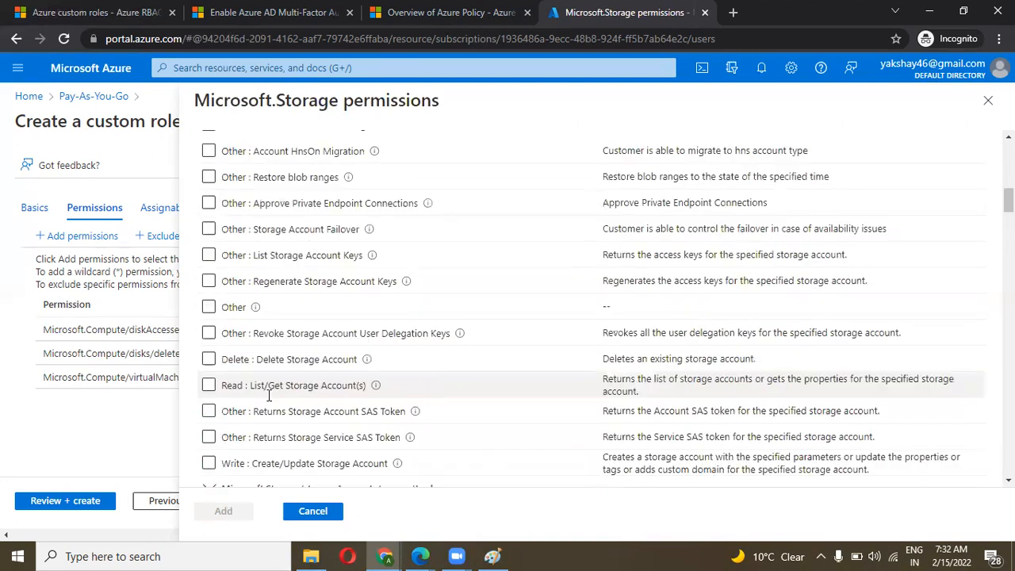
pyautogui.scroll(-1, 270, 395)
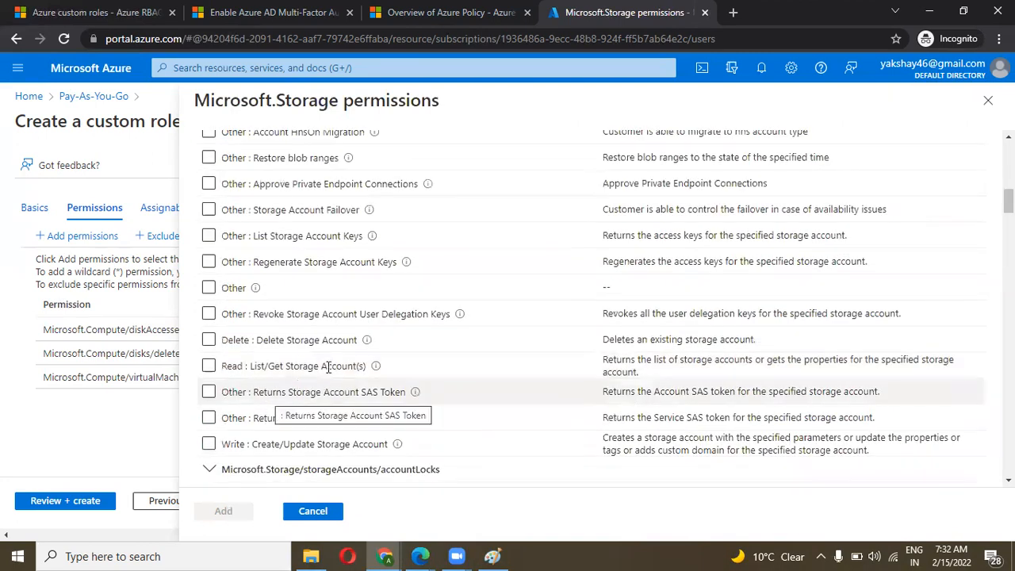
# Step: Tick Microsoft.Storage/storageAccounts/read and add it to the custom role
pyautogui.click(209, 367)
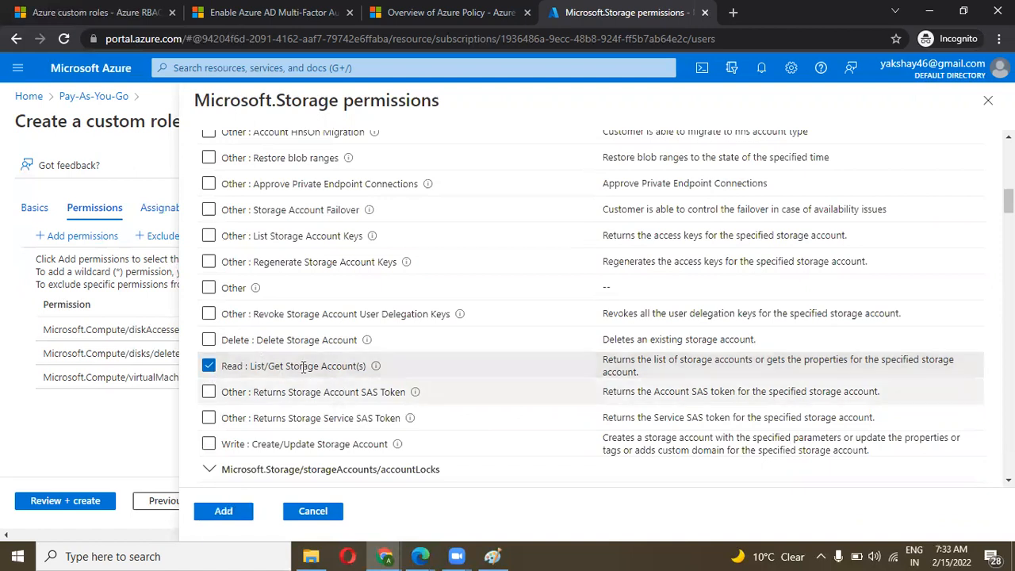
pyautogui.scroll(-1, 303, 367)
pyautogui.scroll(-1, 301, 367)
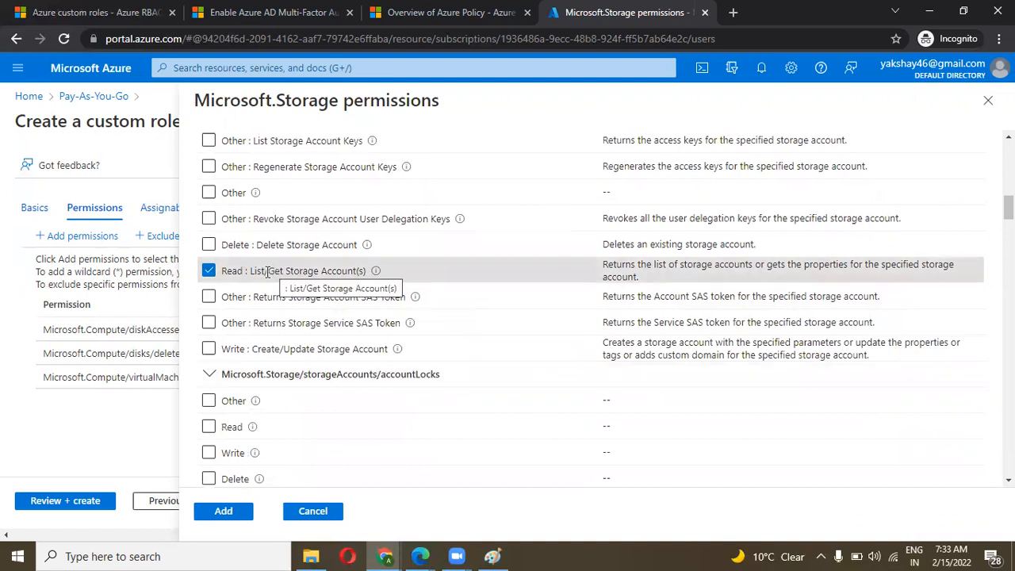
pyautogui.scroll(-1, 269, 273)
pyautogui.scroll(-2, 269, 276)
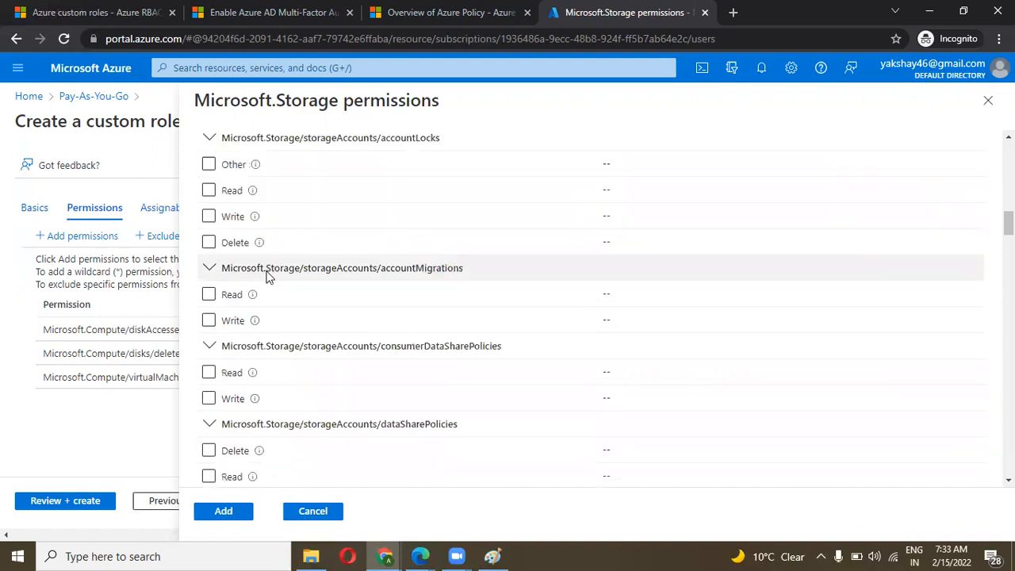
pyautogui.scroll(-1, 268, 276)
pyautogui.scroll(-3, 267, 273)
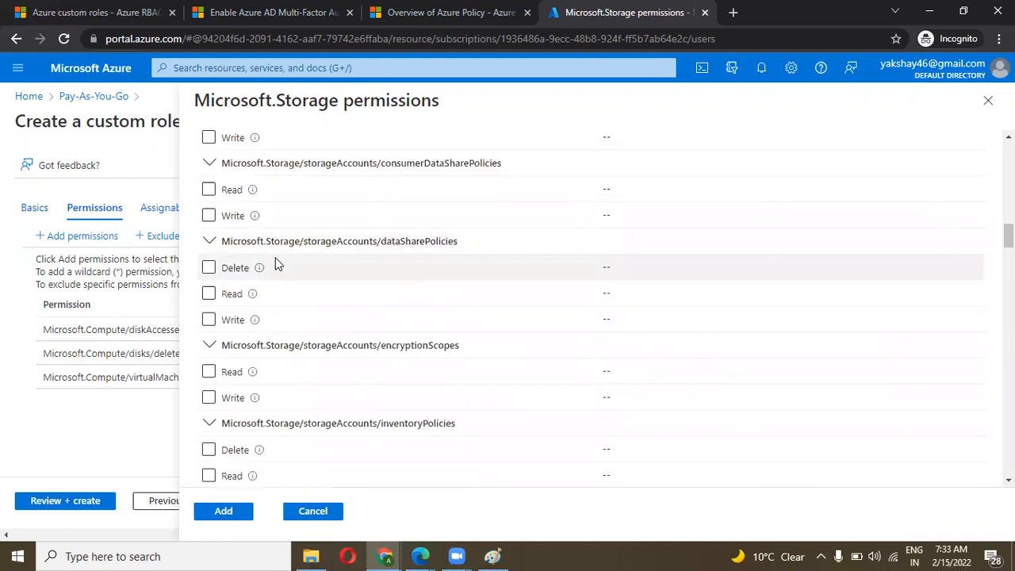
pyautogui.scroll(-3, 261, 296)
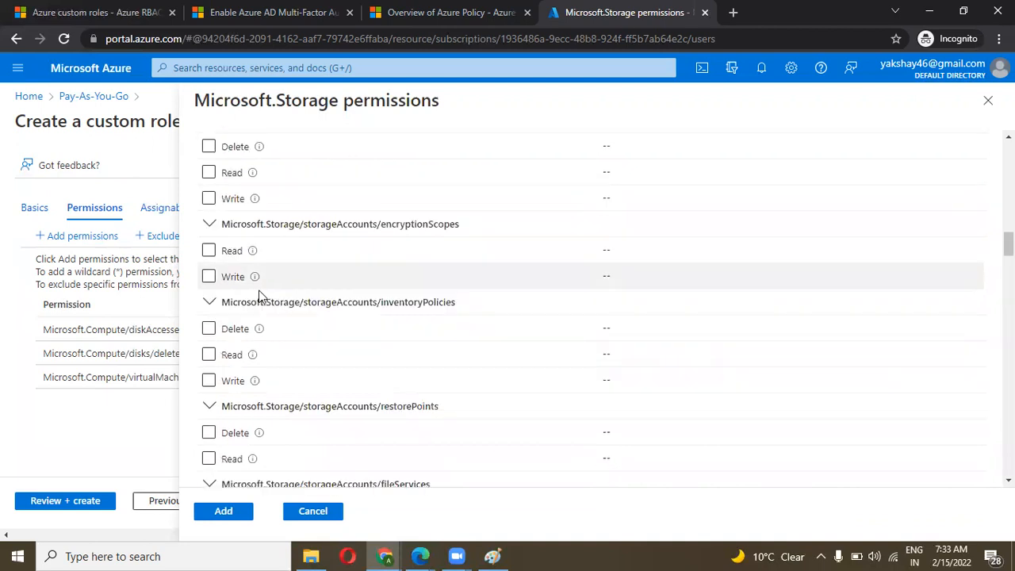
pyautogui.scroll(-2, 262, 296)
pyautogui.scroll(-3, 260, 294)
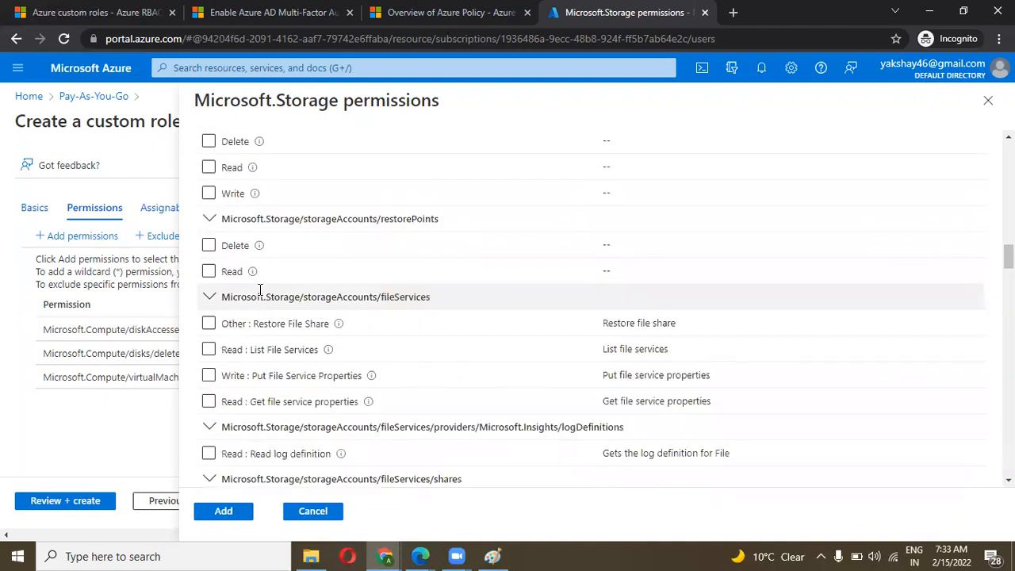
pyautogui.scroll(-1, 261, 290)
pyautogui.scroll(-6, 260, 290)
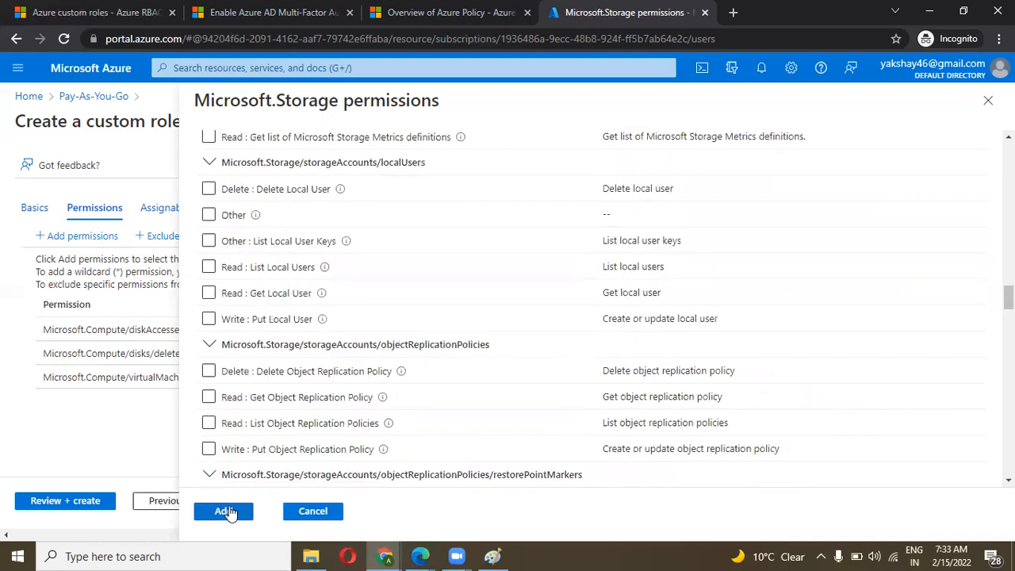
pyautogui.click(224, 511)
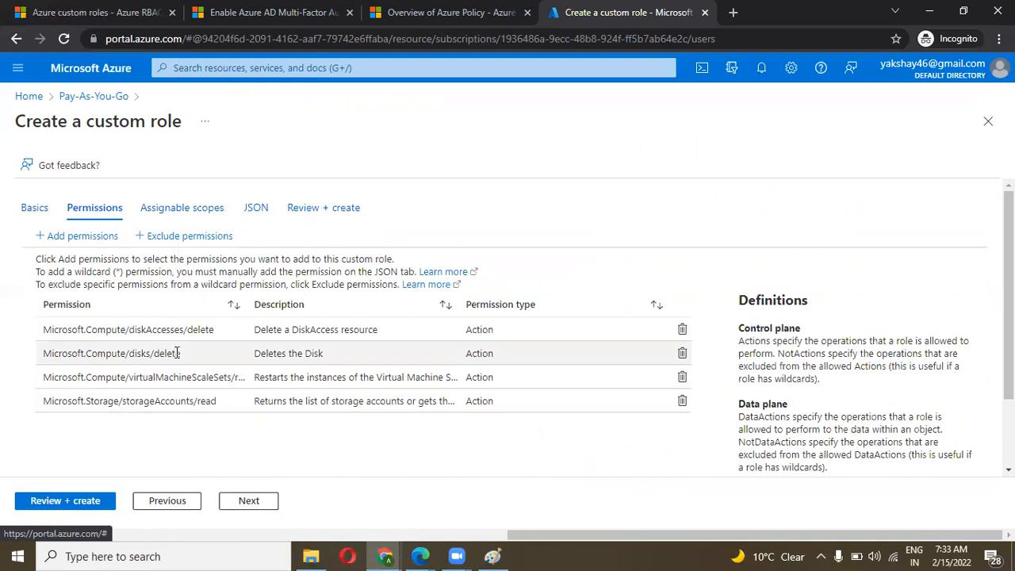
# Step: Advance to Assignable scopes and confirm the Pay-As-You-Go subscription is the role's scope
pyautogui.moveTo(142, 353); pyautogui.dragTo(176, 353)
pyautogui.click(188, 463)
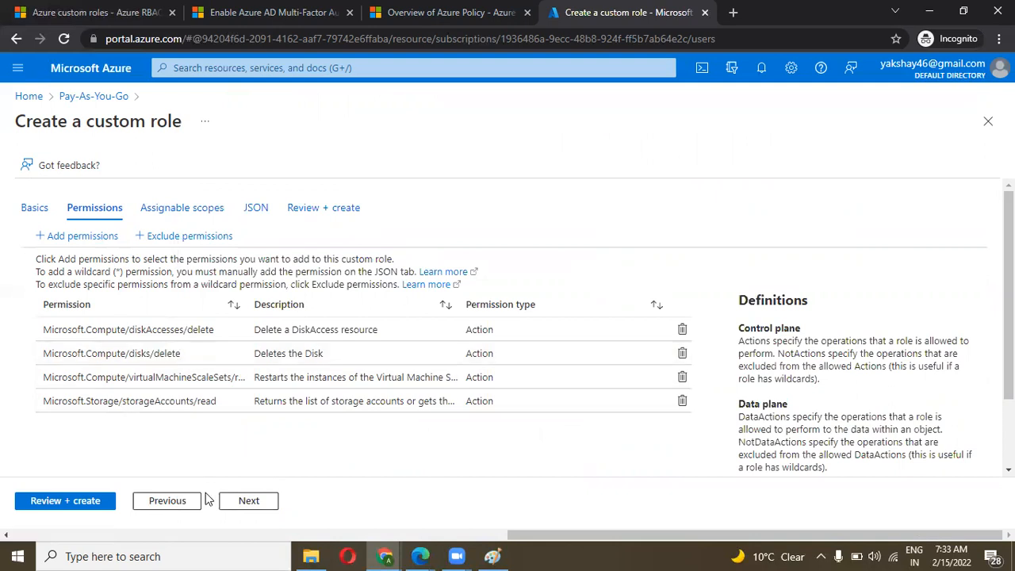
pyautogui.click(228, 506)
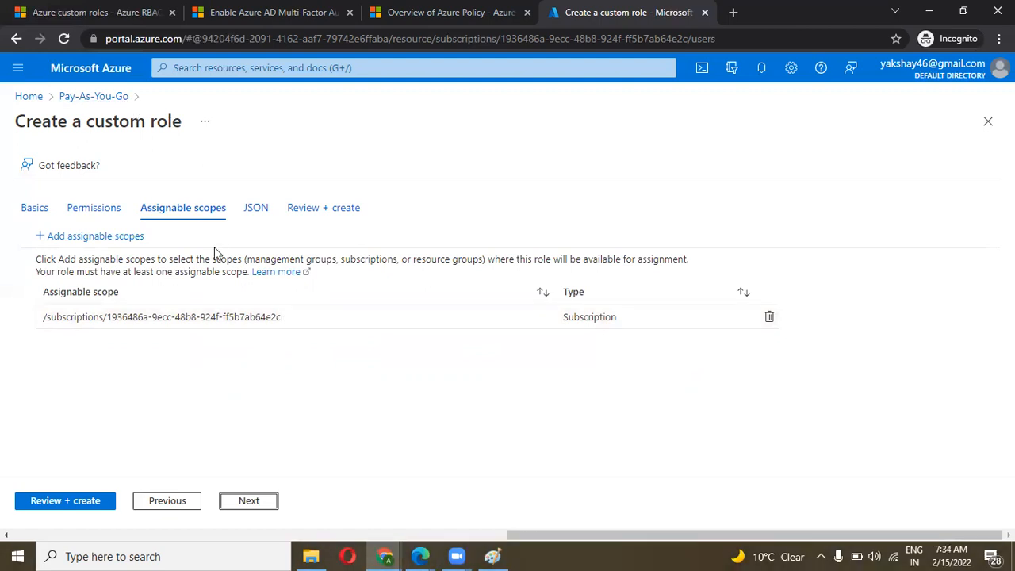
pyautogui.moveTo(622, 324); pyautogui.dragTo(531, 346)
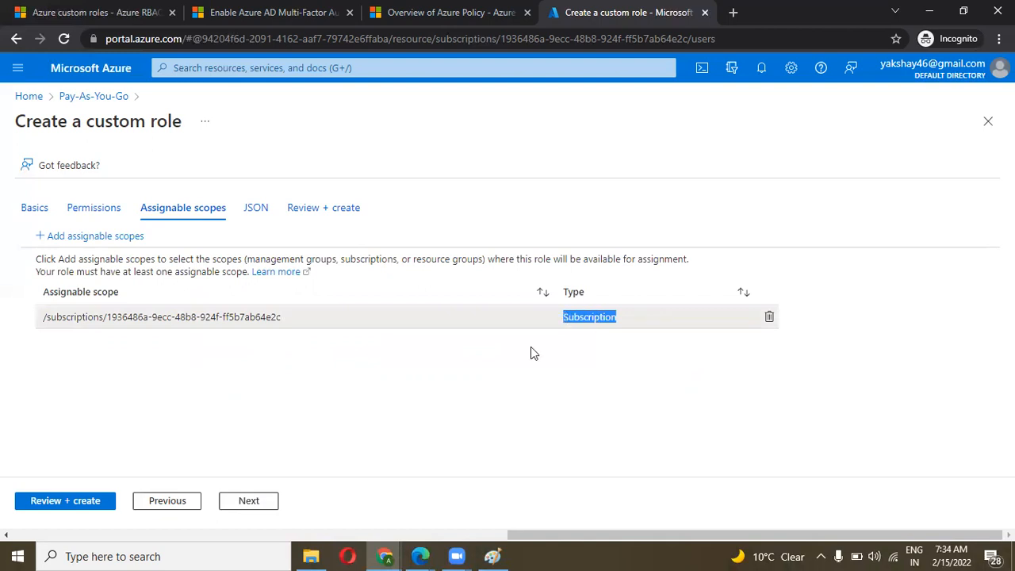
pyautogui.click(506, 357)
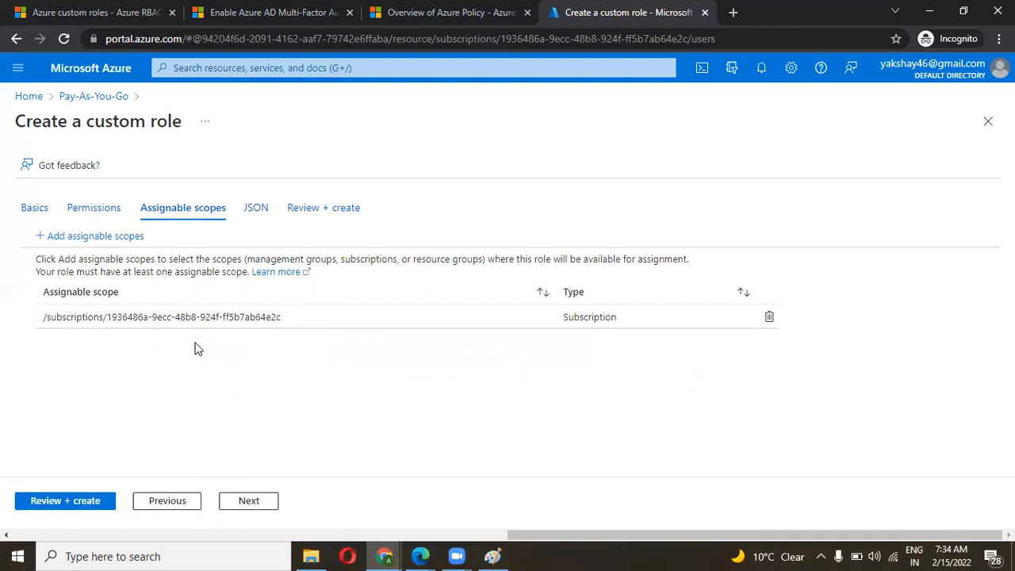
# Step: Look through the custom role's JSON definition, then continue to Review + create
pyautogui.click(234, 507)
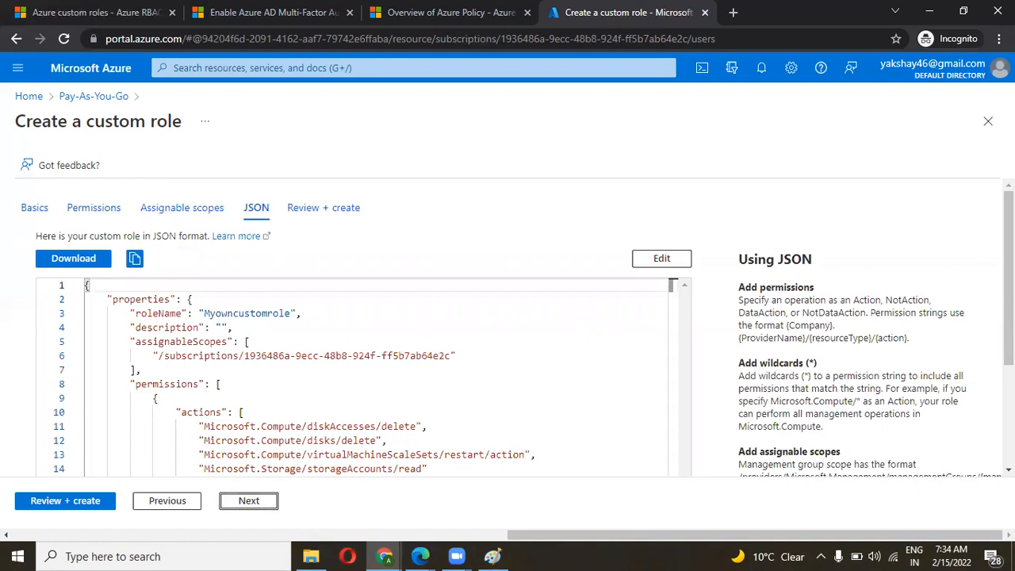
pyautogui.scroll(-2, 508, 325)
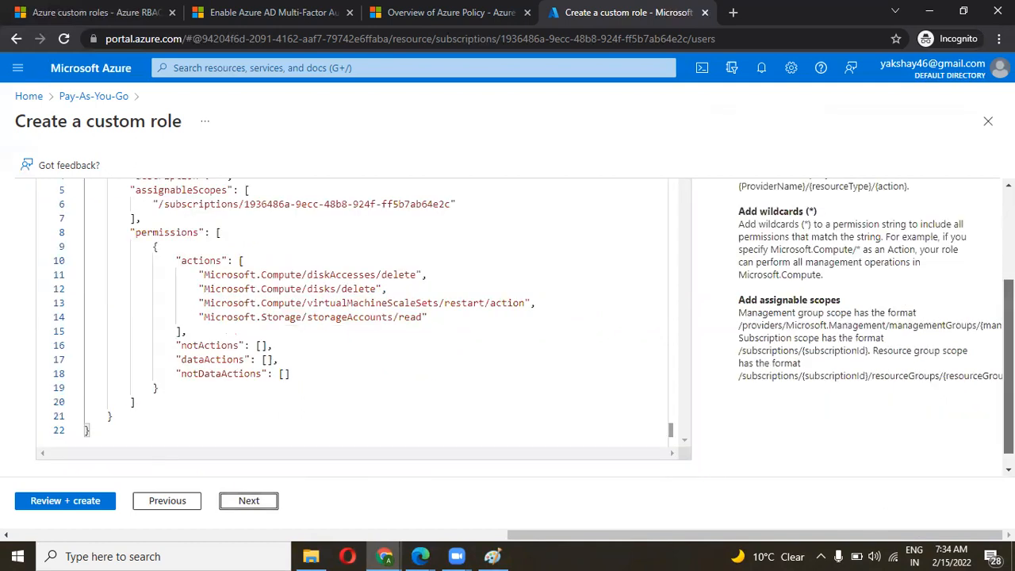
pyautogui.scroll(1, 507, 325)
pyautogui.scroll(2, 717, 274)
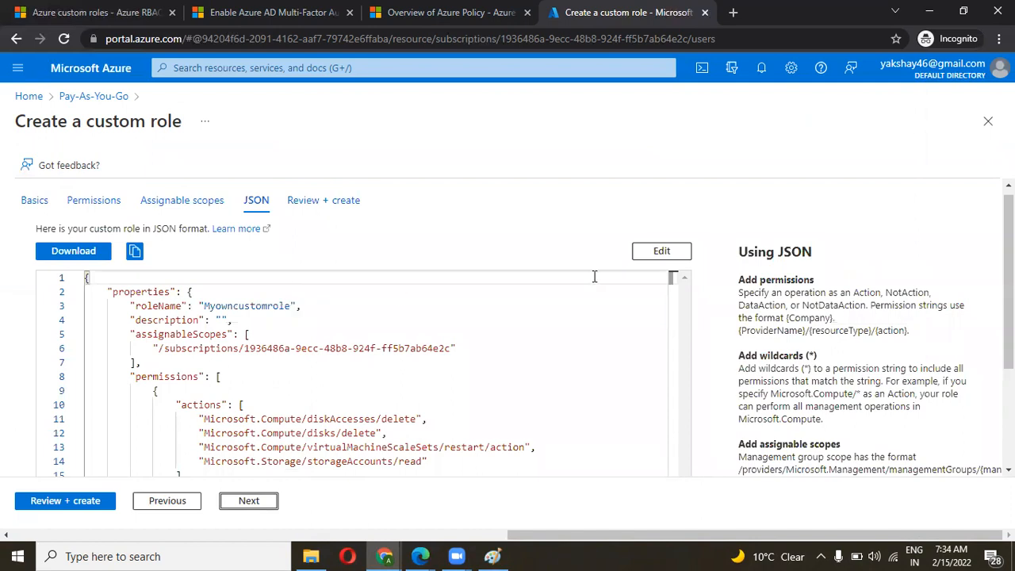
pyautogui.scroll(-1, 518, 327)
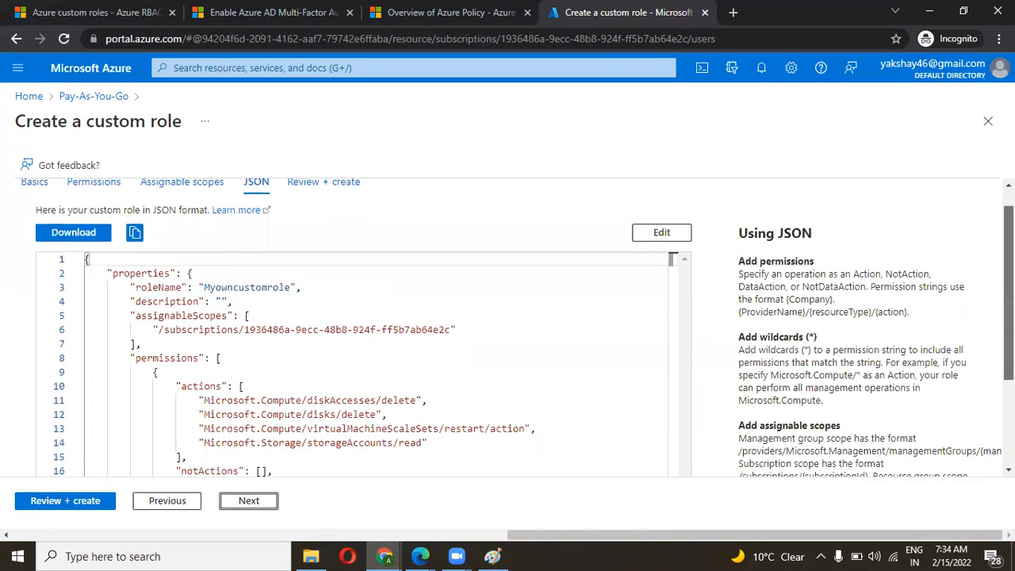
pyautogui.scroll(-3, 518, 327)
pyautogui.moveTo(1008, 329); pyautogui.dragTo(1008, 275)
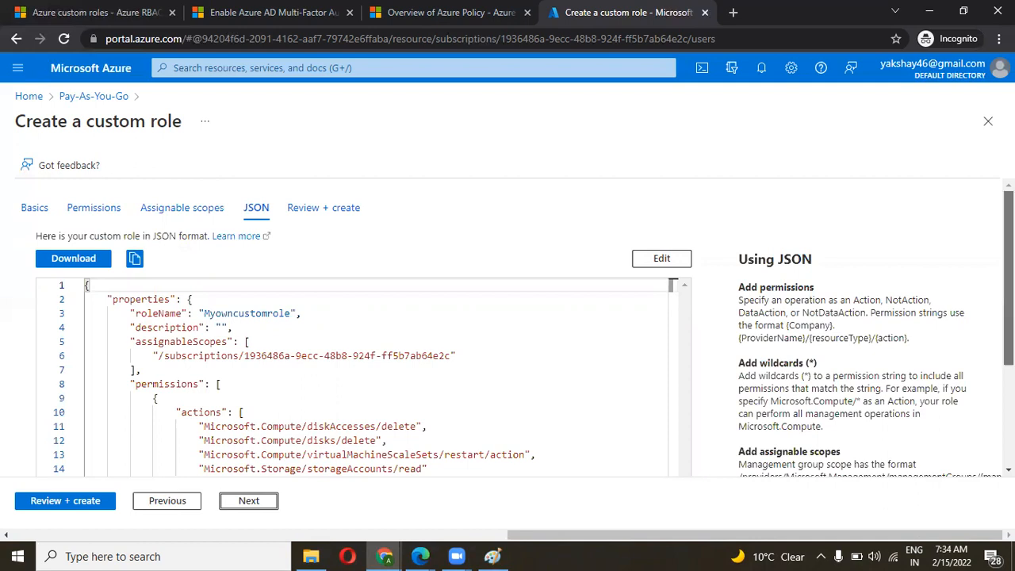
pyautogui.moveTo(1008, 277); pyautogui.dragTo(1009, 373)
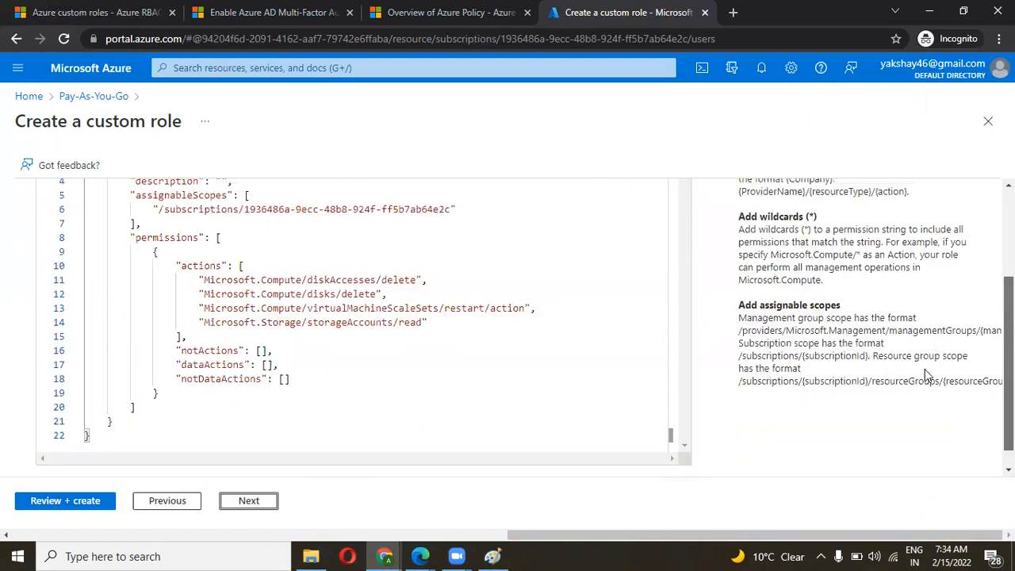
pyautogui.scroll(-1, 453, 468)
pyautogui.click(247, 501)
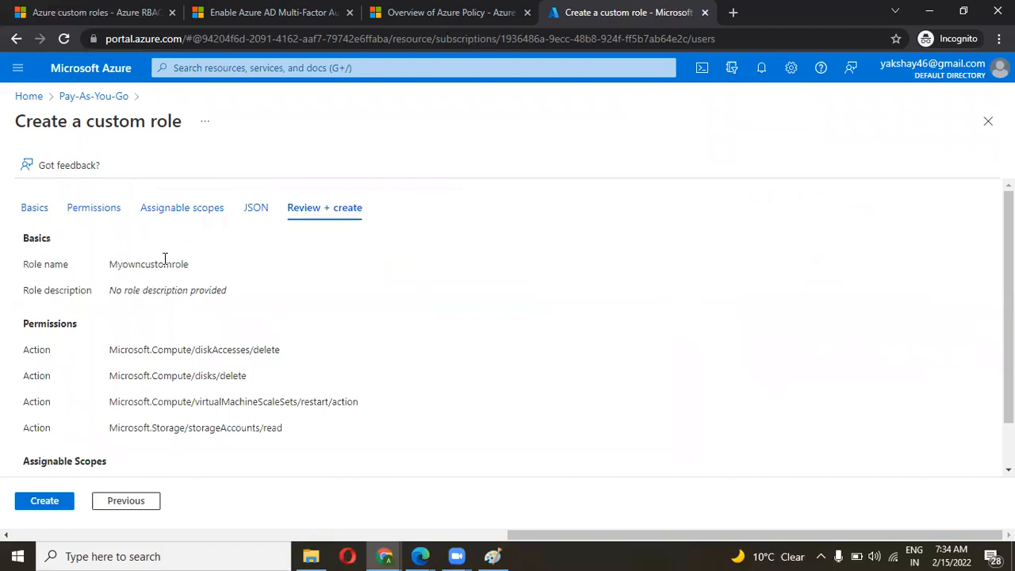
# Step: Check Myowncustomrole's name and delete permissions, create the role, and dismiss the confirmation
pyautogui.doubleClick(195, 265)
pyautogui.click(195, 263)
pyautogui.moveTo(109, 349); pyautogui.dragTo(277, 354)
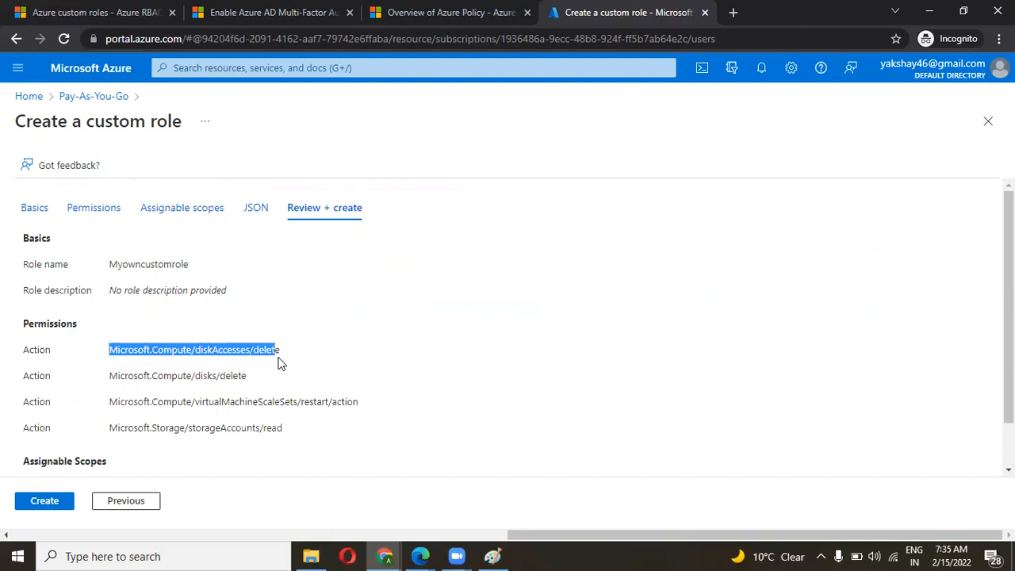
pyautogui.moveTo(146, 374); pyautogui.dragTo(222, 369)
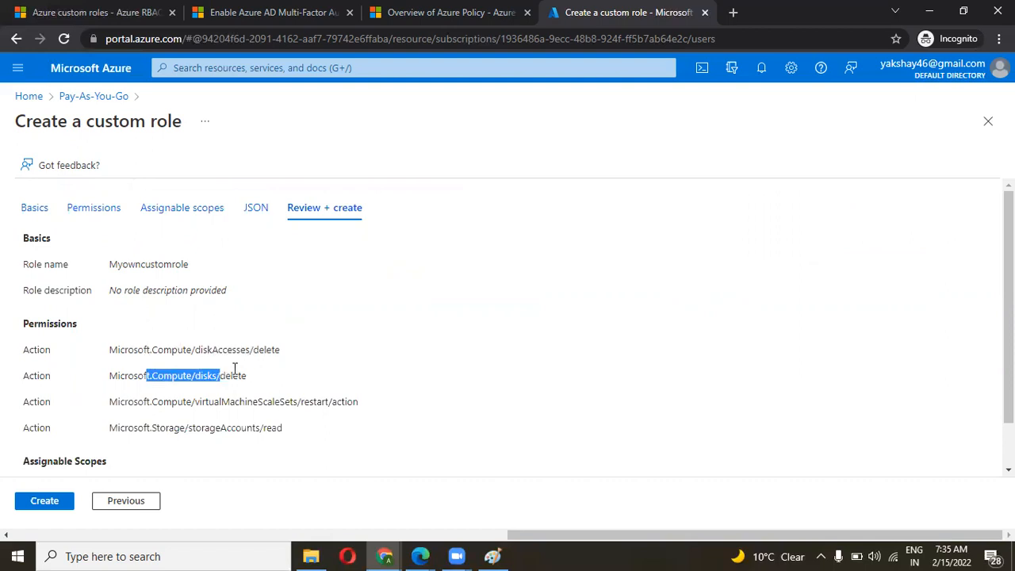
pyautogui.click(255, 377)
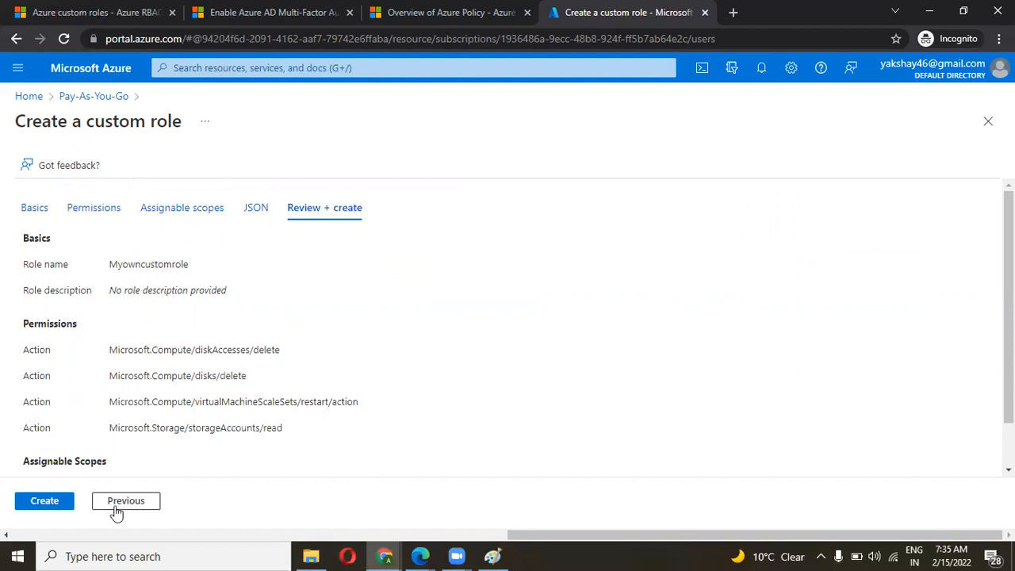
pyautogui.click(41, 503)
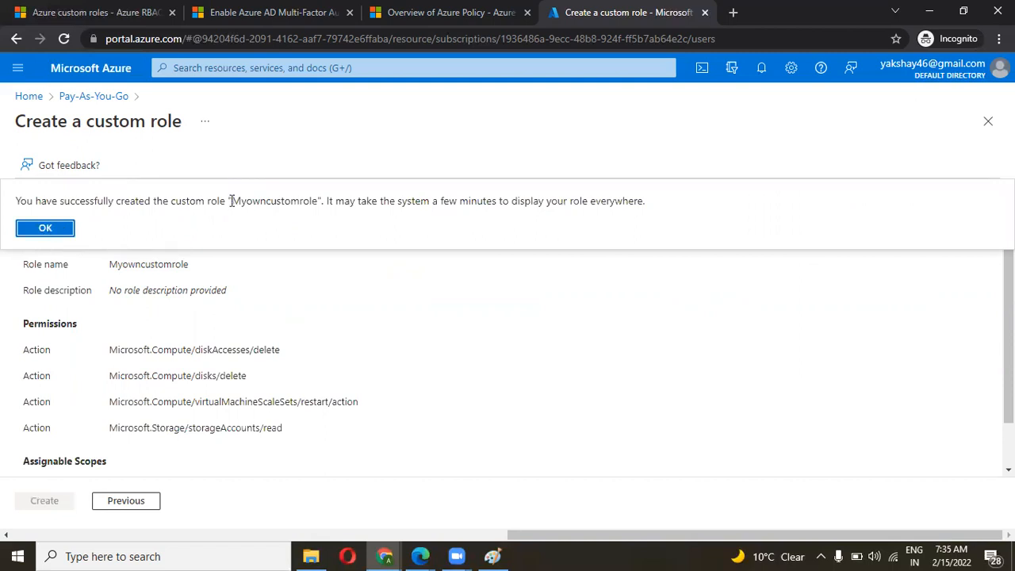
pyautogui.click(57, 229)
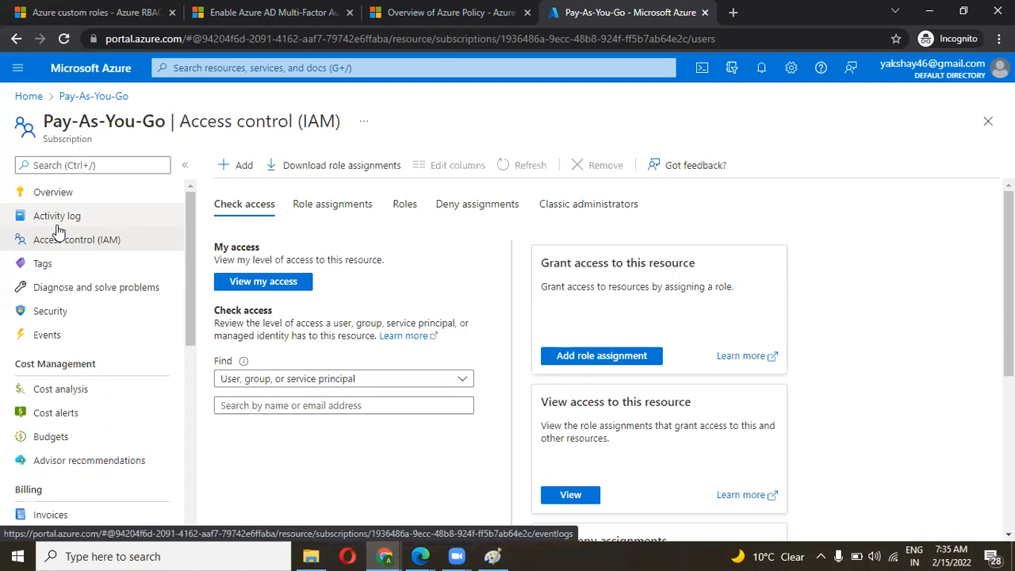
# Step: Search 'azure act' to reach Azure Active Directory and show its Users list
pyautogui.click(253, 71)
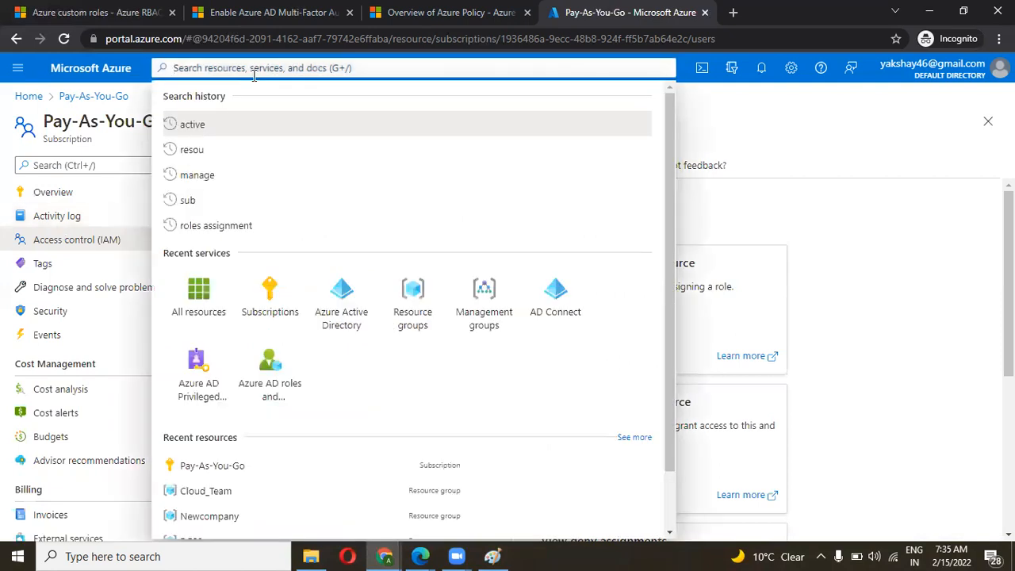
pyautogui.write('azure')
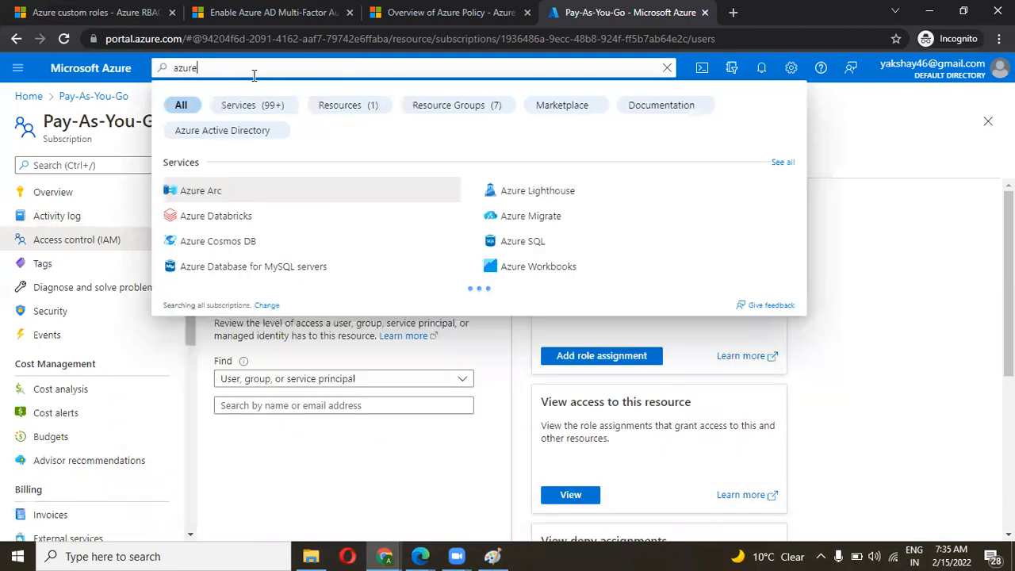
pyautogui.write(' act')
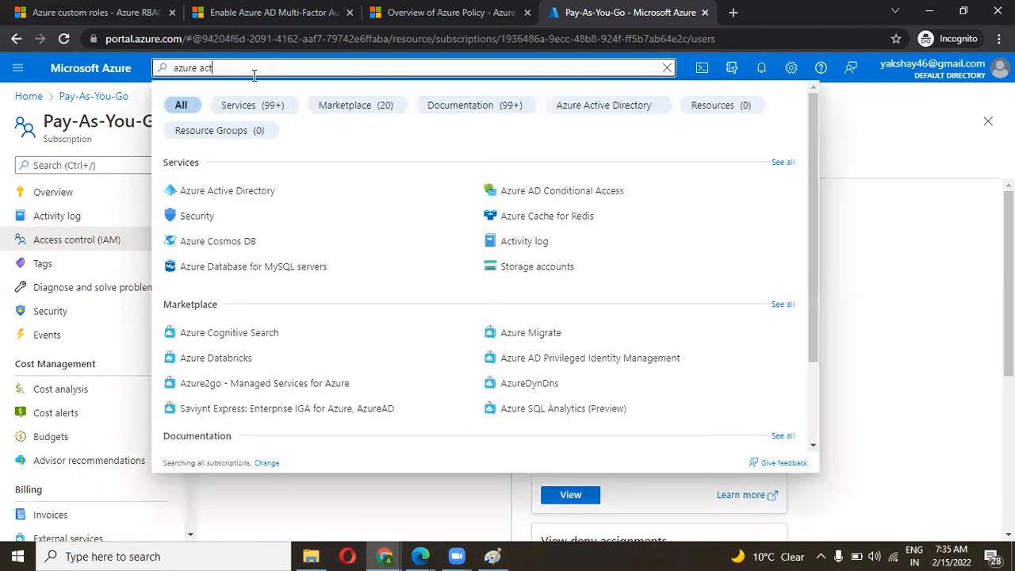
pyautogui.click(220, 198)
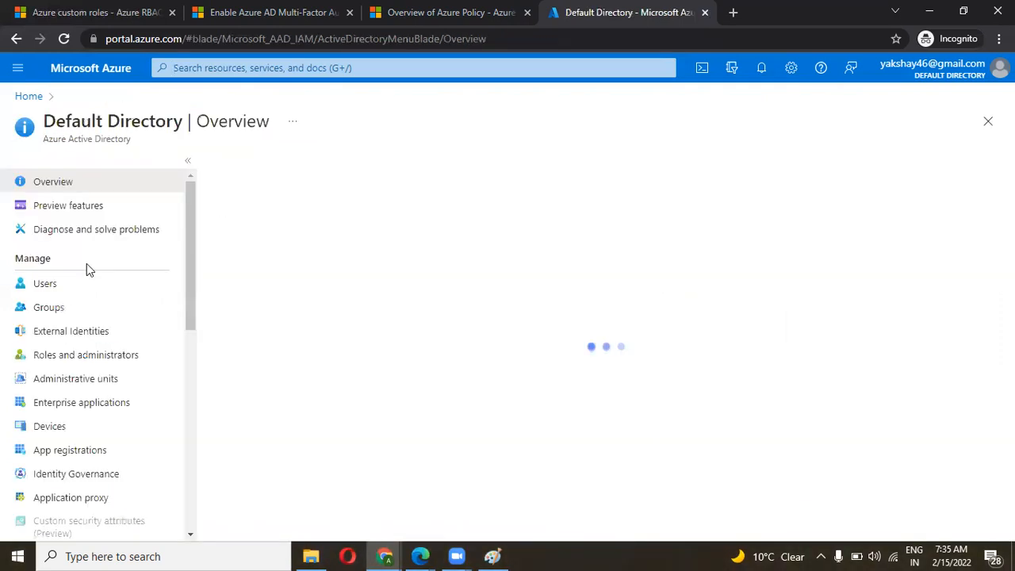
pyautogui.click(65, 294)
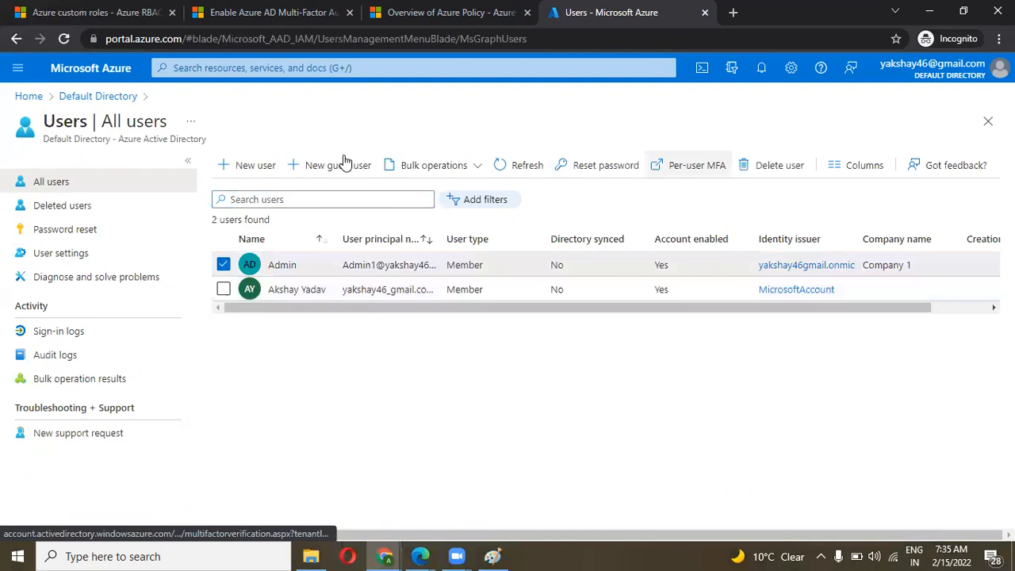
# Step: Delete the existing Admin user and begin creating a new user
pyautogui.click(753, 165)
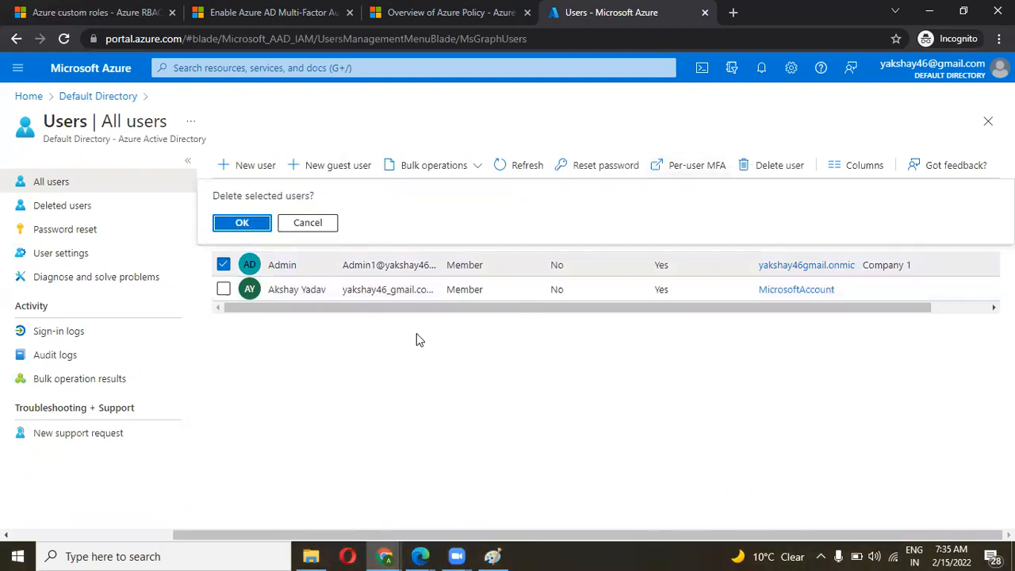
pyautogui.click(221, 222)
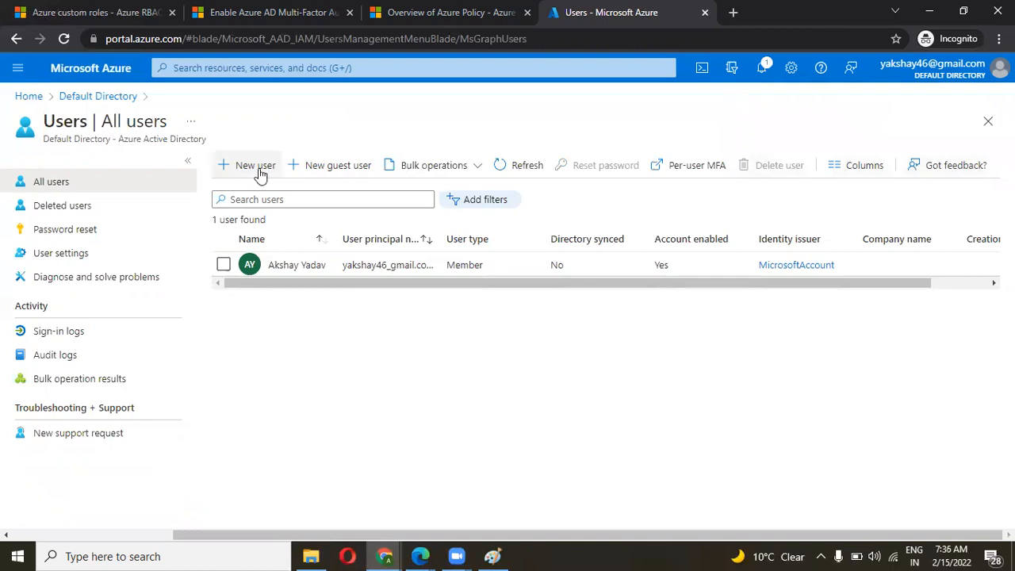
pyautogui.click(255, 165)
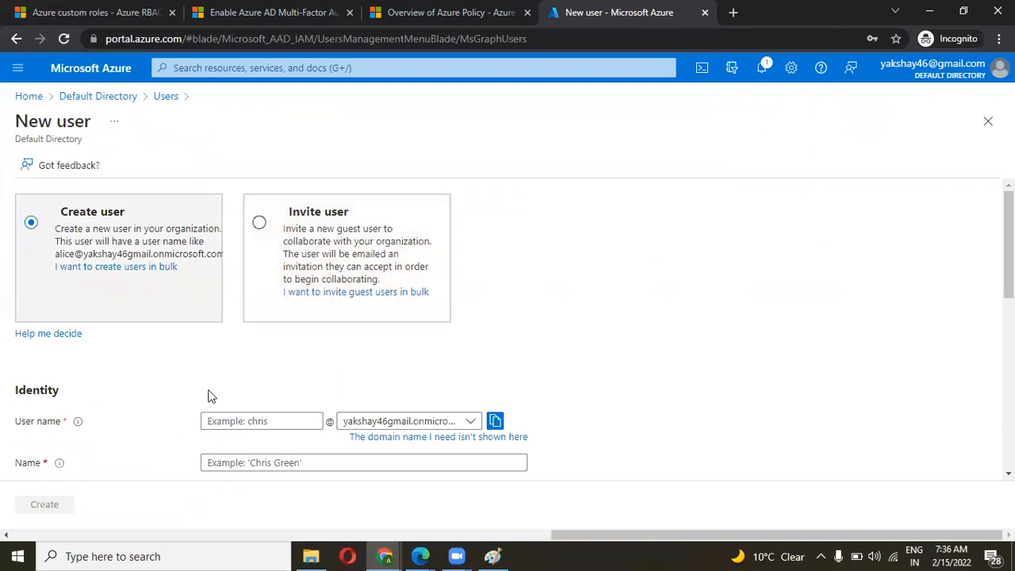
# Step: Enter the new user's user name and display name
pyautogui.click(229, 420)
pyautogui.write('sa')
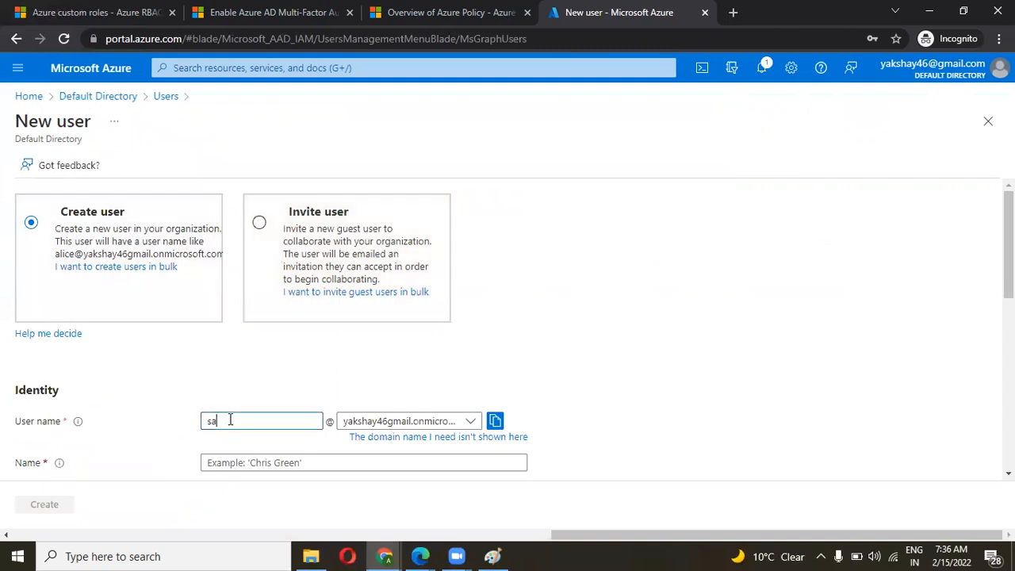
pyautogui.write('ndl')
pyautogui.write('eep')
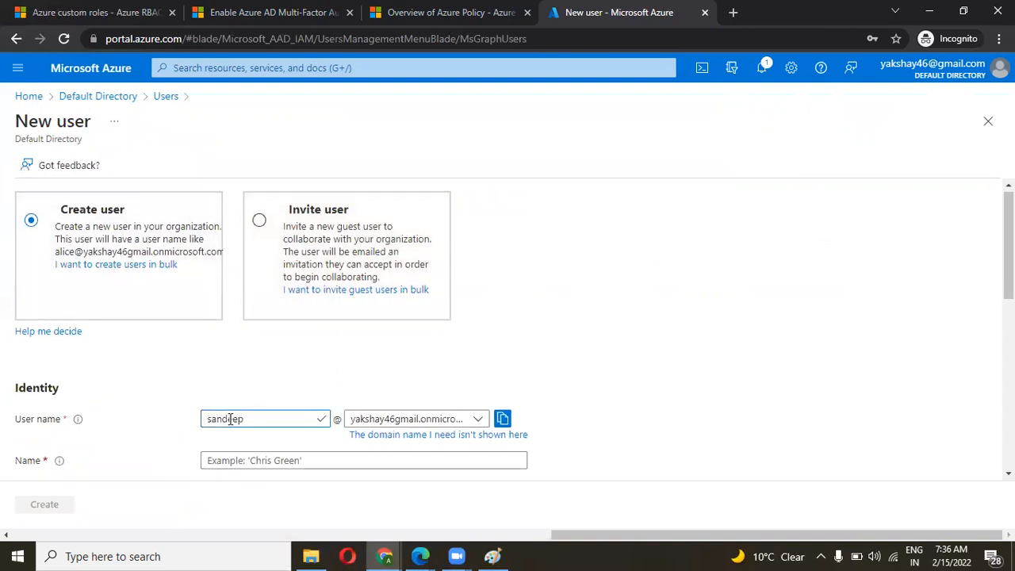
pyautogui.scroll(-1, 262, 394)
pyautogui.click(262, 394)
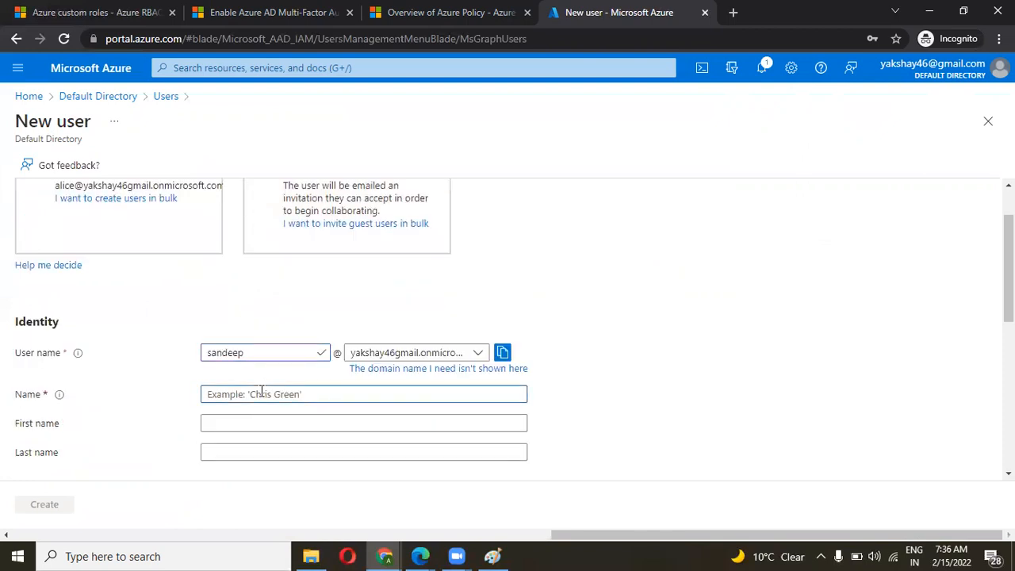
pyautogui.write('Sandee')
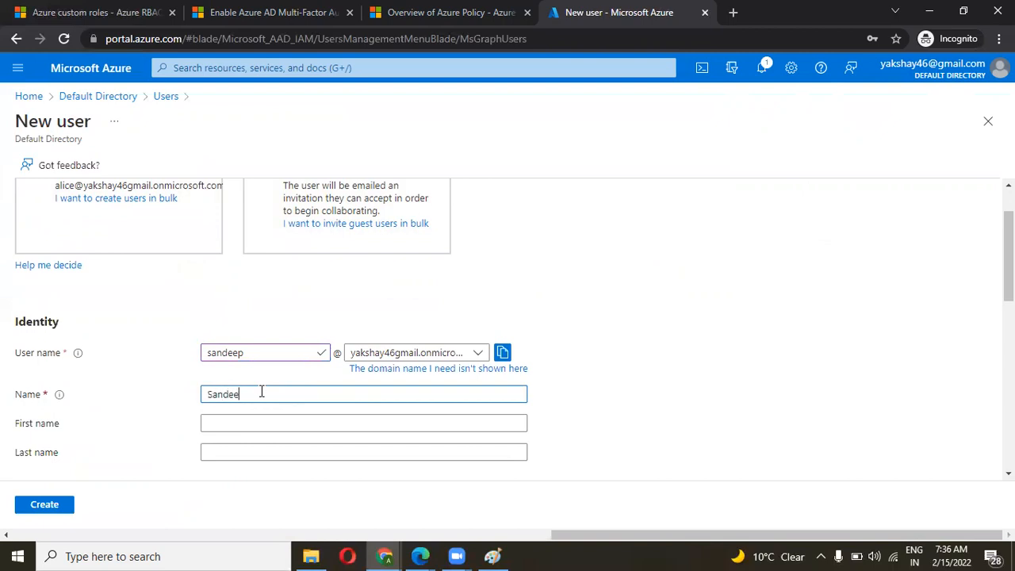
pyautogui.write('p')
pyautogui.scroll(-1, 254, 387)
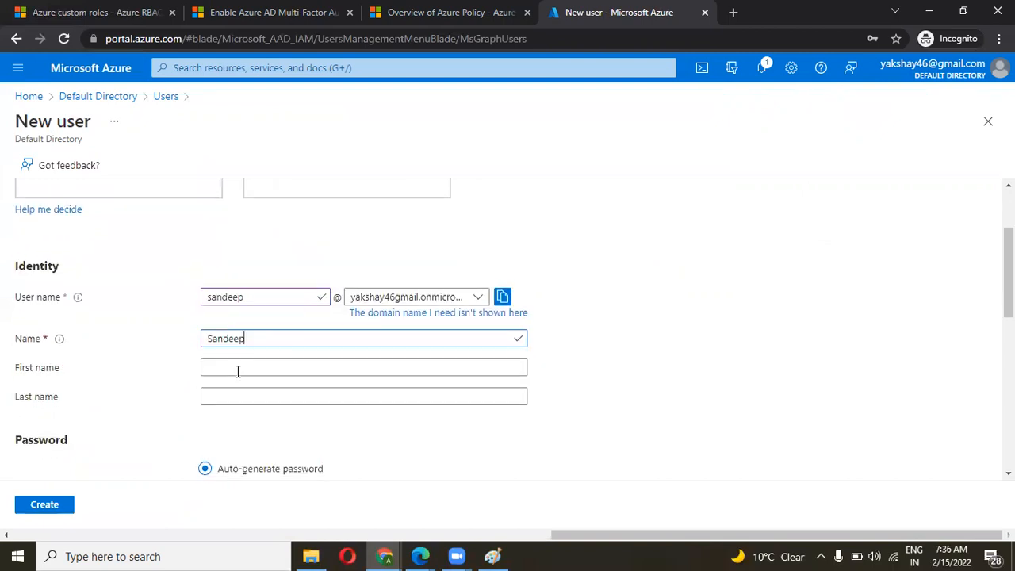
# Step: Fill in the user's first and last name and show the auto-generated password
pyautogui.click(237, 371)
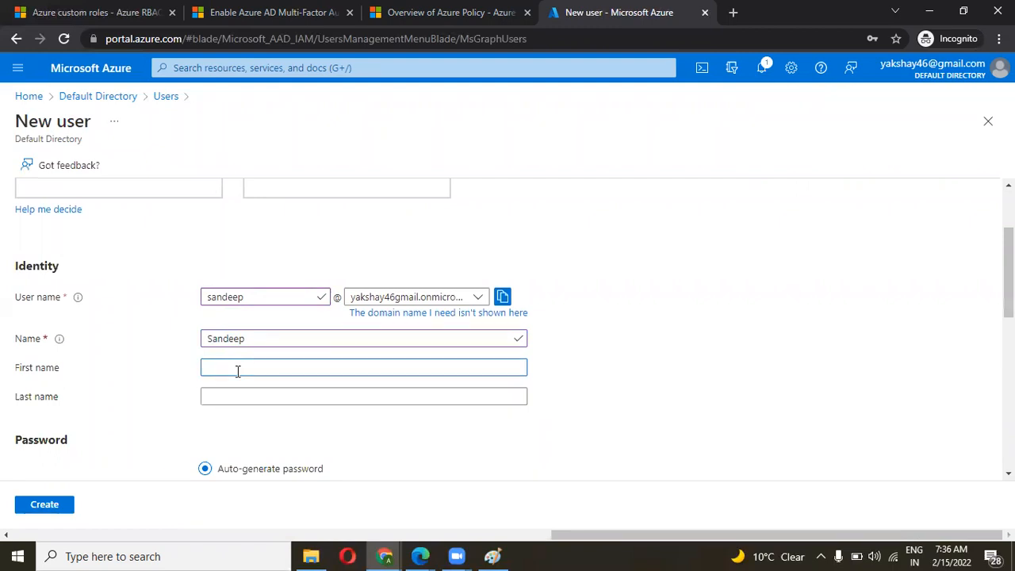
pyautogui.write('Sandeep')
pyautogui.press('Tab')
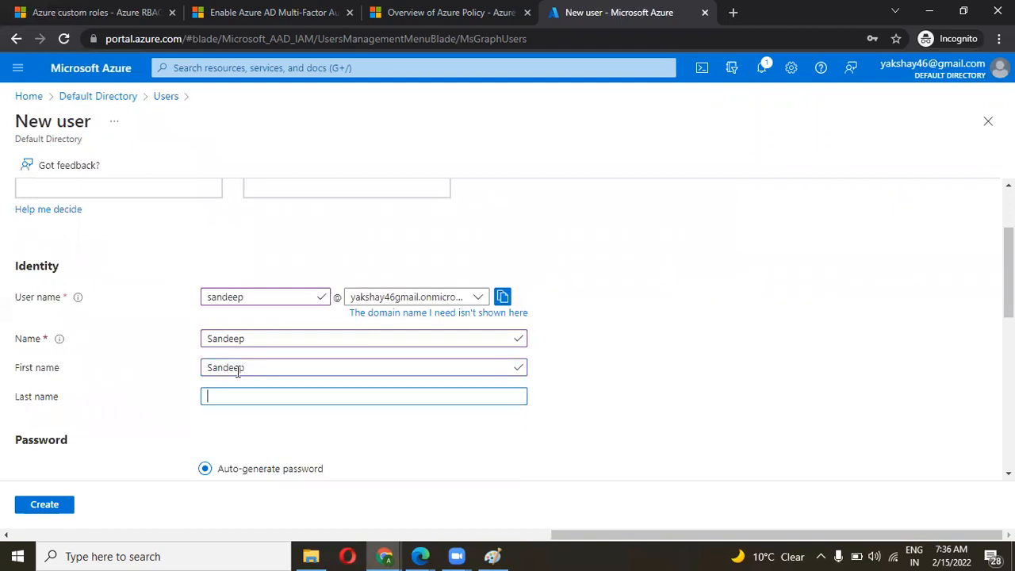
pyautogui.write('K')
pyautogui.press('BackSpace')
pyautogui.write('cloud')
pyautogui.press('Tab')
pyautogui.scroll(-2, 215, 326)
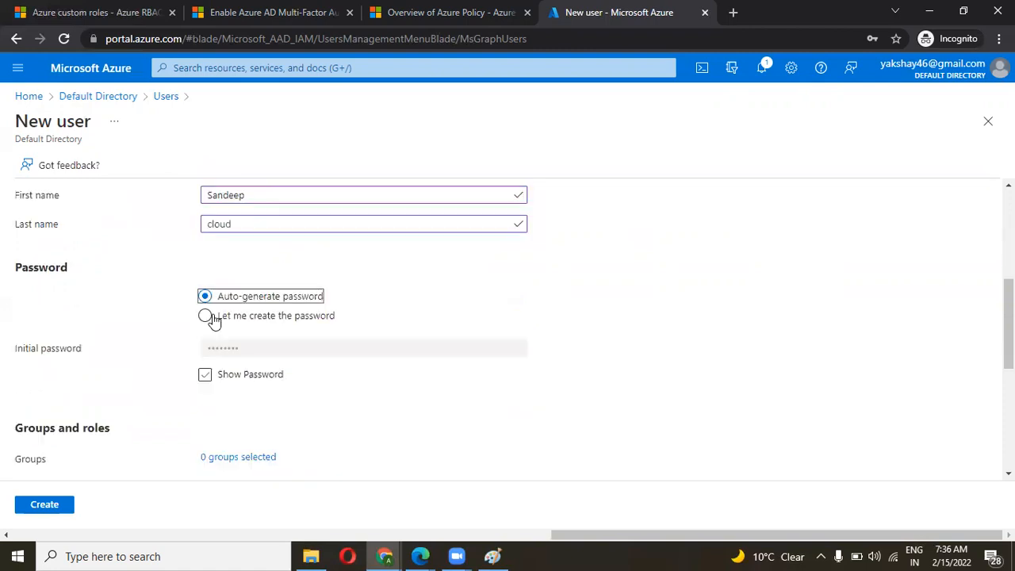
pyautogui.click(205, 373)
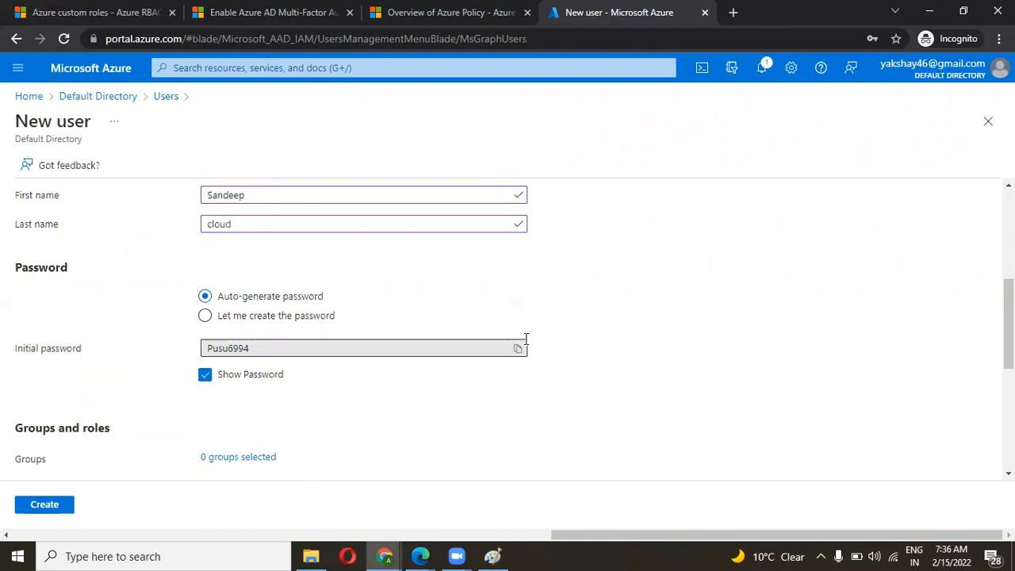
# Step: Open Notepad and paste the user's initial password, moving it to the second line
pyautogui.click(115, 552)
pyautogui.write('note')
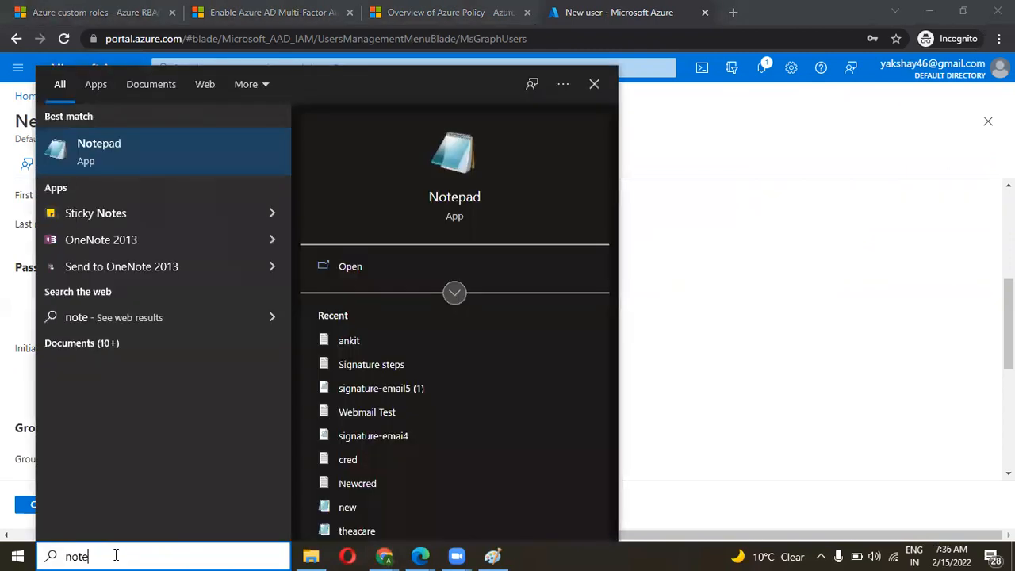
pyautogui.press('Return')
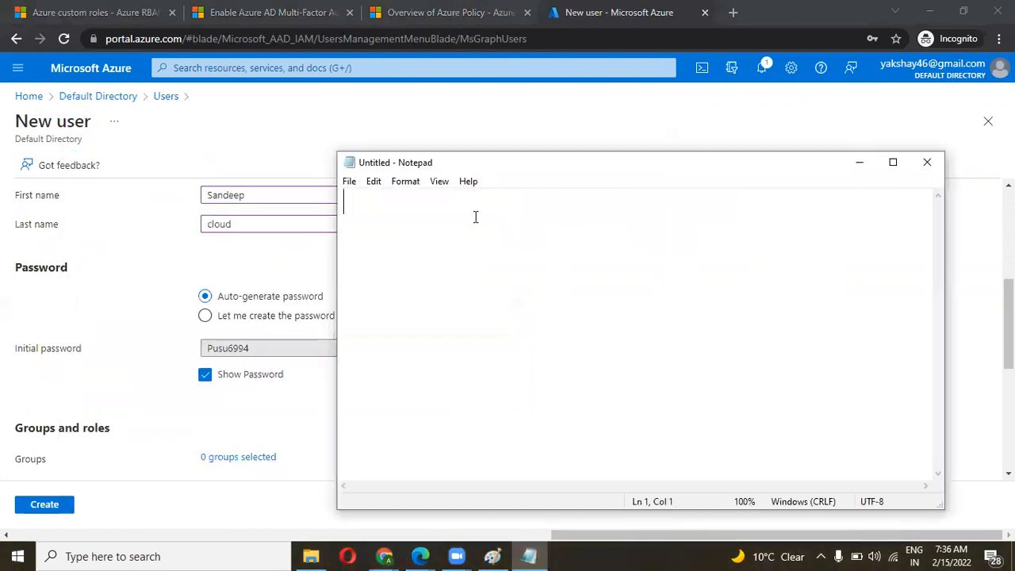
pyautogui.moveTo(381, 203); pyautogui.dragTo(450, 201)
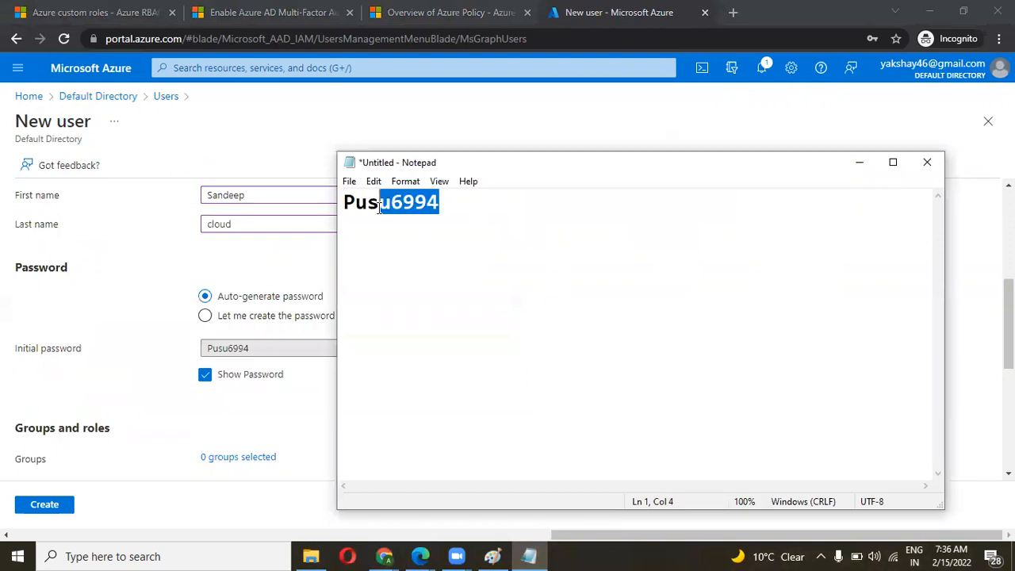
pyautogui.click(451, 201)
pyautogui.click(345, 203)
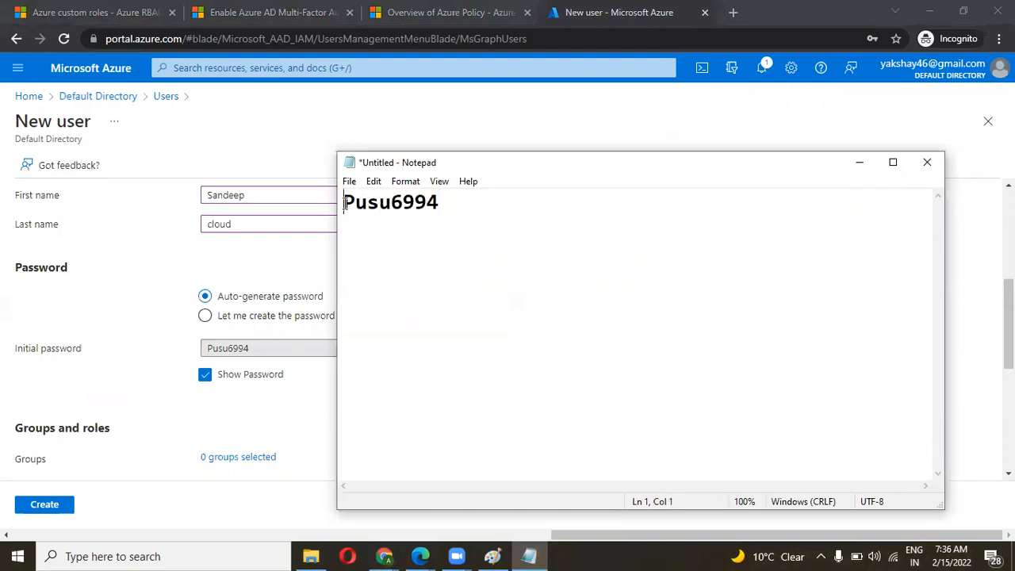
pyautogui.press('Return')
pyautogui.press('Return')
# Step: Put the user's full sign-in address on the first line, removing the redundant user name
pyautogui.click(344, 203)
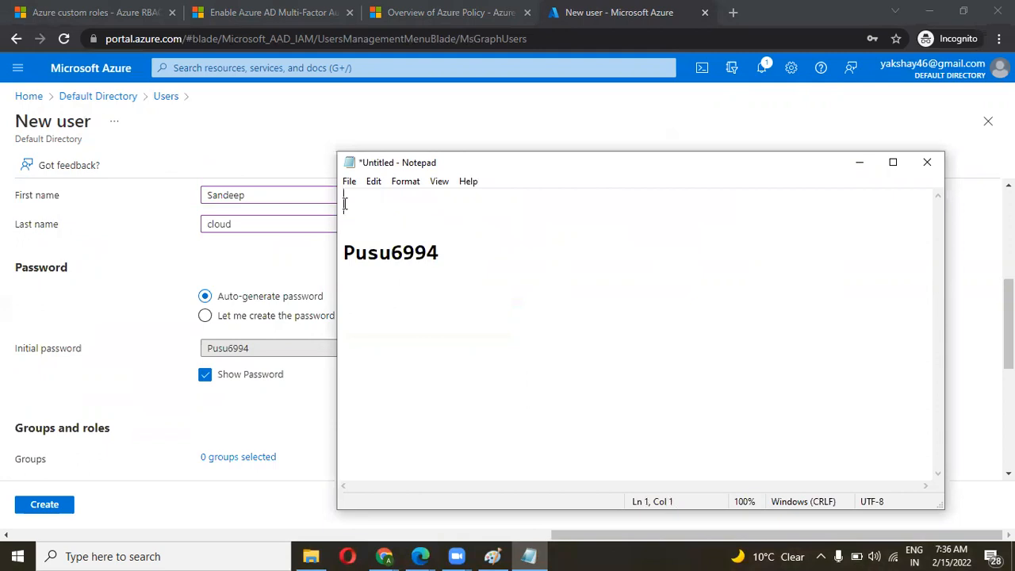
pyautogui.write('sandeep')
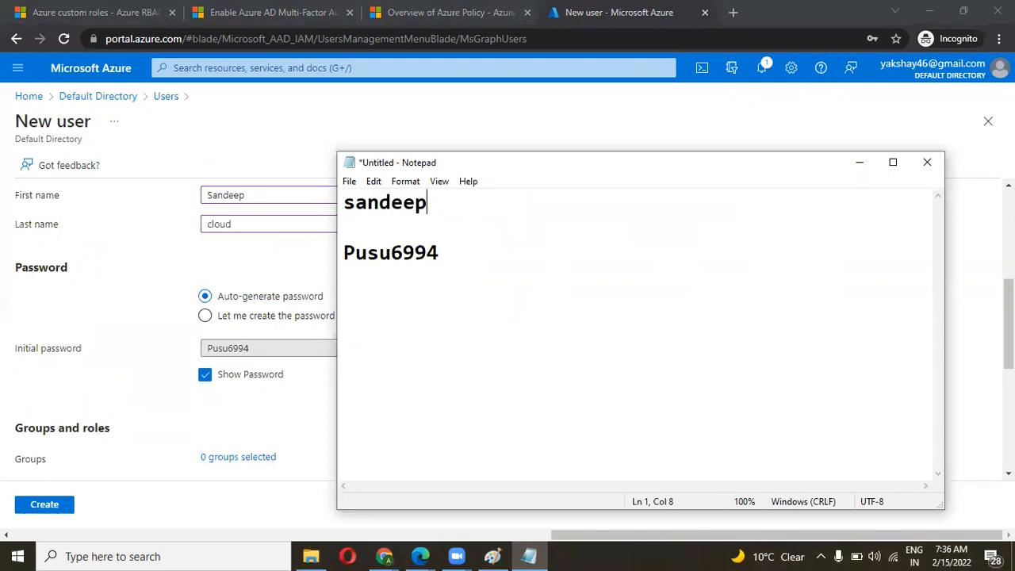
pyautogui.click(156, 275)
pyautogui.scroll(4, 156, 275)
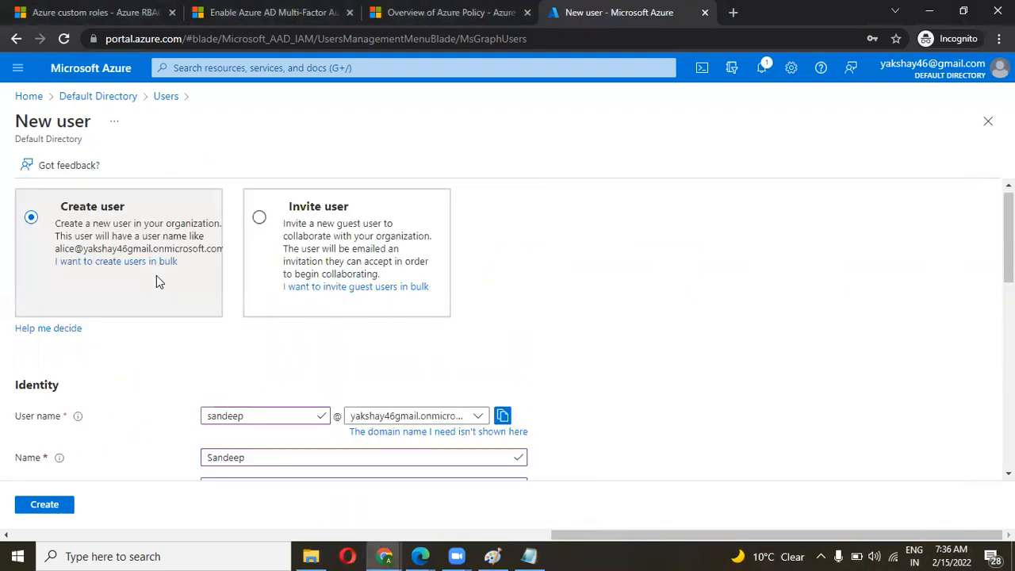
pyautogui.scroll(-1, 156, 277)
pyautogui.scroll(-1, 531, 300)
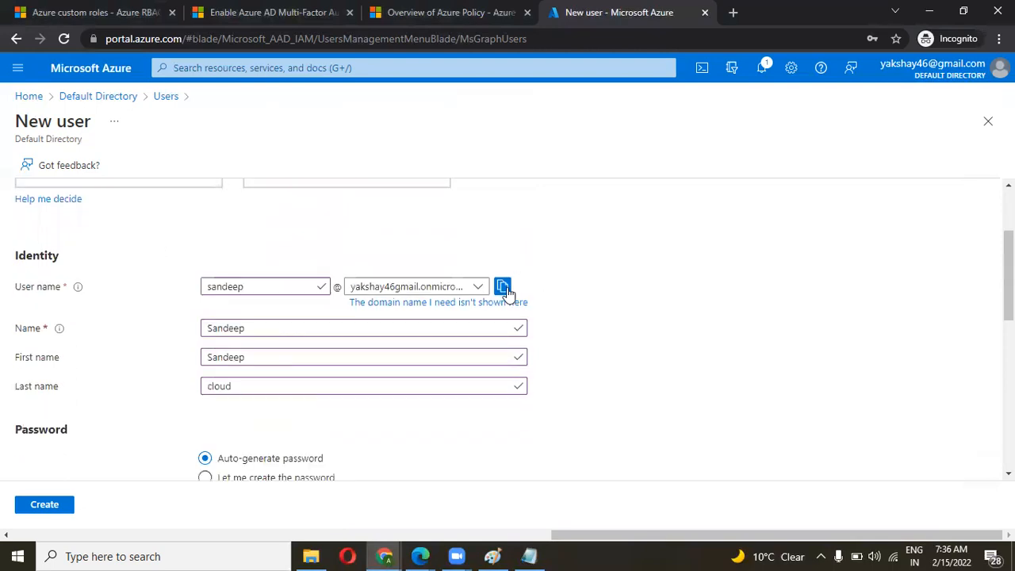
pyautogui.hotkey('alt', 'Tab')
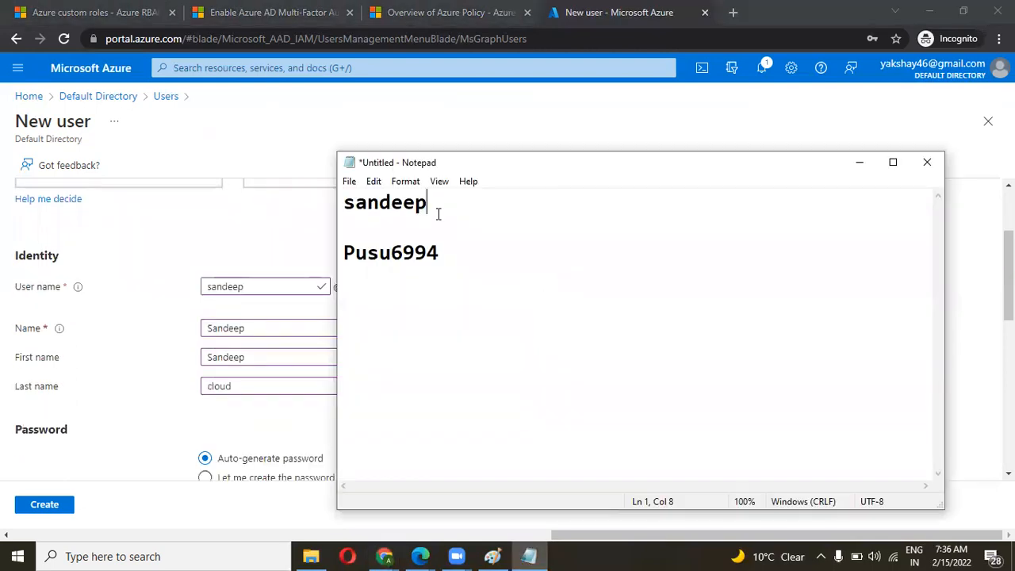
pyautogui.hotkey('ctrl', 'v')
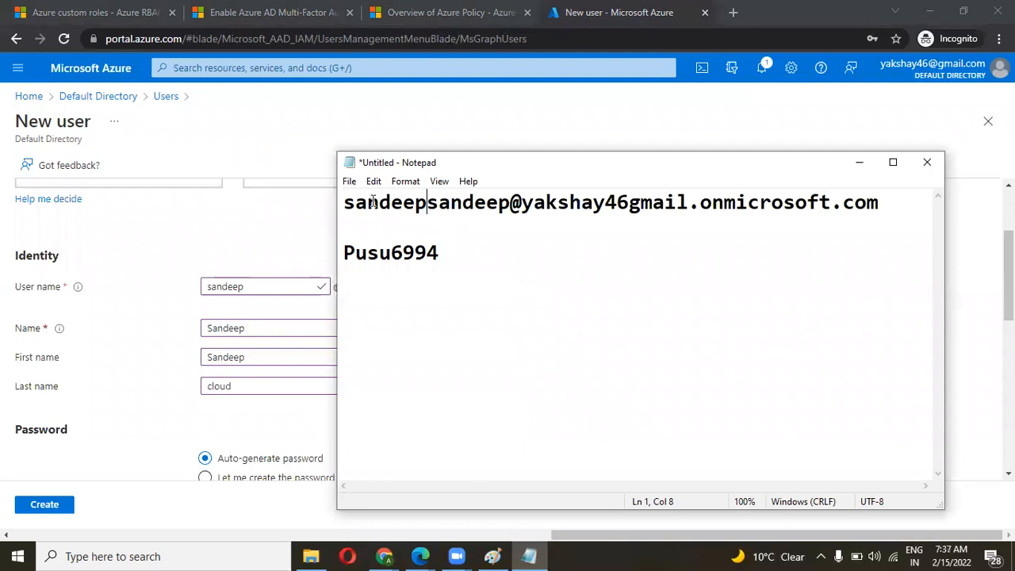
pyautogui.moveTo(427, 204); pyautogui.dragTo(344, 200)
pyautogui.press('BackSpace')
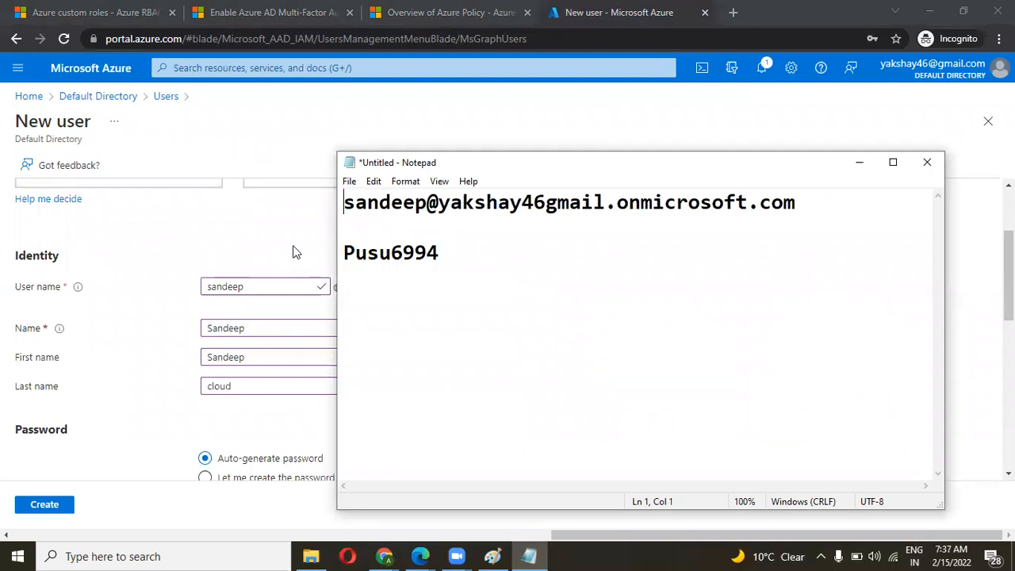
# Step: Enter 'cloud' as the new user's job title and create the user account
pyautogui.click(220, 250)
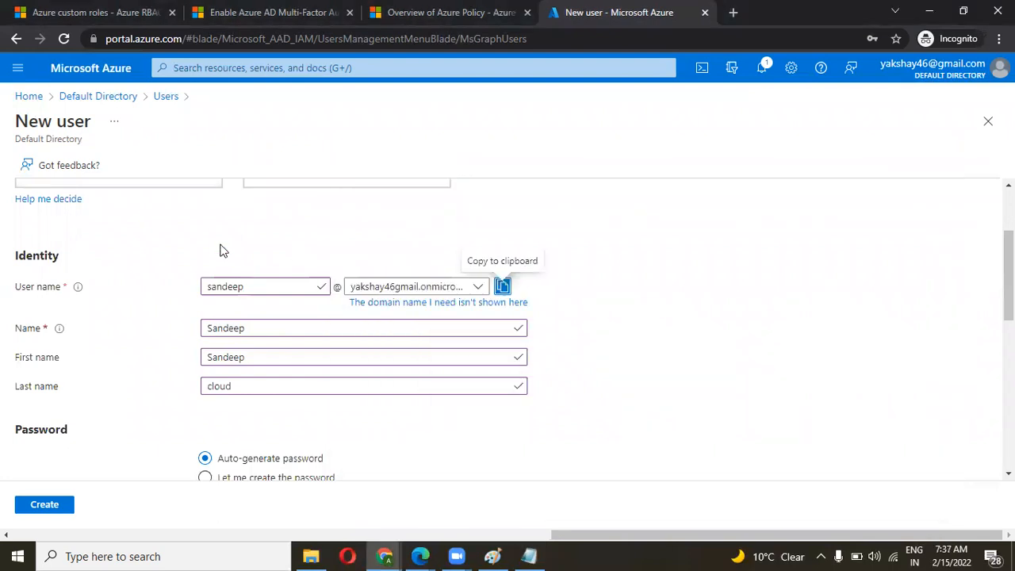
pyautogui.scroll(-3, 220, 250)
pyautogui.scroll(-2, 362, 253)
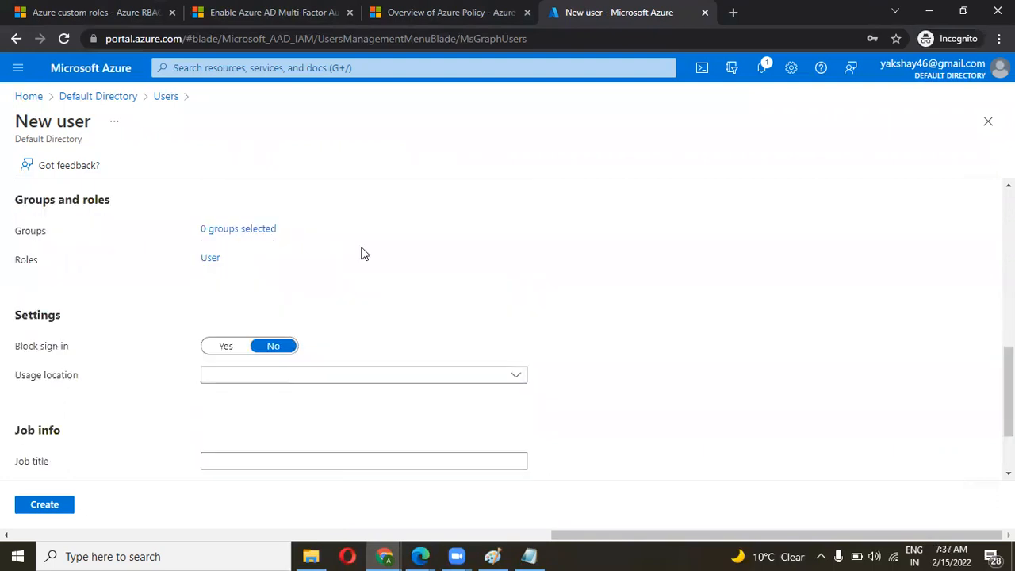
pyautogui.scroll(-2, 362, 254)
pyautogui.click(236, 359)
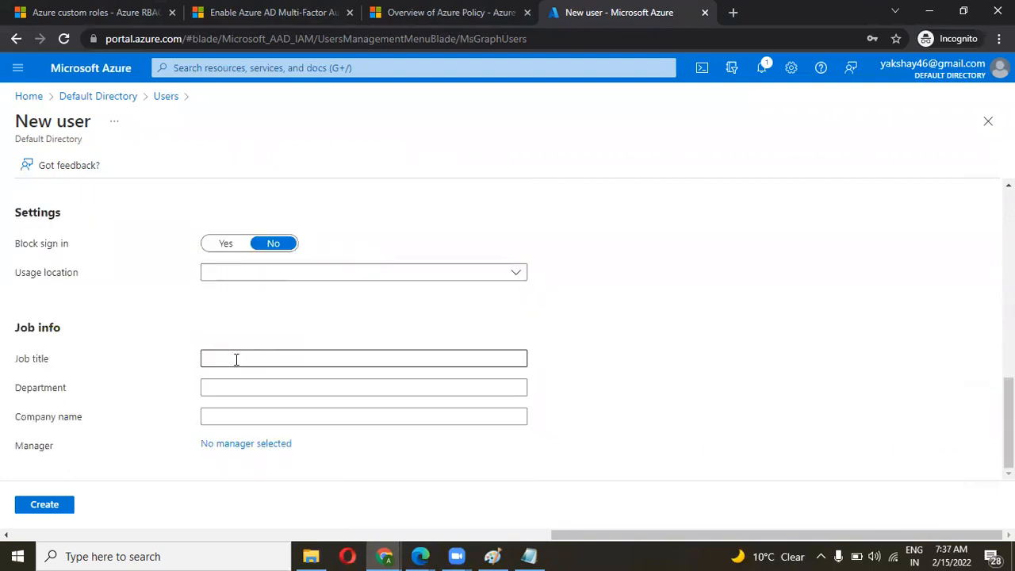
pyautogui.write('cloud')
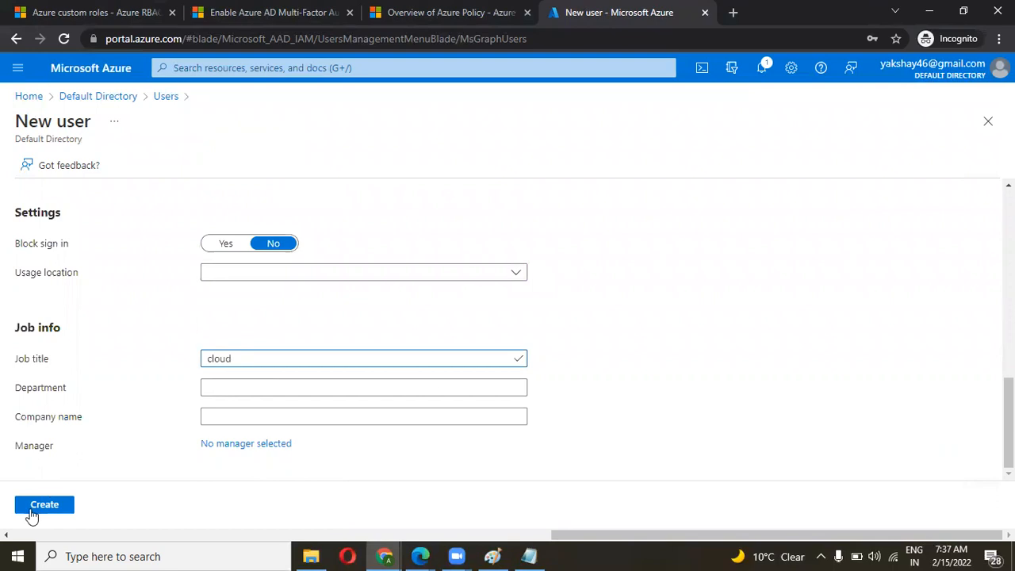
pyautogui.click(32, 512)
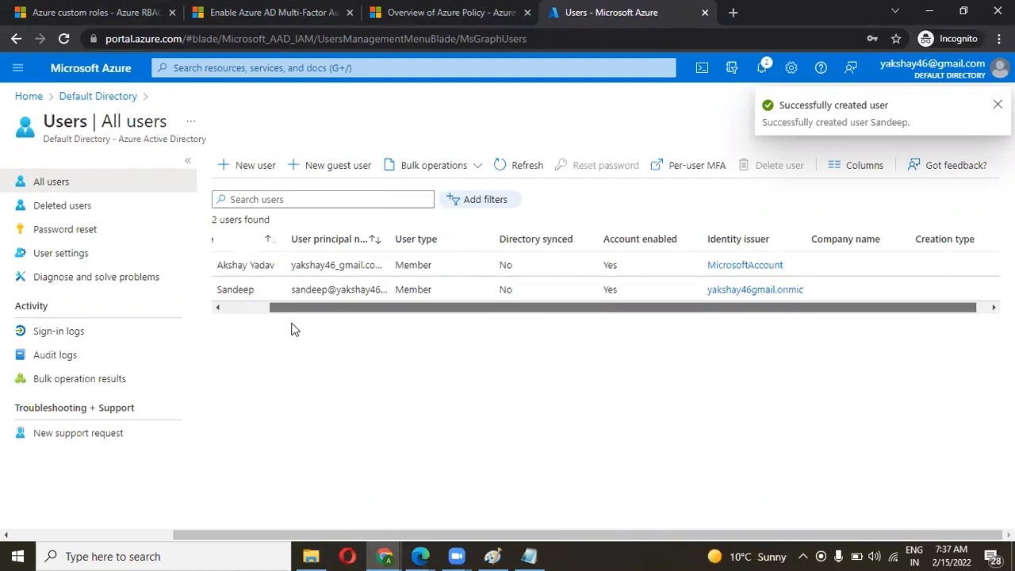
# Step: Open Access control (IAM) for the Pay-As-You-Go subscription from Home and show the Add options
pyautogui.click(14, 95)
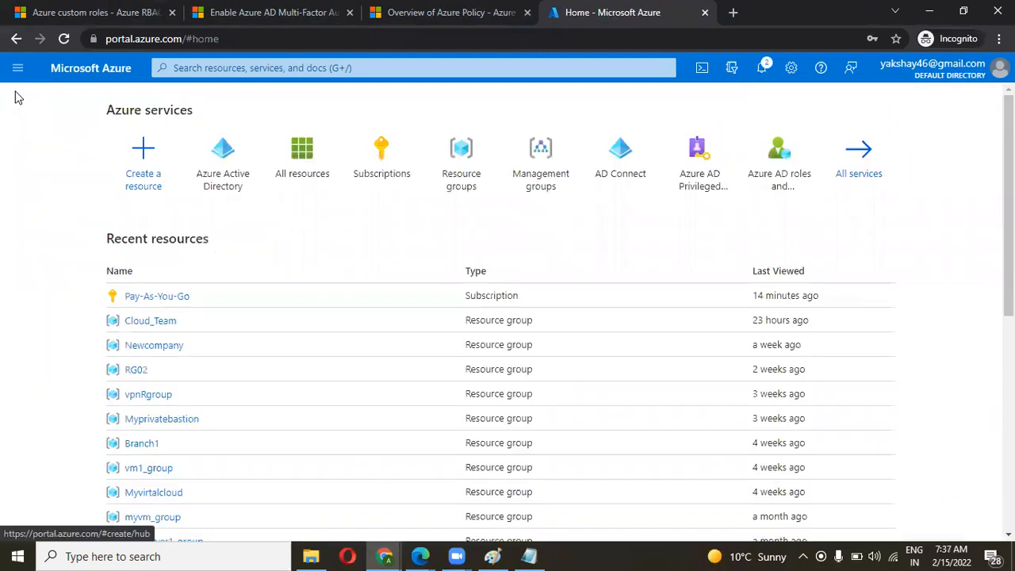
pyautogui.click(140, 298)
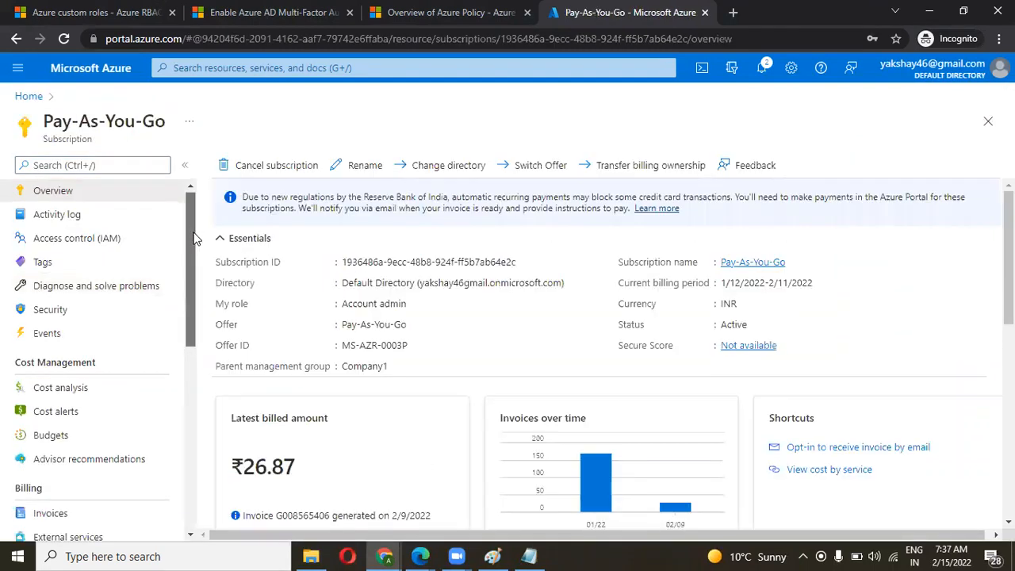
pyautogui.moveTo(193, 230); pyautogui.dragTo(190, 235)
pyautogui.scroll(1, 82, 241)
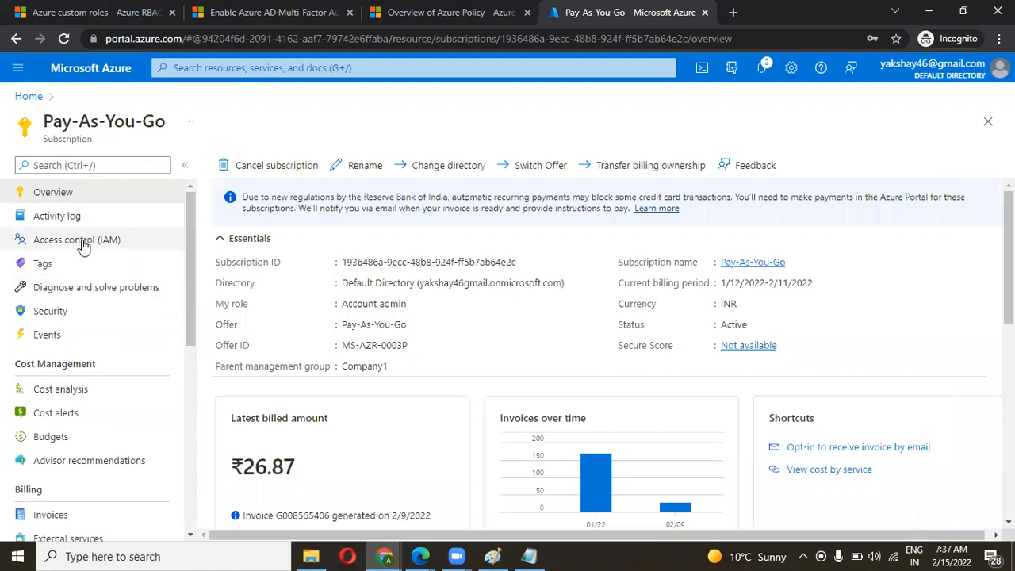
pyautogui.click(83, 241)
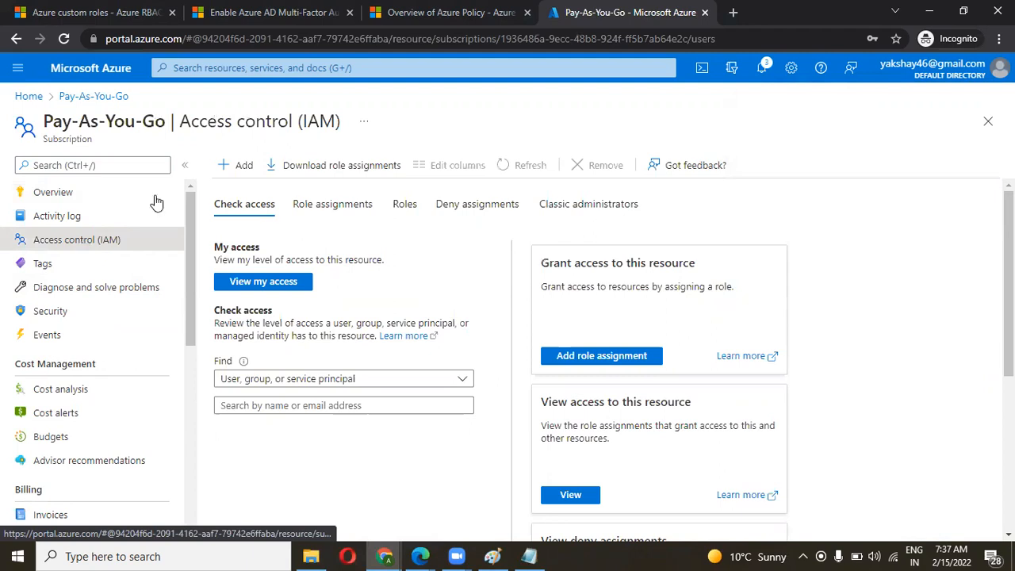
pyautogui.click(243, 167)
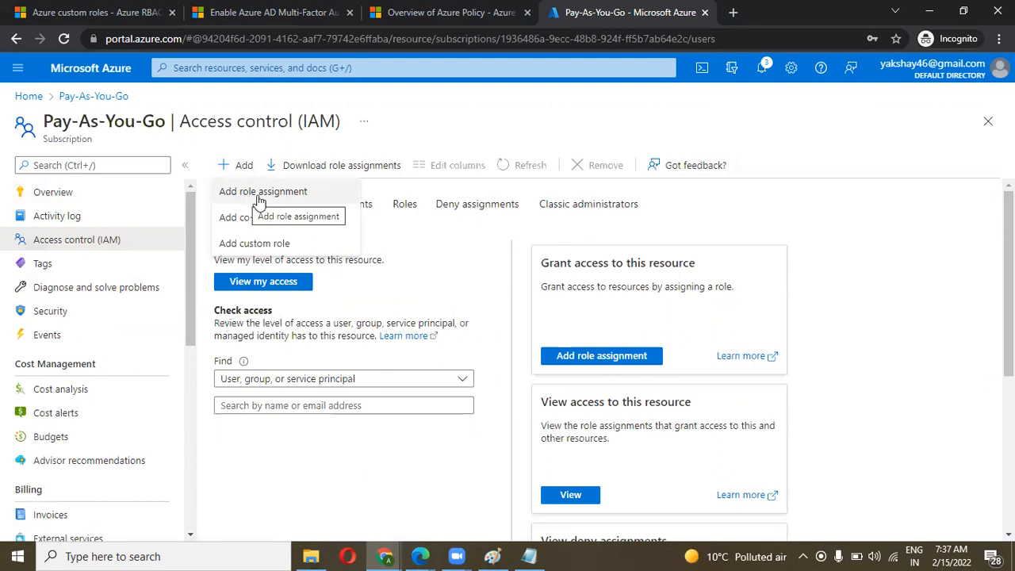
# Step: Start a role assignment, search 'my', select Myowncustomrole, and continue to the Members step
pyautogui.click(261, 201)
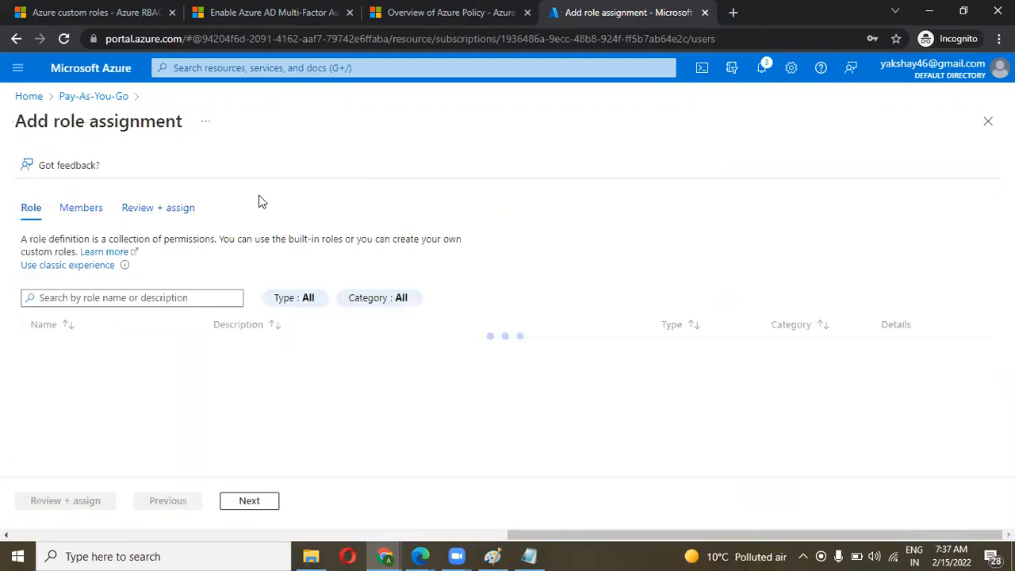
pyautogui.click(159, 299)
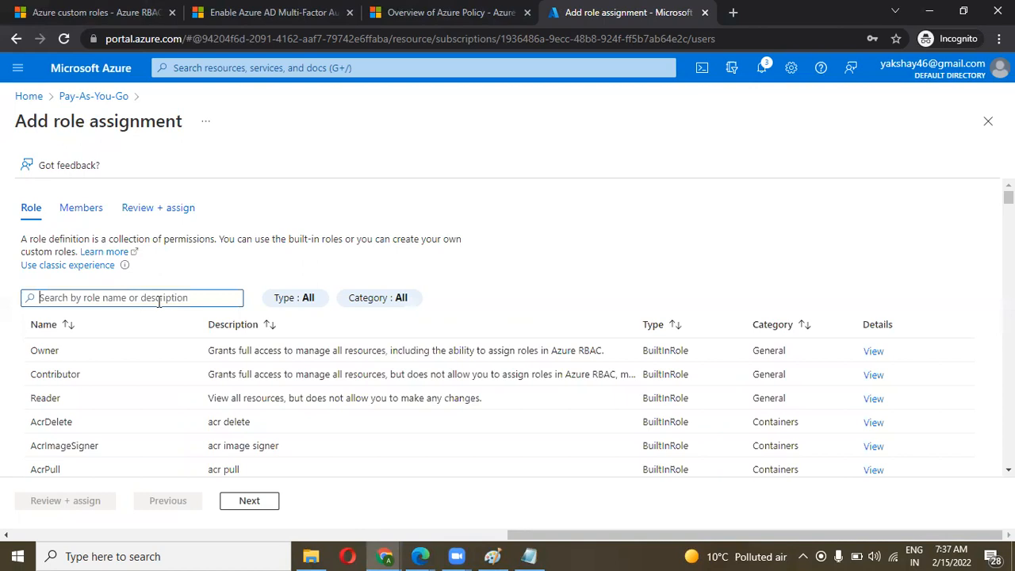
pyautogui.write('my')
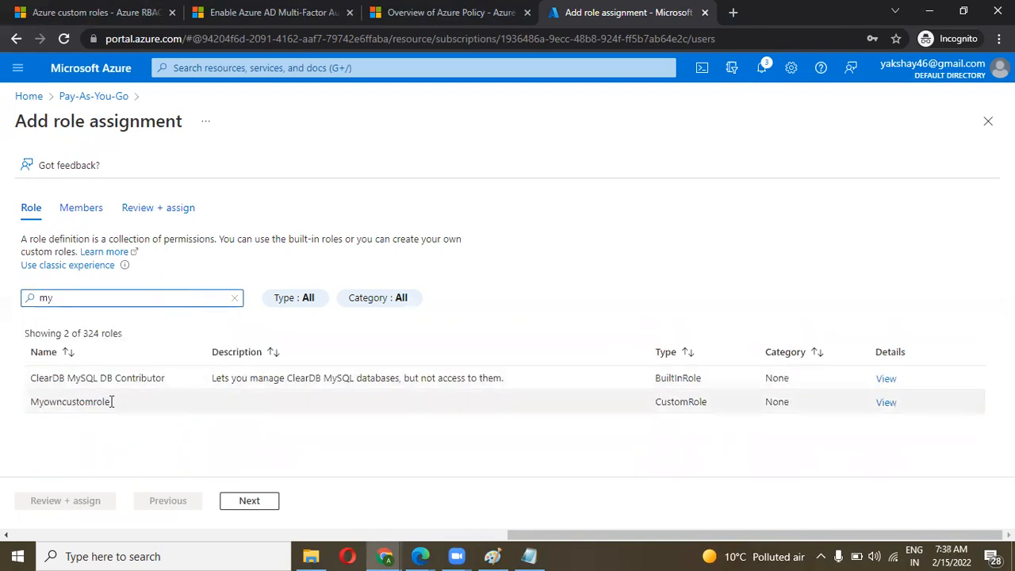
pyautogui.doubleClick(68, 403)
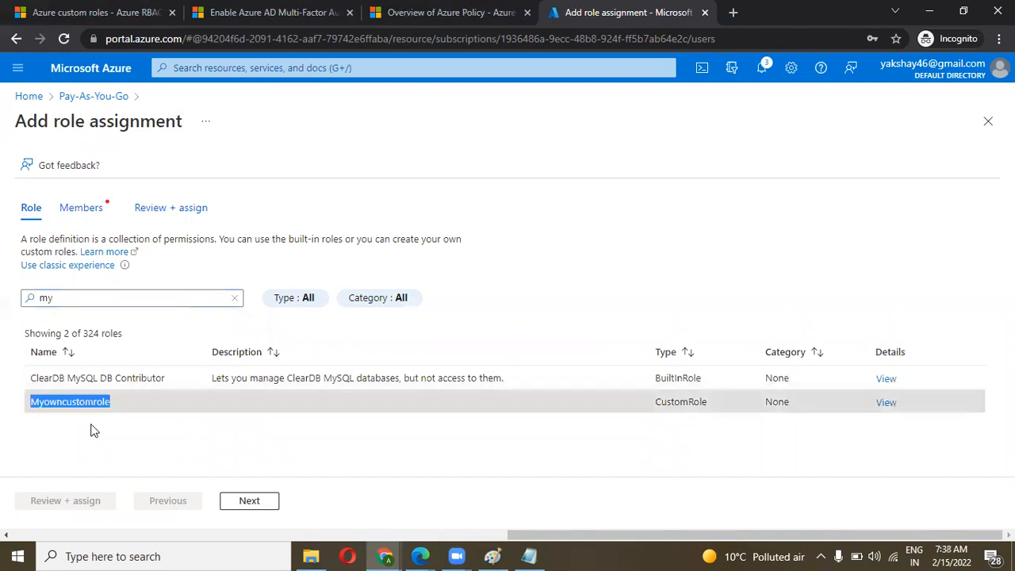
pyautogui.click(103, 400)
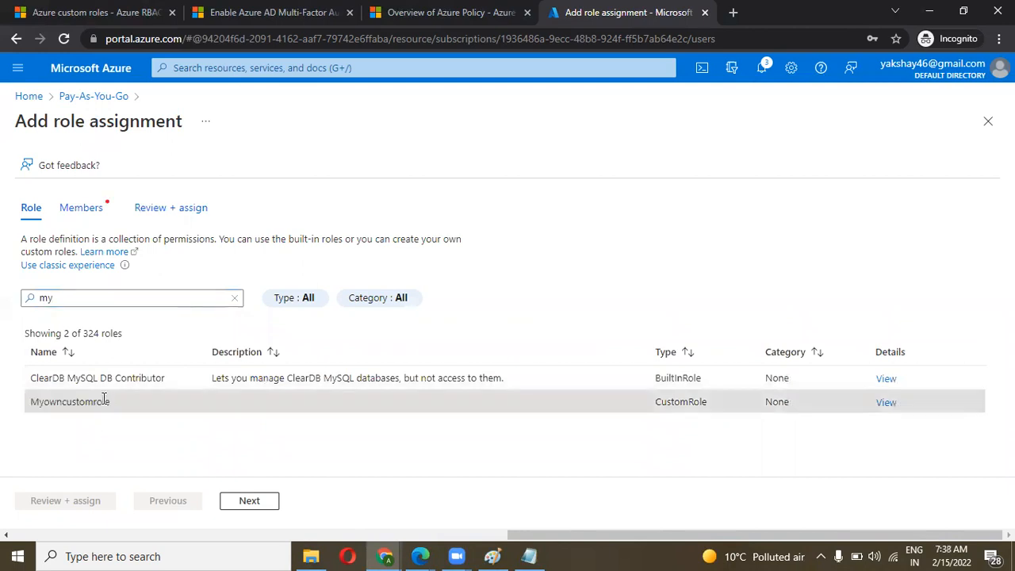
pyautogui.click(248, 500)
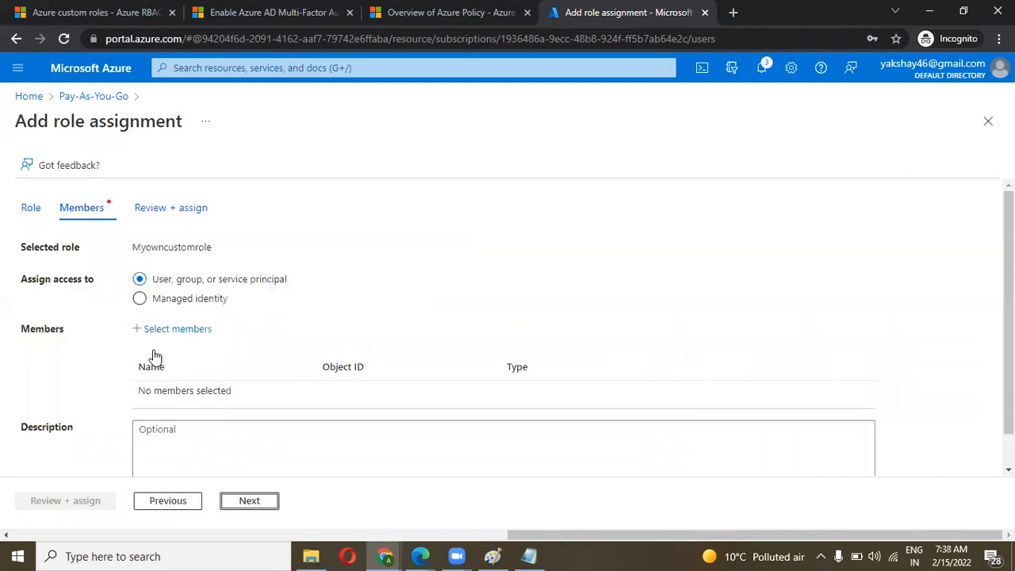
pyautogui.doubleClick(200, 247)
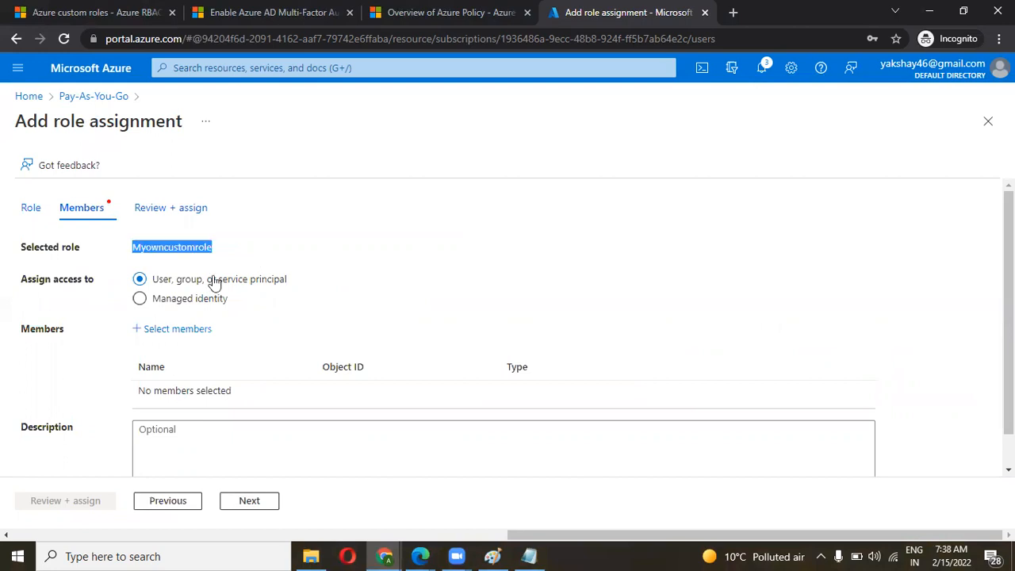
pyautogui.click(244, 257)
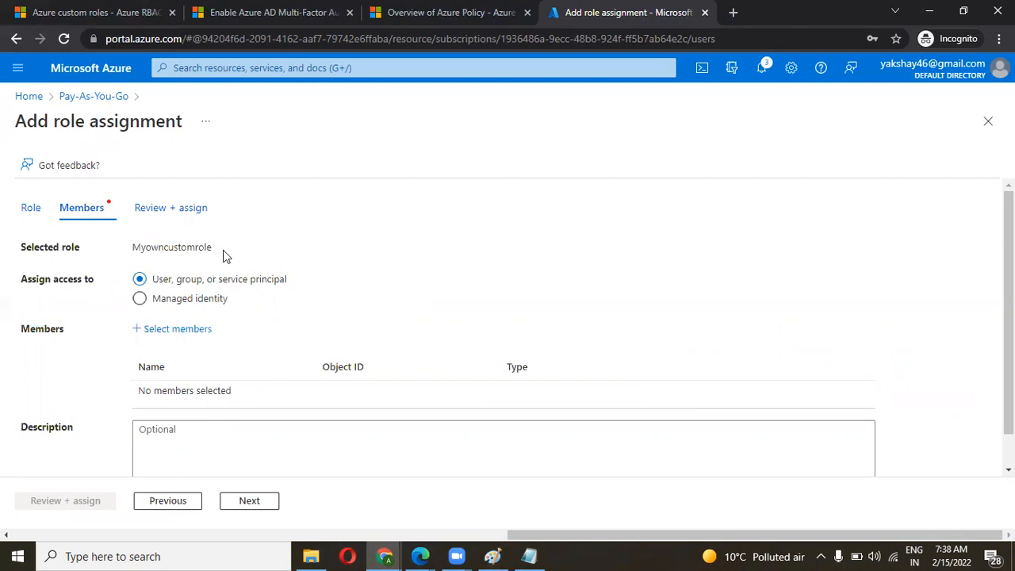
pyautogui.scroll(-1, 199, 277)
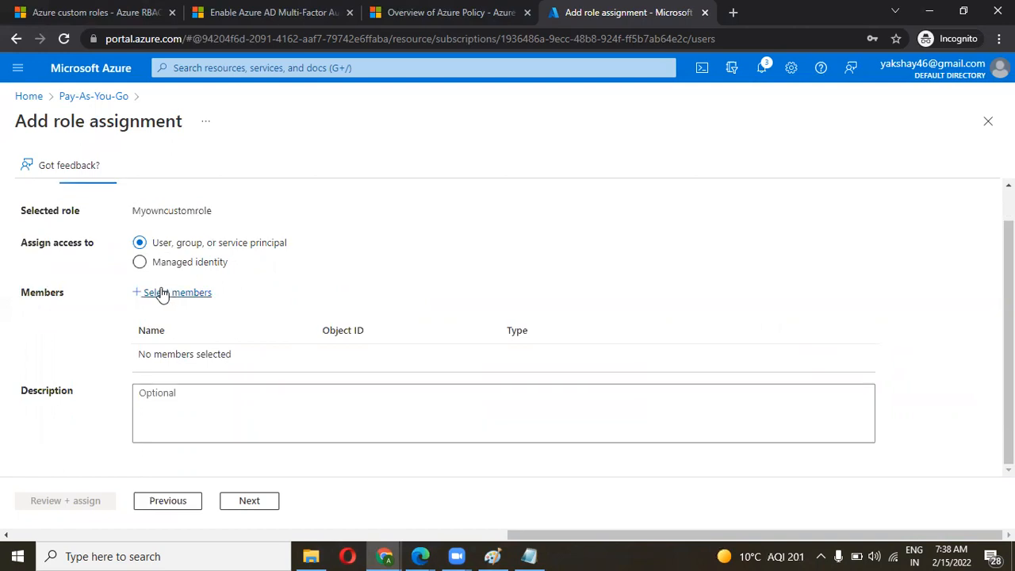
# Step: Select the new user as member, then review and assign Myowncustomrole
pyautogui.click(162, 293)
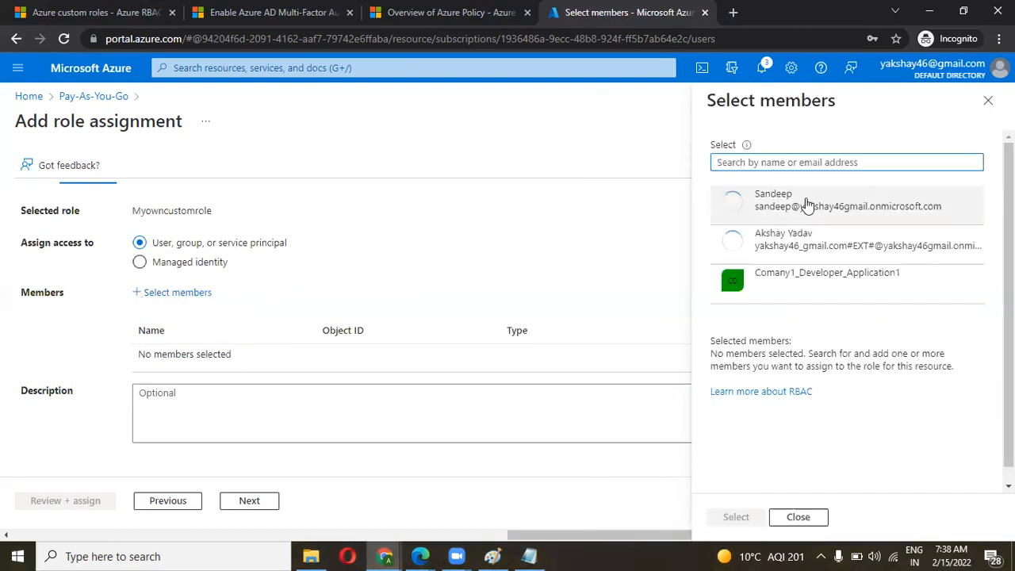
pyautogui.click(723, 219)
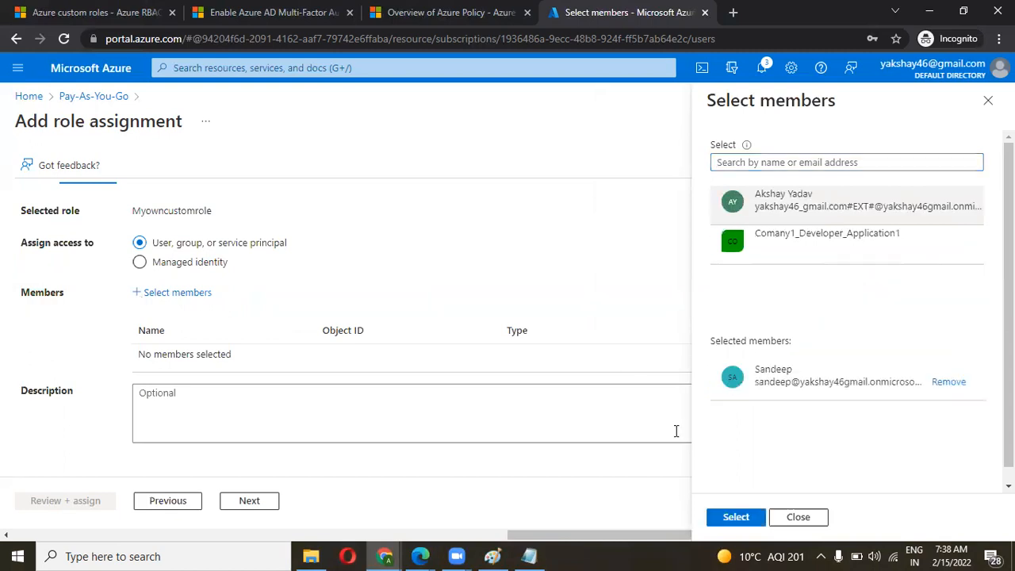
pyautogui.click(739, 517)
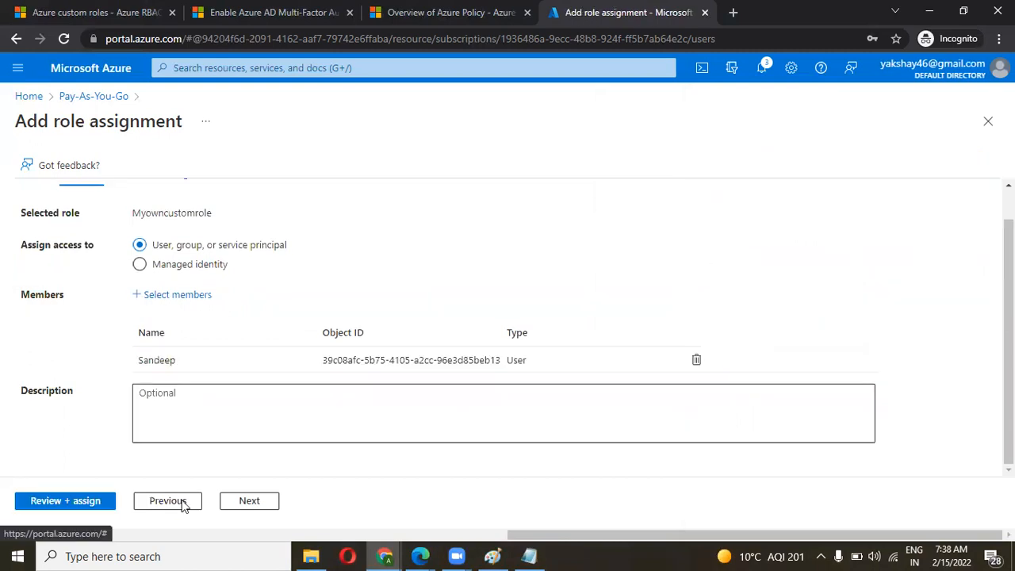
pyautogui.click(249, 513)
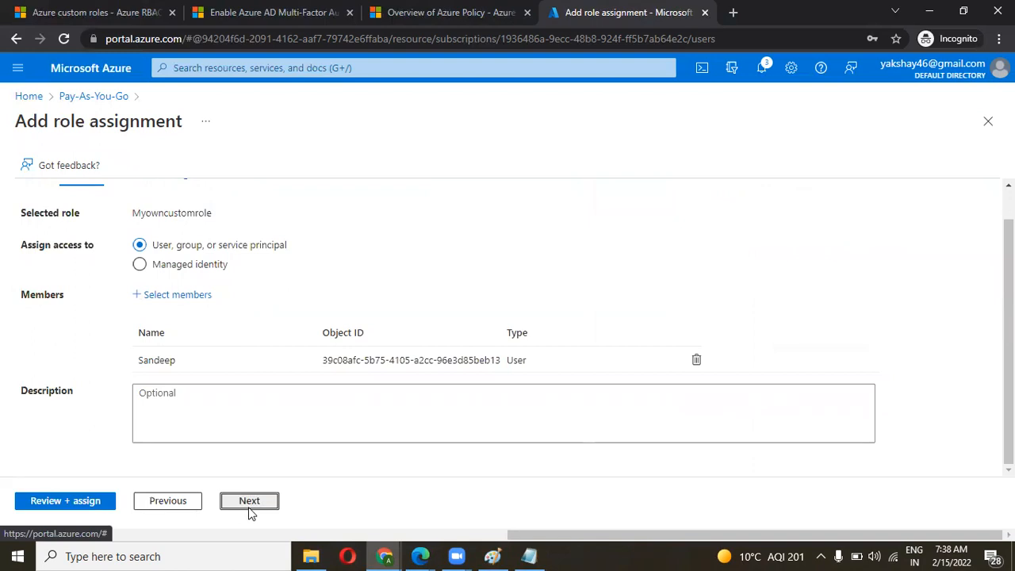
pyautogui.click(65, 500)
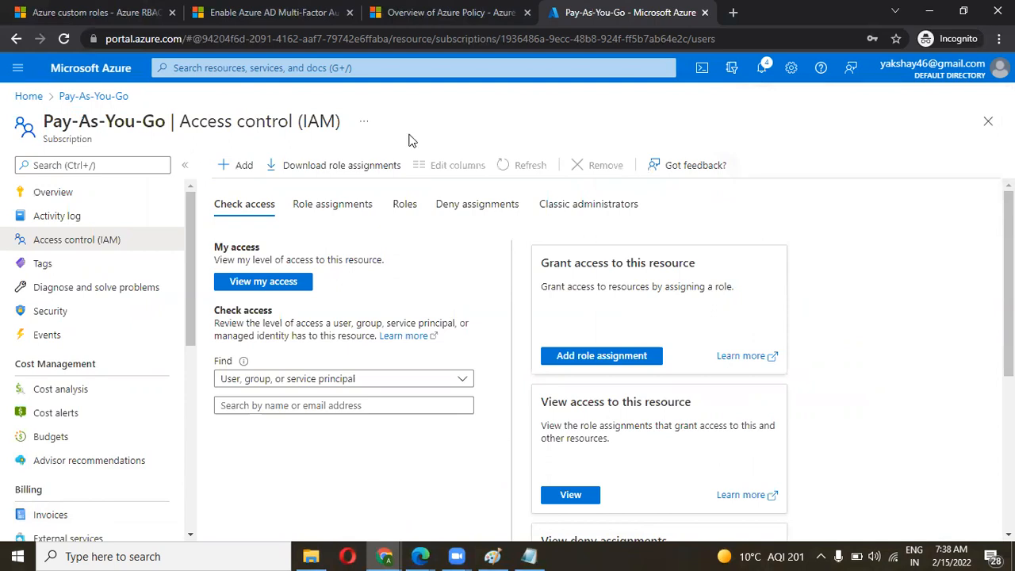
# Step: Switch to the other browser's window from the taskbar
pyautogui.click(386, 554)
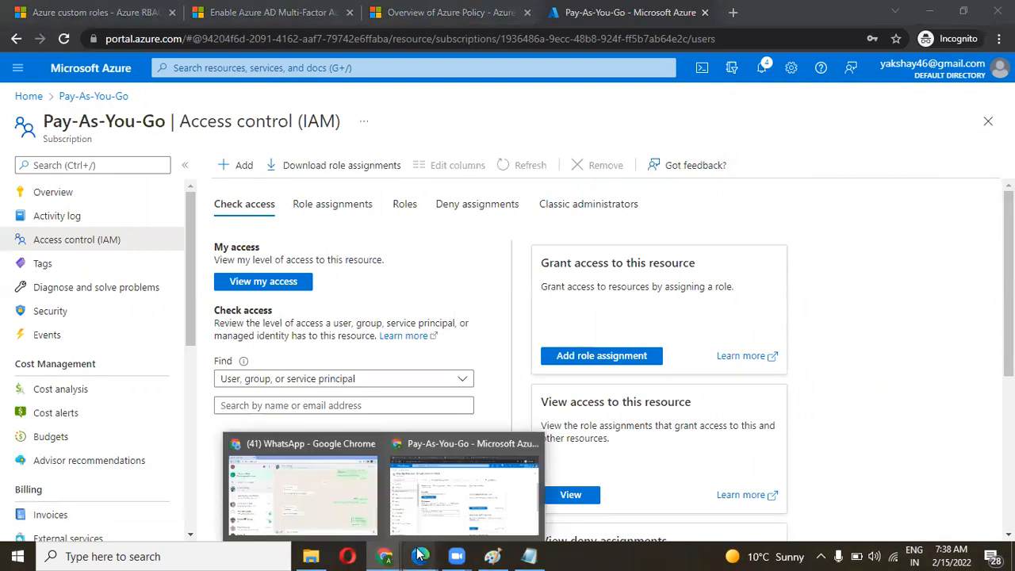
pyautogui.click(420, 555)
pyautogui.click(379, 486)
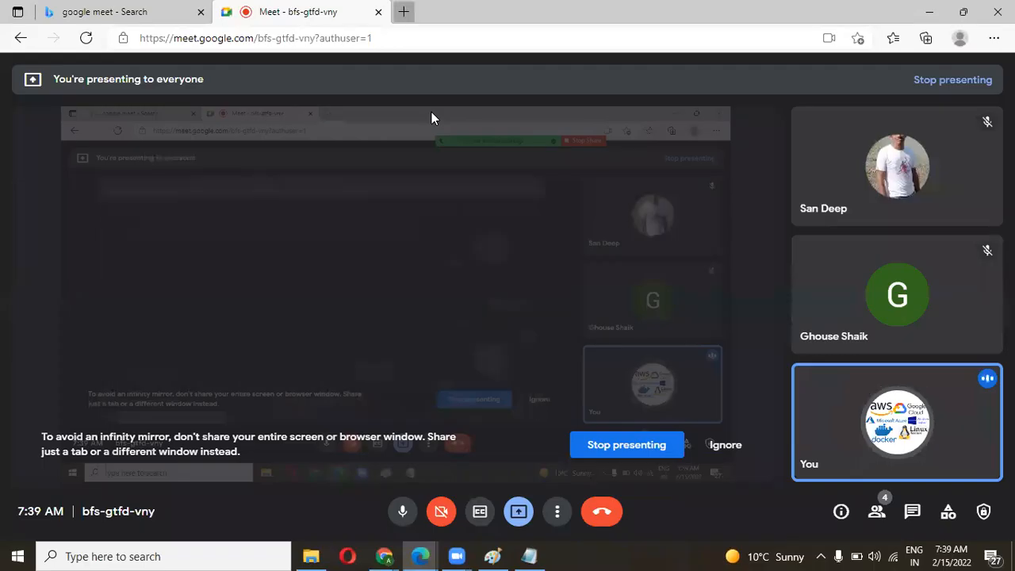
# Step: Open the Azure portal in a new browser tab
pyautogui.hotkey('ctrl', 't')
pyautogui.write('portal.')
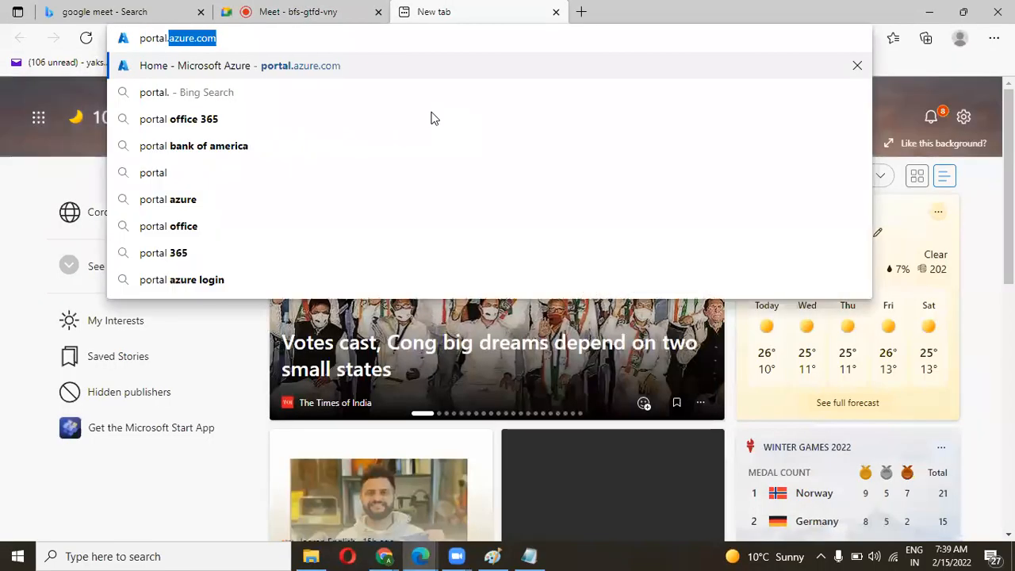
pyautogui.press('Return')
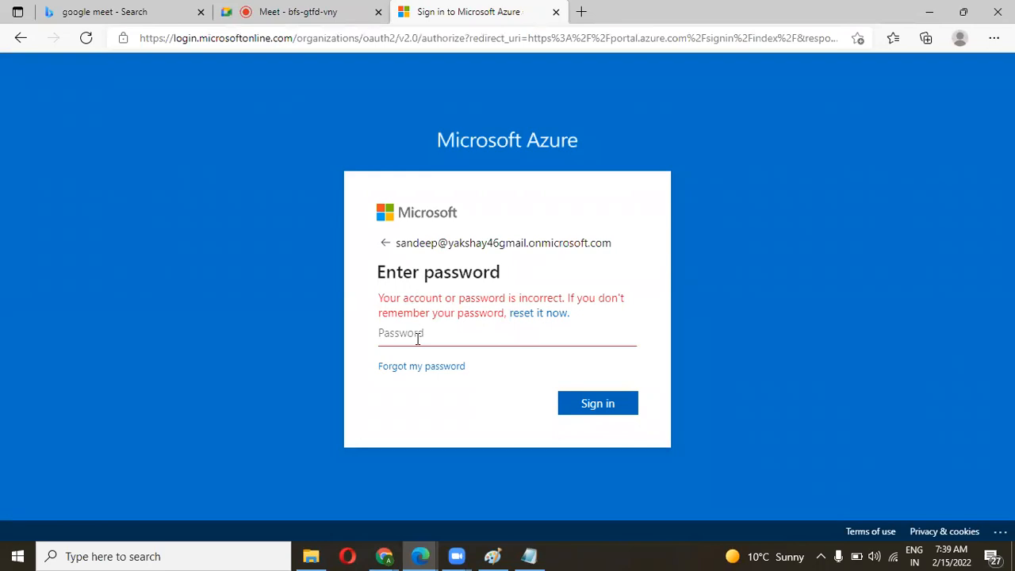
# Step: Copy the new user's password from the notes, paste it, and sign in
pyautogui.click(530, 556)
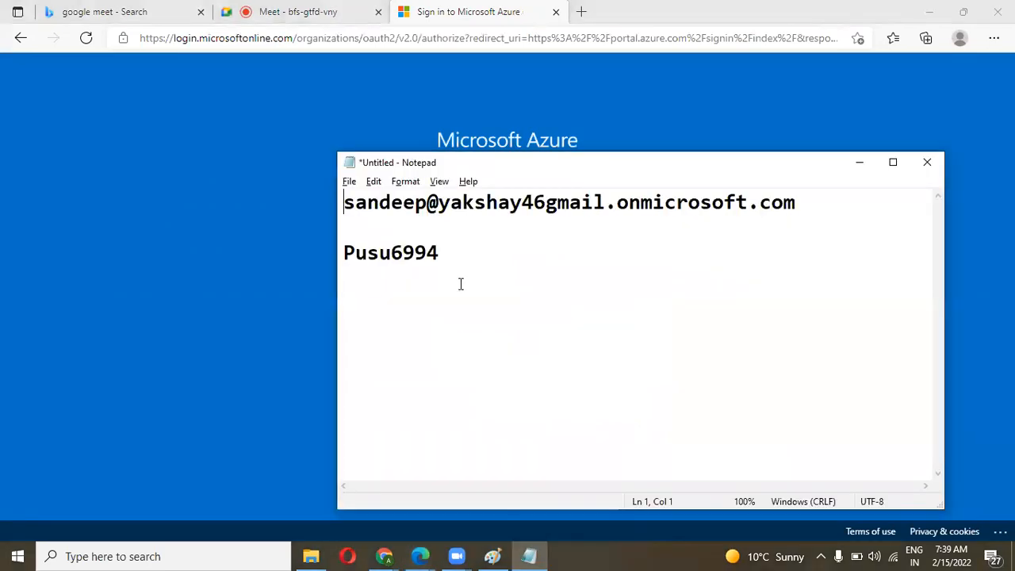
pyautogui.moveTo(440, 253); pyautogui.dragTo(324, 251)
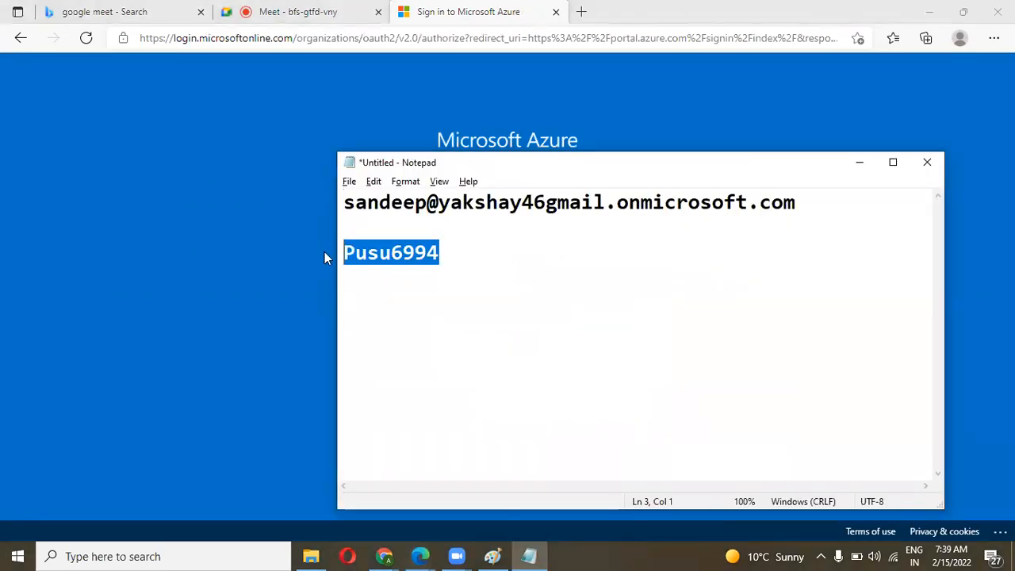
pyautogui.hotkey('alt', 'Tab')
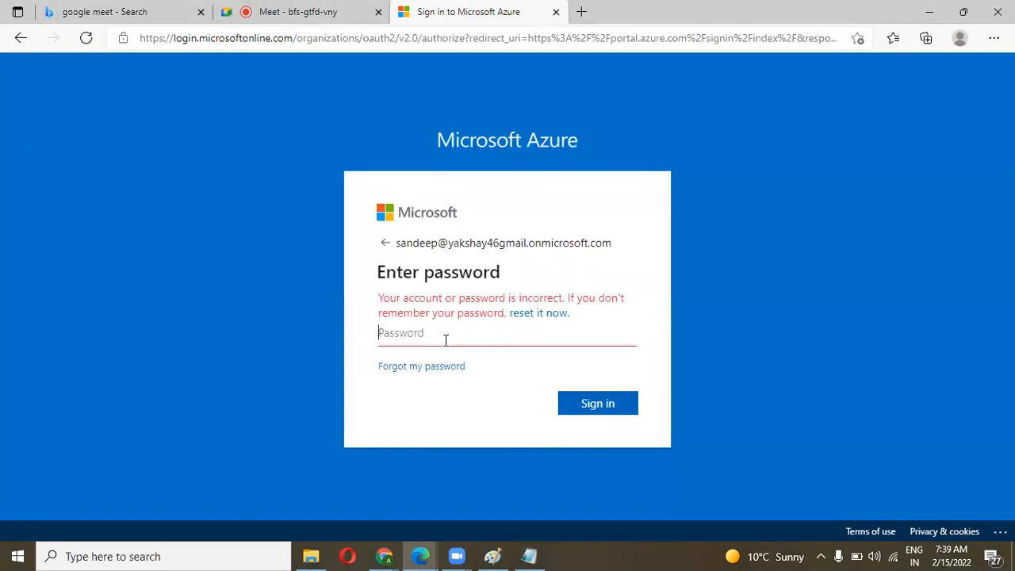
pyautogui.hotkey('ctrl', 'v')
pyautogui.click(579, 411)
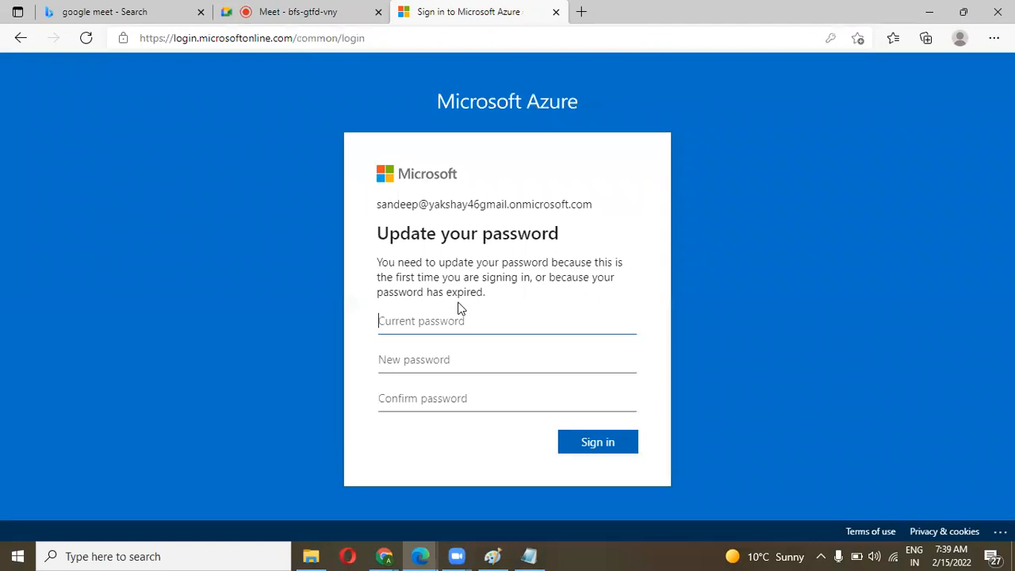
# Step: Fill in the current password and make a new password in the notes by changing its first letter
pyautogui.hotkey('ctrl', 'v')
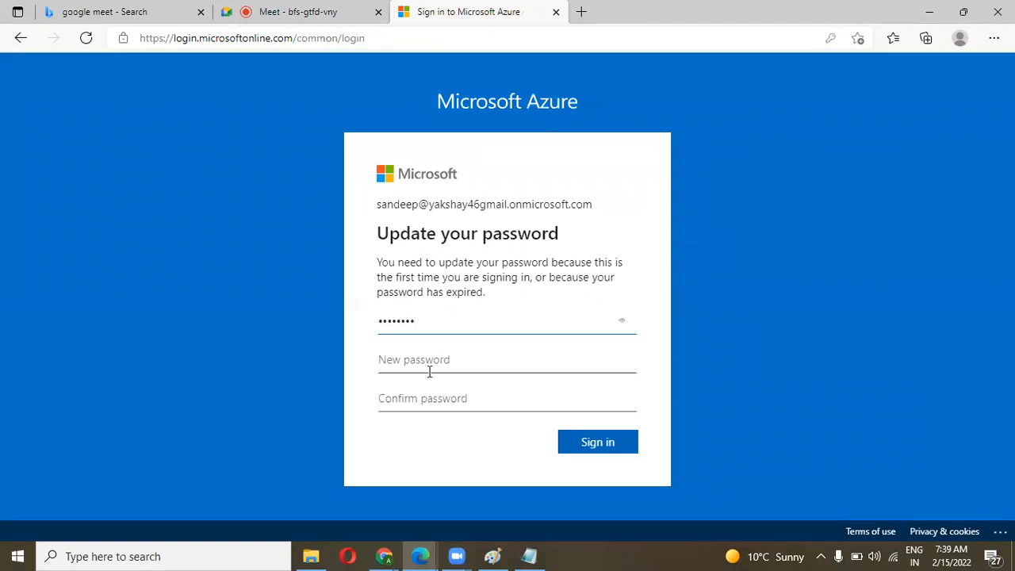
pyautogui.hotkey('alt', 'Tab')
pyautogui.click(358, 253)
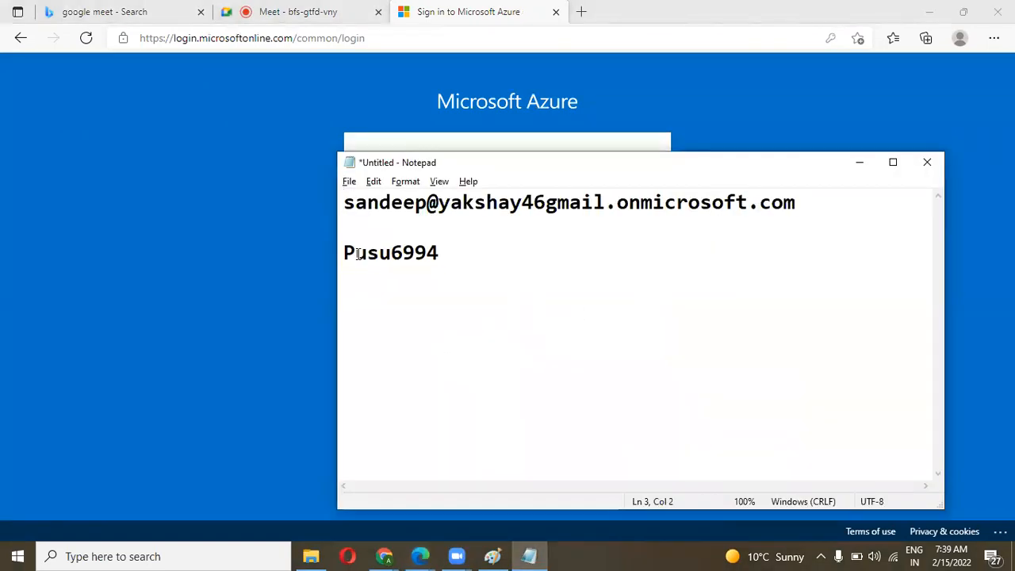
pyautogui.press('BackSpace')
pyautogui.write('K')
pyautogui.doubleClick(339, 252)
pyautogui.hotkey('alt', 'Tab')
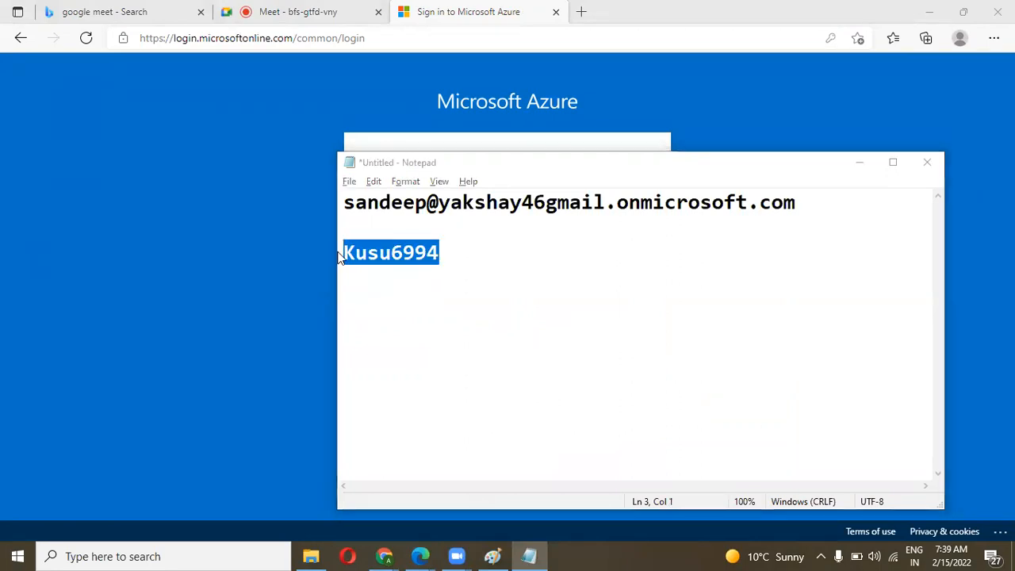
# Step: Enter and confirm the new password, submit it, and skip the extra security setup
pyautogui.hotkey('ctrl', 'v')
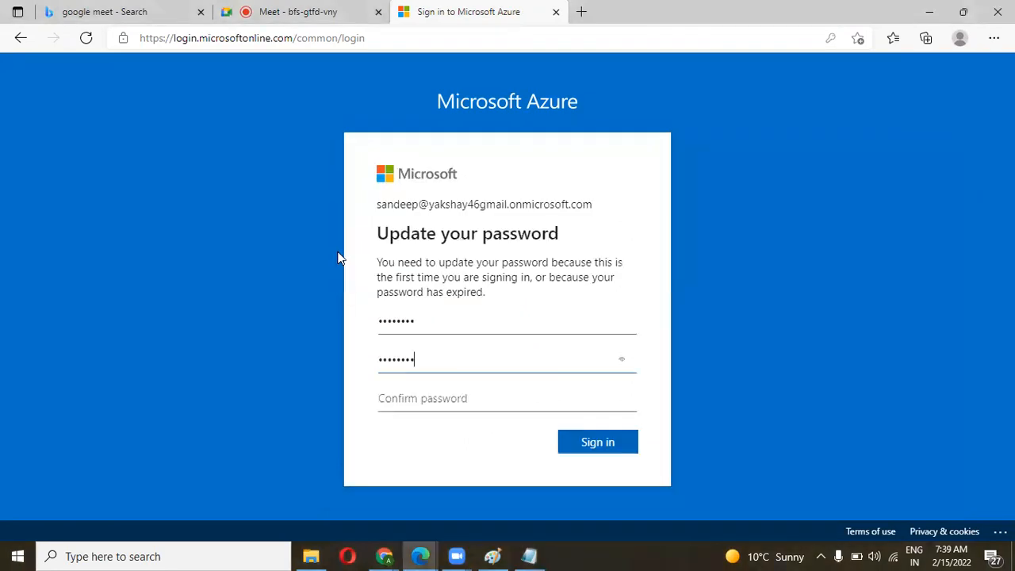
pyautogui.press('Tab')
pyautogui.hotkey('ctrl', 'v')
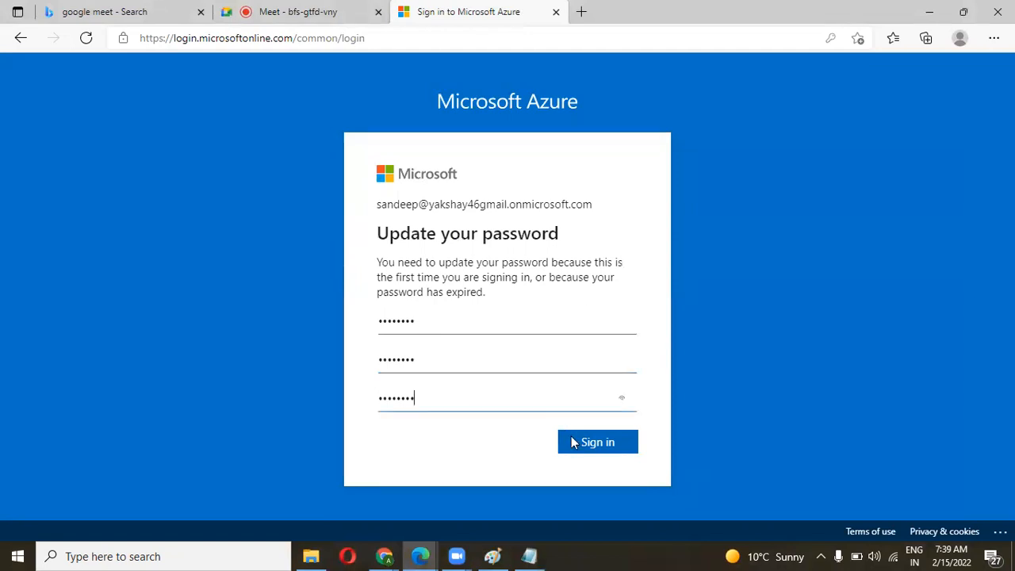
pyautogui.click(571, 437)
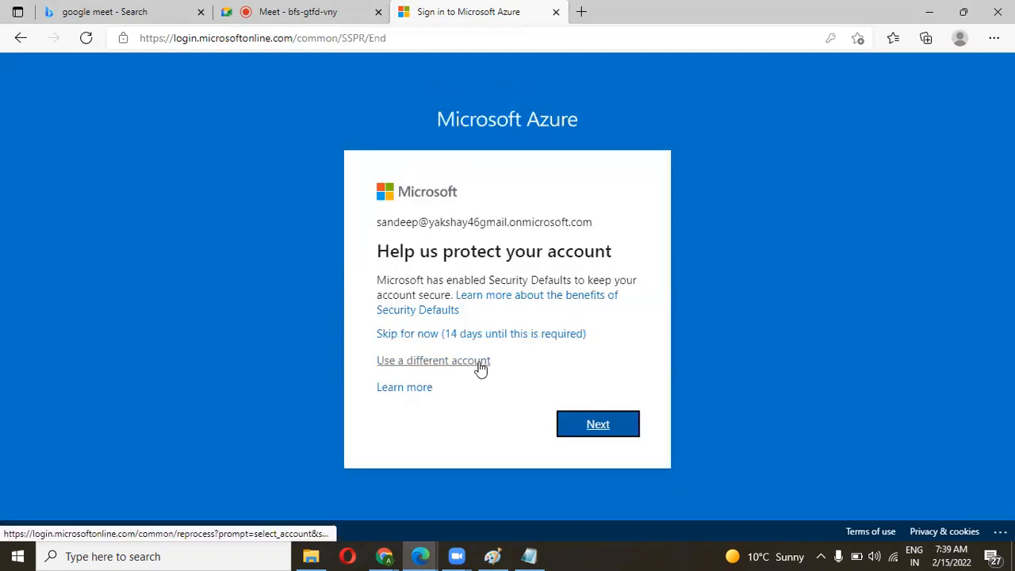
pyautogui.click(539, 333)
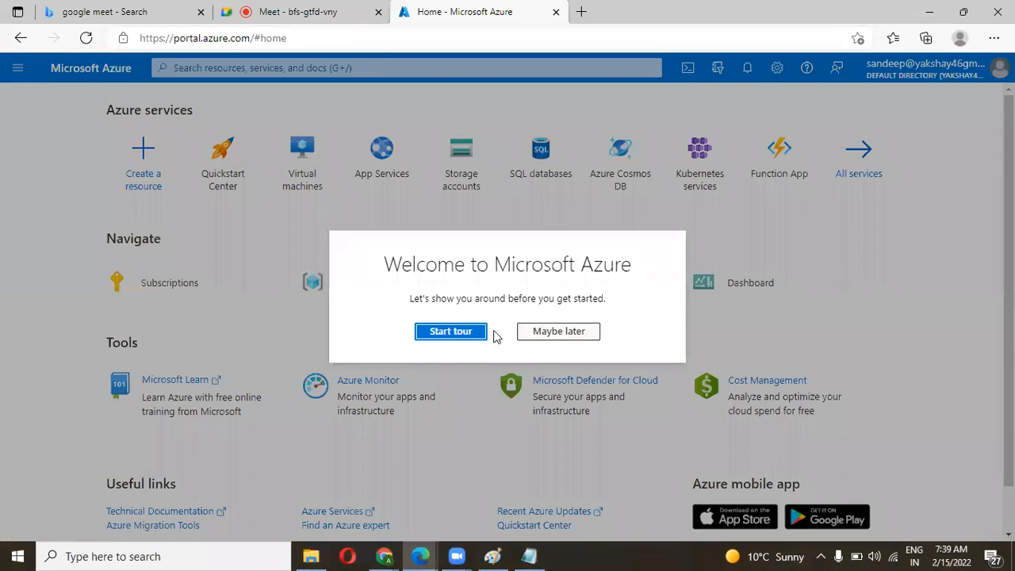
# Step: Dismiss the welcome tour and search 'storag', which opens the Quickstart Center
pyautogui.click(543, 334)
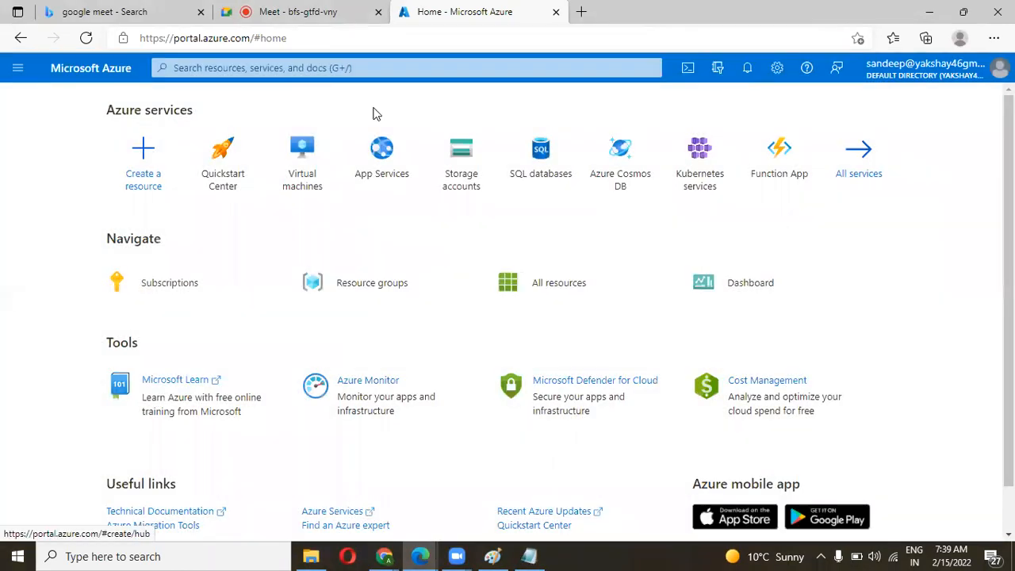
pyautogui.click(325, 67)
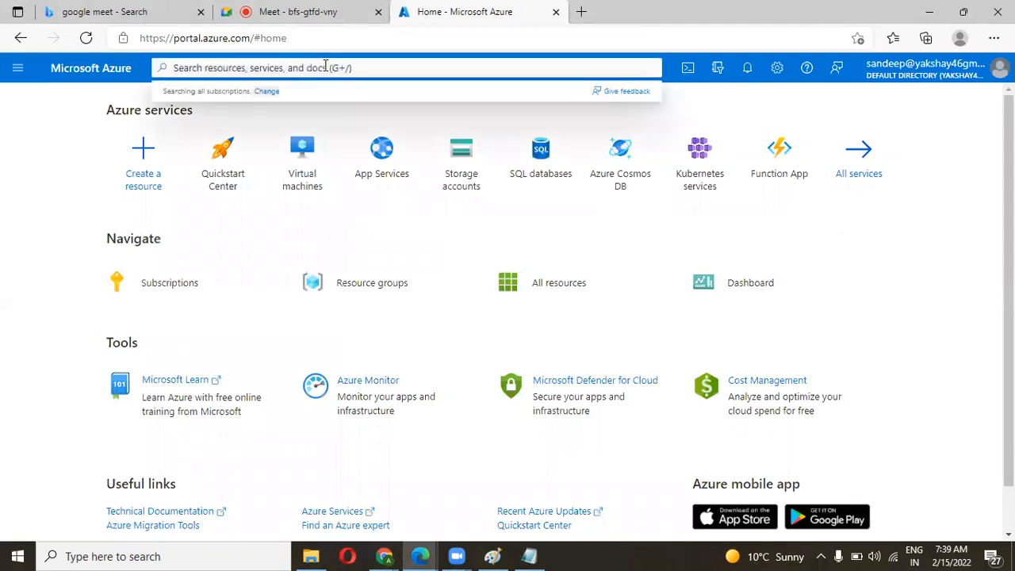
pyautogui.write('storag')
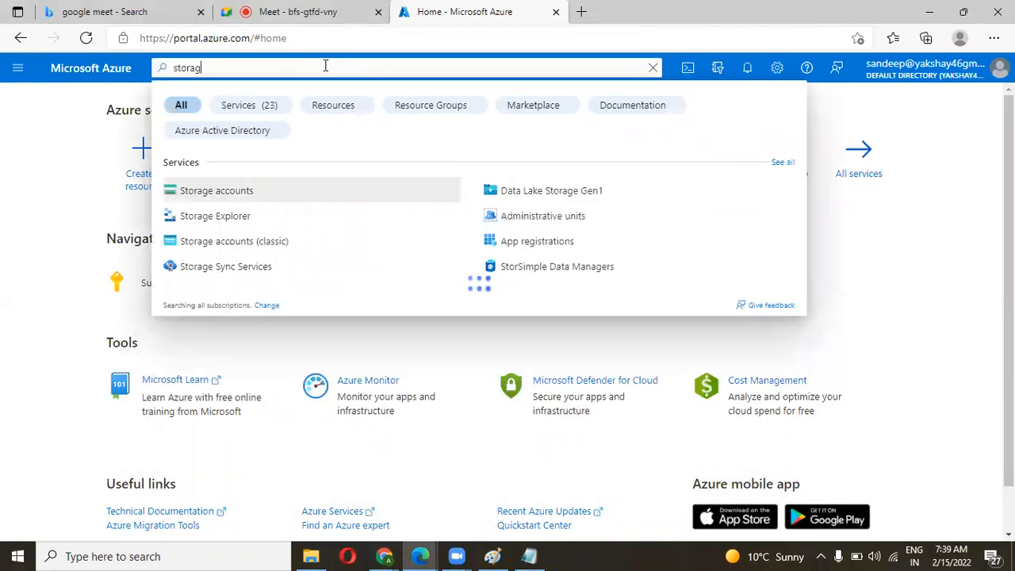
pyautogui.click(228, 193)
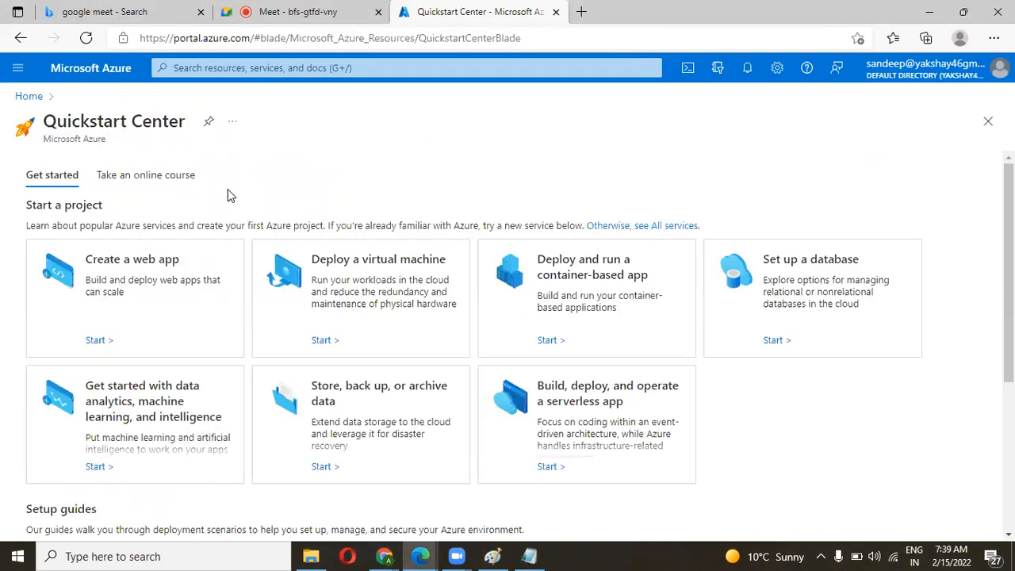
# Step: Search 'stor' to open Storage accounts and dismiss the page tour tips
pyautogui.click(247, 69)
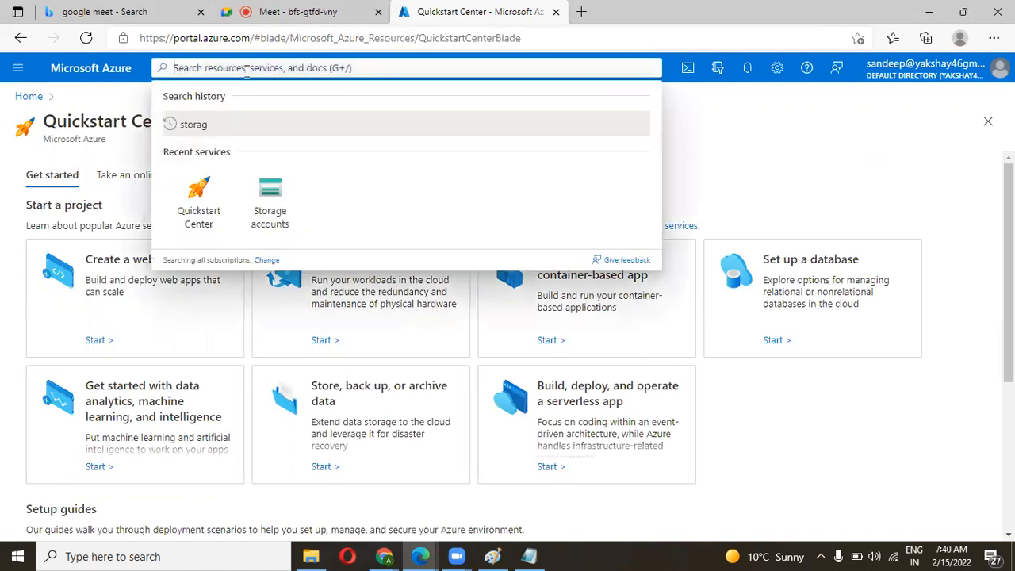
pyautogui.write('stor')
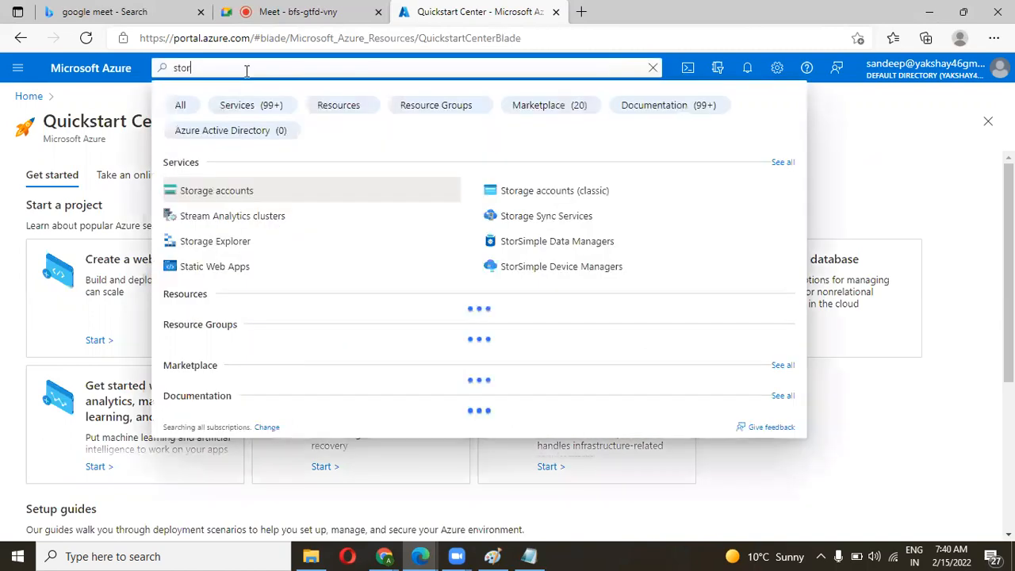
pyautogui.click(222, 198)
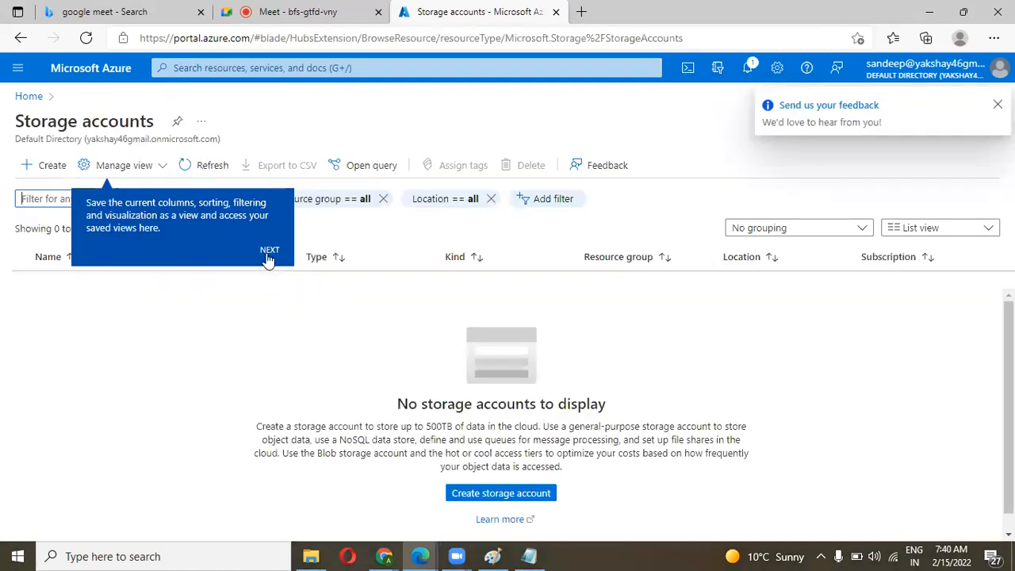
pyautogui.click(270, 249)
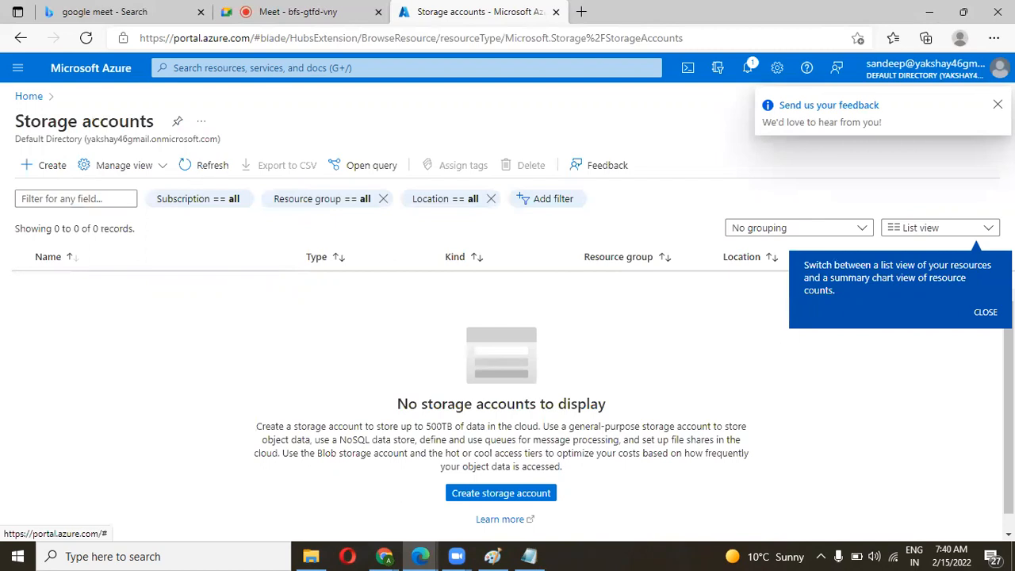
pyautogui.click(985, 313)
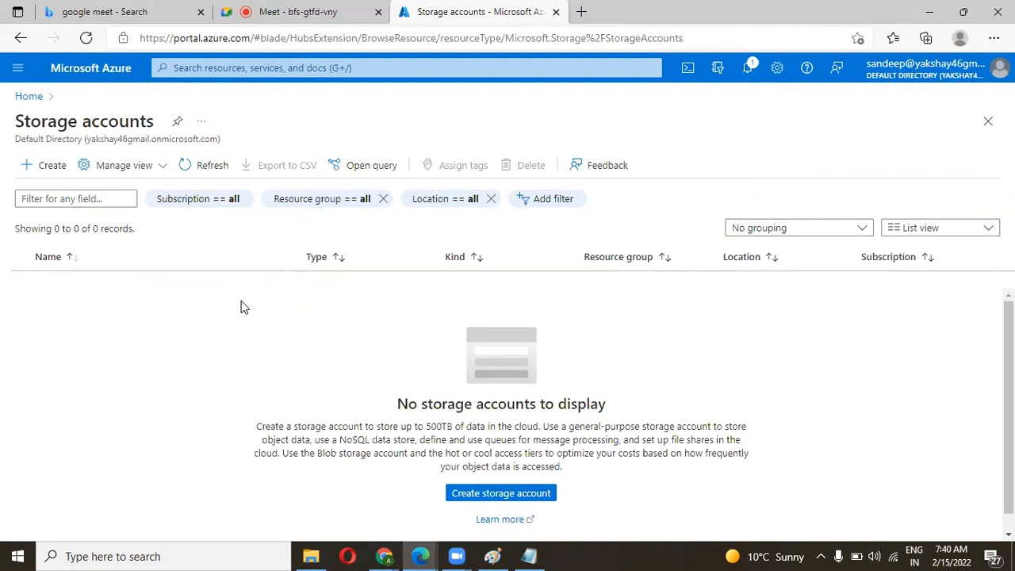
# Step: Return to the admin's window and open the Pay-As-You-Go subscription's Resources list
pyautogui.click(388, 555)
pyautogui.click(425, 516)
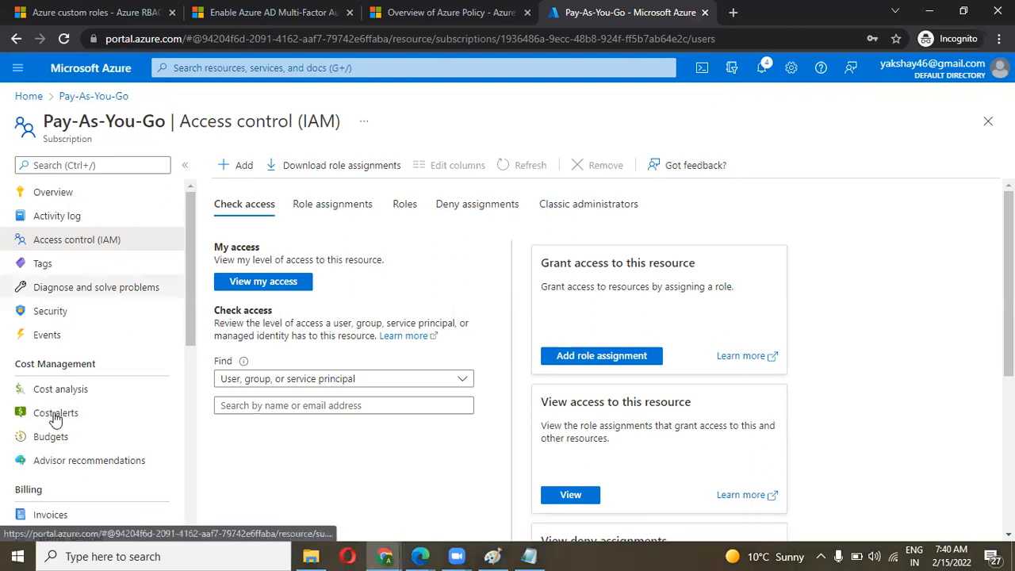
pyautogui.scroll(-3, 55, 419)
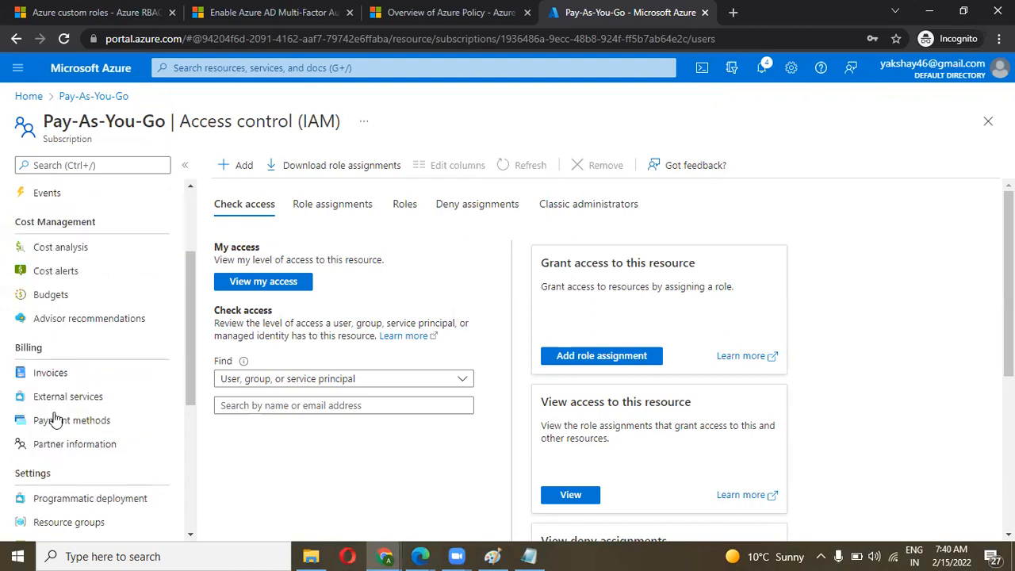
pyautogui.scroll(-3, 64, 418)
pyautogui.click(74, 418)
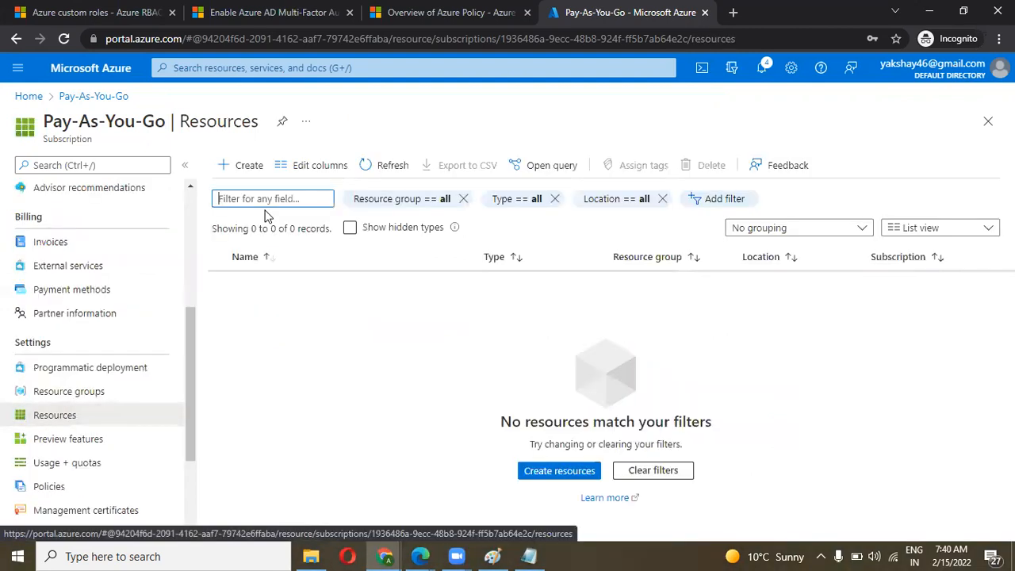
# Step: Create a resource by searching 'storage account' and starting a new Storage account
pyautogui.click(241, 165)
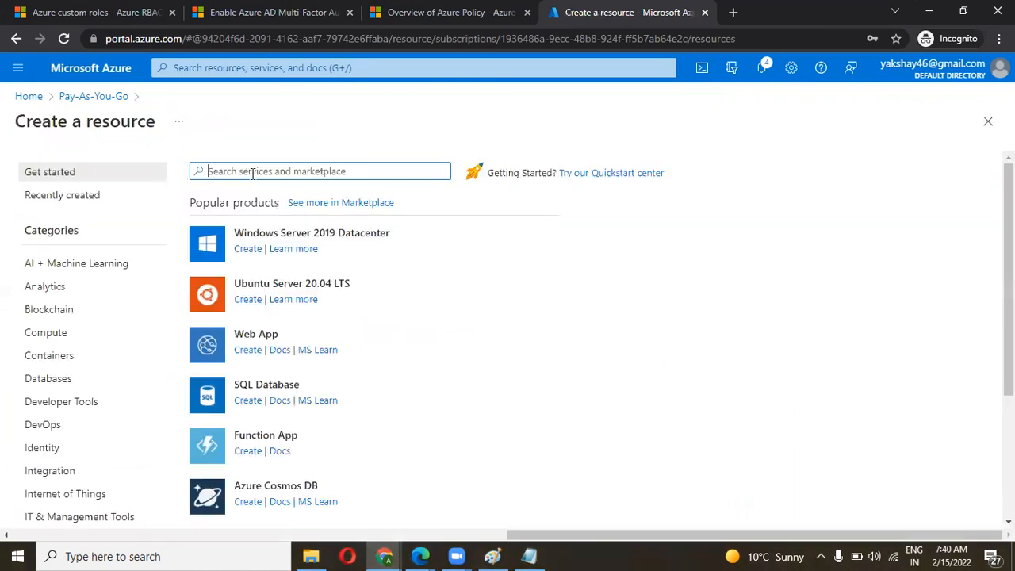
pyautogui.write('storag')
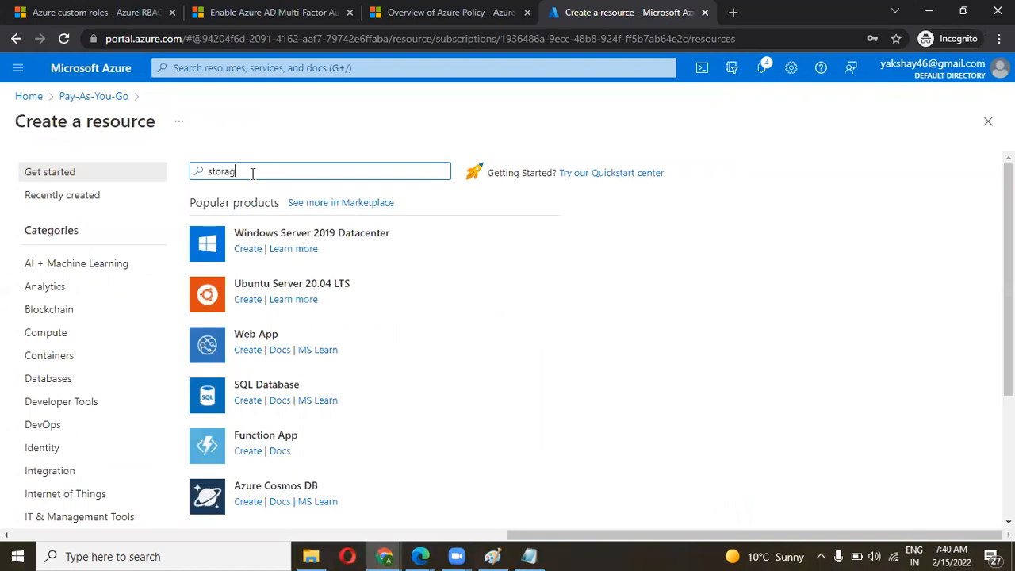
pyautogui.write('e')
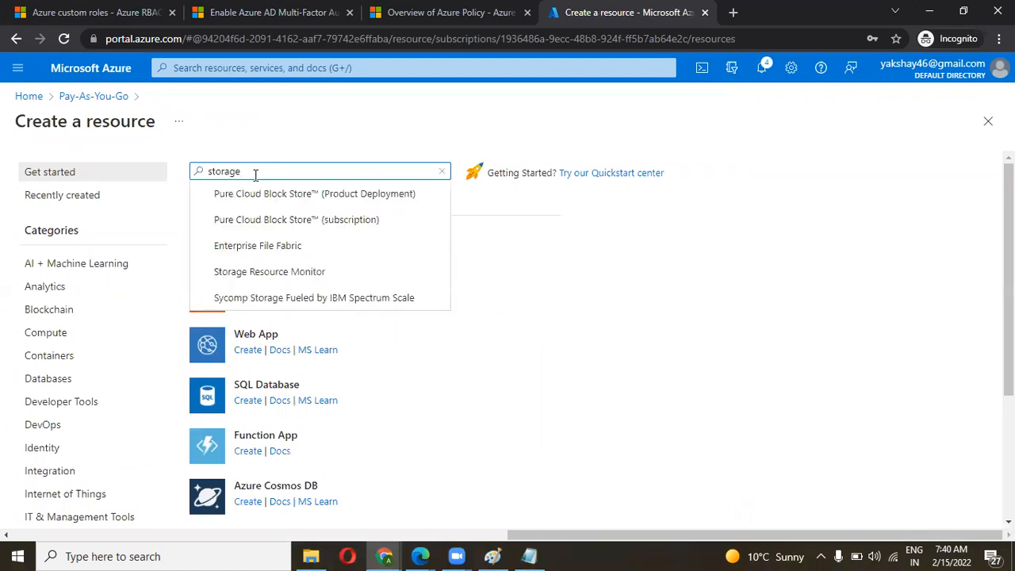
pyautogui.write(' account')
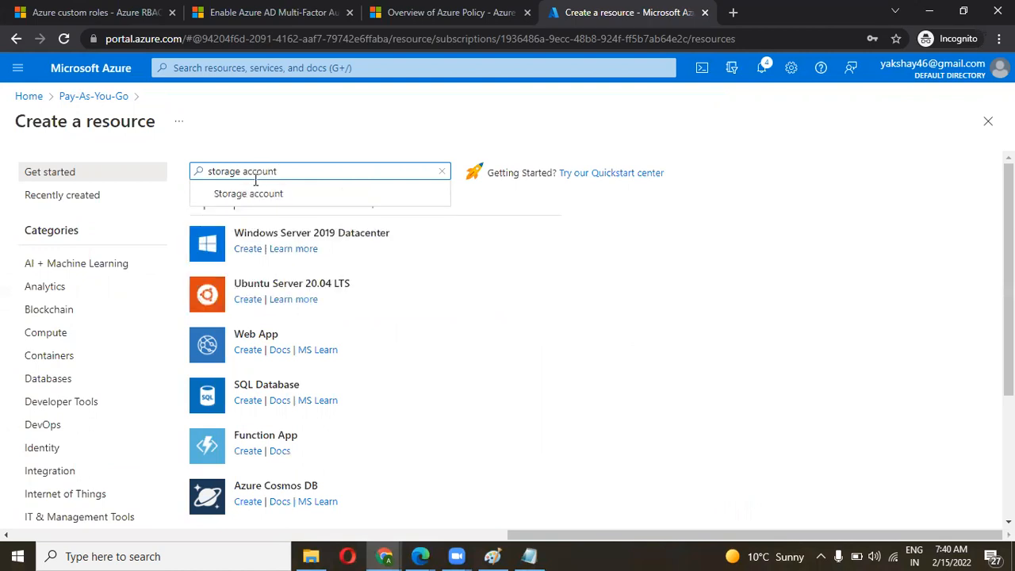
pyautogui.click(255, 195)
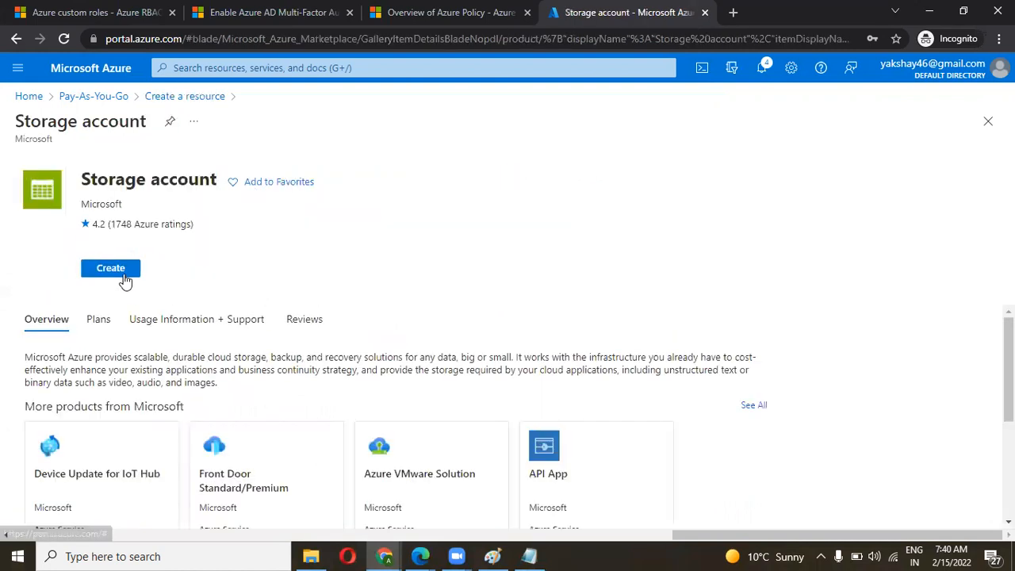
pyautogui.click(125, 273)
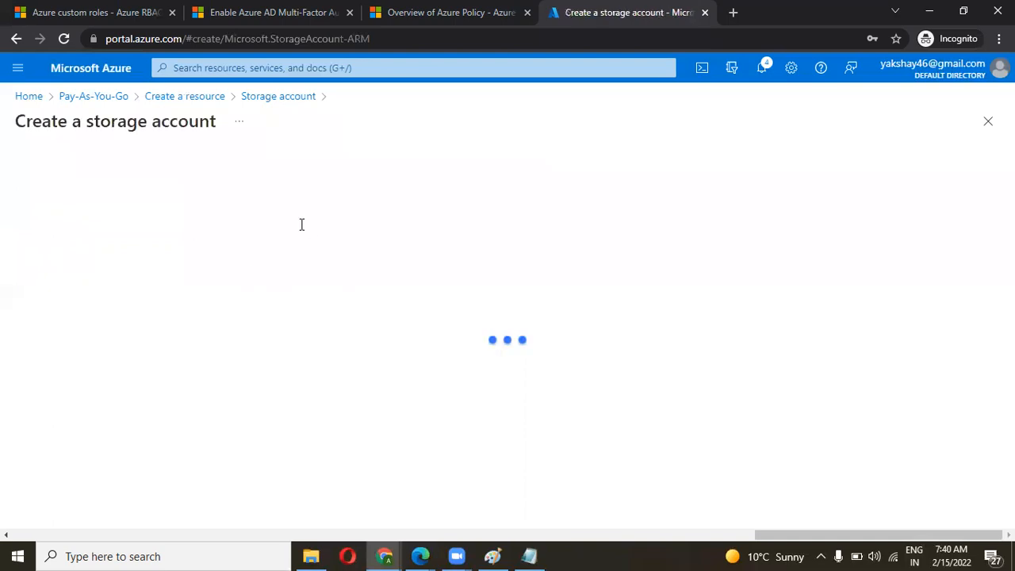
# Step: Choose resource group Cloud_Team and name the storage account confidentaldata
pyautogui.scroll(-1, 296, 393)
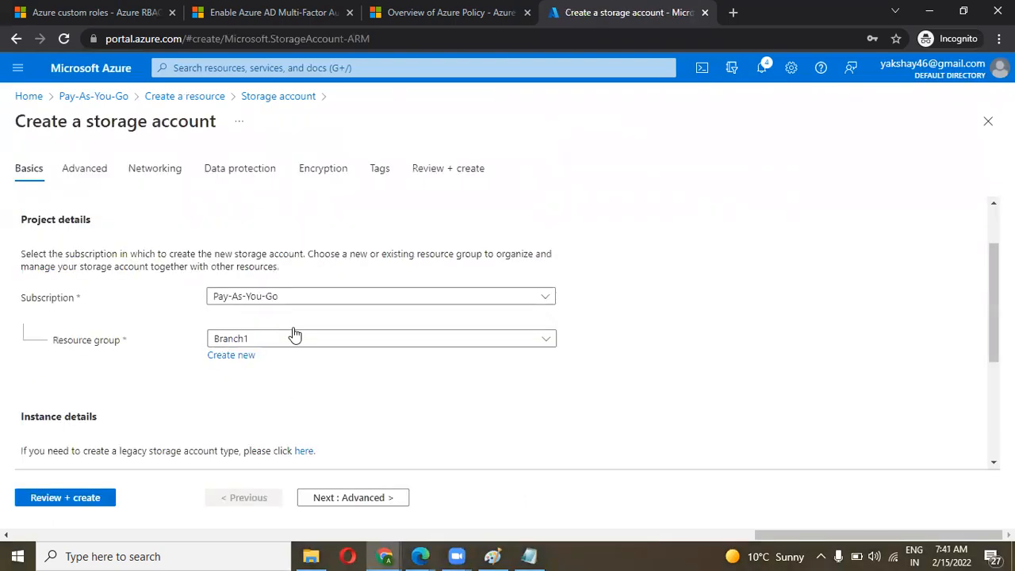
pyautogui.click(292, 339)
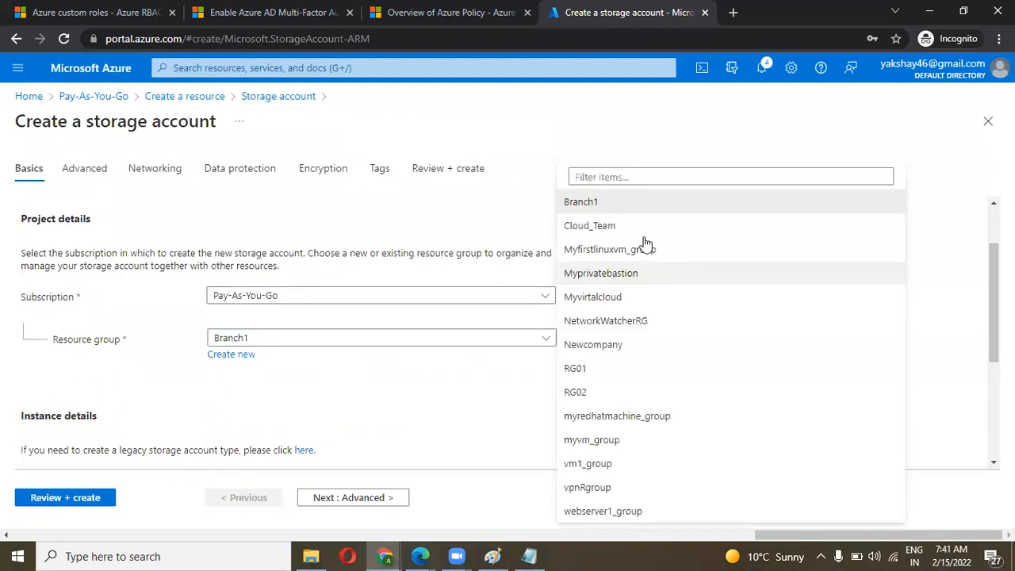
pyautogui.press('Return')
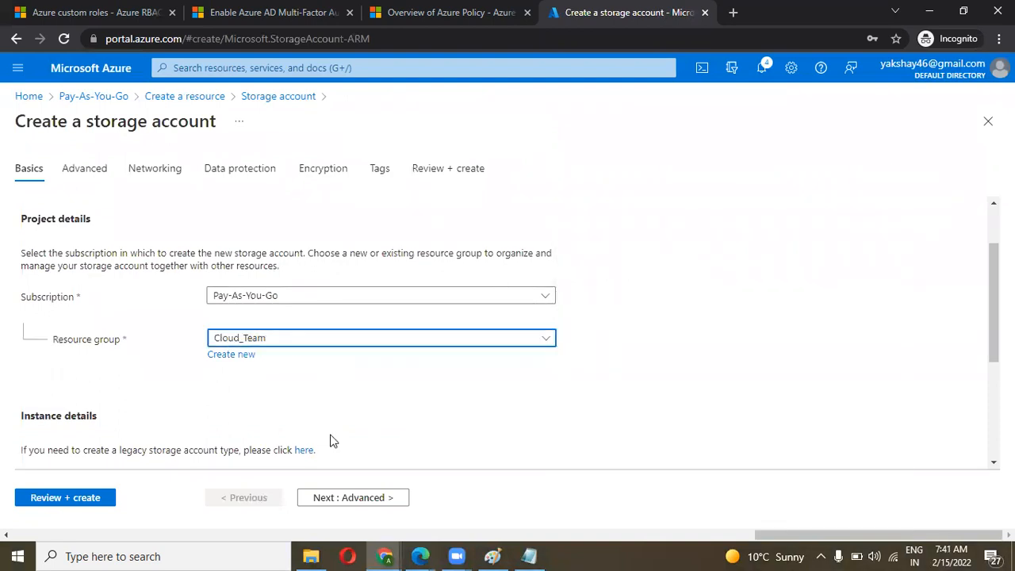
pyautogui.scroll(-2, 258, 341)
pyautogui.click(249, 345)
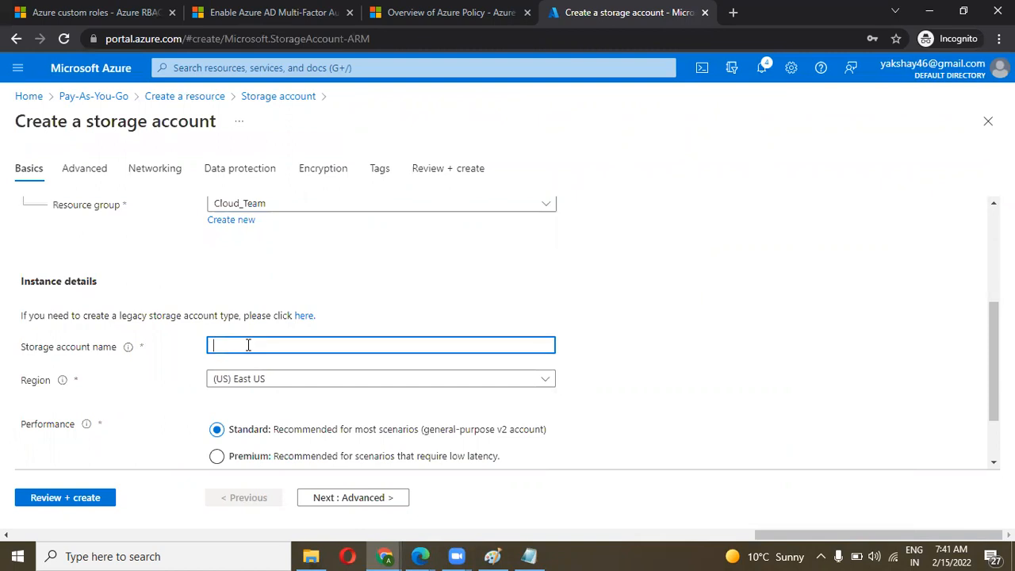
pyautogui.write('Mystoragedeo')
pyautogui.press('BackSpace')
pyautogui.hotkey('ctrl', 'a')
pyautogui.press('BackSpace')
pyautogui.write('My')
pyautogui.hotkey('ctrl', 'a')
pyautogui.write('confi')
pyautogui.write('dentialdata')
# Step: Skip through Advanced, Networking and Data protection tabs, then review and create the account
pyautogui.click(327, 504)
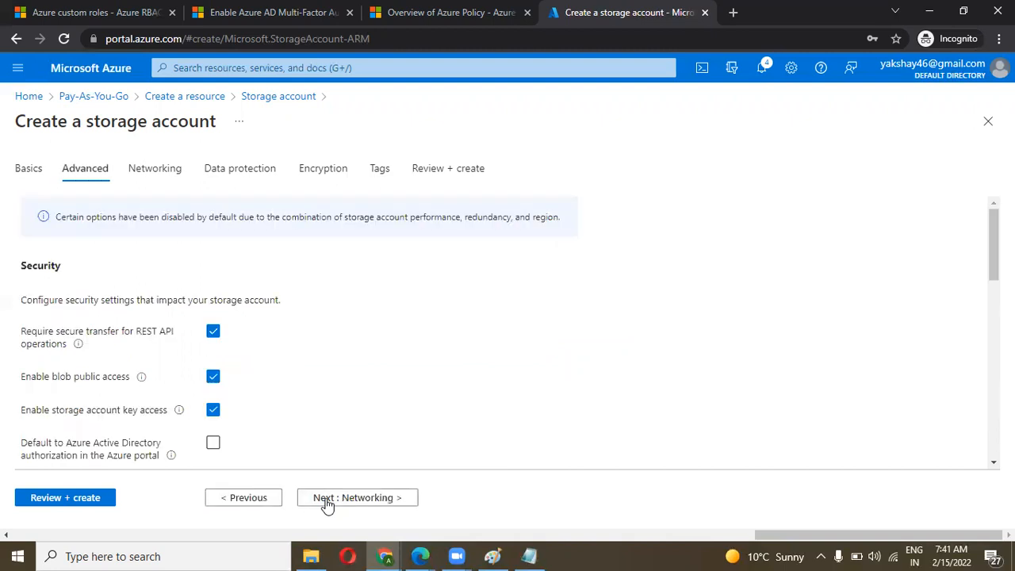
pyautogui.click(327, 504)
pyautogui.click(327, 504)
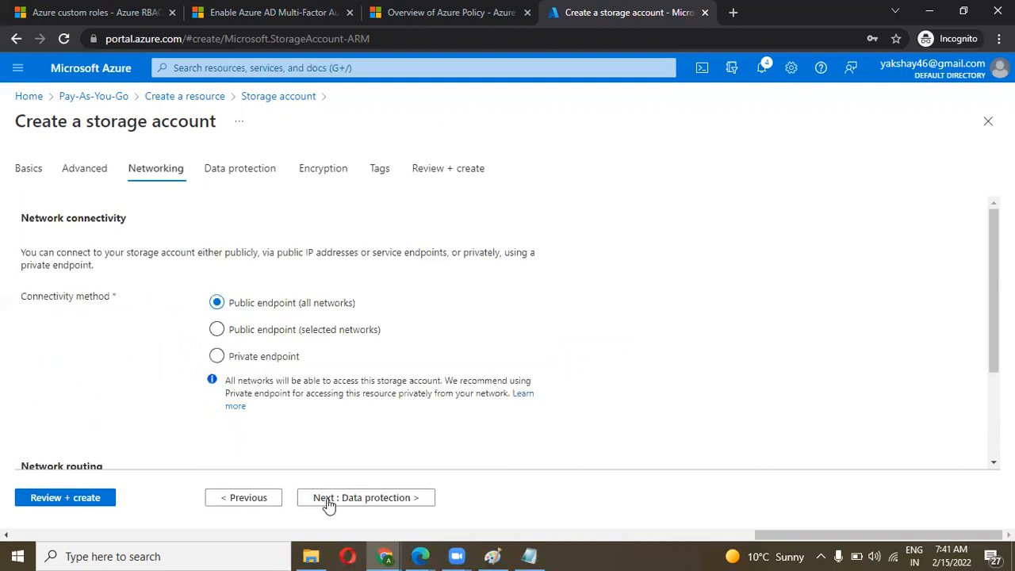
pyautogui.click(65, 497)
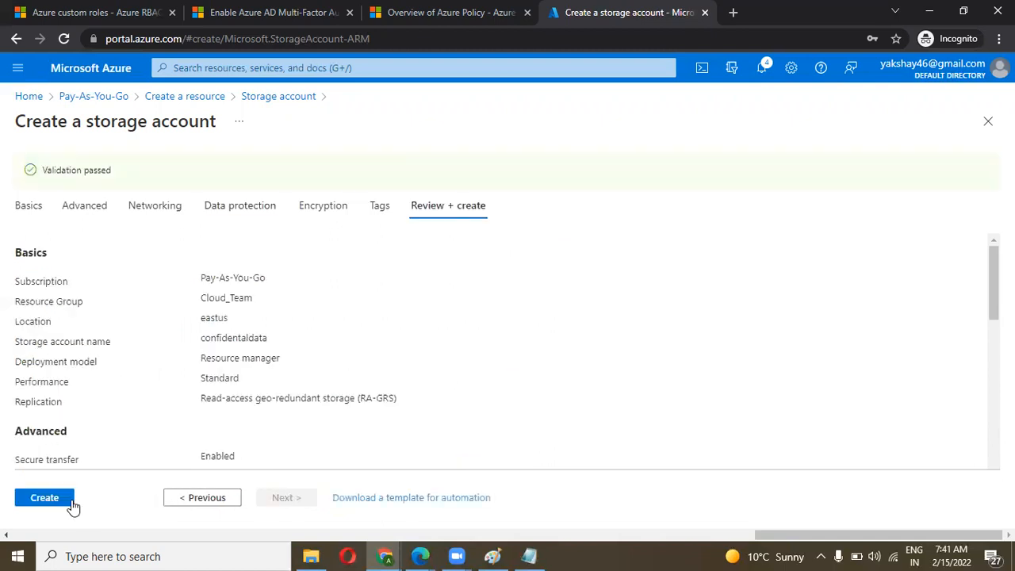
pyautogui.click(61, 502)
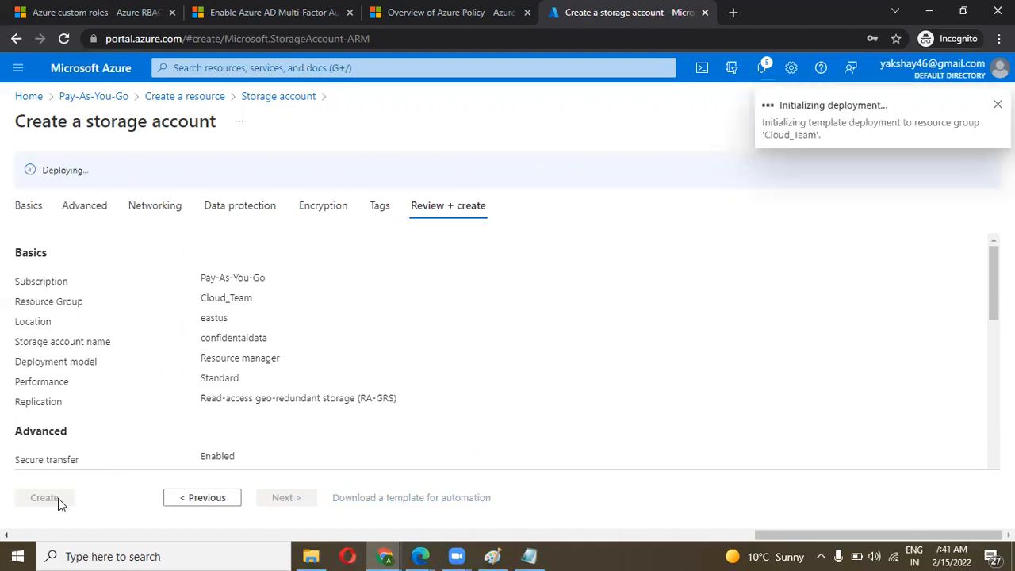
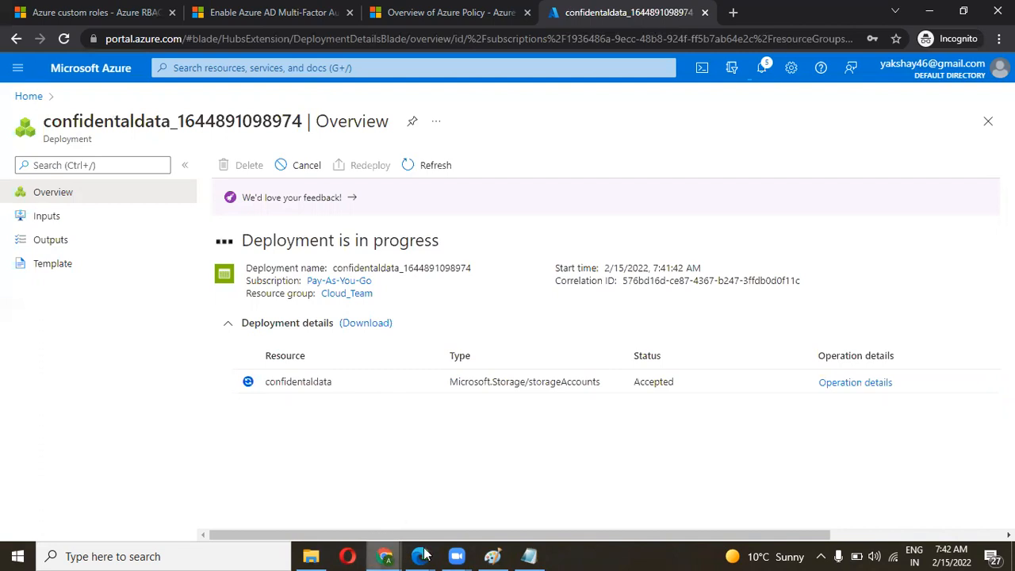
# Step: Refresh the second user's Storage accounts list several times; it stays empty
pyautogui.moveTo(424, 553)
pyautogui.click(382, 500)
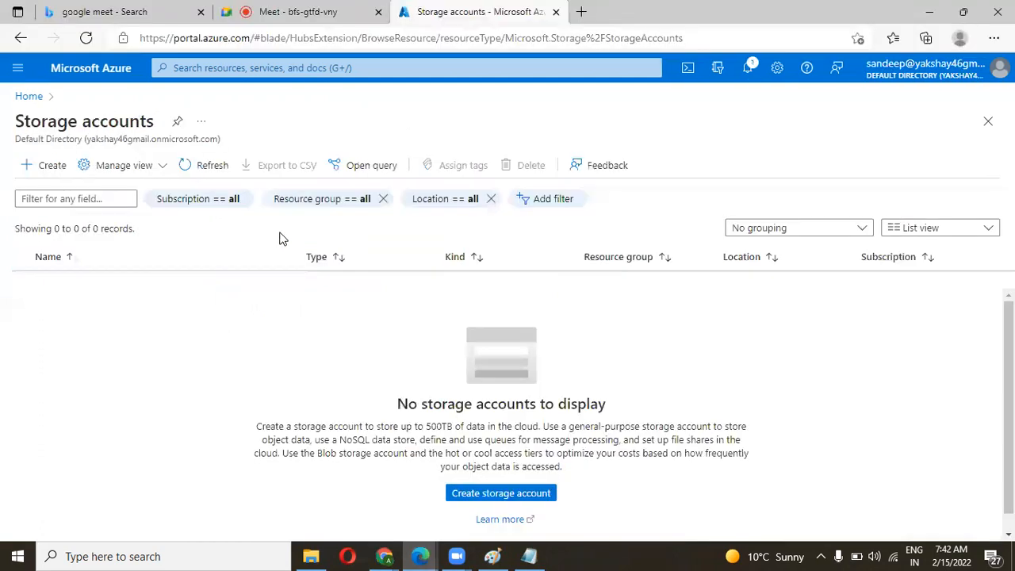
pyautogui.click(210, 164)
pyautogui.click(205, 168)
pyautogui.click(198, 166)
# Step: Open the newly deployed confidentaldata account as admin, then return to the second user's window
pyautogui.moveTo(385, 555)
pyautogui.click(436, 497)
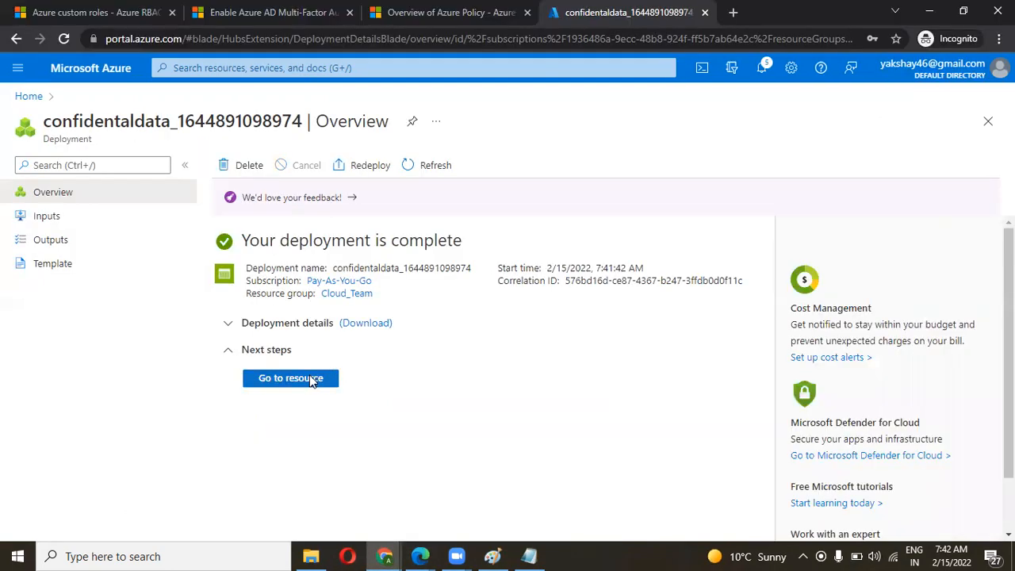
pyautogui.click(313, 380)
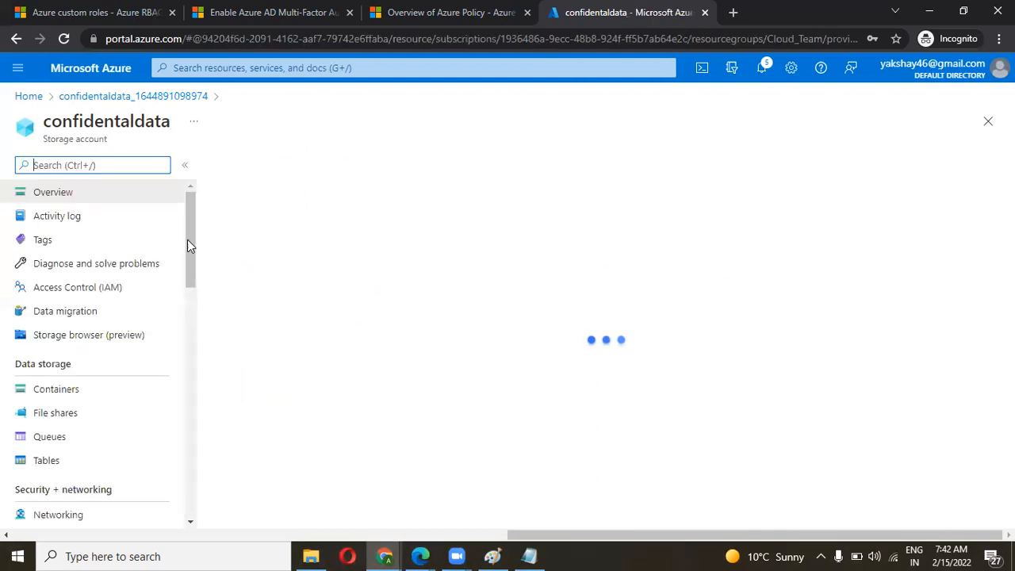
pyautogui.moveTo(426, 555)
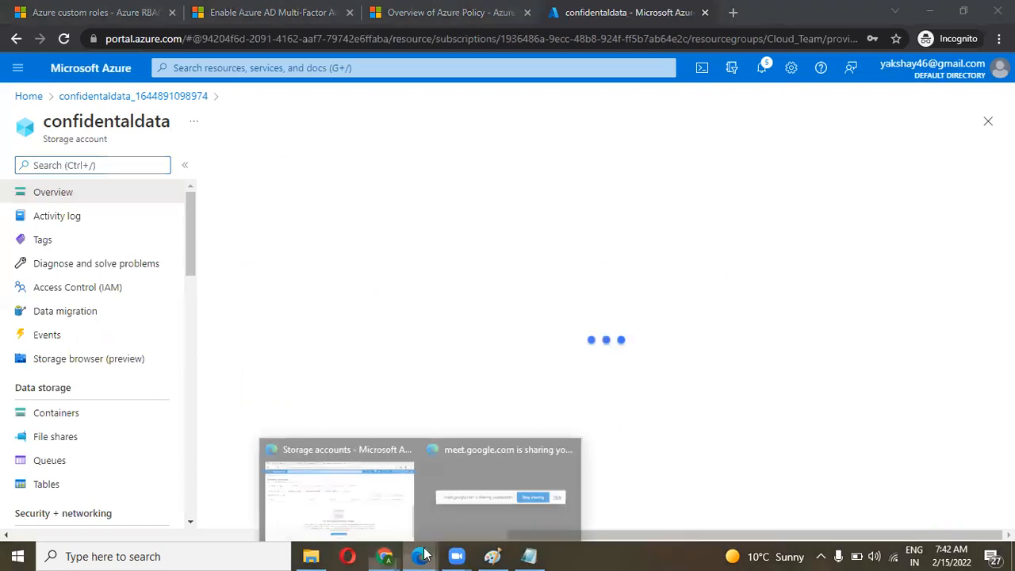
pyautogui.click(391, 506)
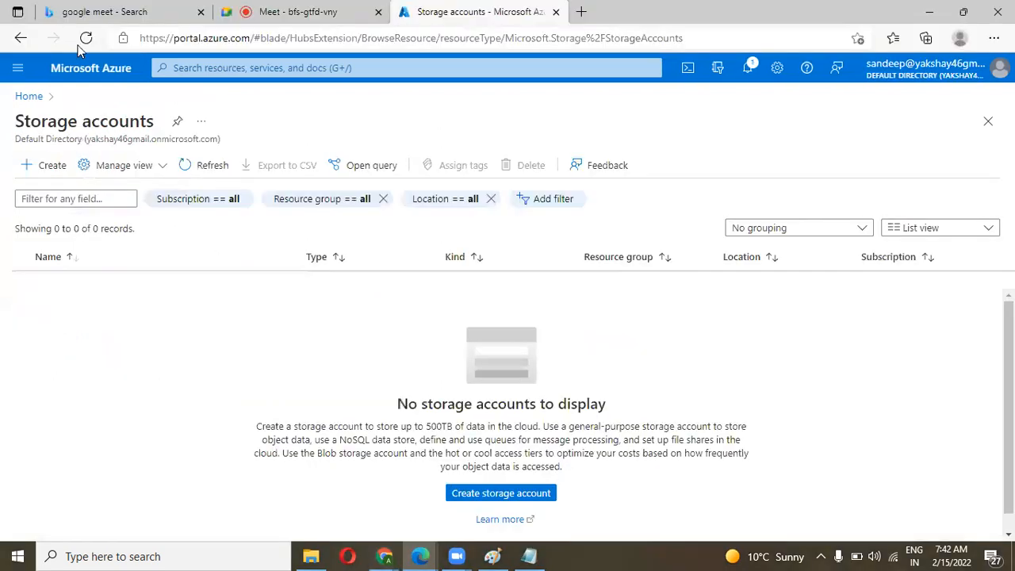
# Step: Reload the list, open confidentaldata, and try its Containers, which returns AuthorizationFailed
pyautogui.click(86, 40)
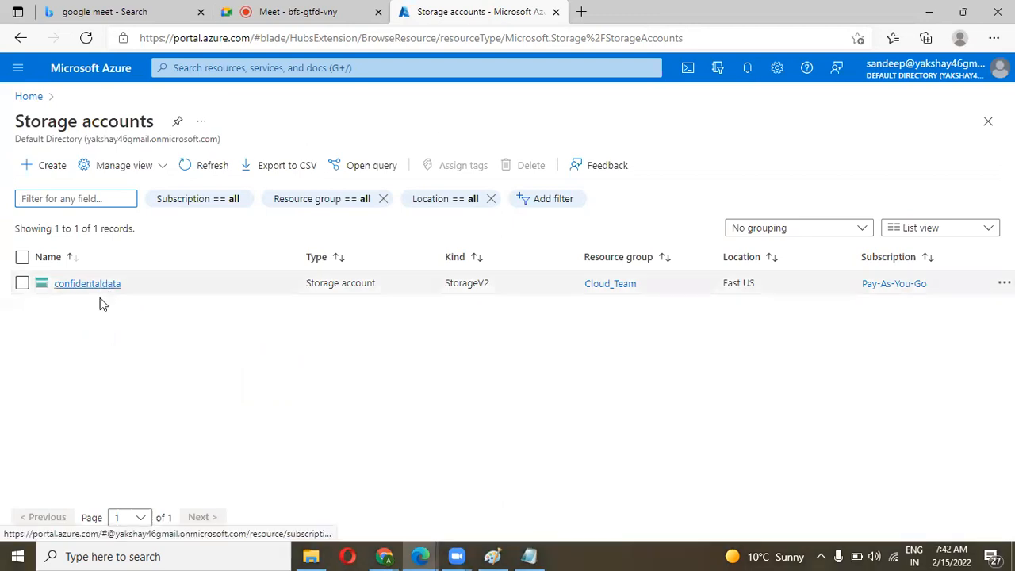
pyautogui.click(87, 287)
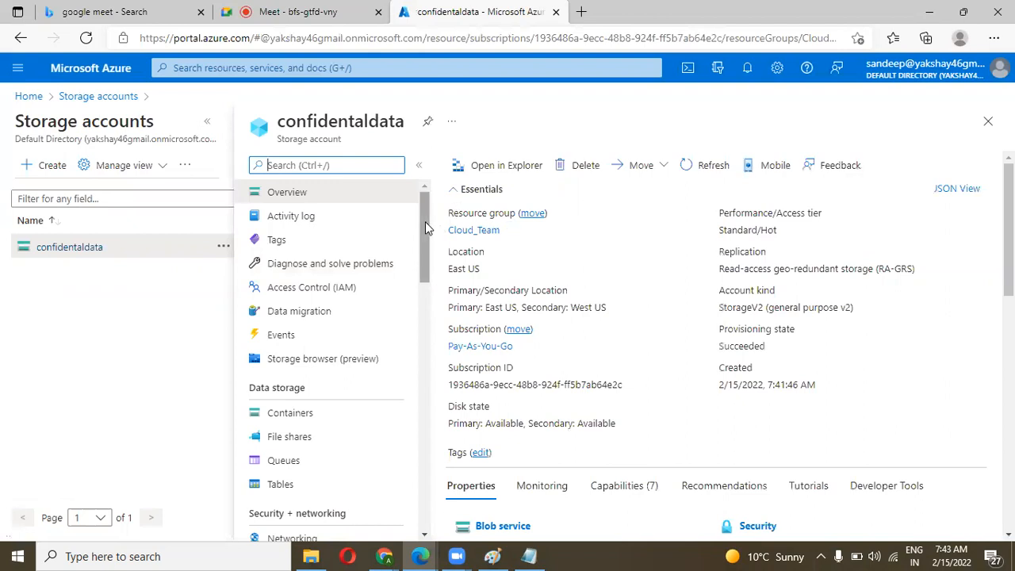
pyautogui.moveTo(425, 233); pyautogui.dragTo(425, 234)
pyautogui.scroll(-1, 338, 378)
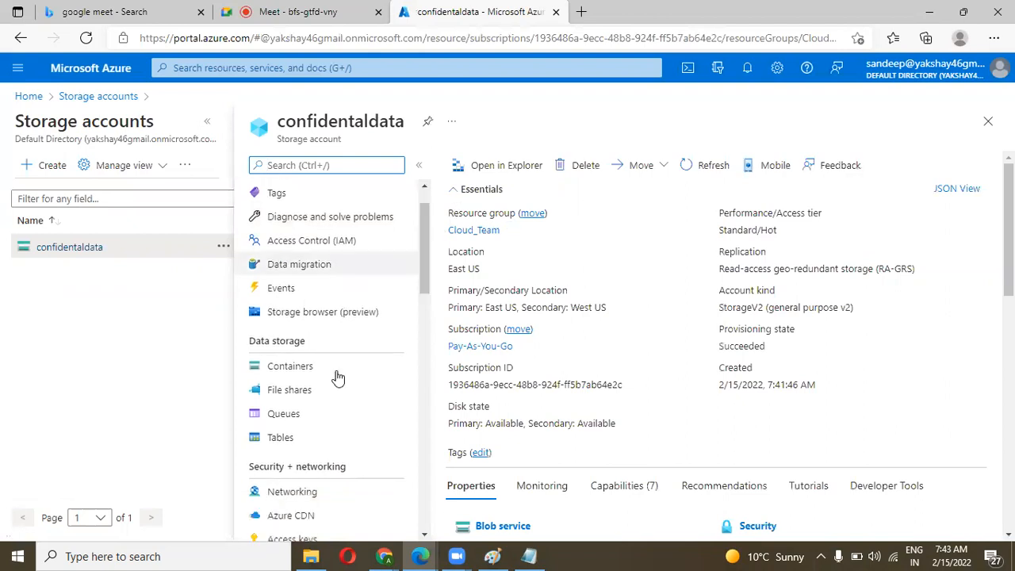
pyautogui.click(337, 379)
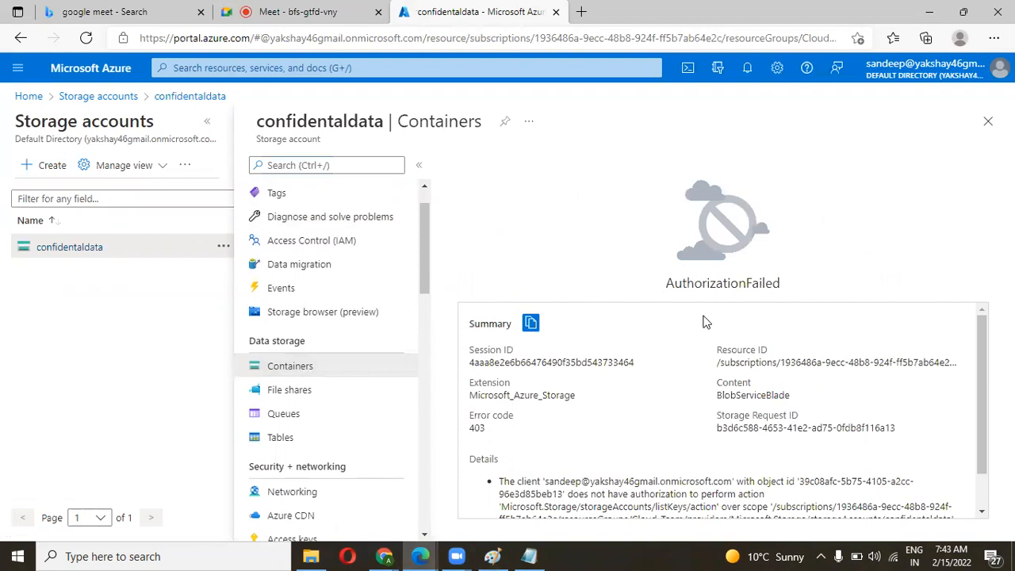
# Step: Scroll through the AuthorizationFailed error details for the containers
pyautogui.scroll(-1, 705, 322)
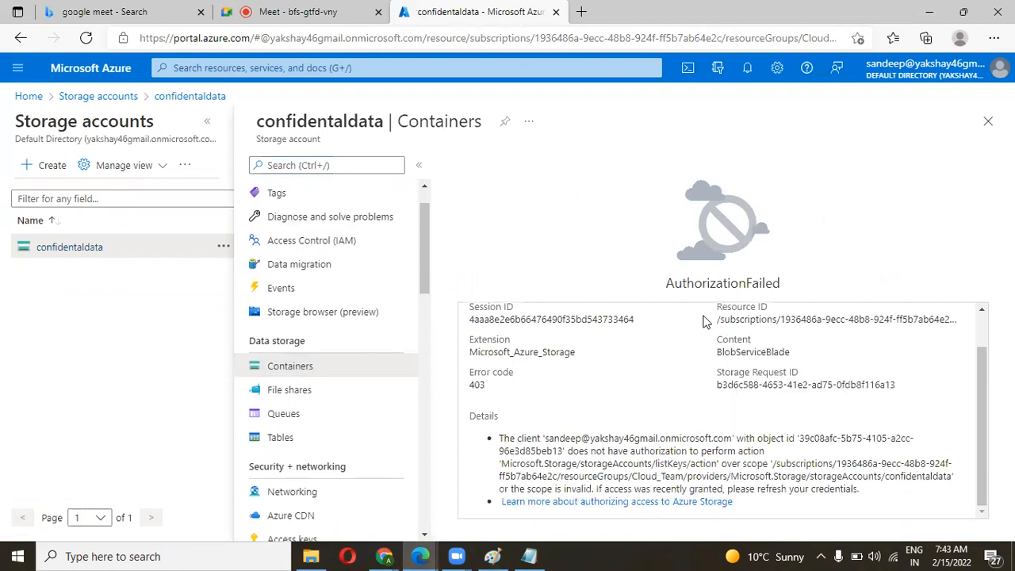
pyautogui.scroll(1, 705, 322)
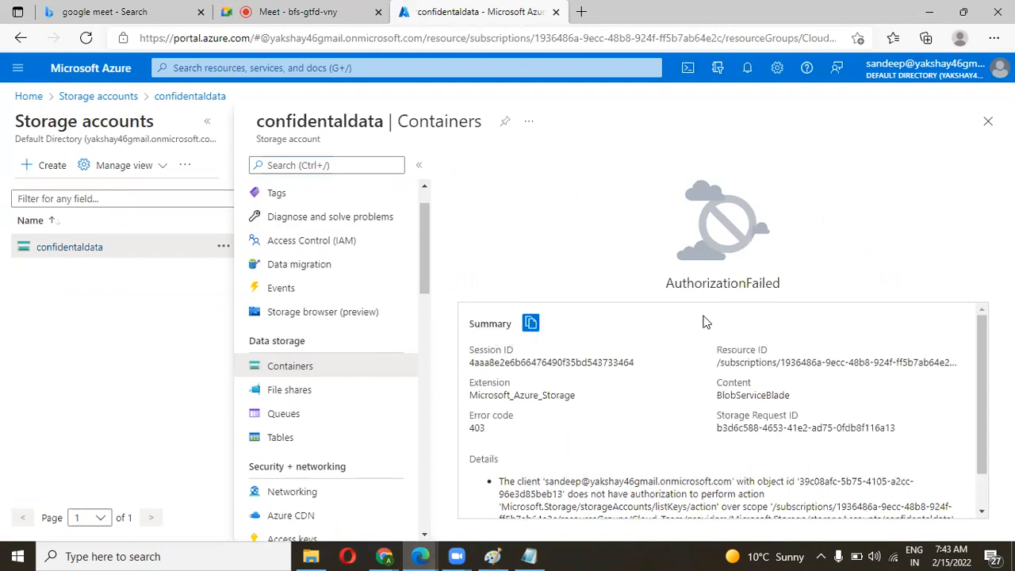
pyautogui.scroll(-1, 704, 322)
pyautogui.scroll(-1, 704, 322)
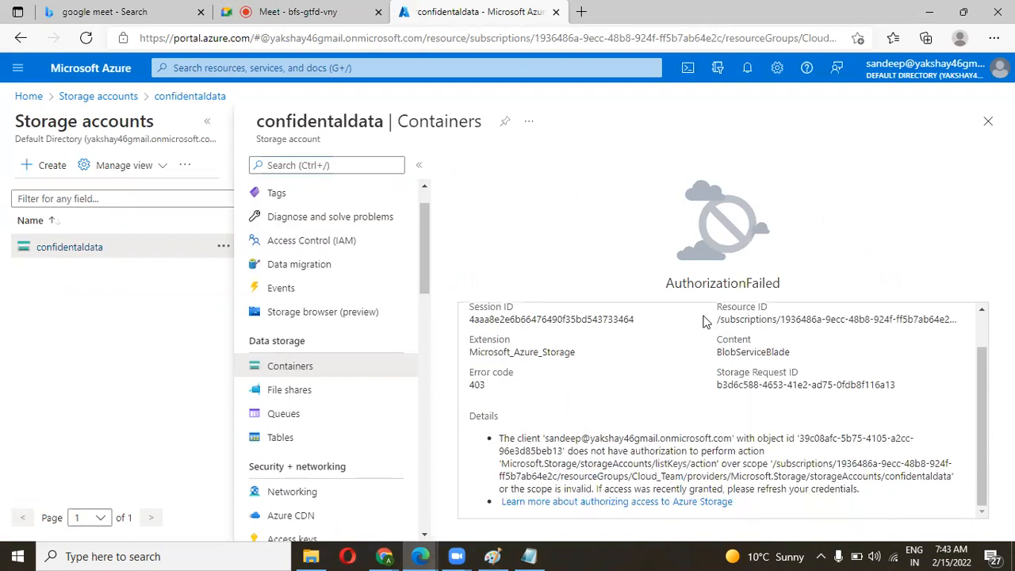
pyautogui.scroll(1, 705, 322)
pyautogui.scroll(1, 704, 322)
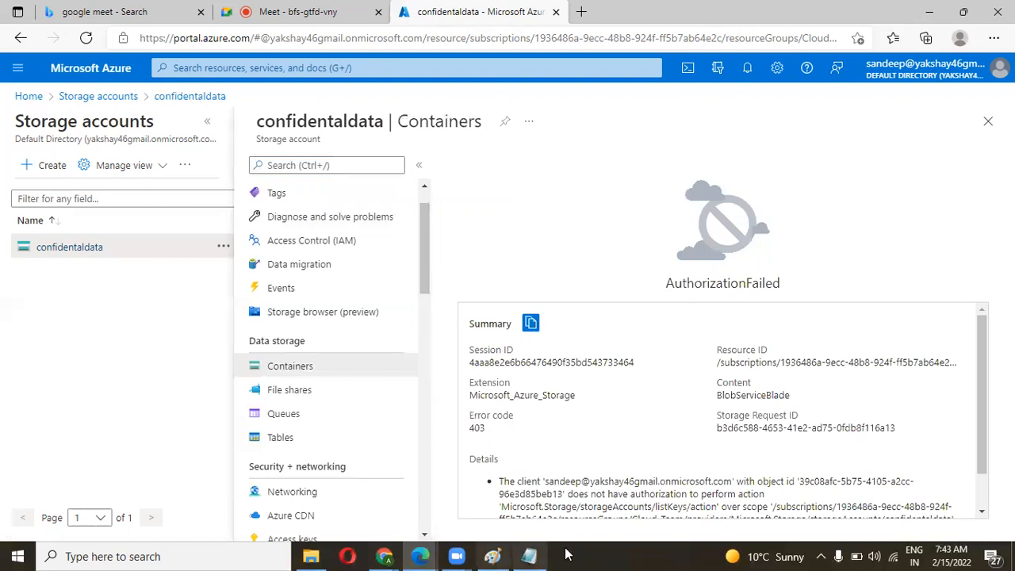
pyautogui.scroll(-1, 570, 434)
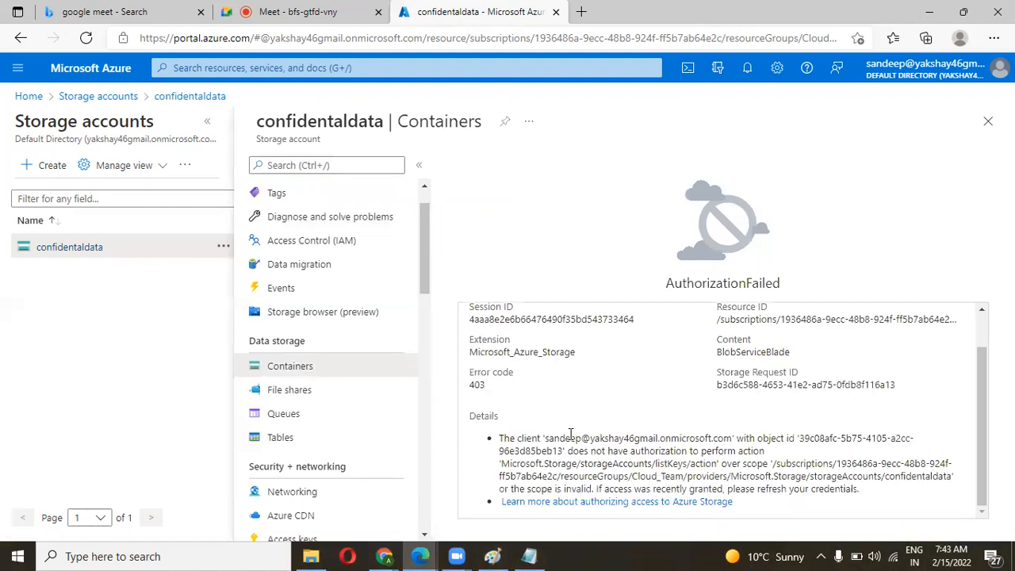
pyautogui.scroll(1, 656, 481)
# Step: Dismiss the volume popup and select the confidentaldata name in the blade title
pyautogui.click(875, 555)
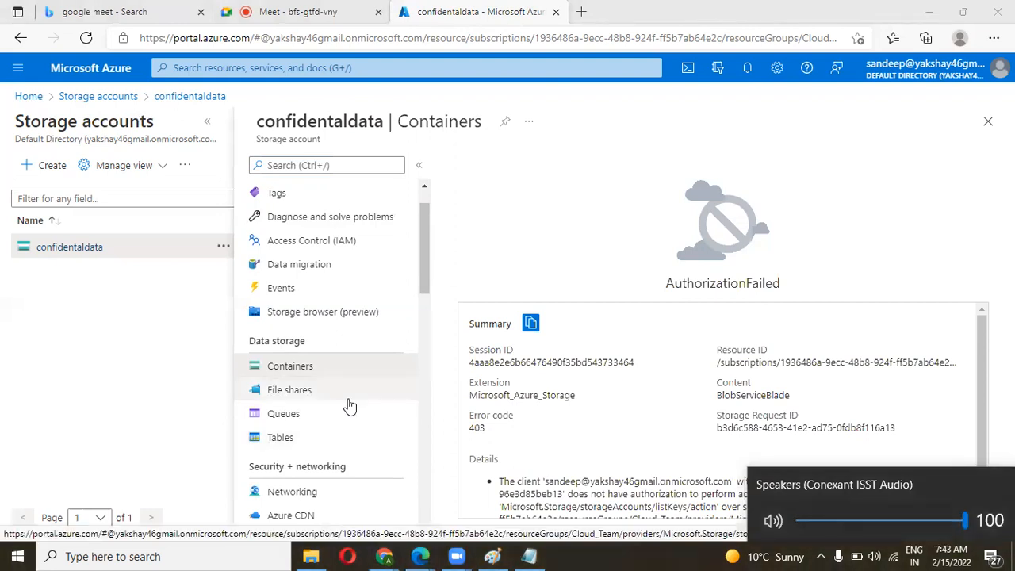
pyautogui.click(163, 385)
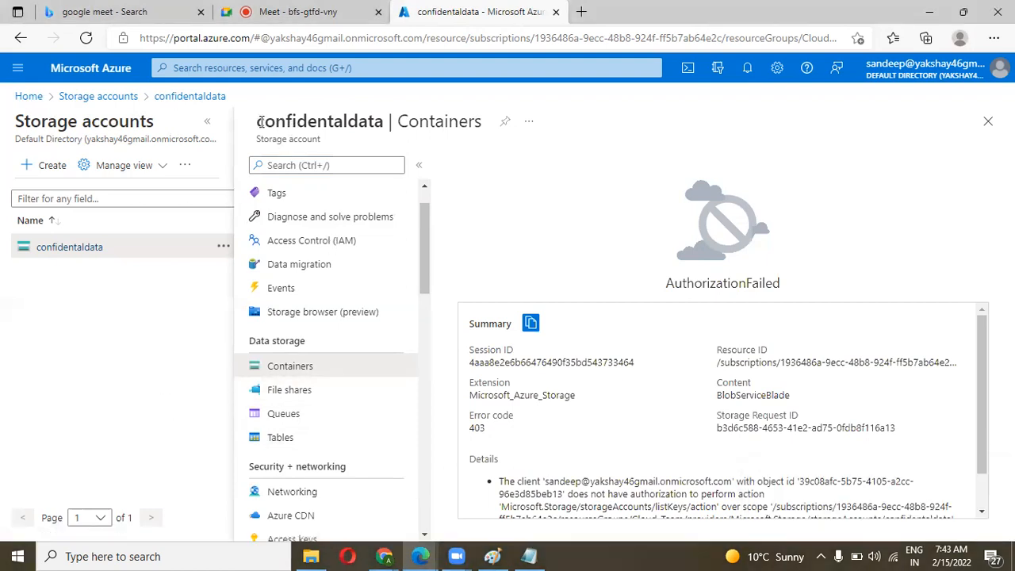
pyautogui.doubleClick(363, 121)
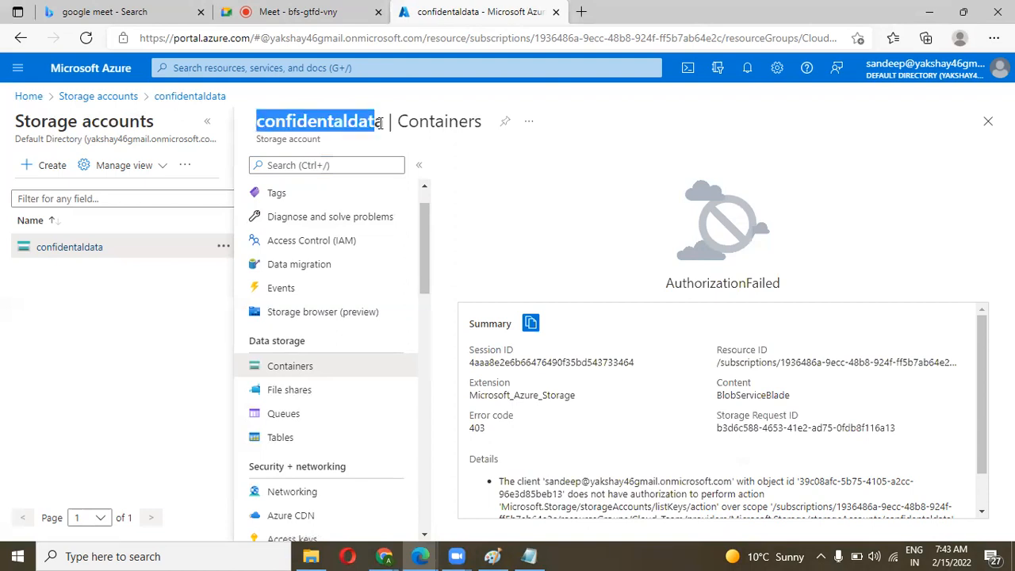
pyautogui.moveTo(381, 125); pyautogui.dragTo(383, 123)
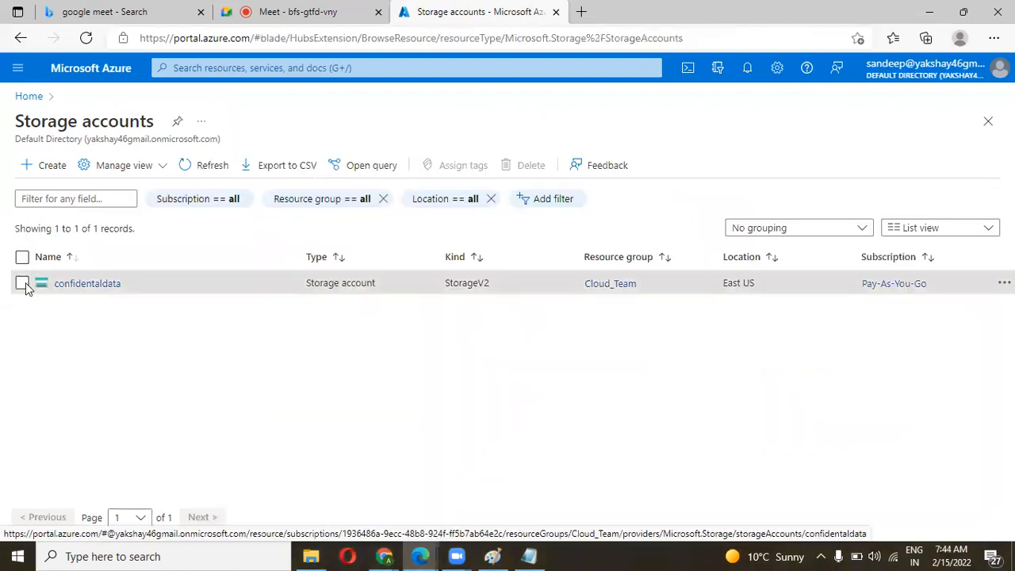
# Step: Toggle the confidentaldata checkbox, then start a new storage account and check Resource group options
pyautogui.click(23, 284)
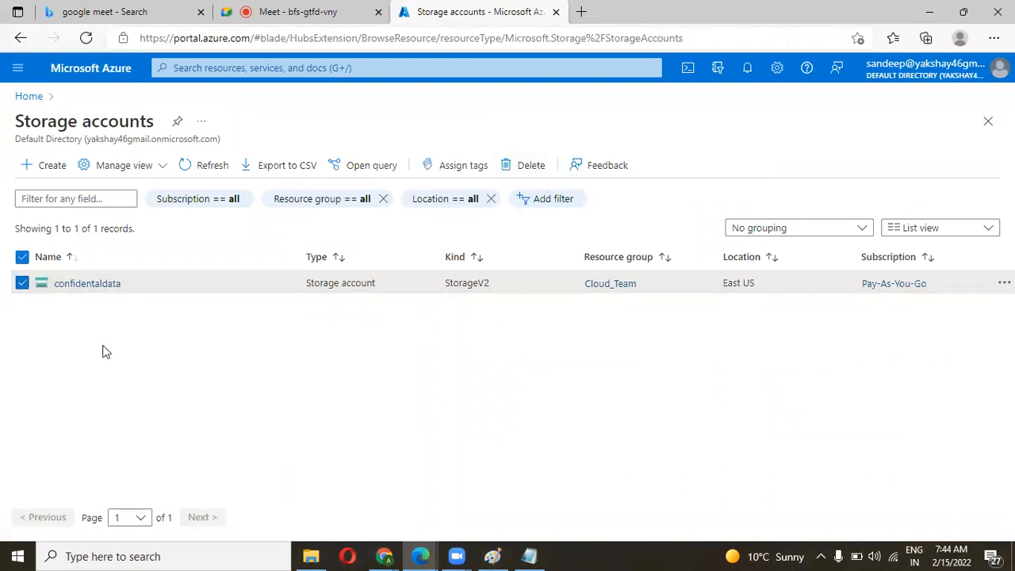
pyautogui.click(22, 287)
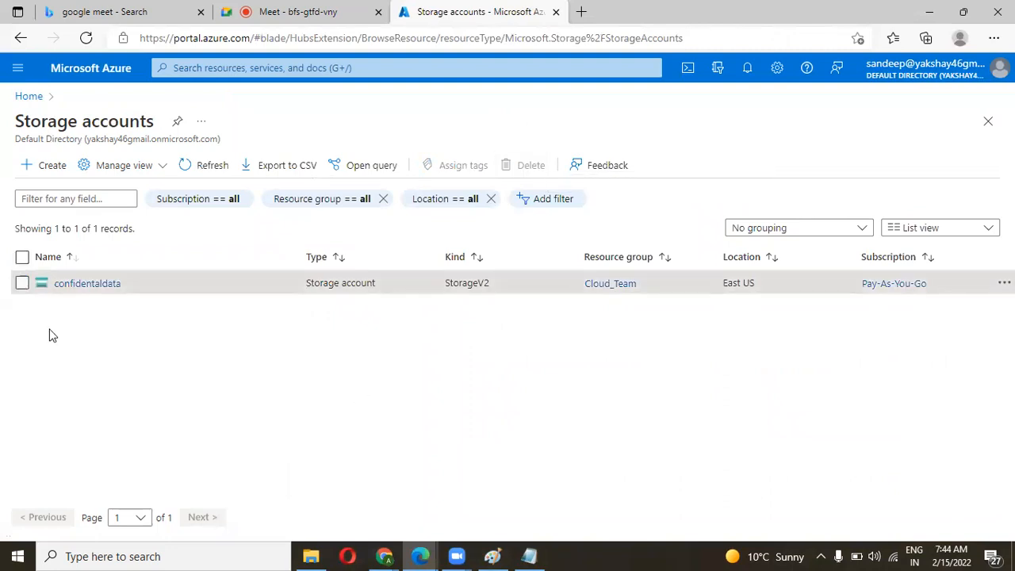
pyautogui.click(38, 173)
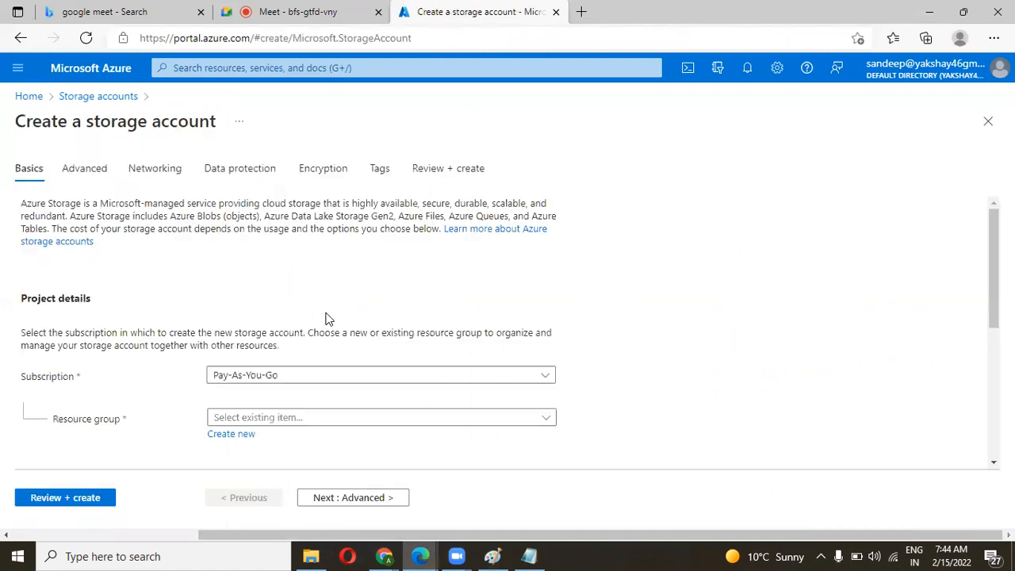
pyautogui.click(335, 420)
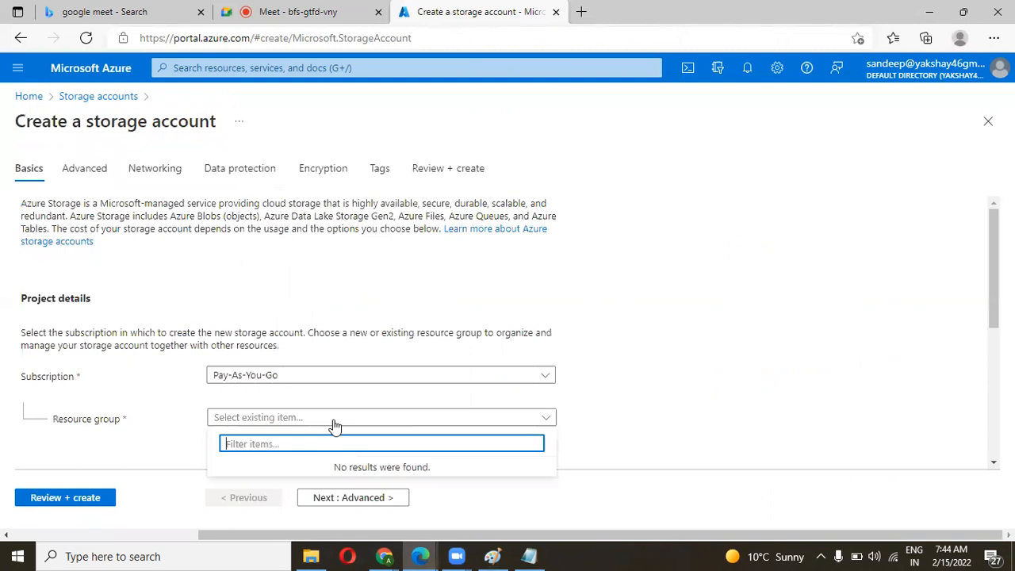
pyautogui.scroll(-1, 446, 389)
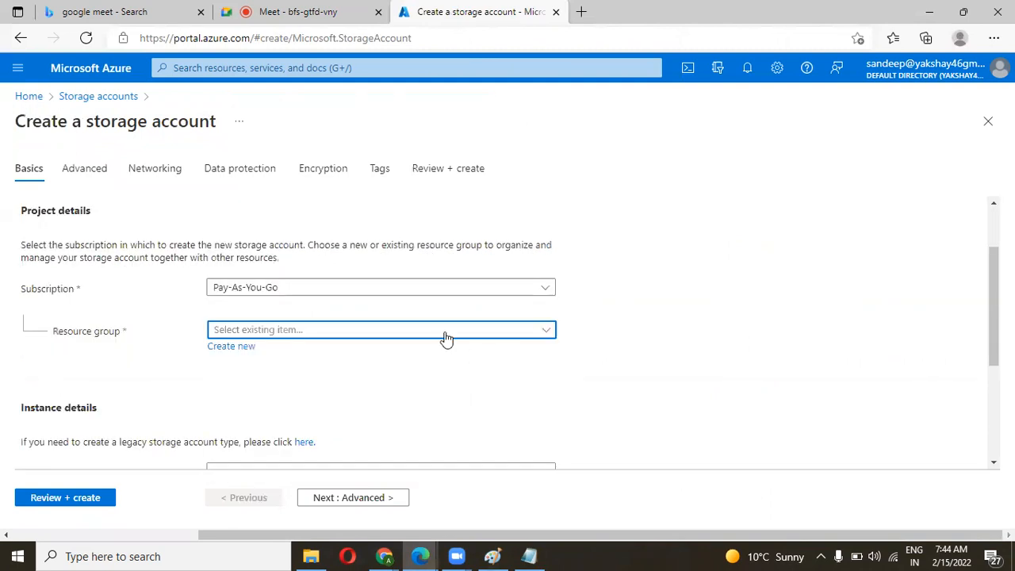
# Step: Find no resource groups available and return to the Storage accounts list
pyautogui.click(386, 333)
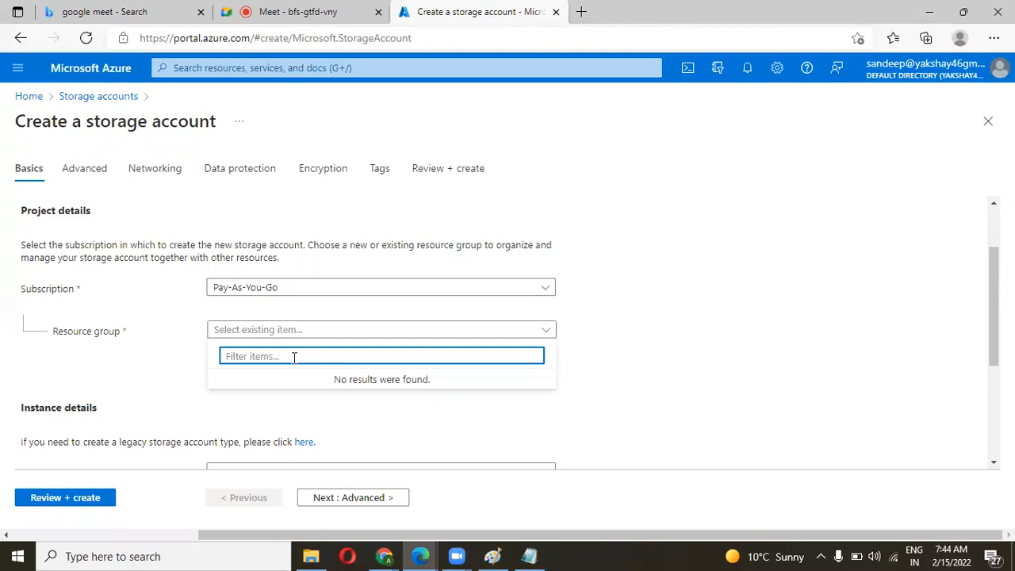
pyautogui.click(177, 363)
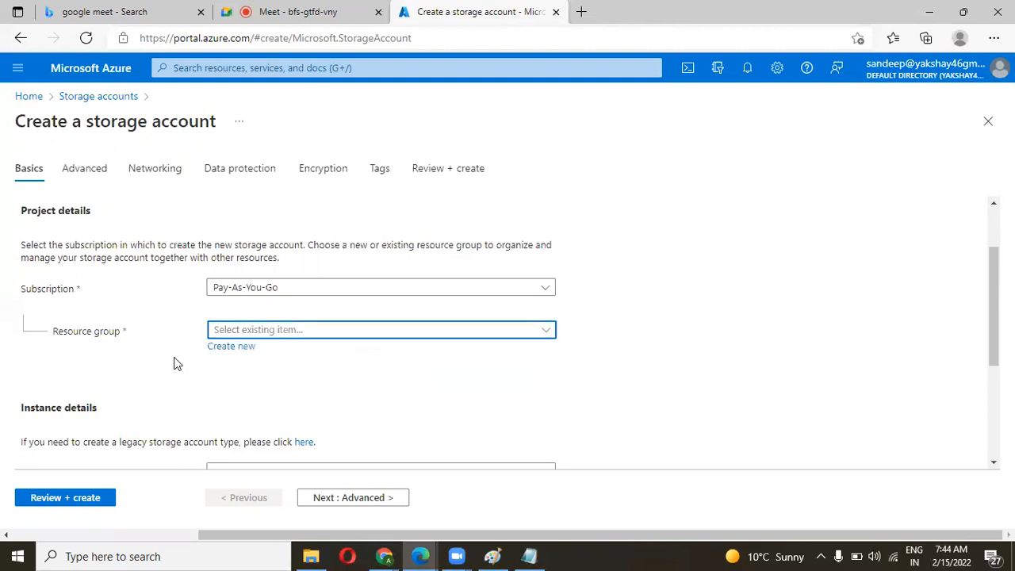
pyautogui.scroll(2, 87, 105)
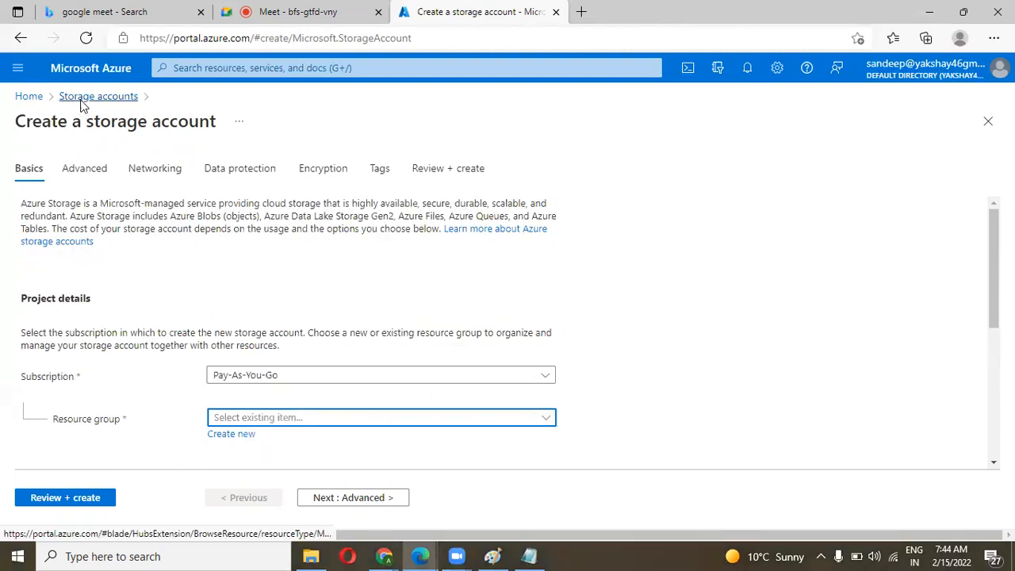
pyautogui.click(82, 106)
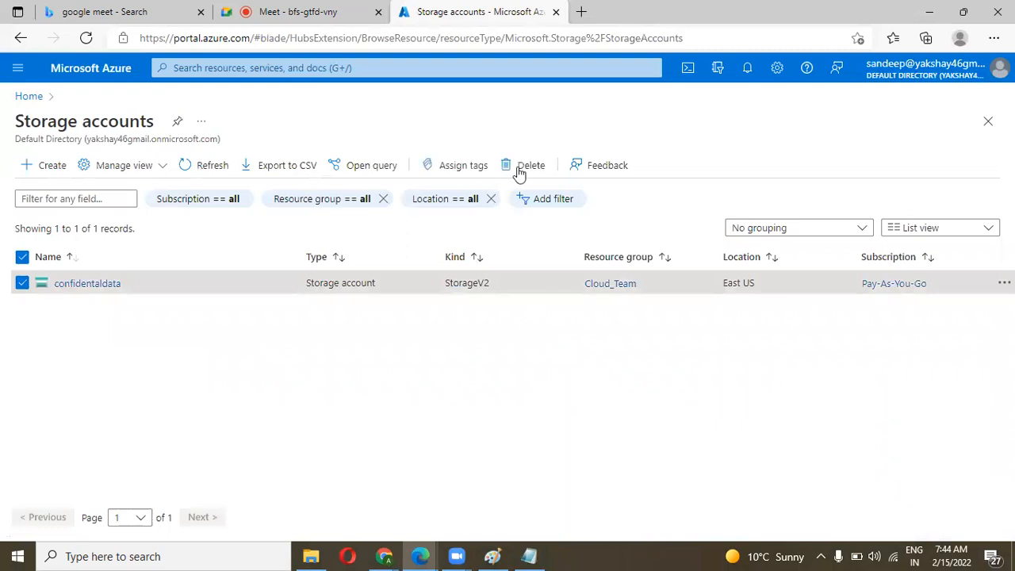
# Step: Try deleting confidentaldata with 'yes', hit AuthorizationFailed, and bring up the account menu
pyautogui.click(523, 167)
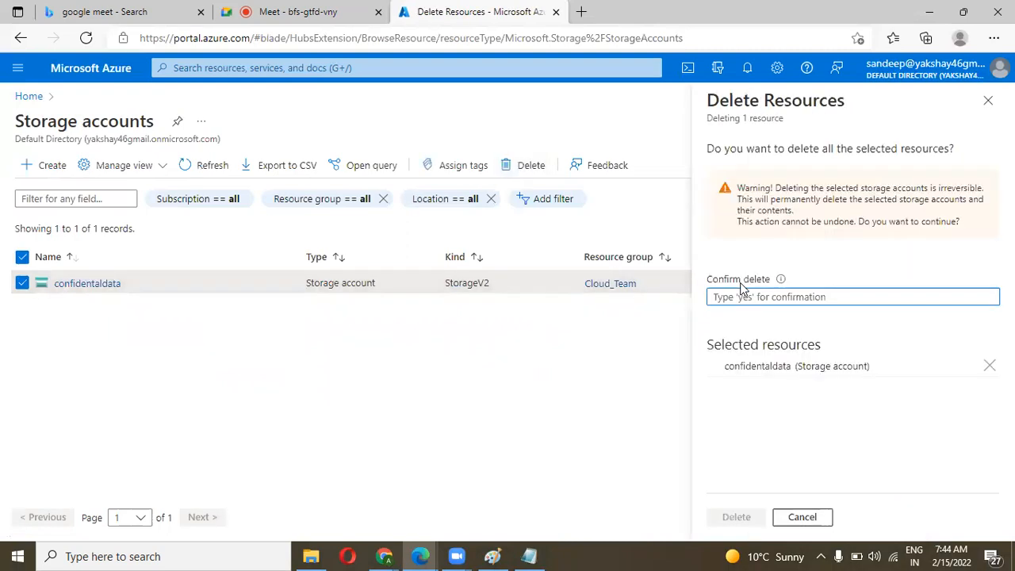
pyautogui.write('yes')
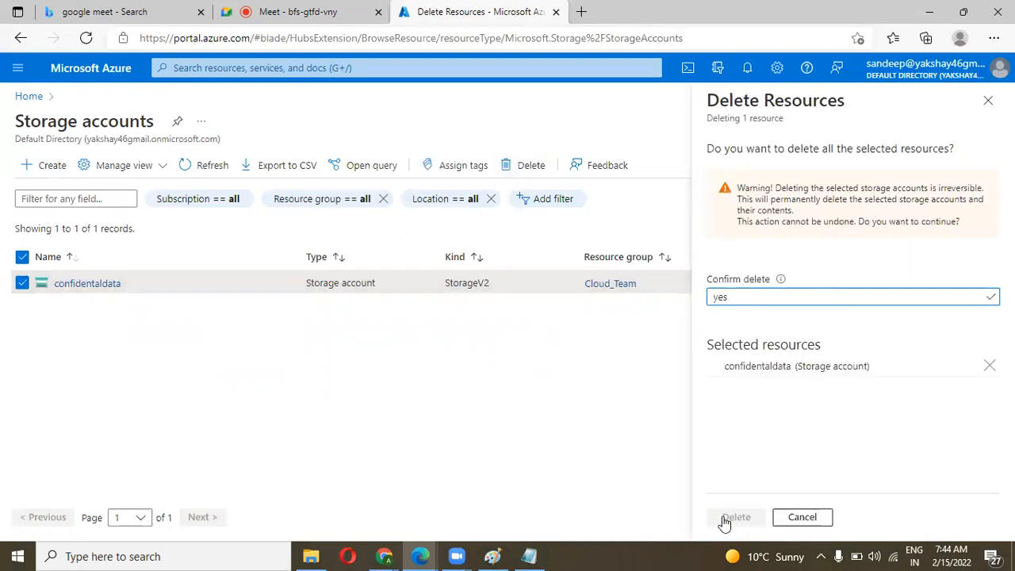
pyautogui.click(725, 519)
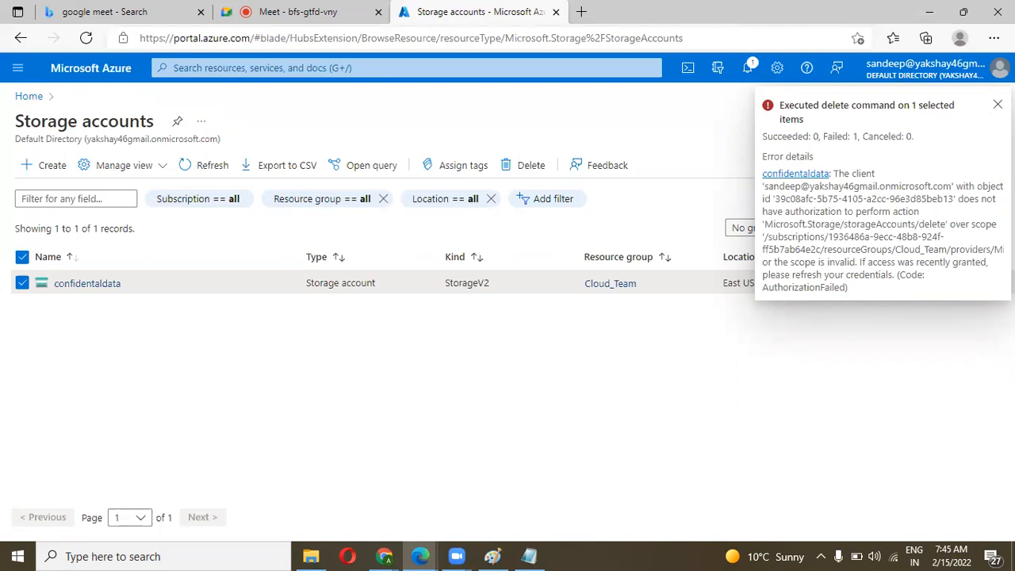
pyautogui.click(951, 73)
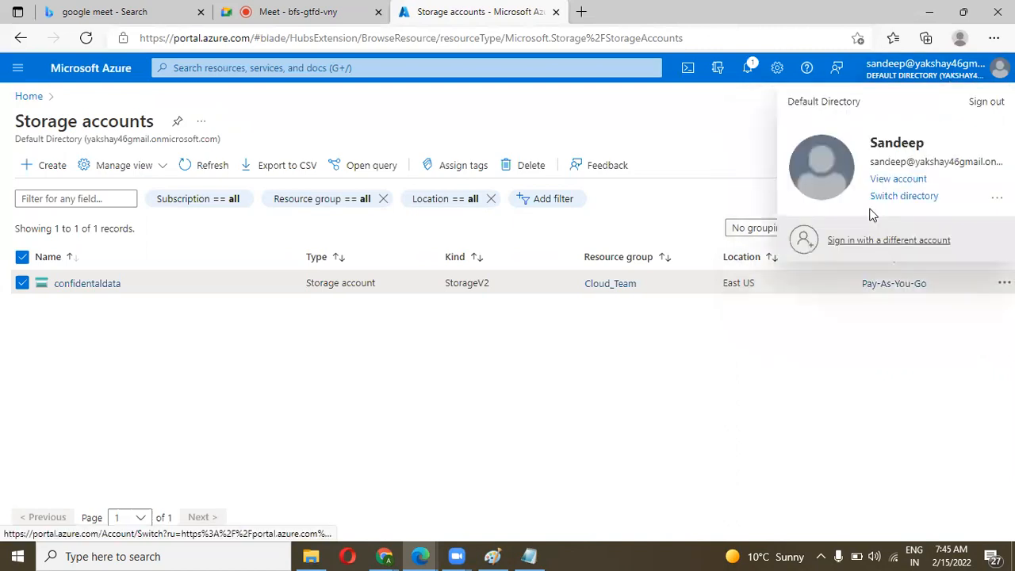
# Step: Sign out and sign back in as the test user, skipping security setup and staying signed in
pyautogui.click(986, 103)
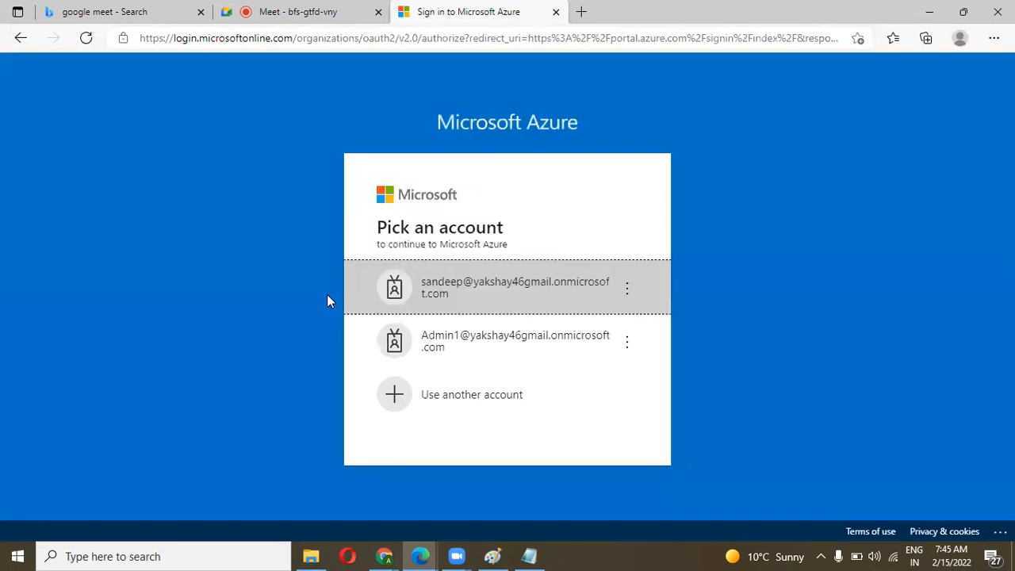
pyautogui.click(465, 287)
pyautogui.click(435, 320)
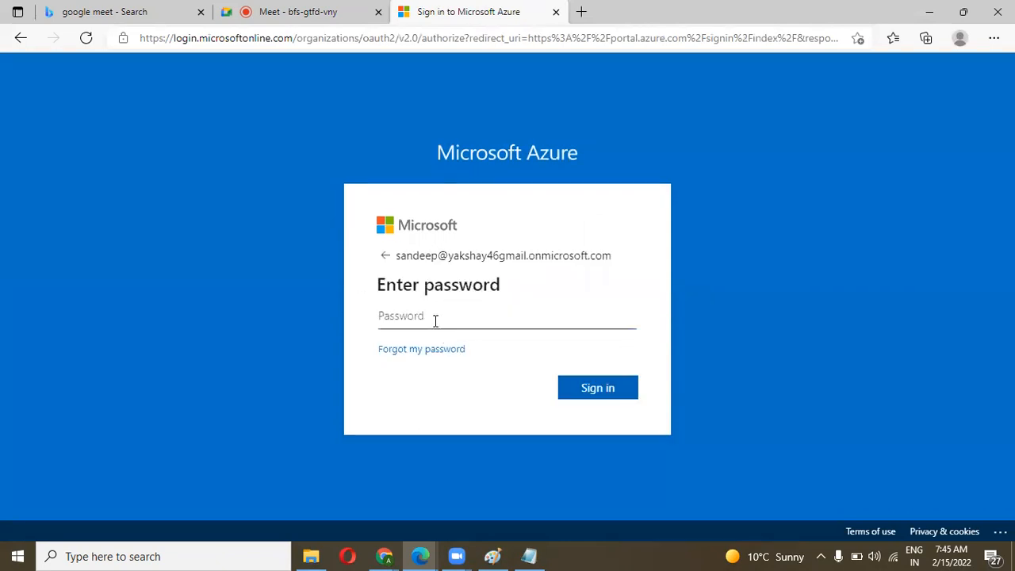
pyautogui.hotkey('ctrl', 'v')
pyautogui.click(599, 374)
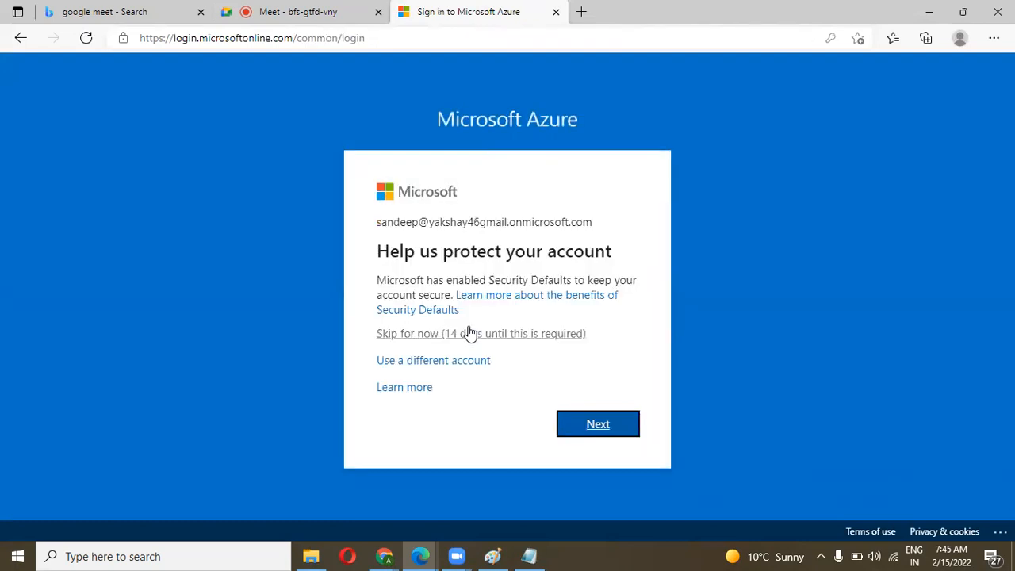
pyautogui.click(470, 333)
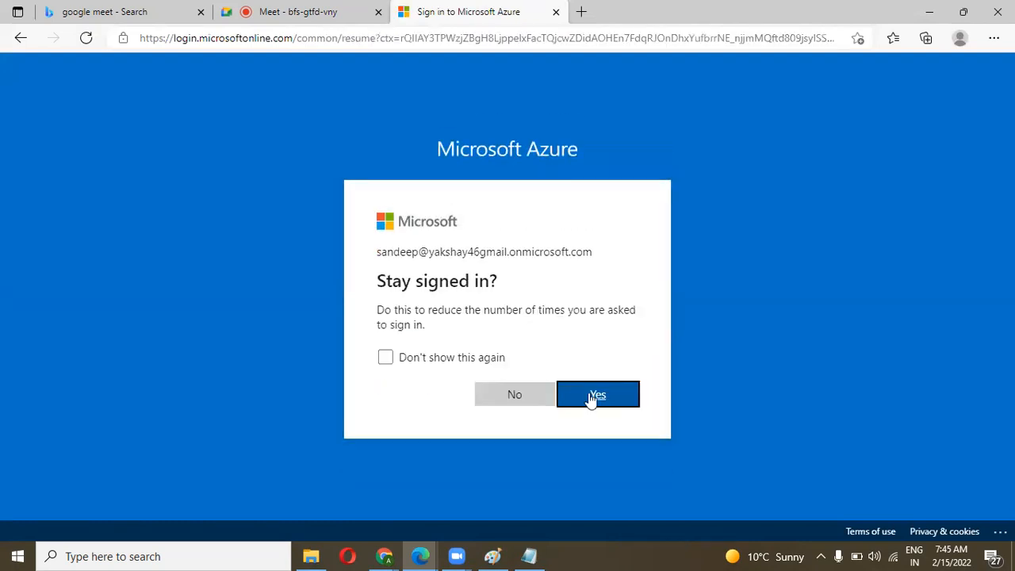
pyautogui.click(584, 391)
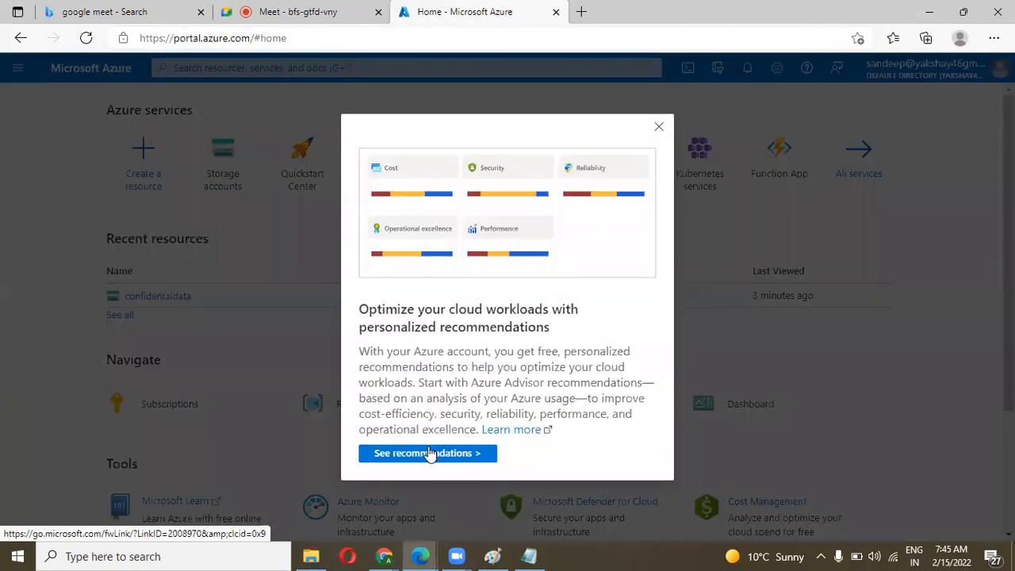
pyautogui.click(428, 449)
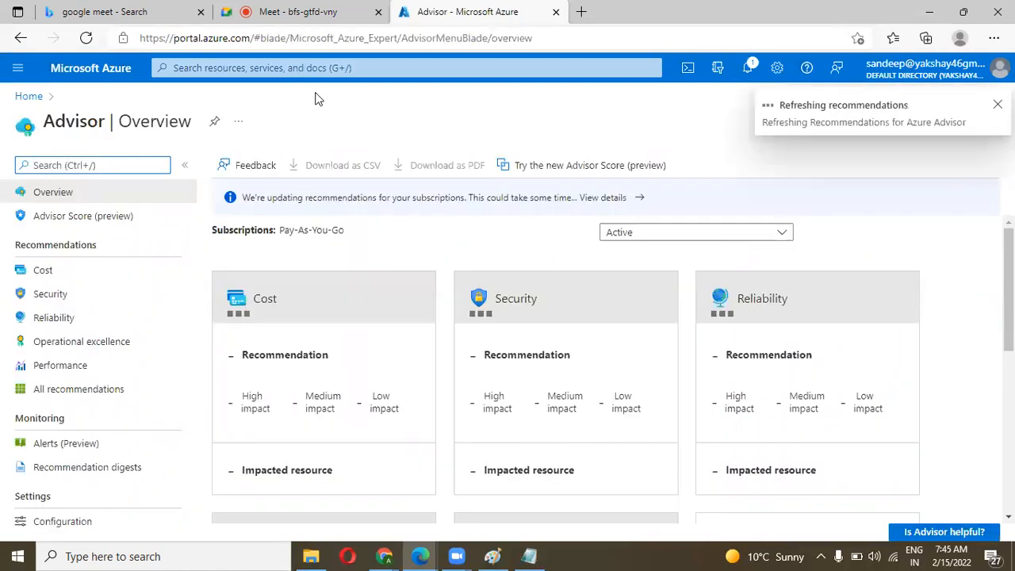
# Step: Search 'sto' and open the Storage accounts list
pyautogui.click(280, 71)
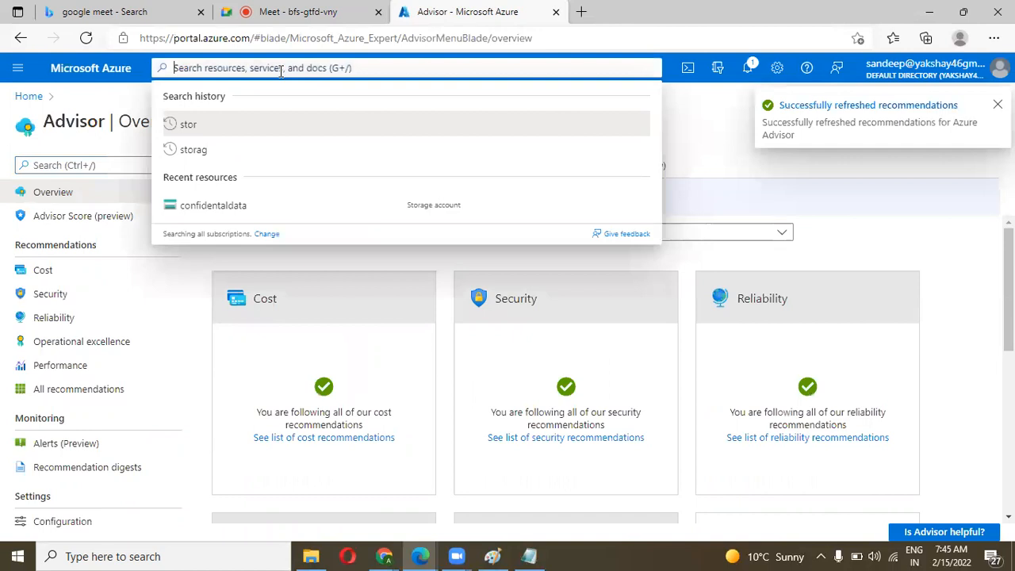
pyautogui.write('sto')
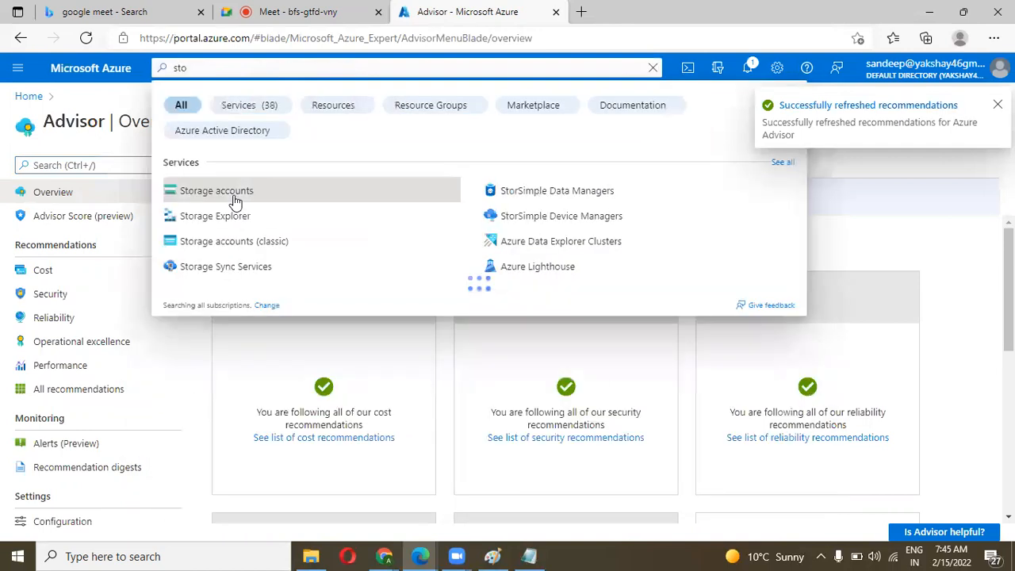
pyautogui.click(216, 191)
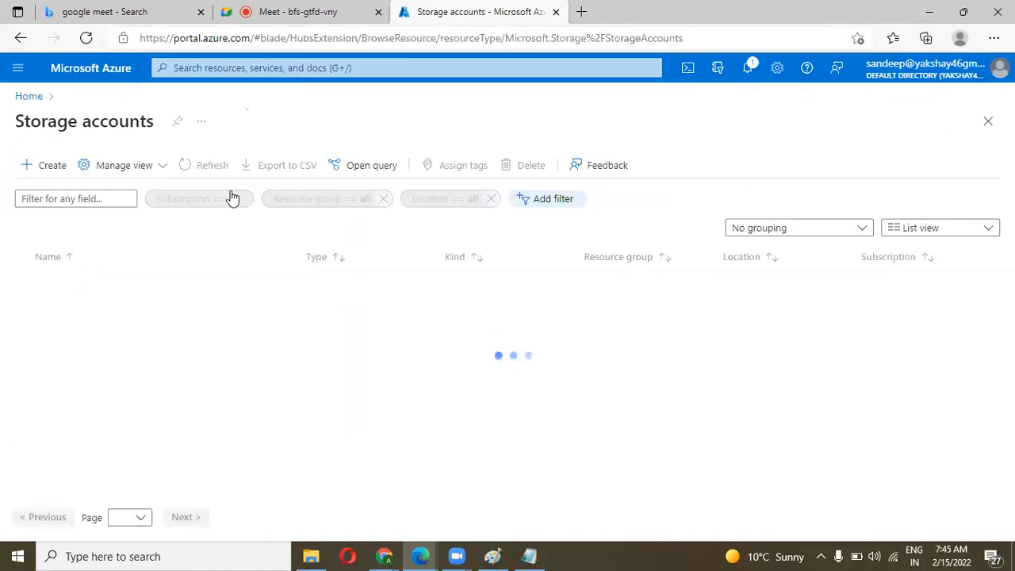
# Step: Check notifications, then select confidentaldata and delete it, confirming with 'yes'
pyautogui.click(753, 71)
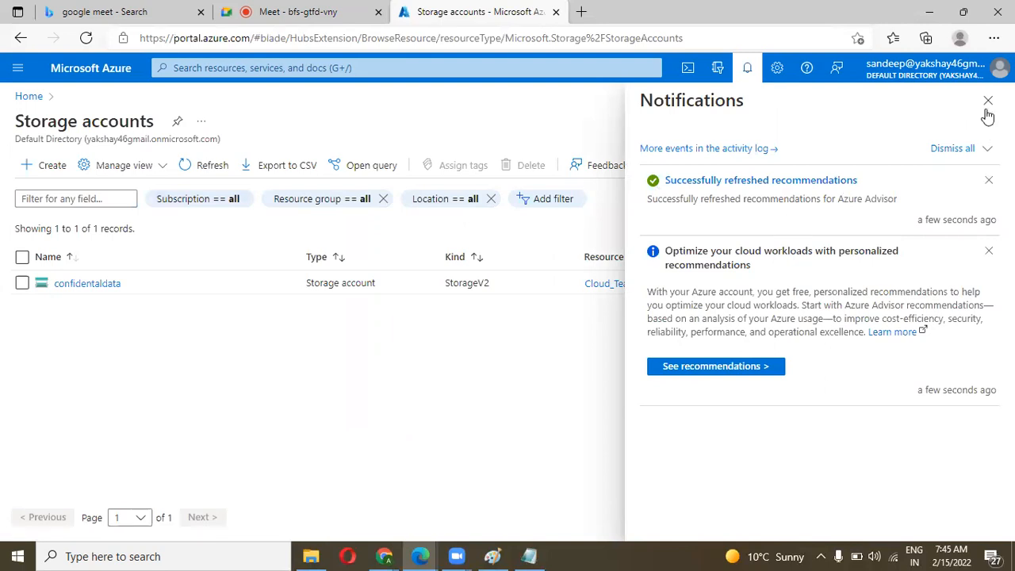
pyautogui.click(20, 287)
pyautogui.click(21, 284)
pyautogui.click(518, 169)
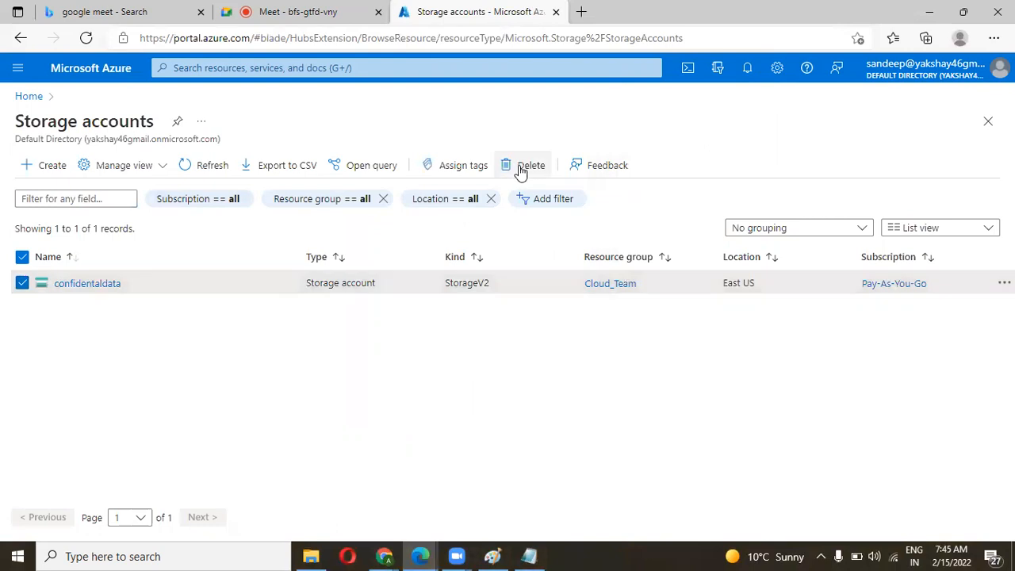
pyautogui.write('ye')
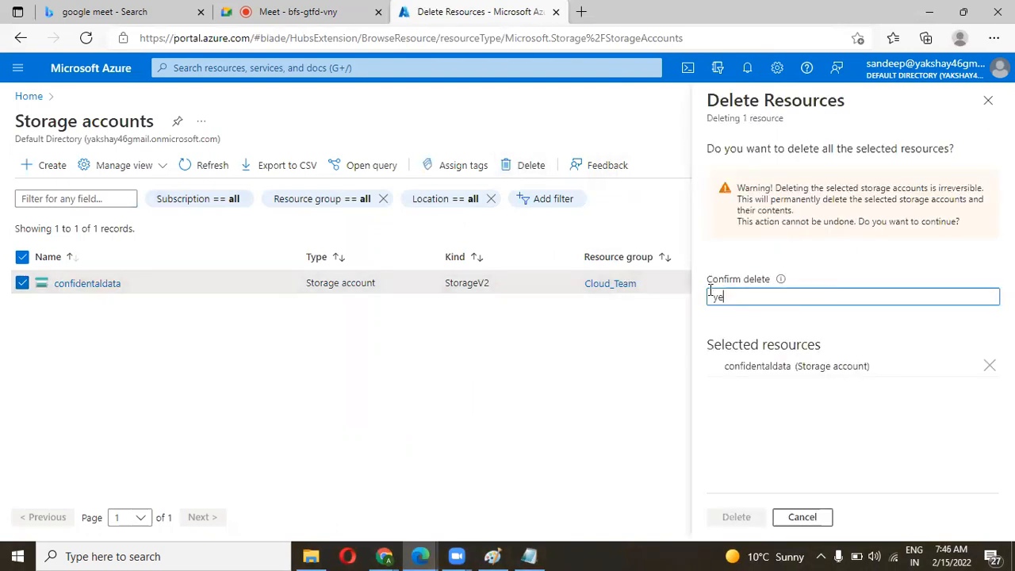
pyautogui.write('s')
pyautogui.click(728, 521)
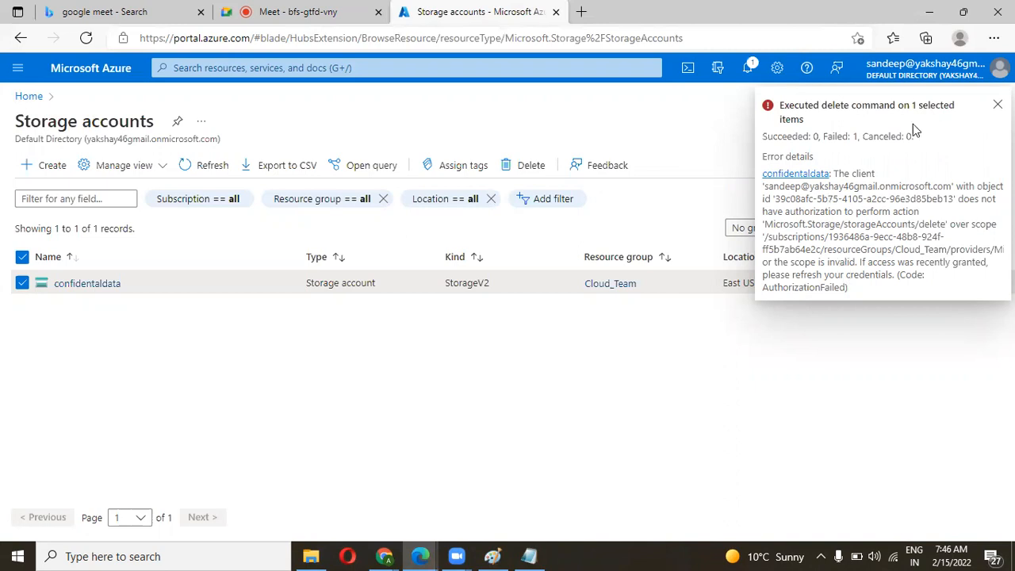
# Step: Dismiss the authorization error, retry the delete with 'yes', then switch to the admin window
pyautogui.click(996, 106)
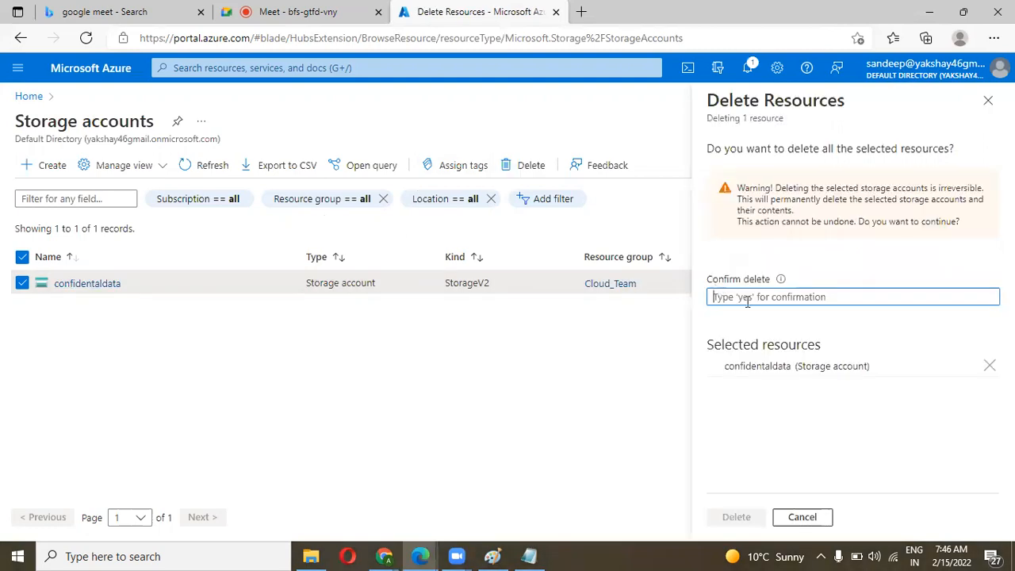
pyautogui.write('yes')
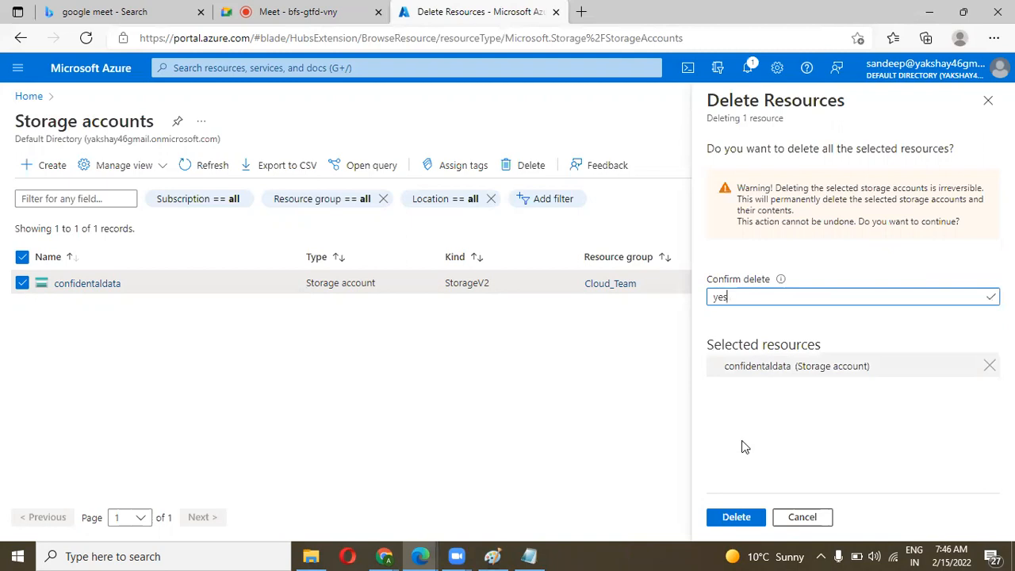
pyautogui.click(733, 520)
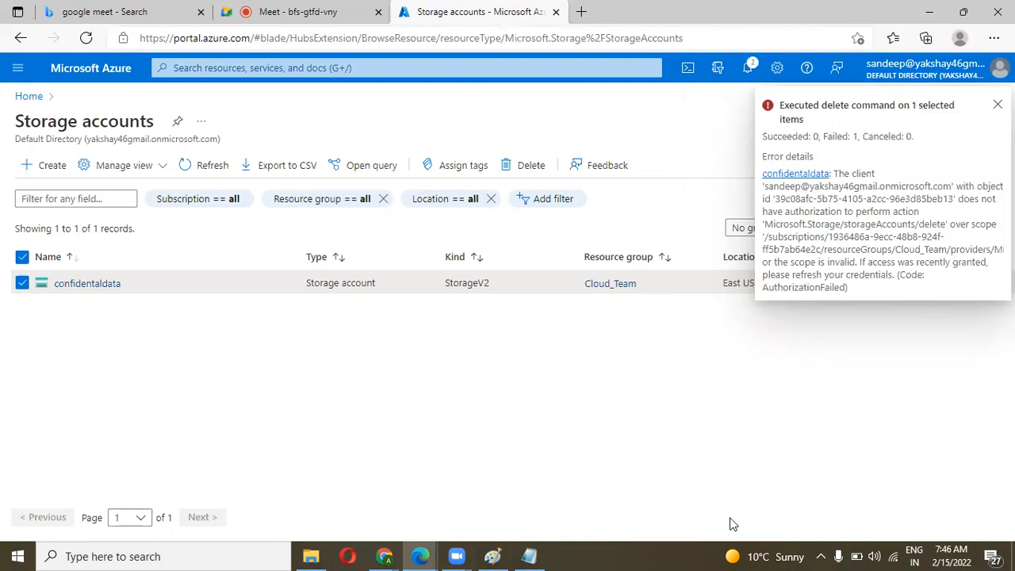
pyautogui.click(379, 555)
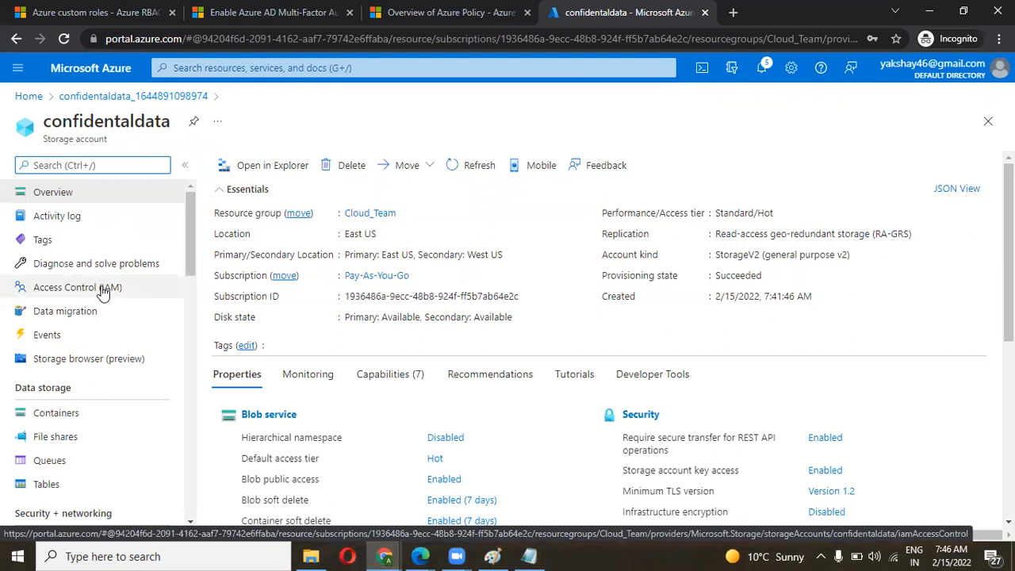
# Step: In confidentaldata's Access control (IAM), search 'cu' and pick the Myowncustomrole role
pyautogui.click(103, 289)
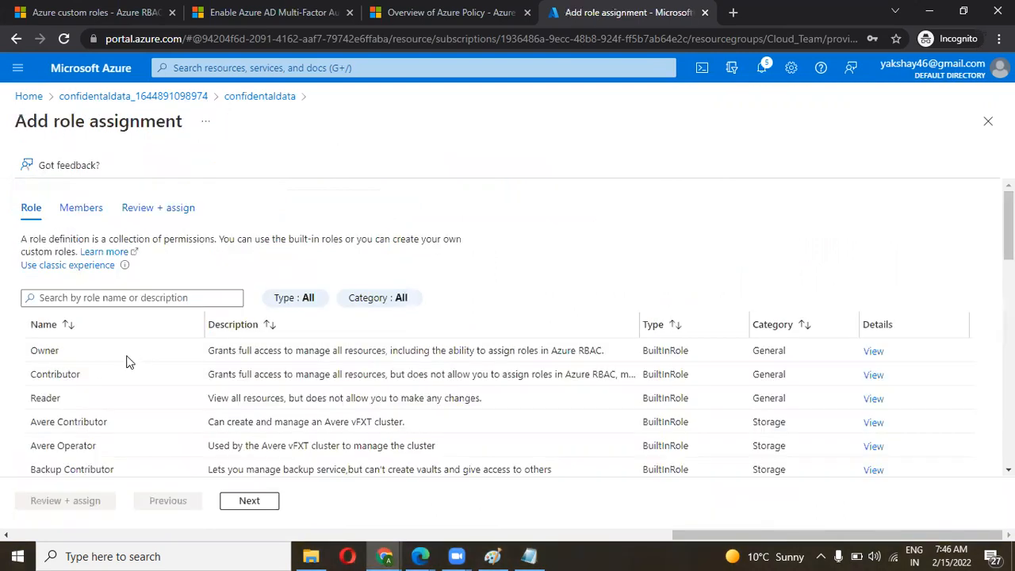
pyautogui.click(123, 300)
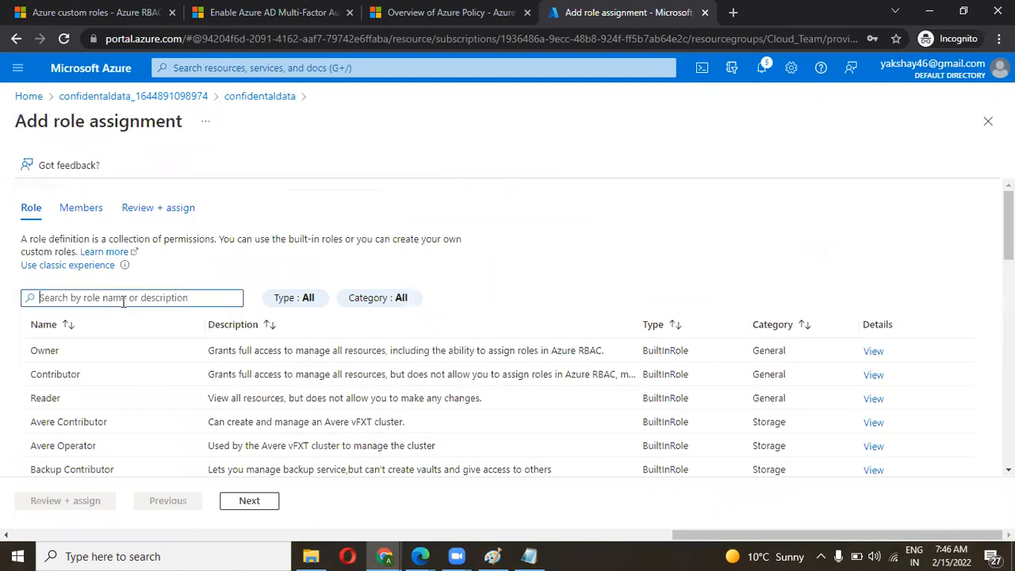
pyautogui.write('cu')
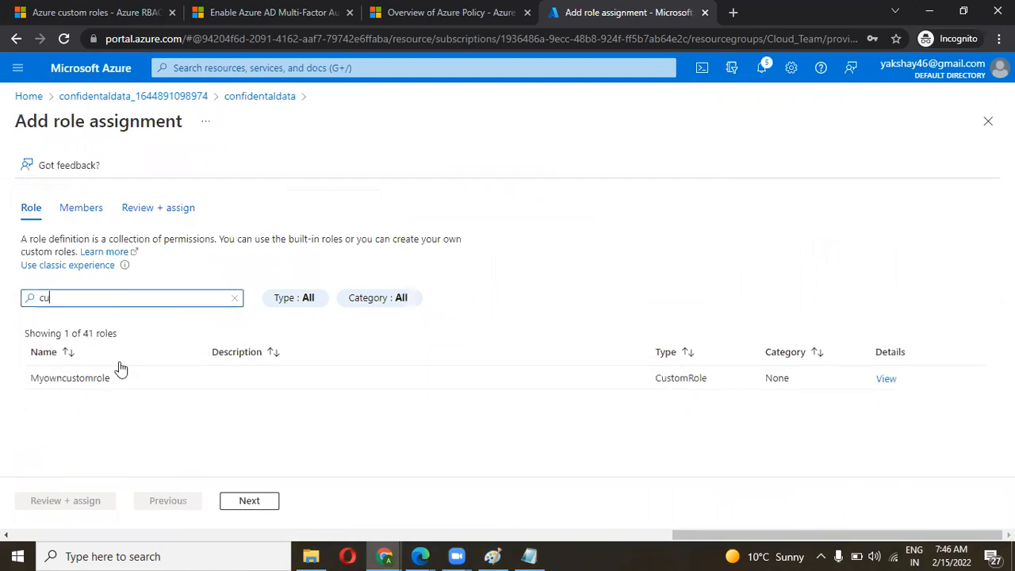
pyautogui.click(238, 502)
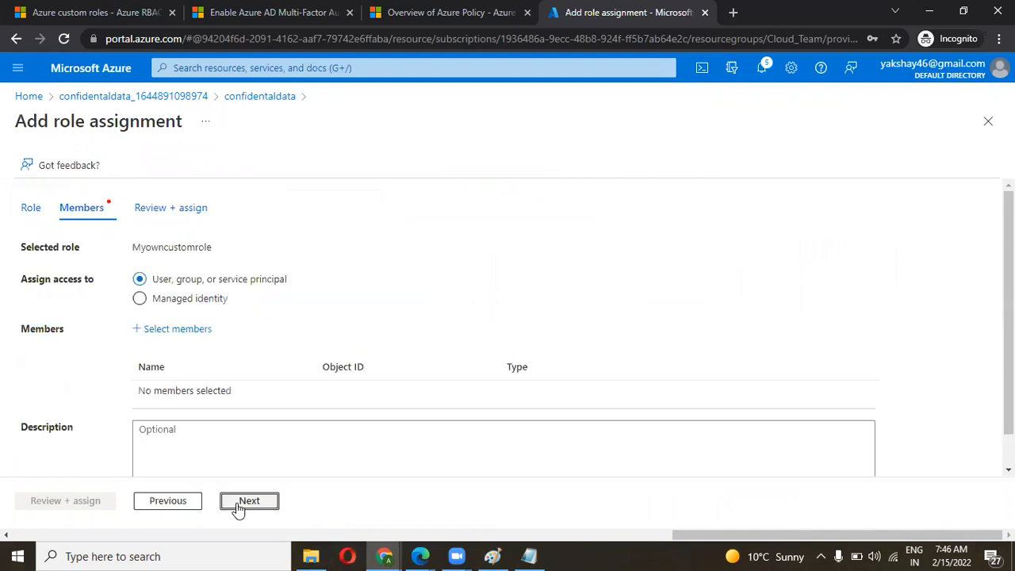
# Step: Add the test user as member and review + assign Myowncustomrole
pyautogui.click(178, 330)
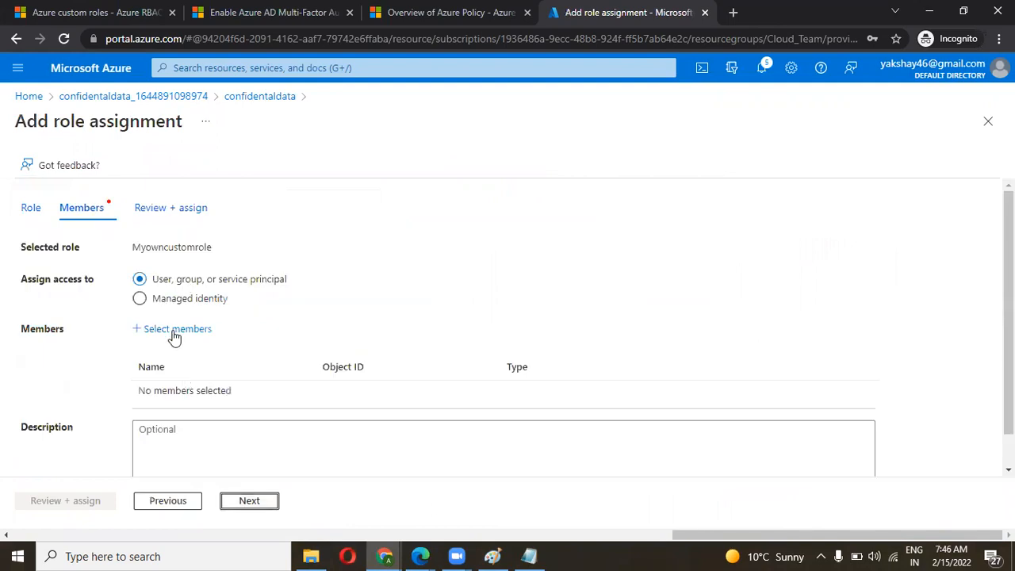
pyautogui.click(847, 208)
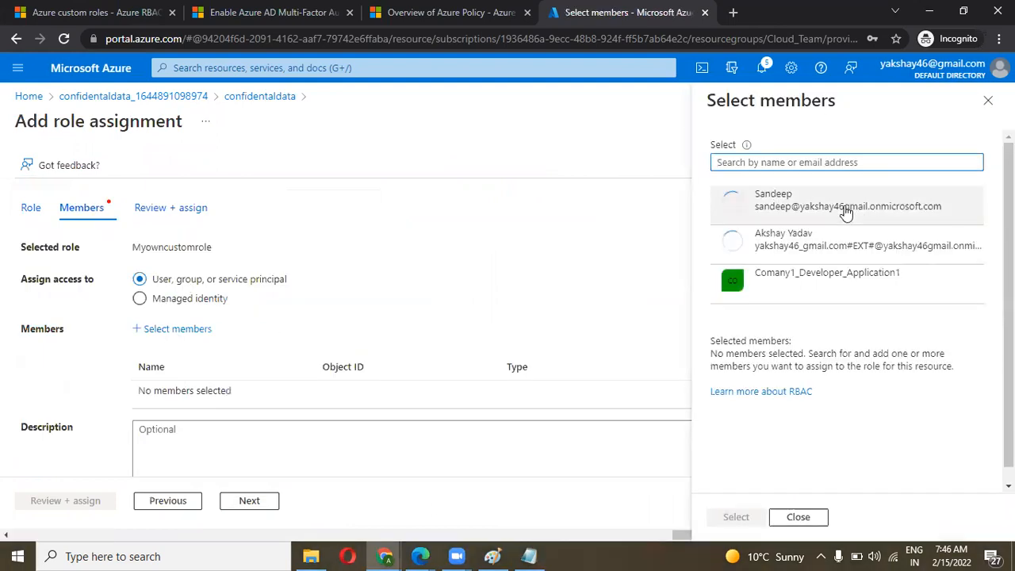
pyautogui.click(729, 517)
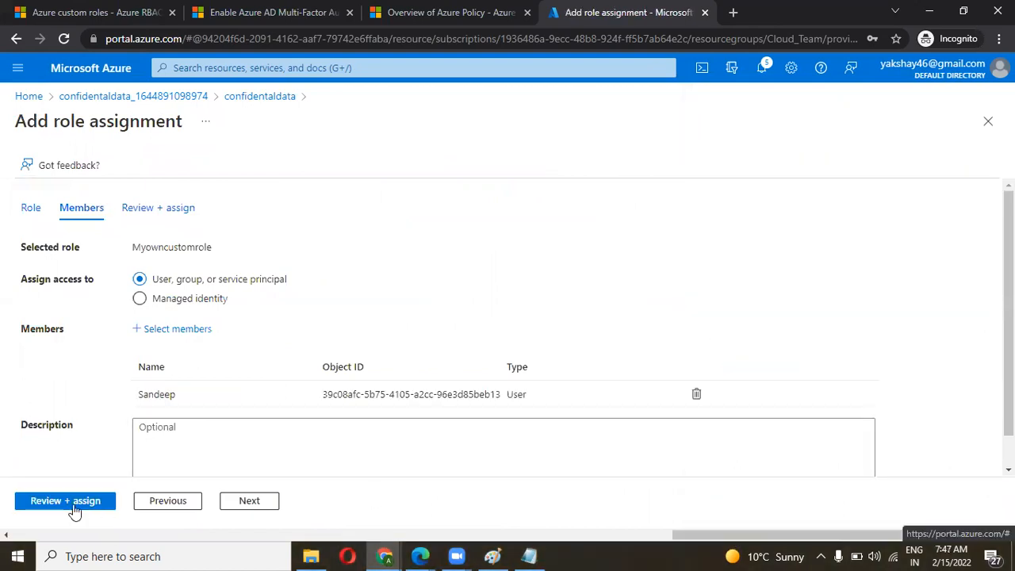
pyautogui.click(86, 503)
pyautogui.click(87, 503)
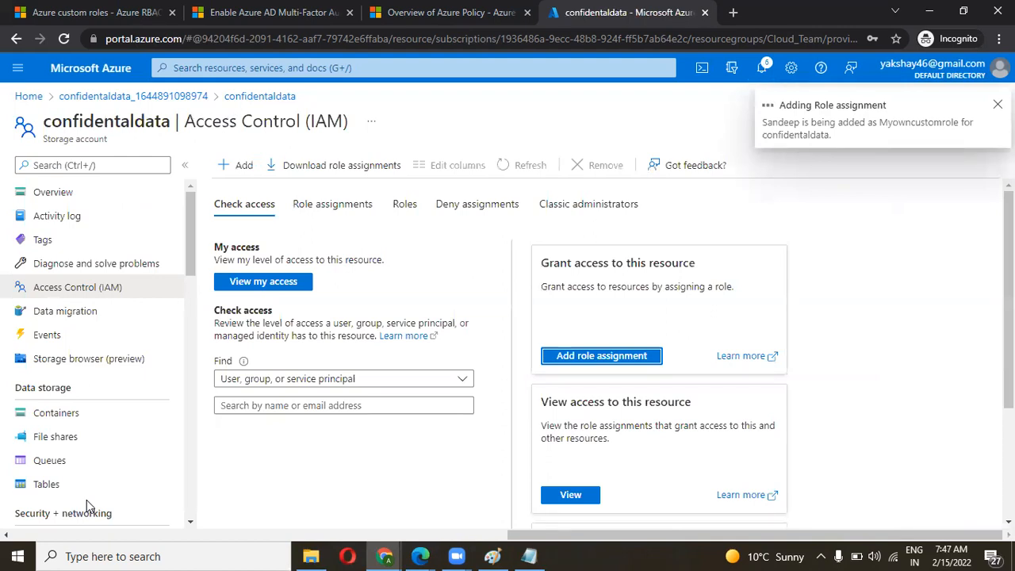
pyautogui.click(997, 104)
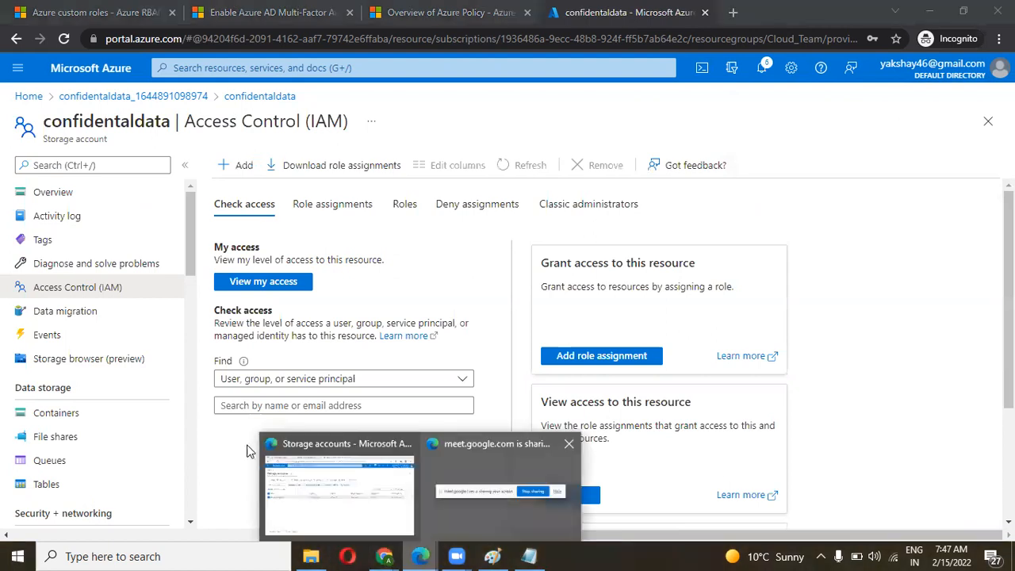
# Step: Reload the IAM page and return to the test user's Storage accounts window
pyautogui.click(63, 39)
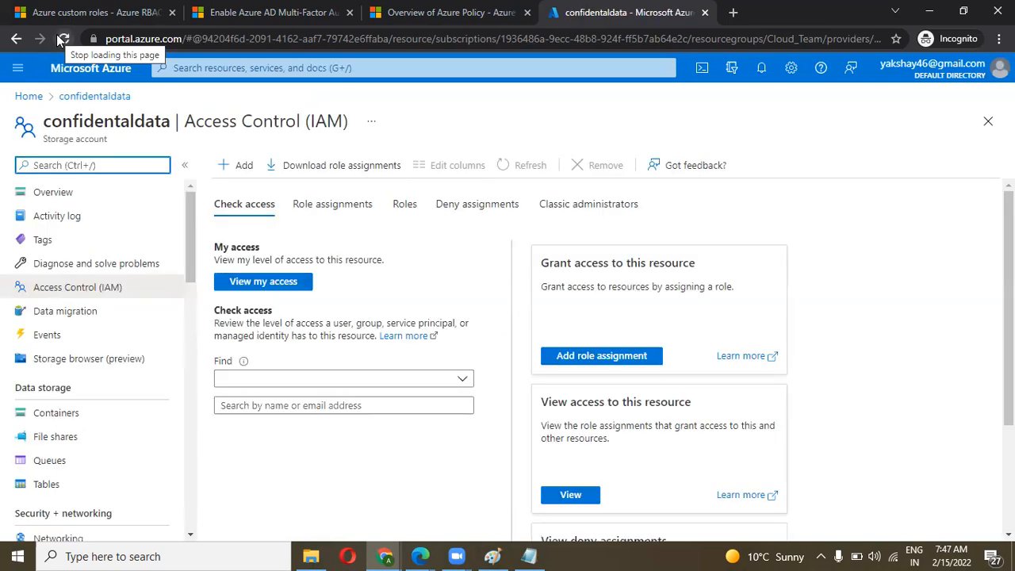
pyautogui.click(415, 551)
pyautogui.click(377, 497)
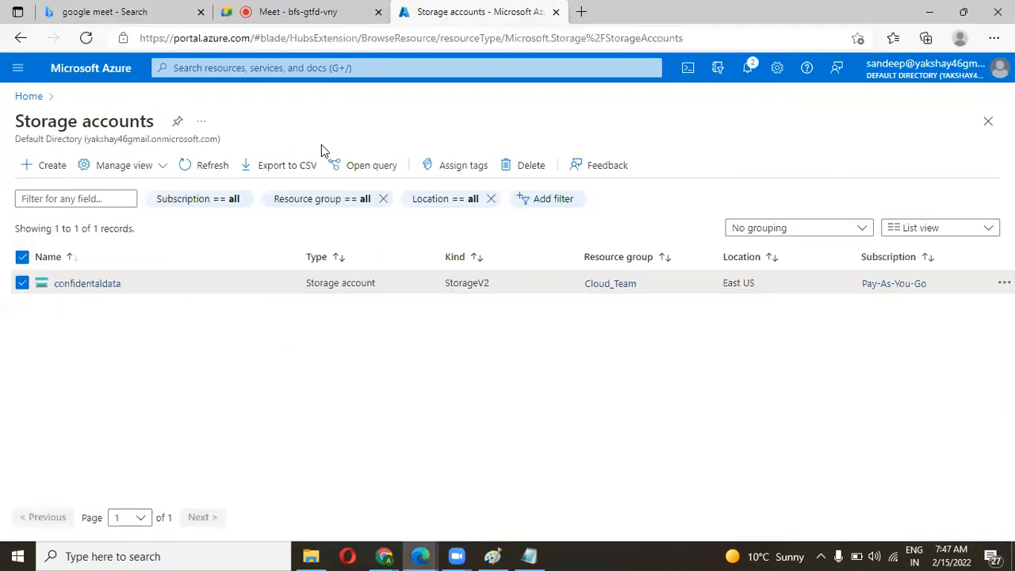
# Step: Refresh the list and retry deleting confidentaldata with 'yes', which fails with AuthorizationFailed
pyautogui.click(196, 173)
pyautogui.click(22, 284)
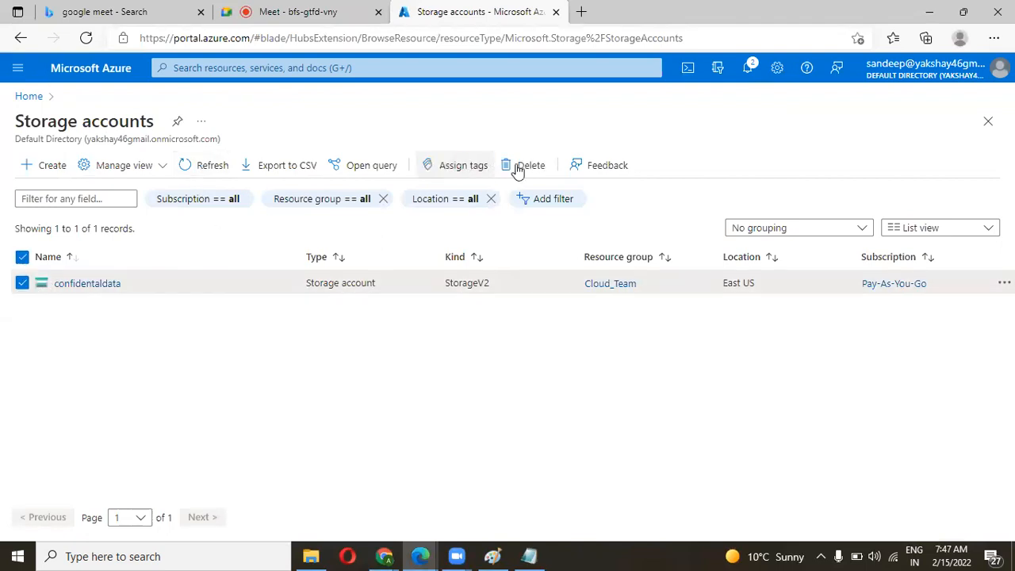
pyautogui.click(524, 167)
pyautogui.write('y')
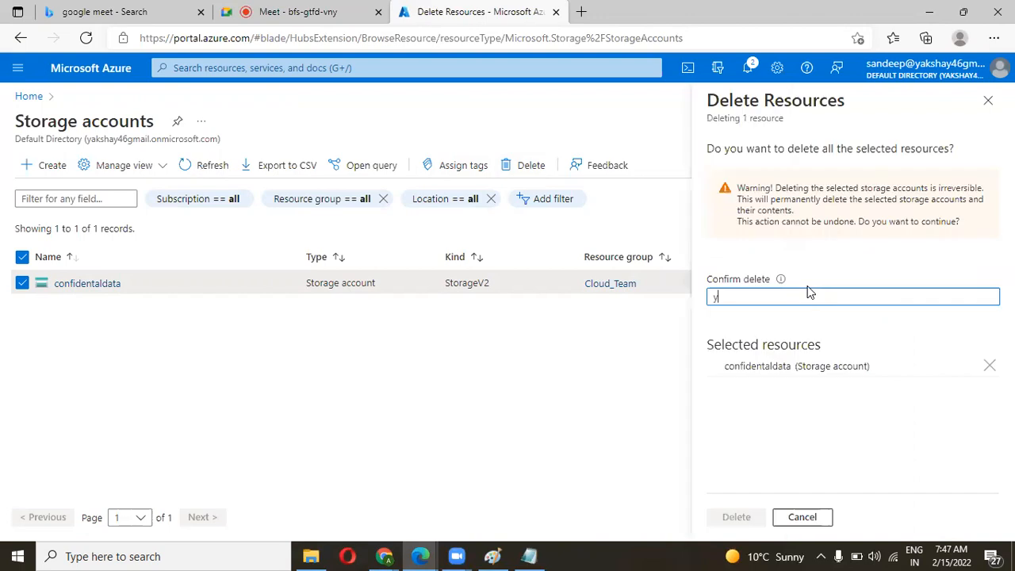
pyautogui.write('es')
pyautogui.click(731, 519)
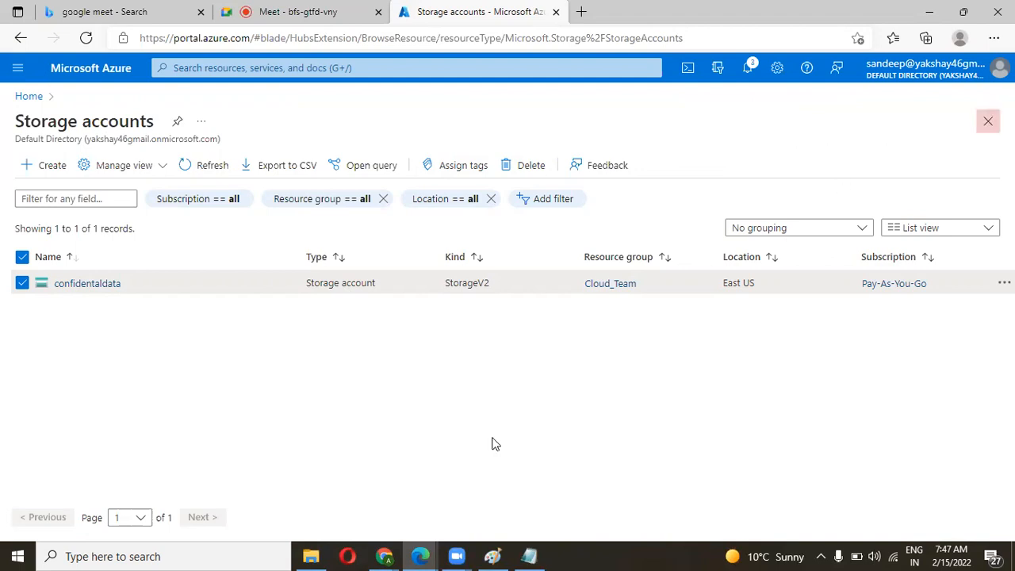
pyautogui.click(386, 556)
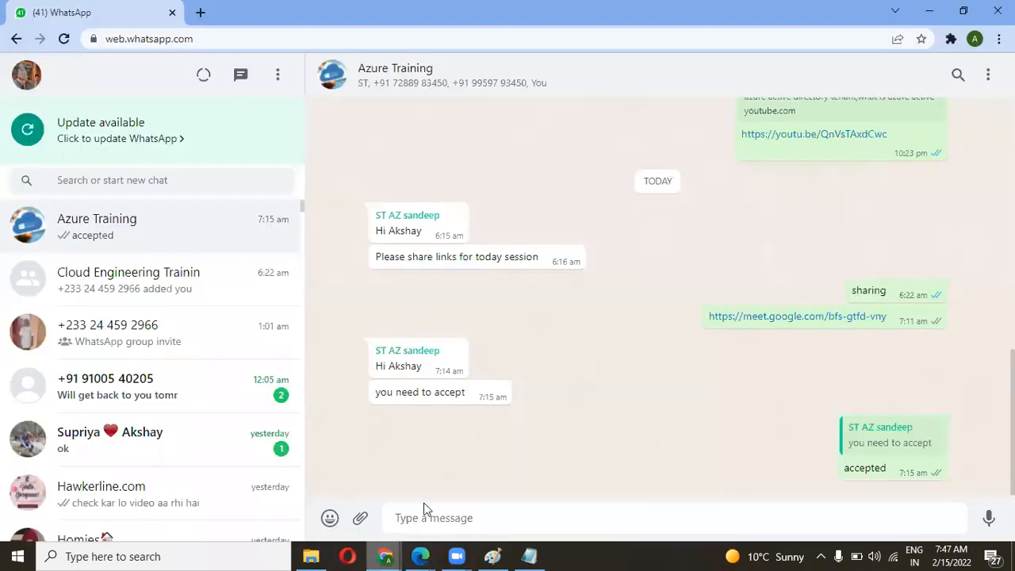
# Step: Back in the admin session, open the Pay-As-You-Go subscription's Access control (IAM)
pyautogui.click(423, 503)
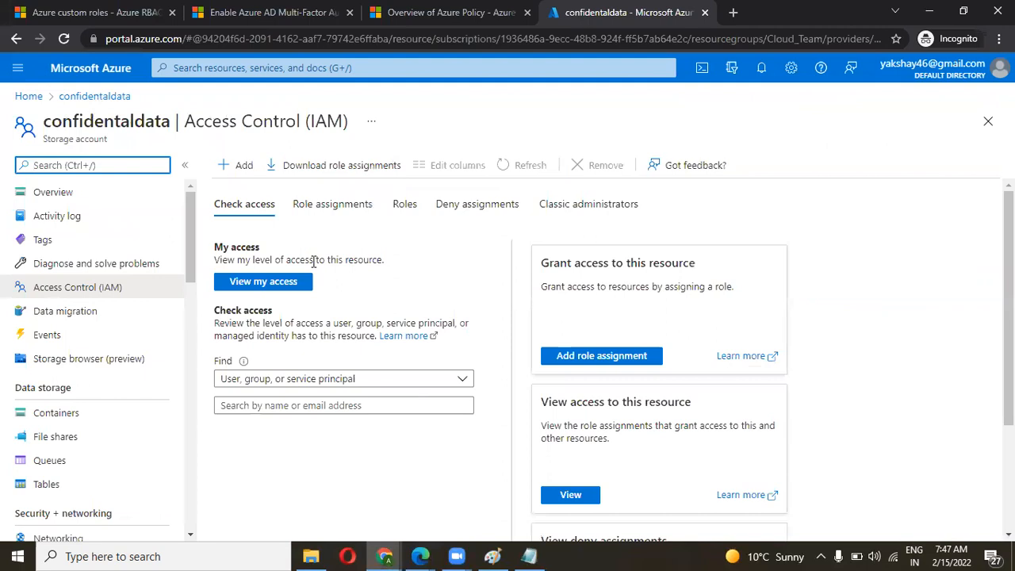
pyautogui.click(26, 97)
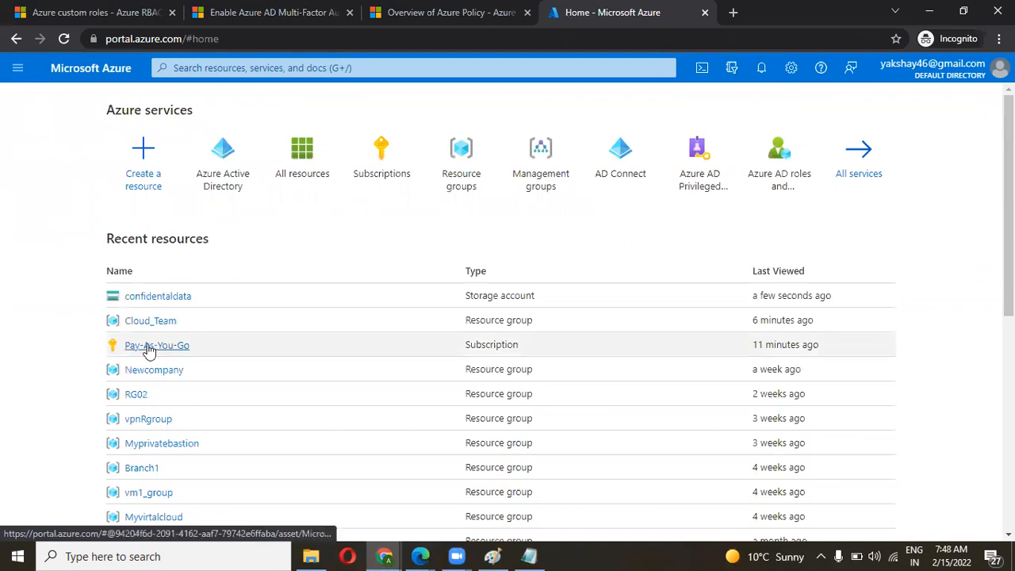
pyautogui.moveTo(148, 349)
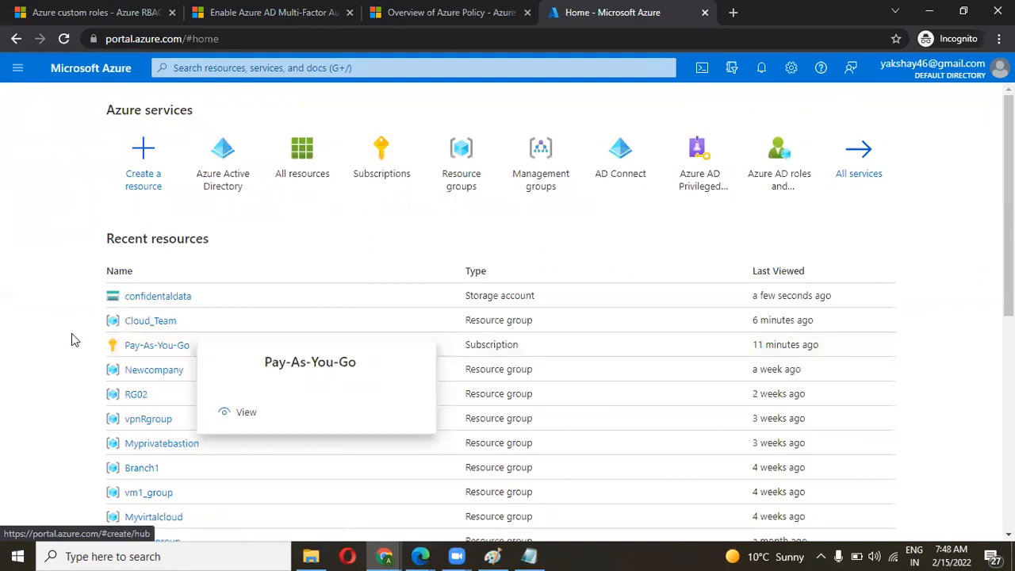
pyautogui.click(145, 345)
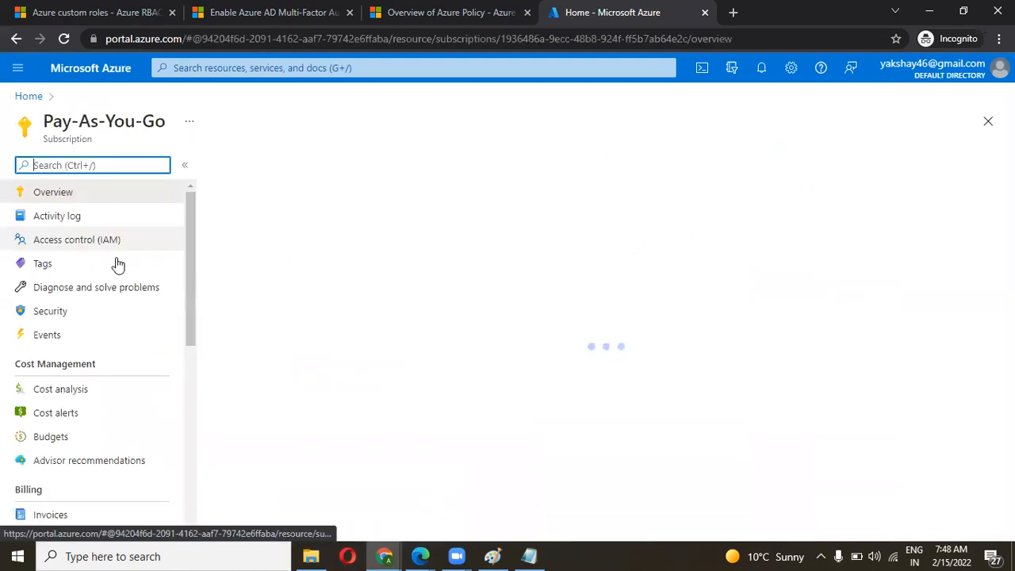
pyautogui.click(74, 246)
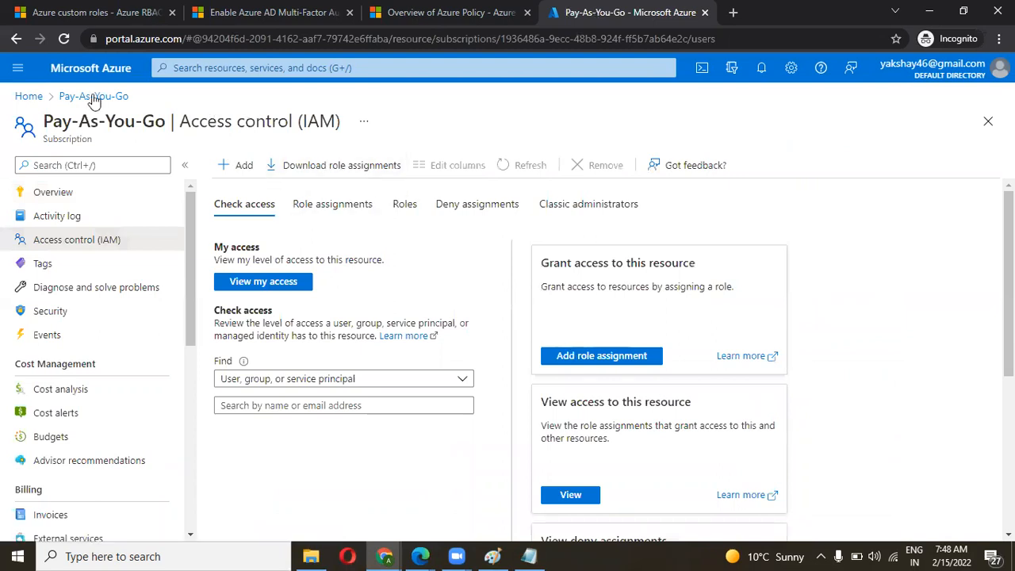
# Step: Search 'azure aci' and open Azure Active Directory's Default Directory overview
pyautogui.click(225, 67)
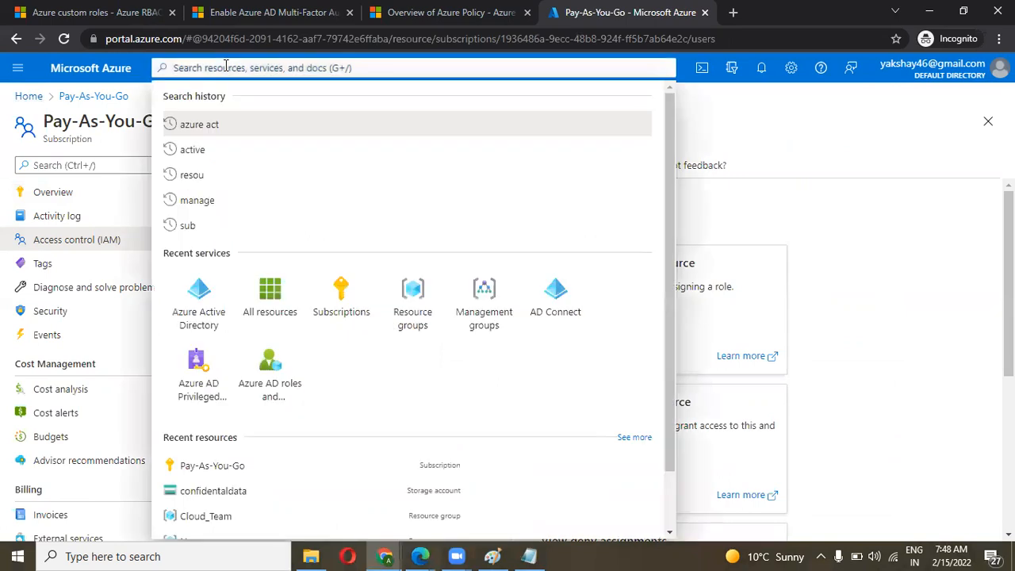
pyautogui.write('azure a')
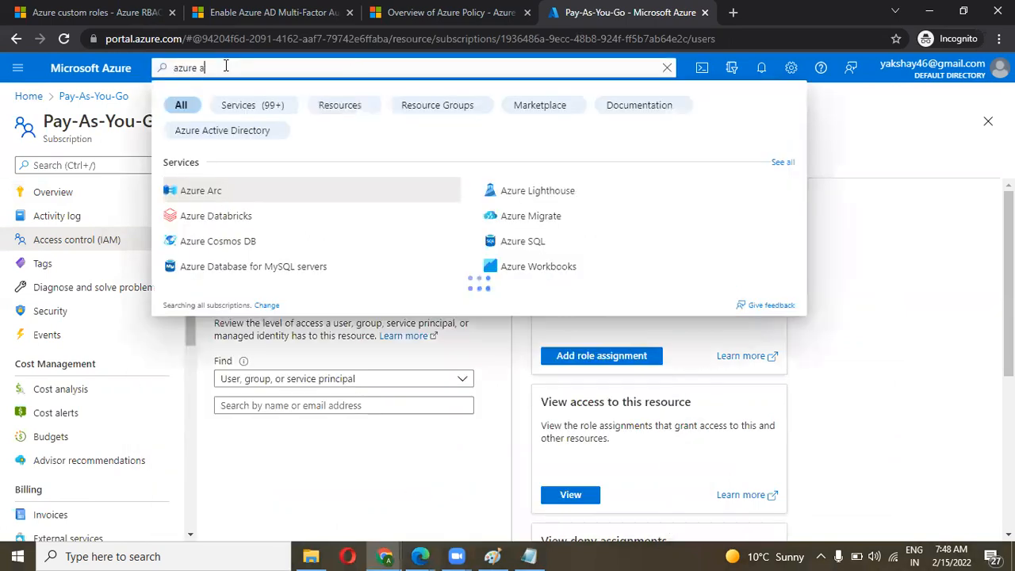
pyautogui.write('ci')
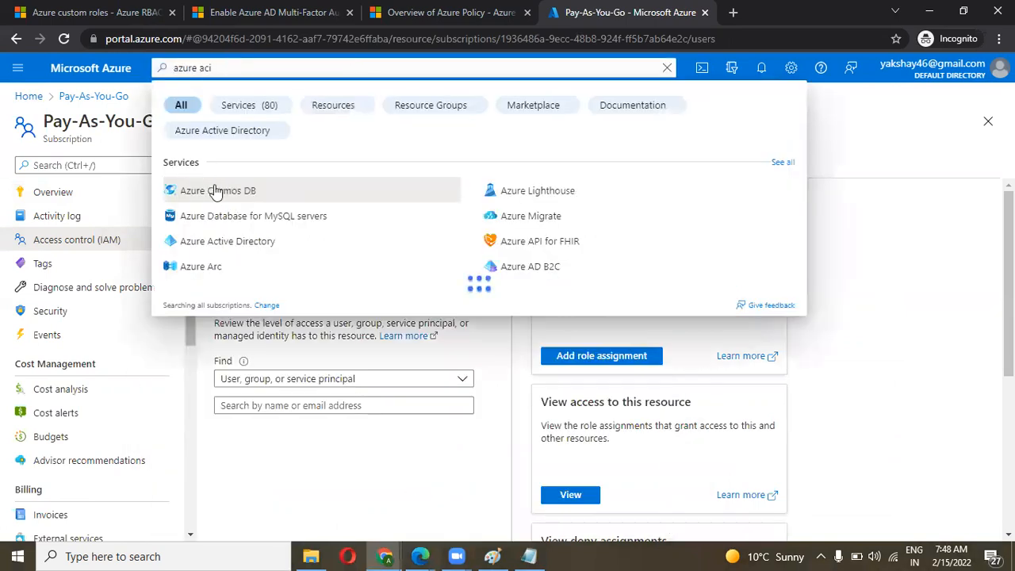
pyautogui.click(219, 243)
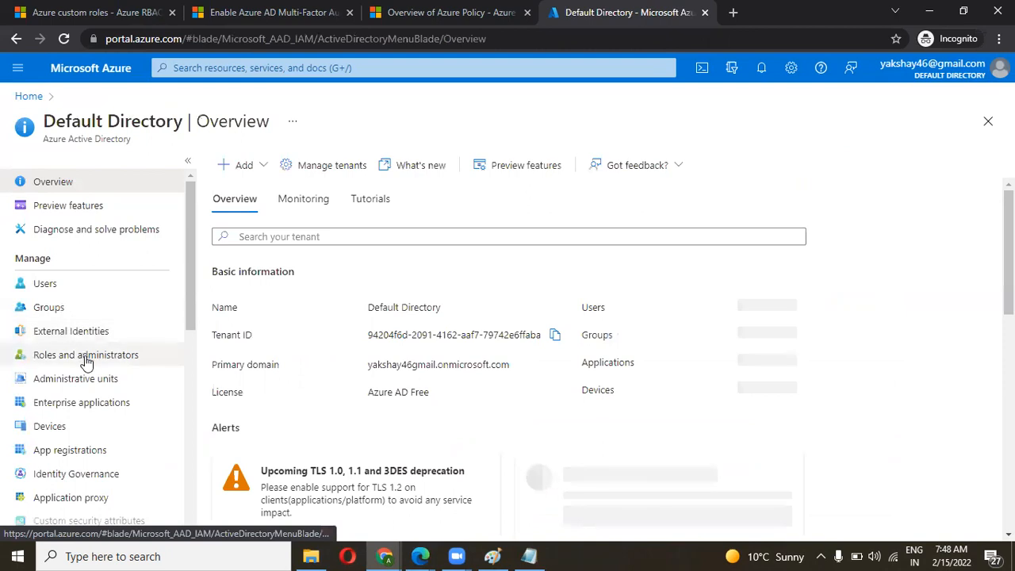
# Step: Check the test user's Assigned roles page, which lists no directory roles
pyautogui.click(65, 289)
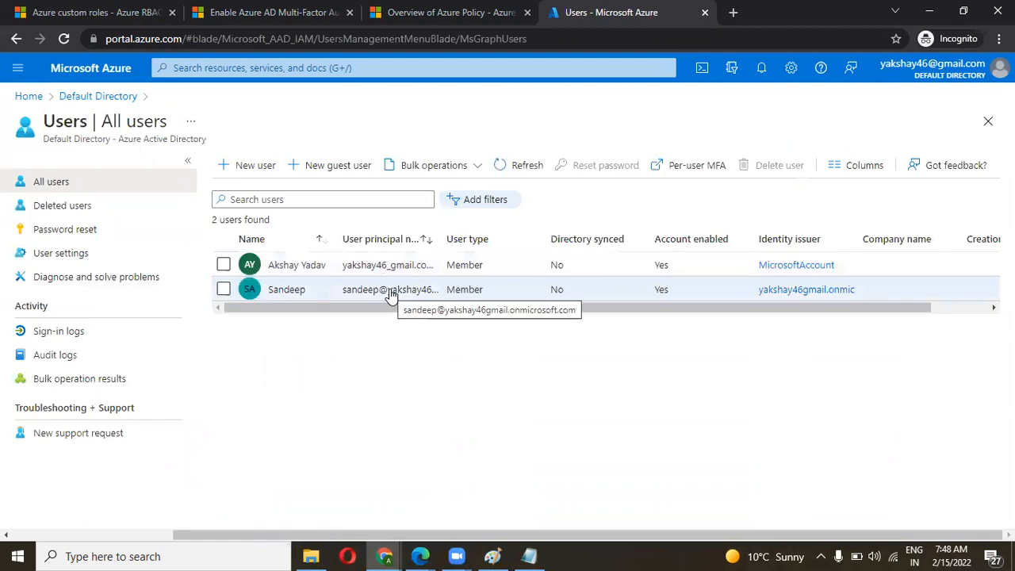
pyautogui.click(391, 293)
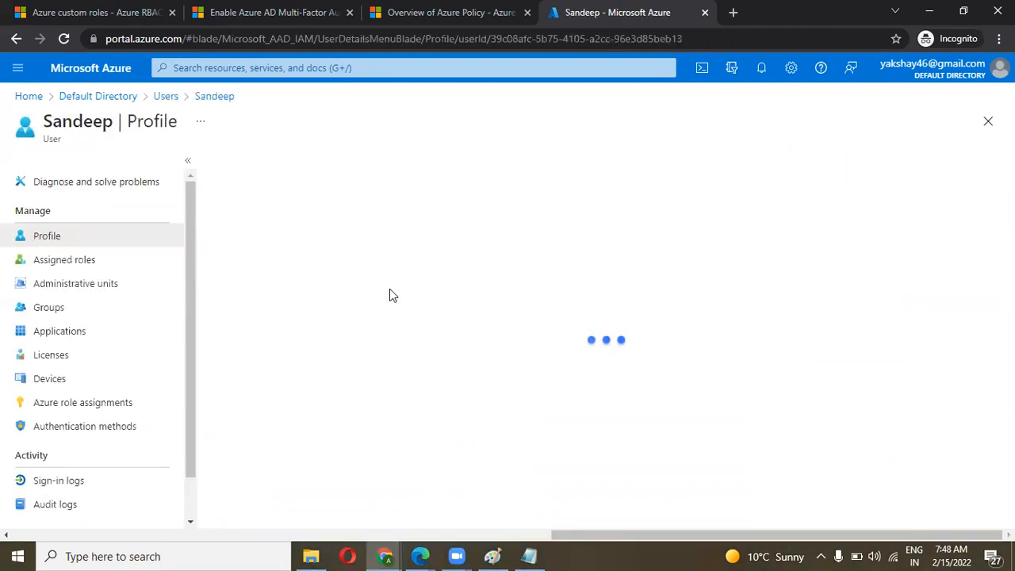
pyautogui.click(65, 267)
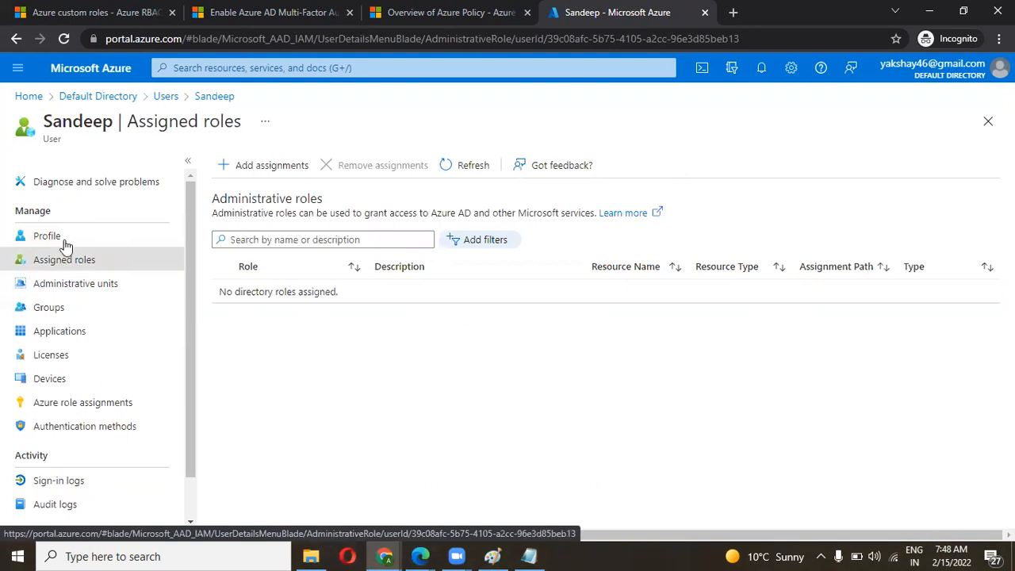
pyautogui.click(63, 237)
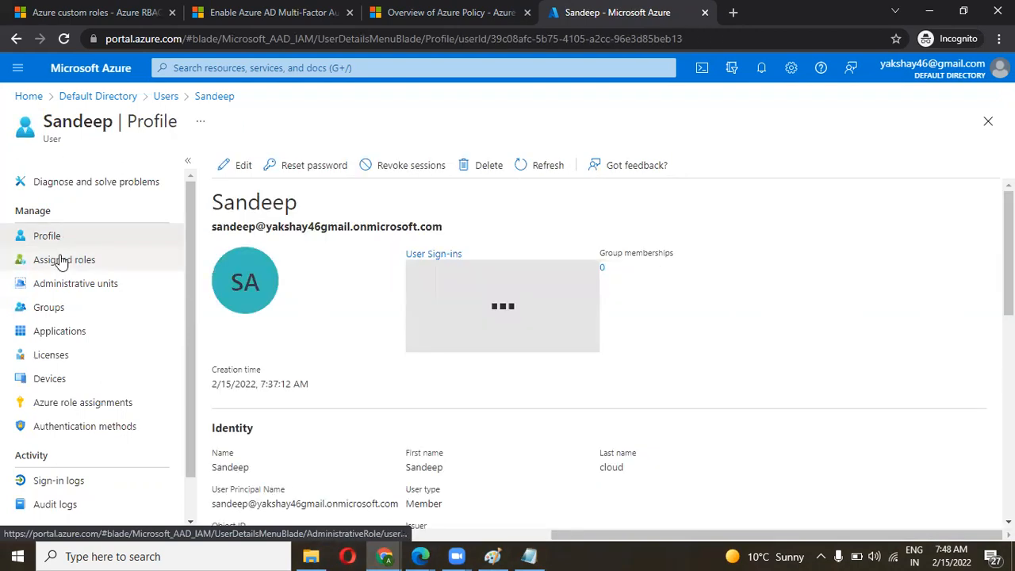
pyautogui.click(62, 262)
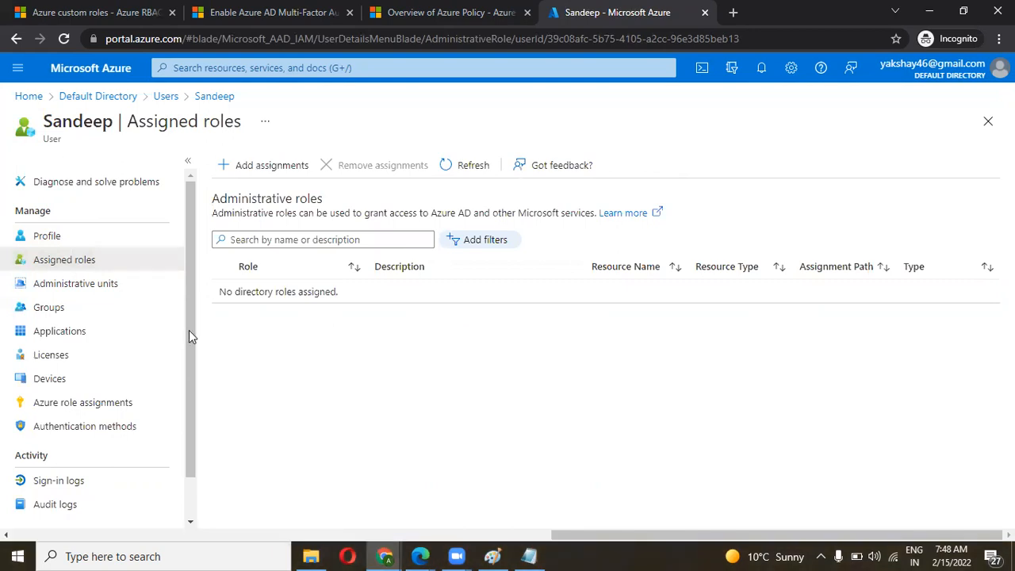
pyautogui.scroll(-1, 194, 399)
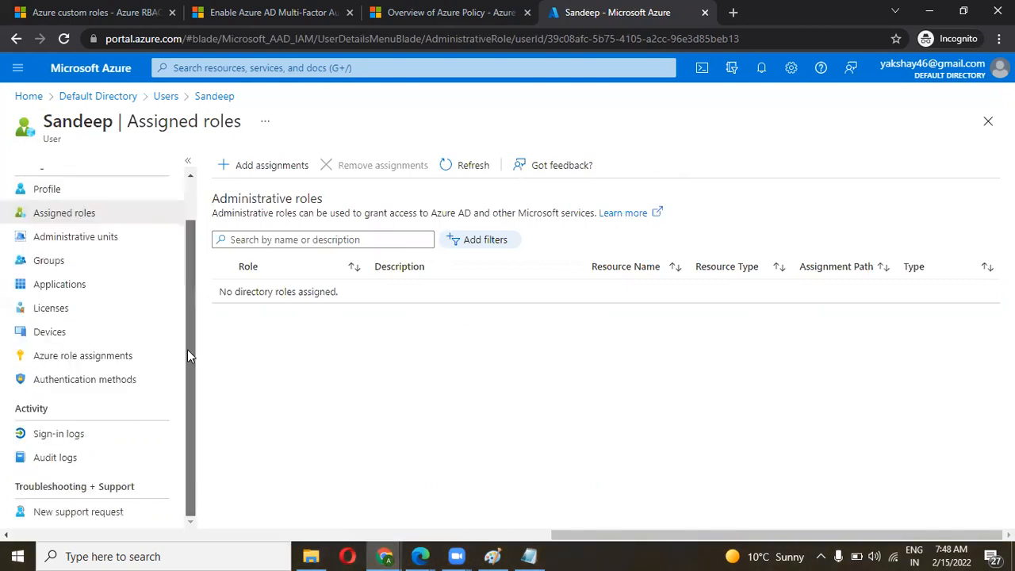
pyautogui.scroll(1, 185, 268)
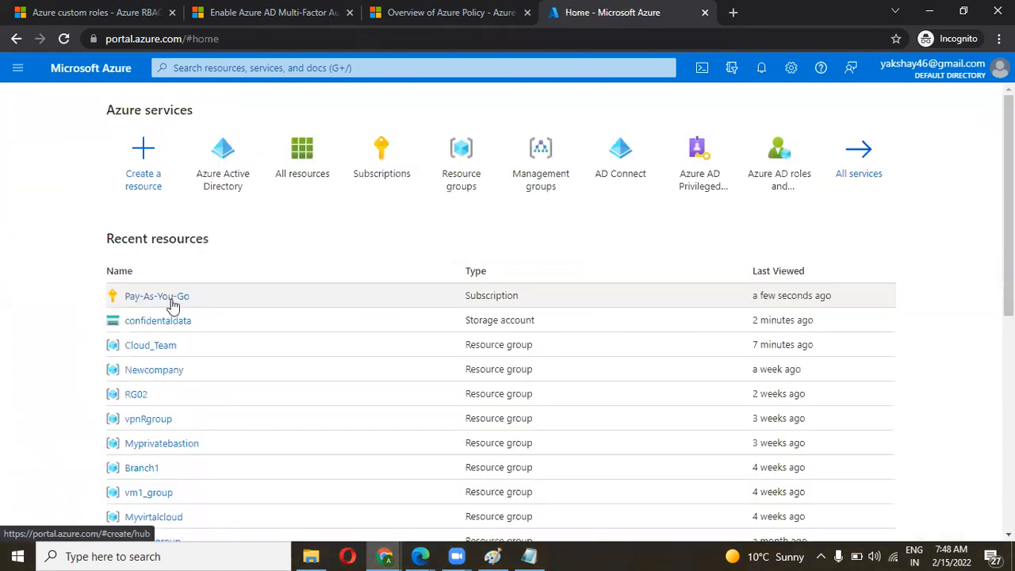
# Step: List the Pay-As-You-Go role assignments and open the test user's Myowncustomrole entry
pyautogui.click(171, 300)
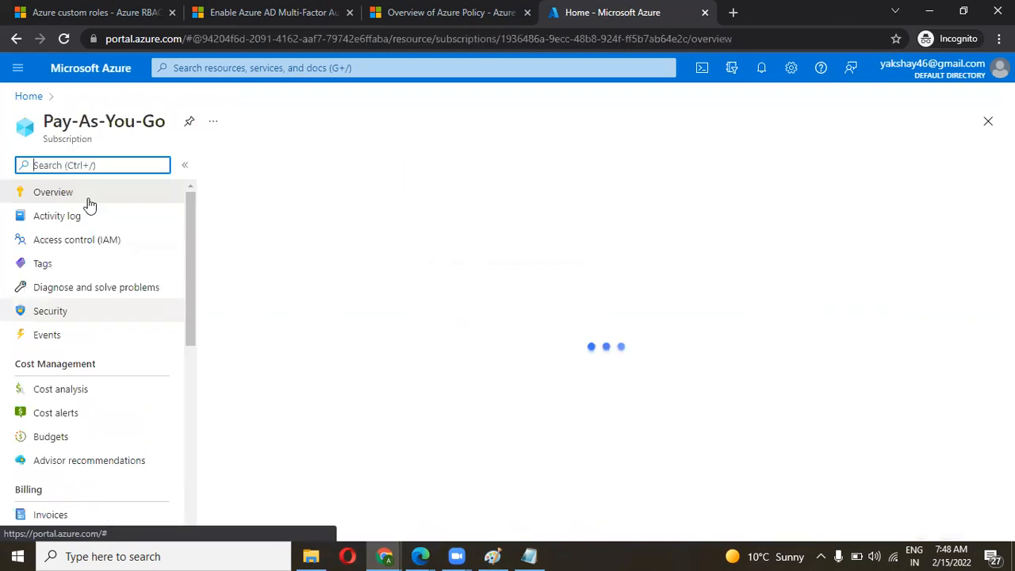
pyautogui.click(79, 247)
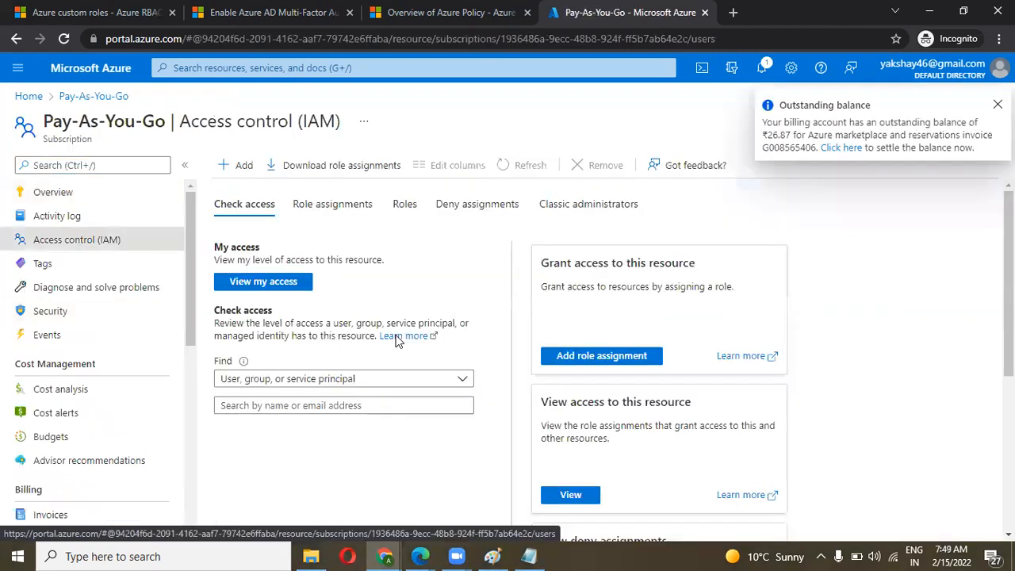
pyautogui.scroll(-1, 555, 460)
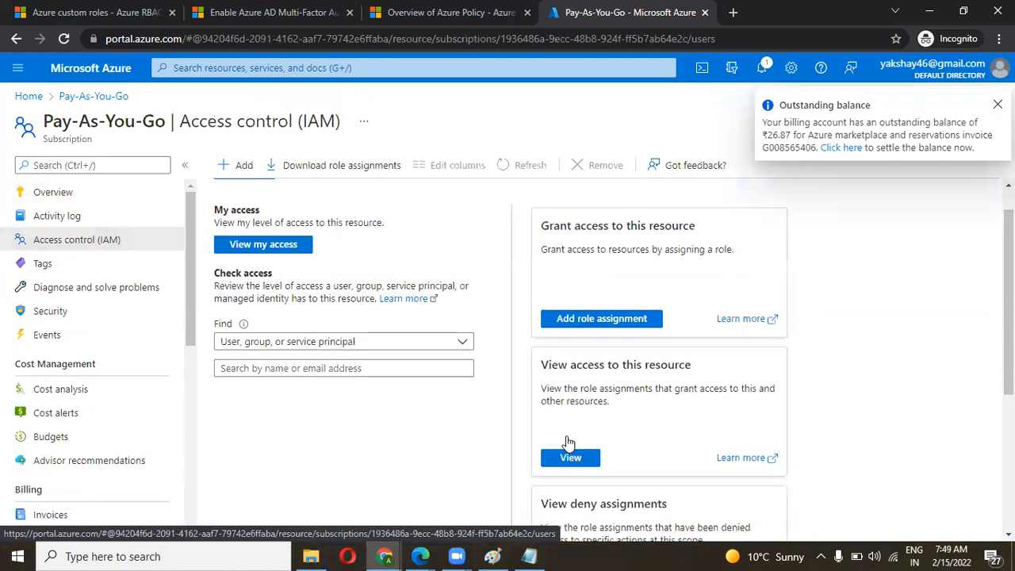
pyautogui.scroll(-1, 568, 442)
pyautogui.click(569, 436)
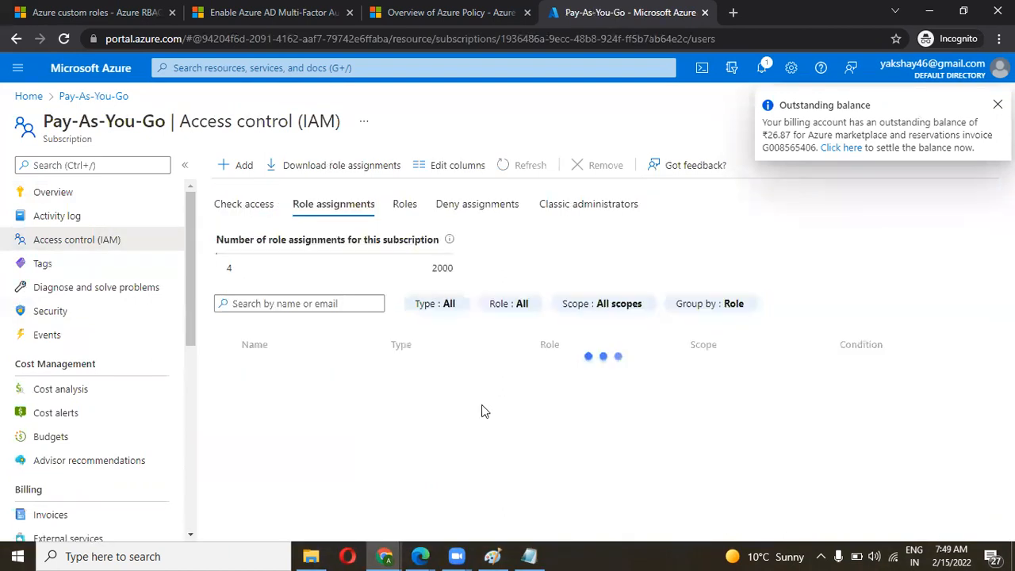
pyautogui.scroll(-1, 354, 415)
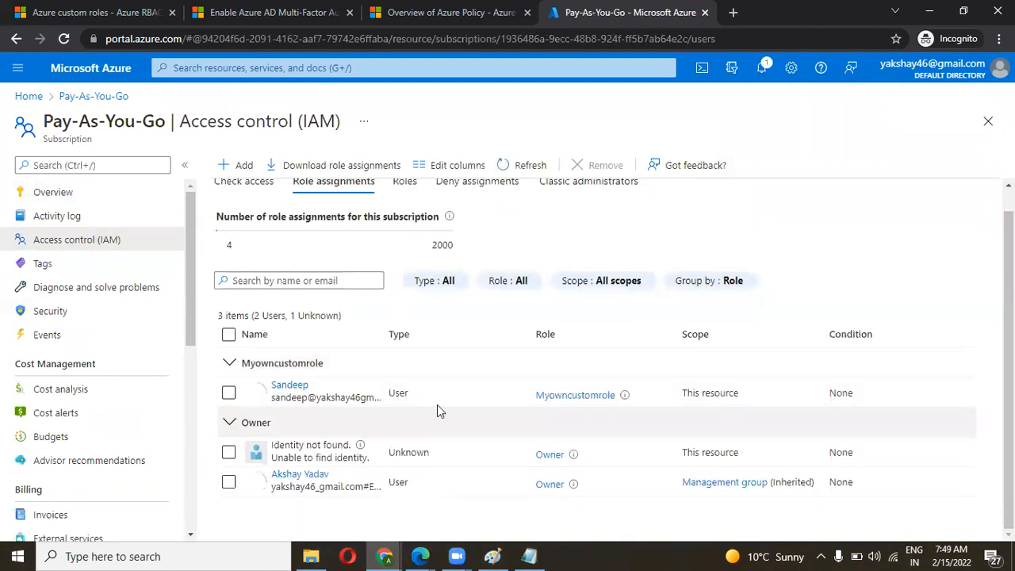
pyautogui.click(568, 397)
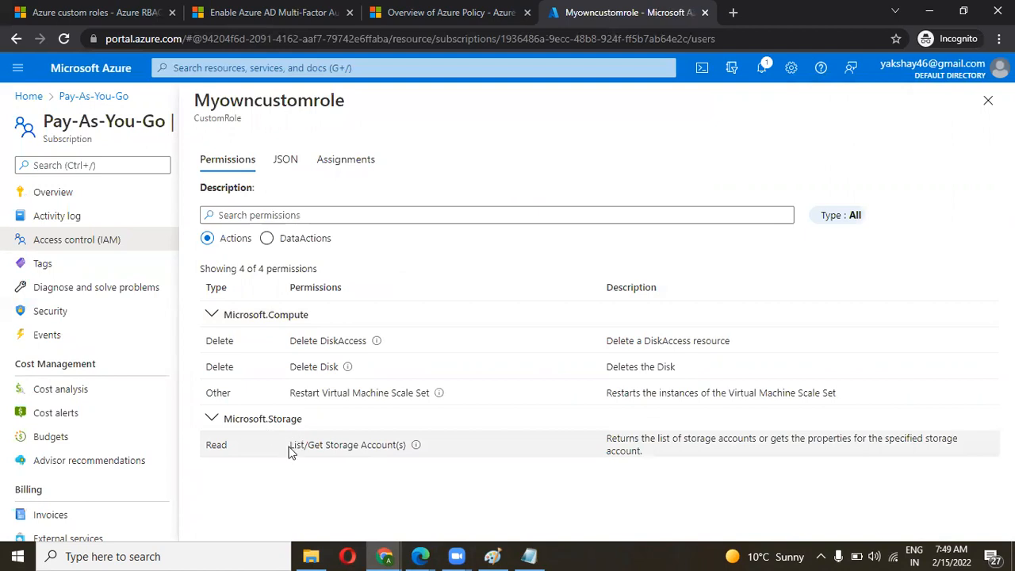
# Step: Review Myowncustomrole's permissions, highlighting the storage account read permission, then return home
pyautogui.tripleClick(404, 445)
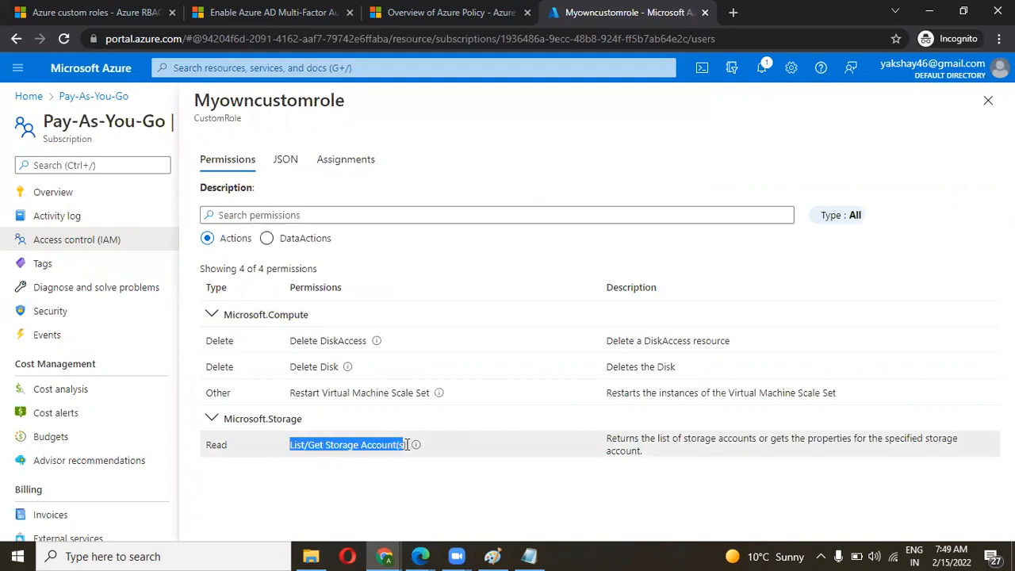
pyautogui.click(395, 444)
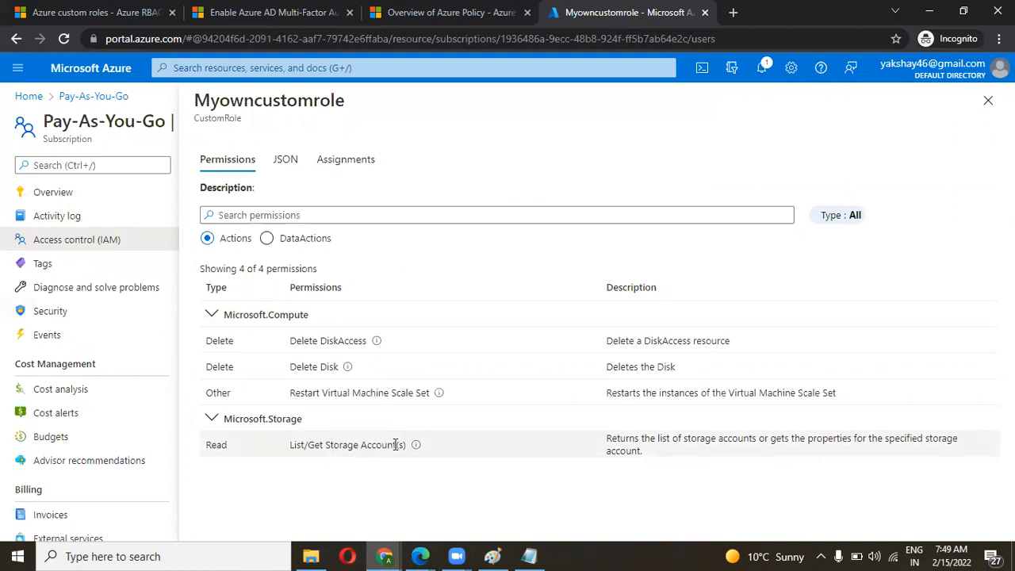
pyautogui.moveTo(405, 445)
pyautogui.mouseDown()
pyautogui.moveTo(204, 448)
pyautogui.moveTo(260, 463)
pyautogui.moveTo(316, 519)
pyautogui.mouseUp()
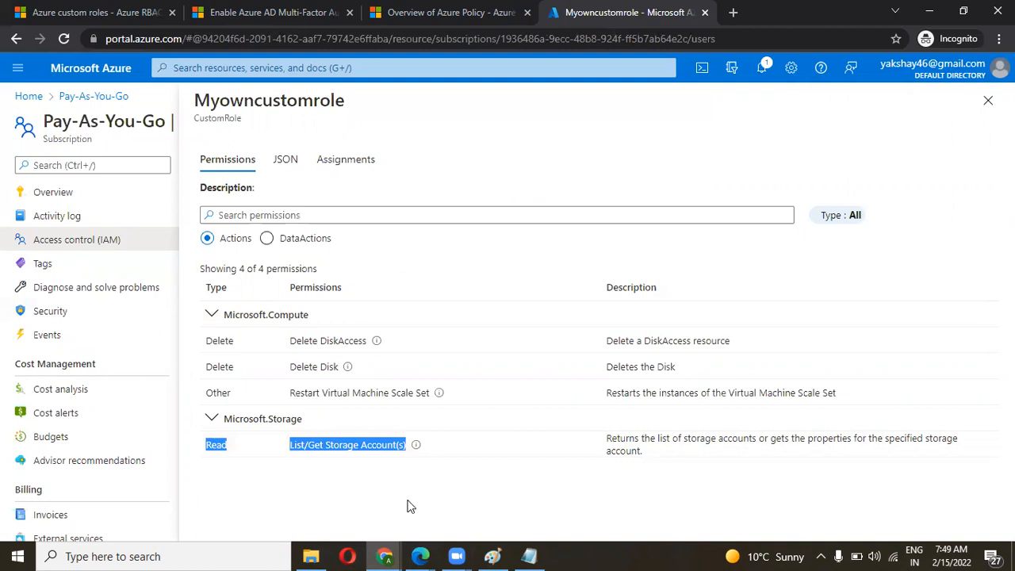
pyautogui.click(228, 494)
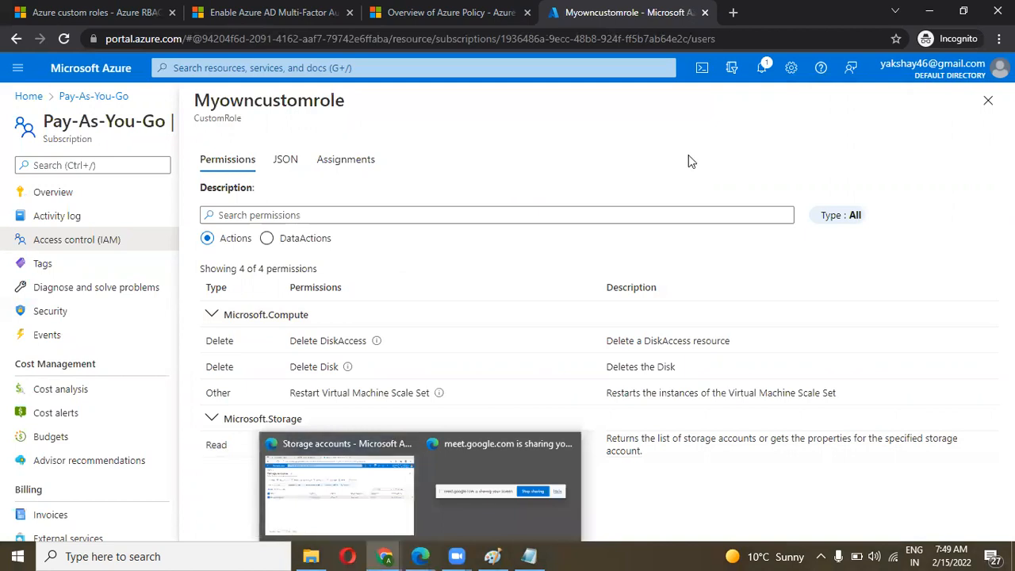
pyautogui.click(988, 104)
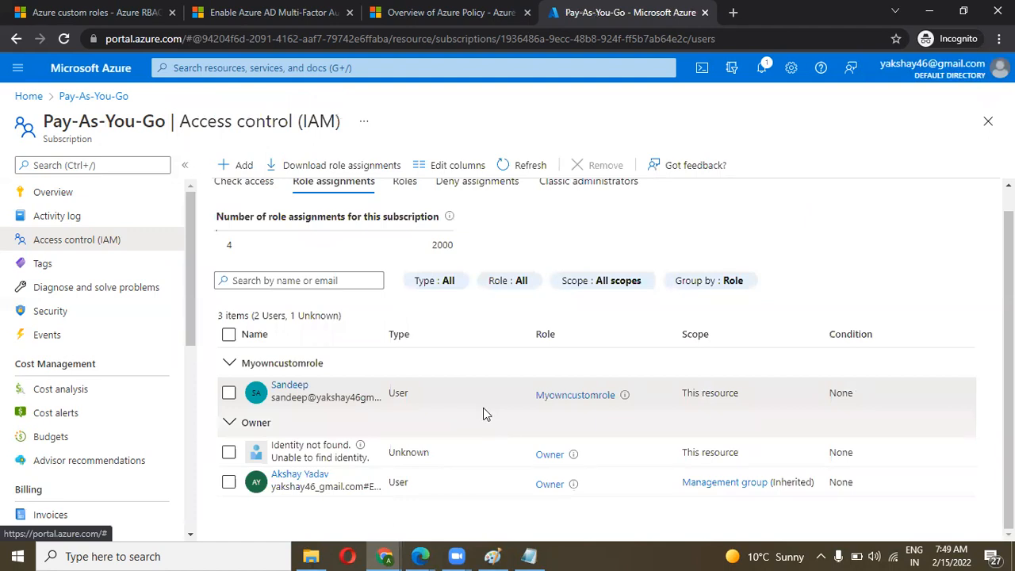
pyautogui.click(382, 556)
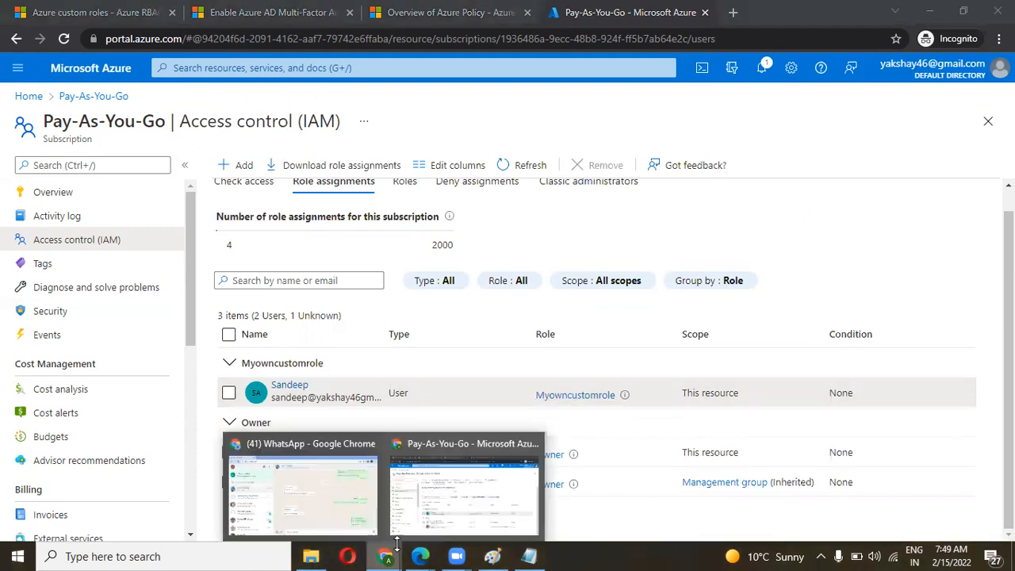
pyautogui.click(32, 96)
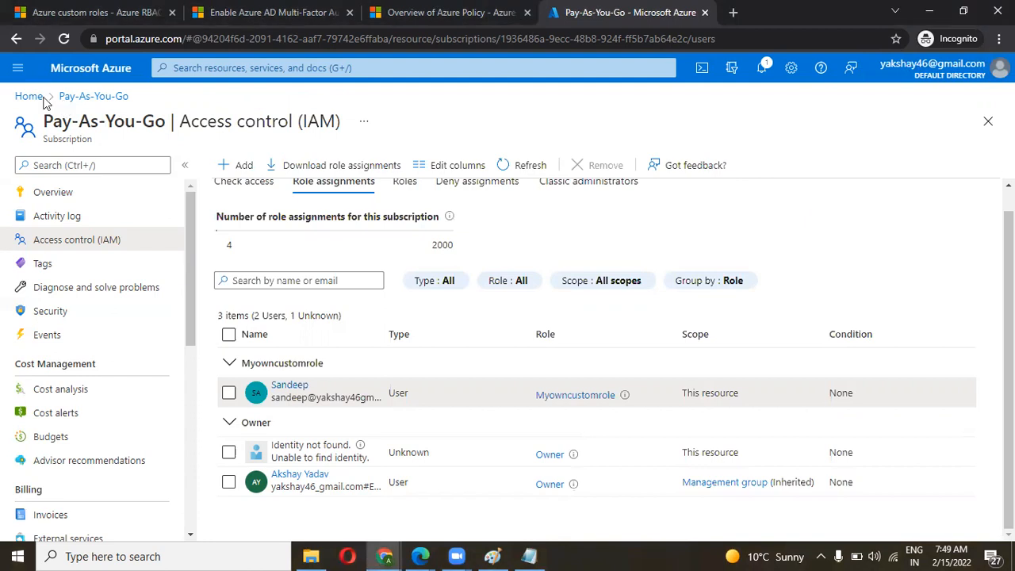
# Step: Search 'disk', open Disks and start a new managed disk
pyautogui.click(242, 64)
pyautogui.write('disk')
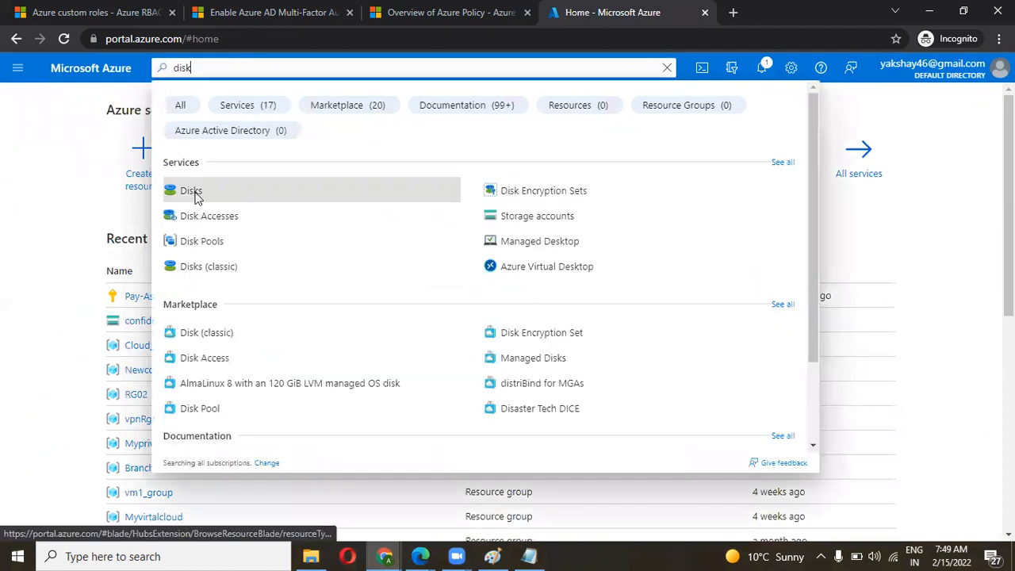
pyautogui.click(191, 192)
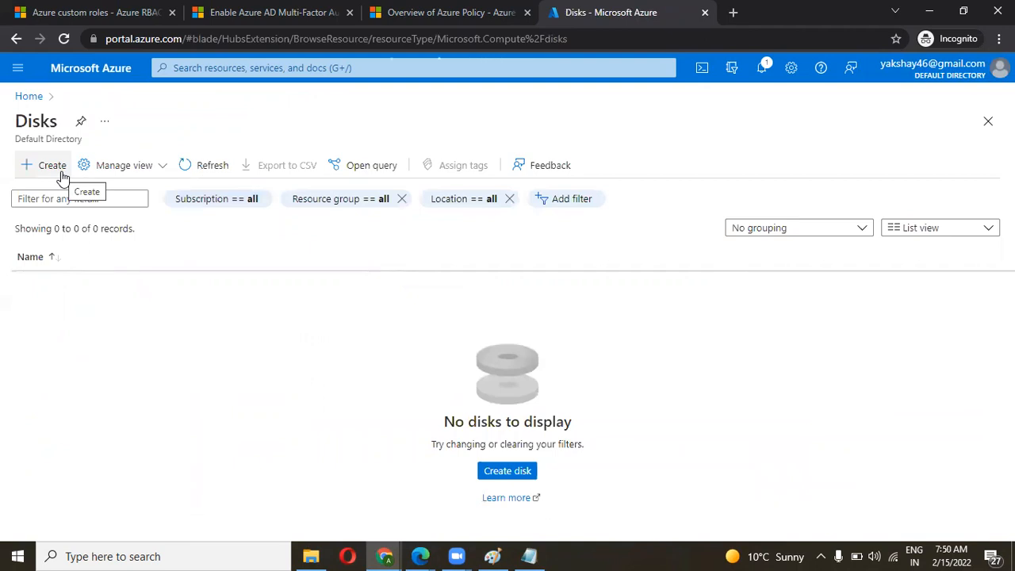
pyautogui.click(61, 171)
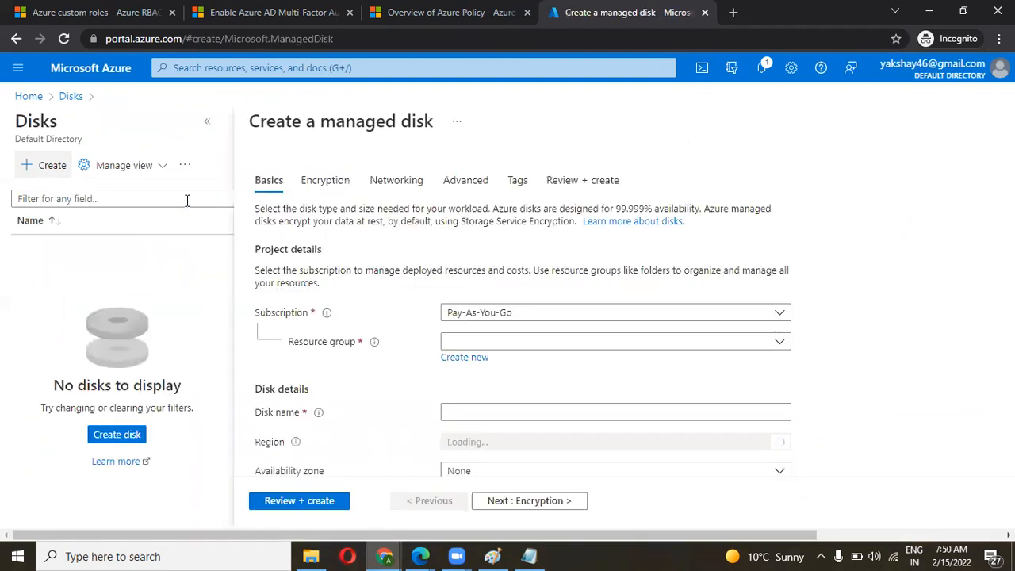
# Step: Name the disk testdisk in Myvirtalcloud, size it 4 GiB, and run Review + create
pyautogui.click(547, 341)
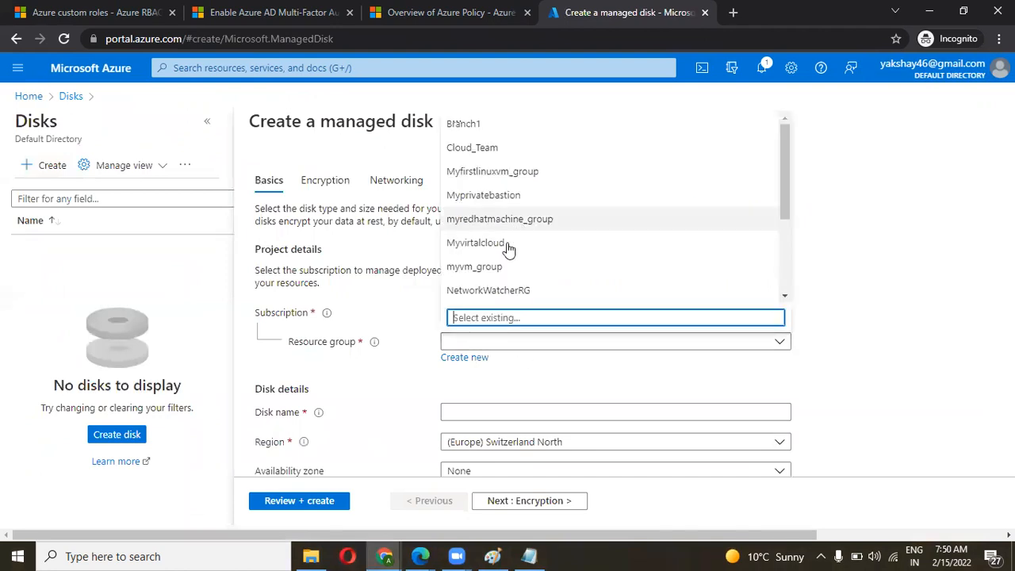
pyautogui.click(475, 242)
pyautogui.scroll(-1, 468, 331)
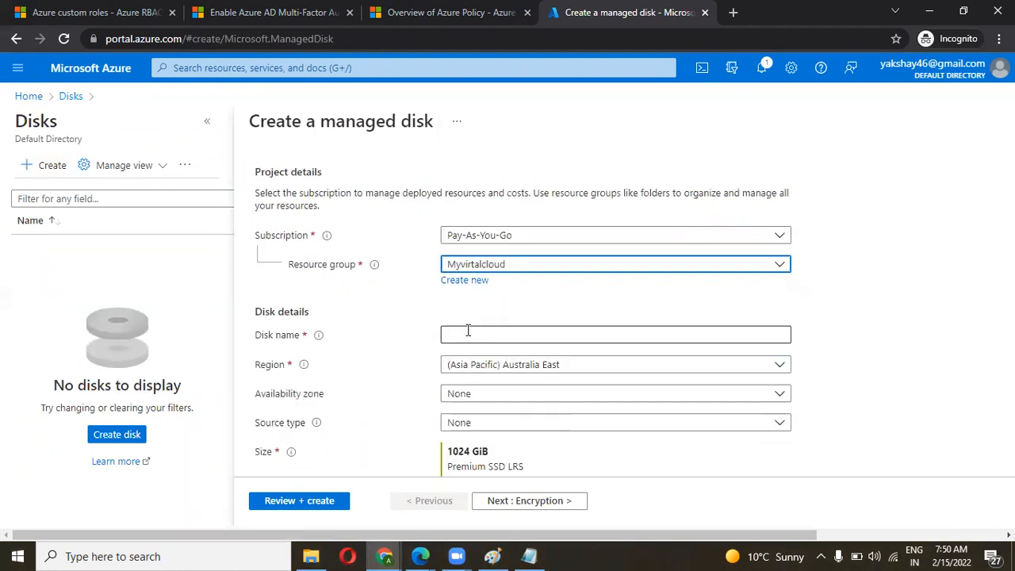
pyautogui.click(468, 331)
pyautogui.write('test')
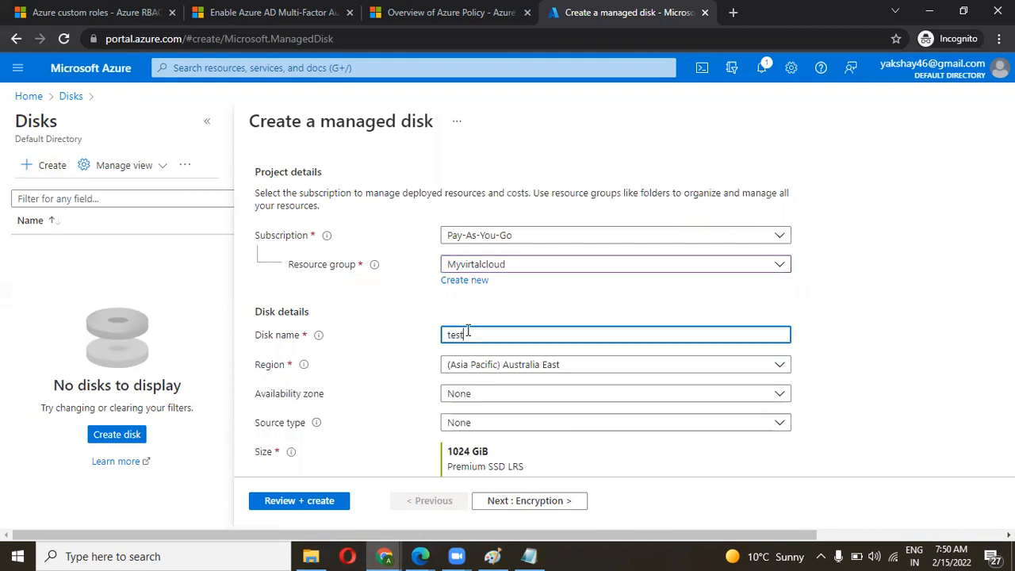
pyautogui.write('disk')
pyautogui.scroll(-1, 465, 438)
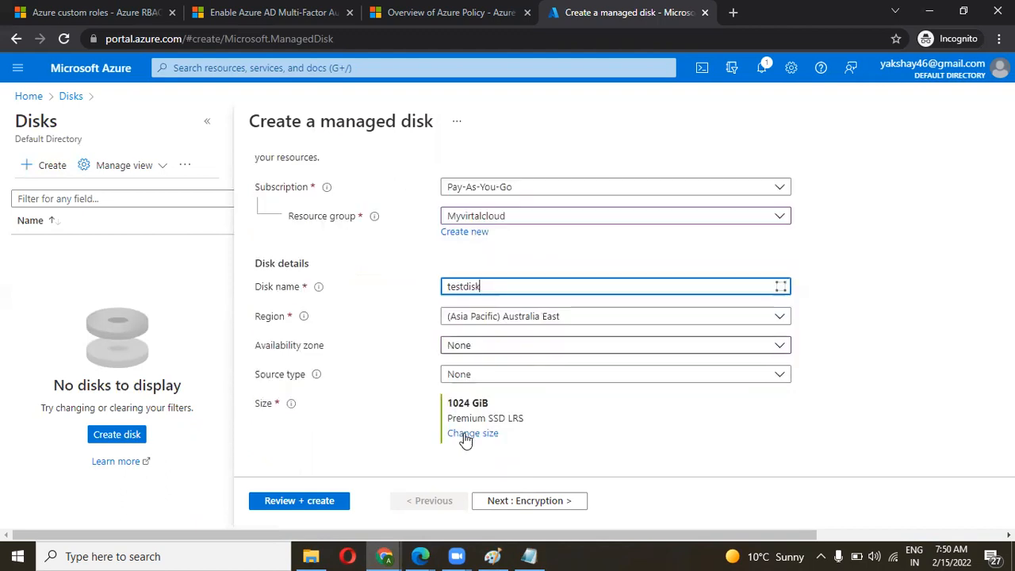
pyautogui.click(468, 434)
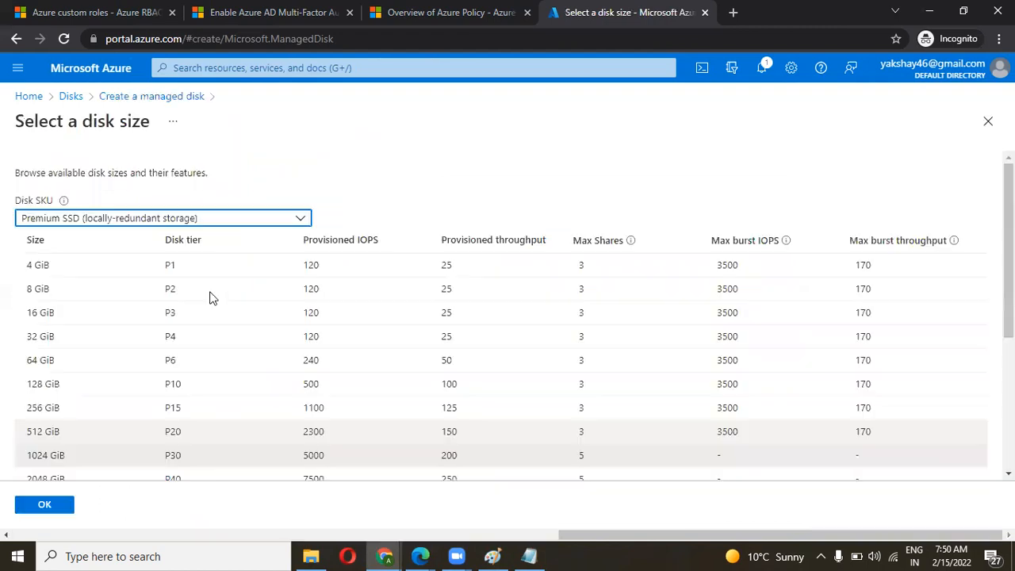
pyautogui.click(112, 270)
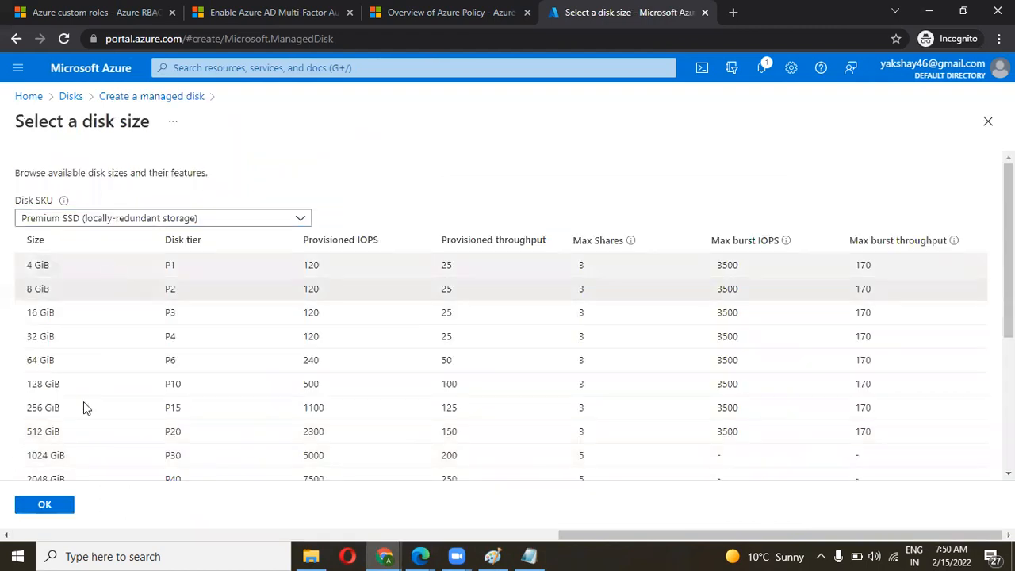
pyautogui.click(58, 510)
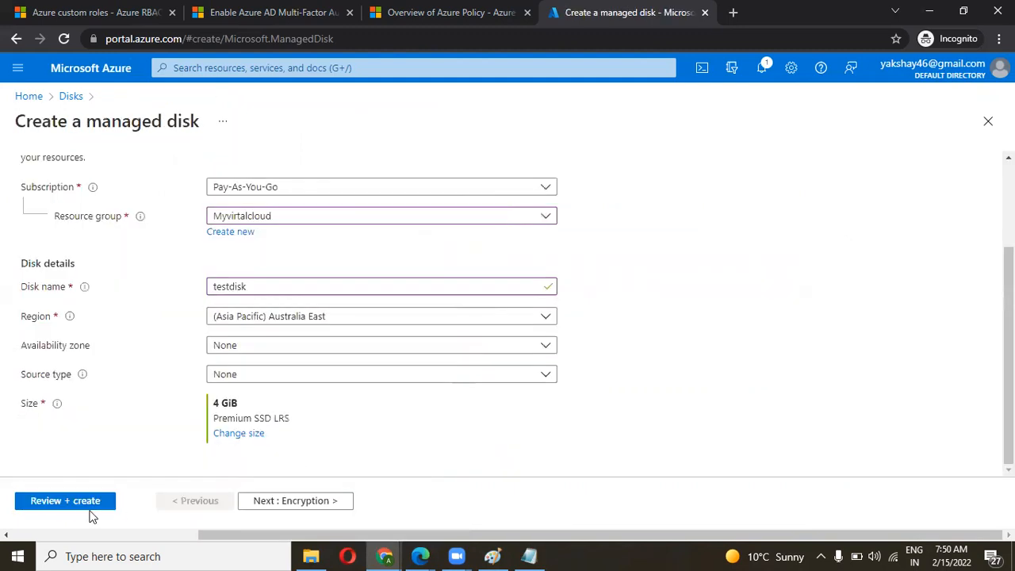
pyautogui.click(65, 501)
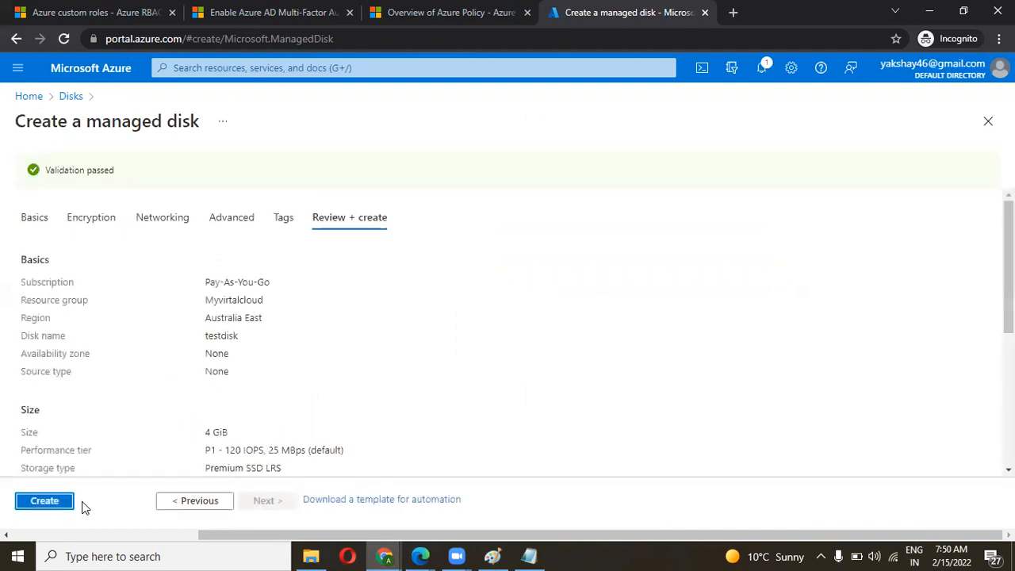
# Step: Submit testdisk creation and check the other user's Disks list in Edge
pyautogui.click(63, 501)
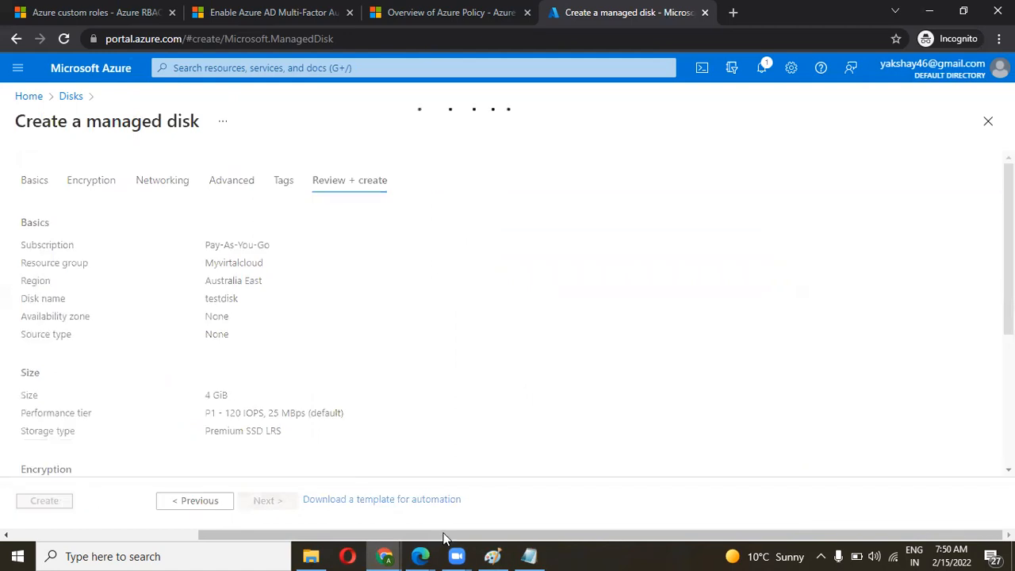
pyautogui.moveTo(420, 555)
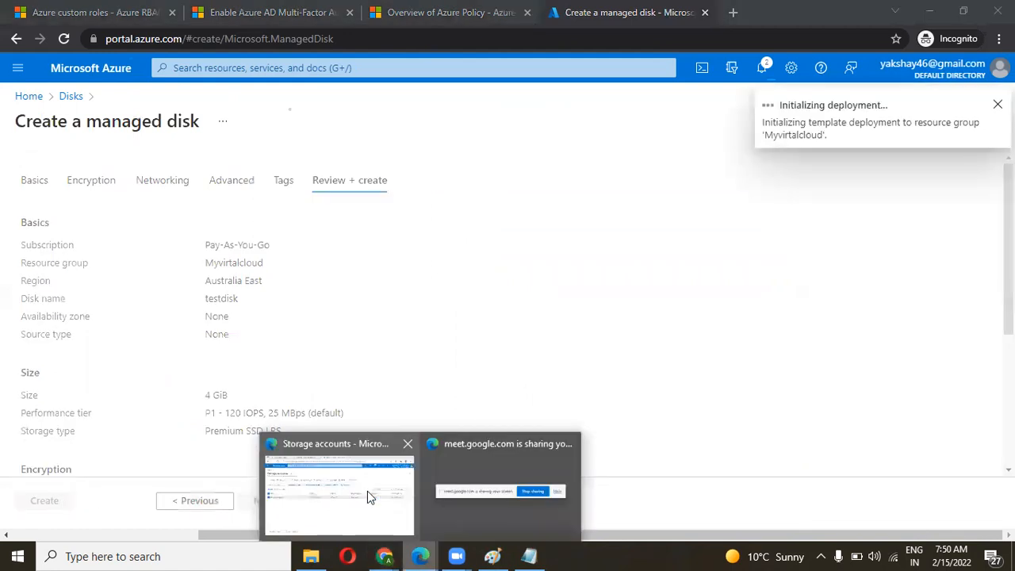
pyautogui.click(367, 491)
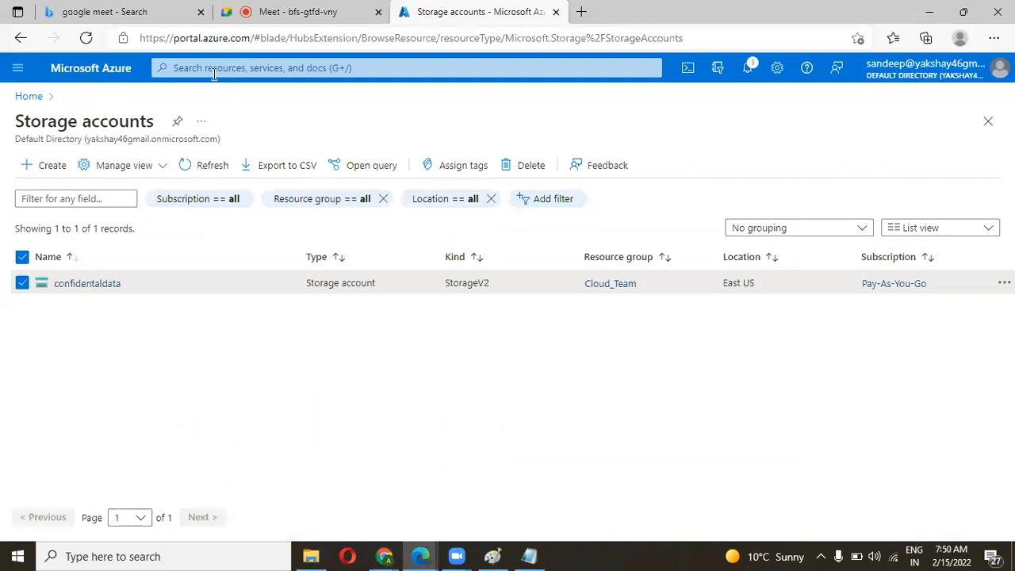
pyautogui.click(214, 73)
pyautogui.write('disk')
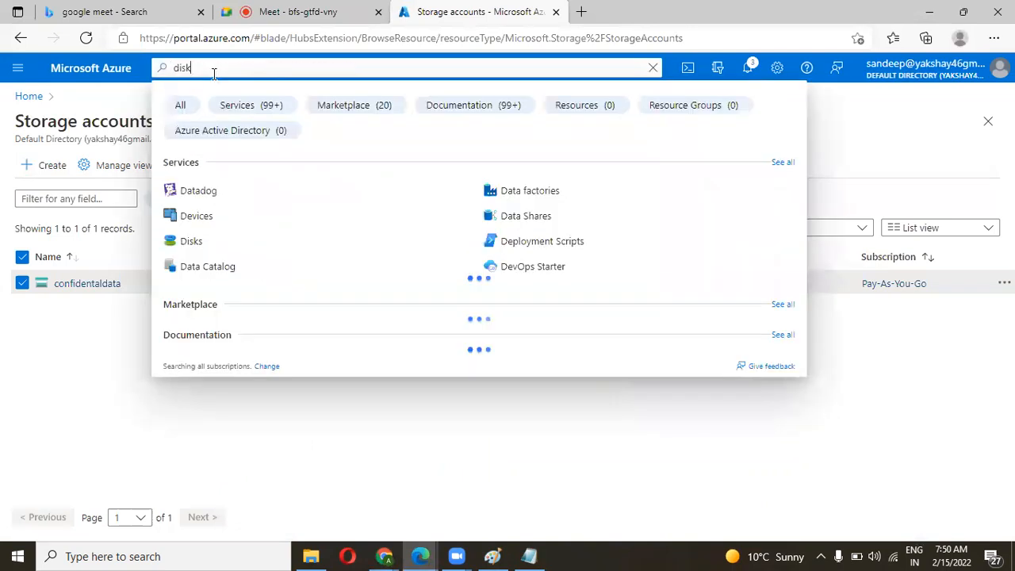
pyautogui.click(179, 191)
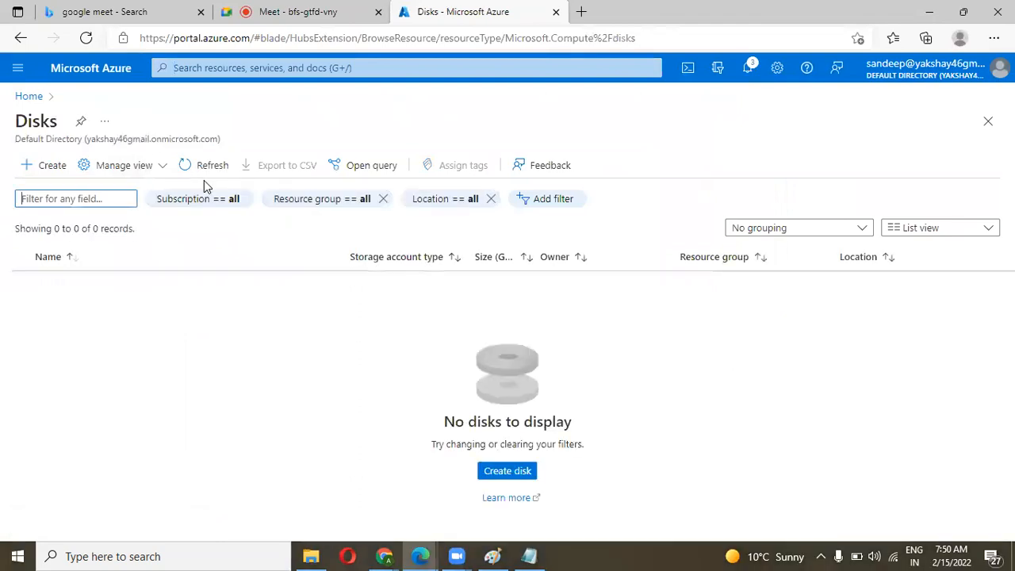
pyautogui.click(217, 182)
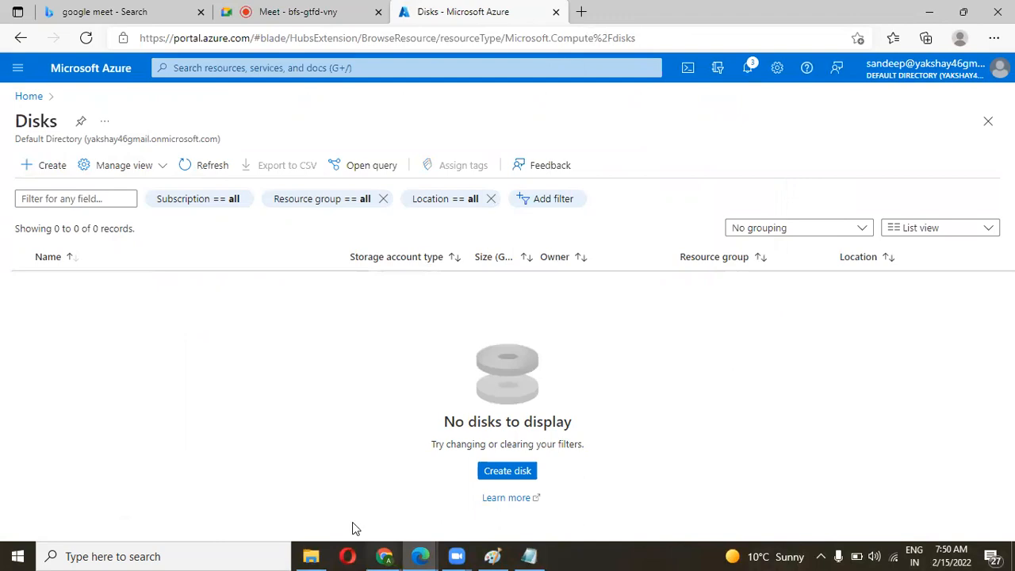
# Step: Refresh the testdisk deployment page until the deployment completes
pyautogui.moveTo(384, 555)
pyautogui.click(409, 512)
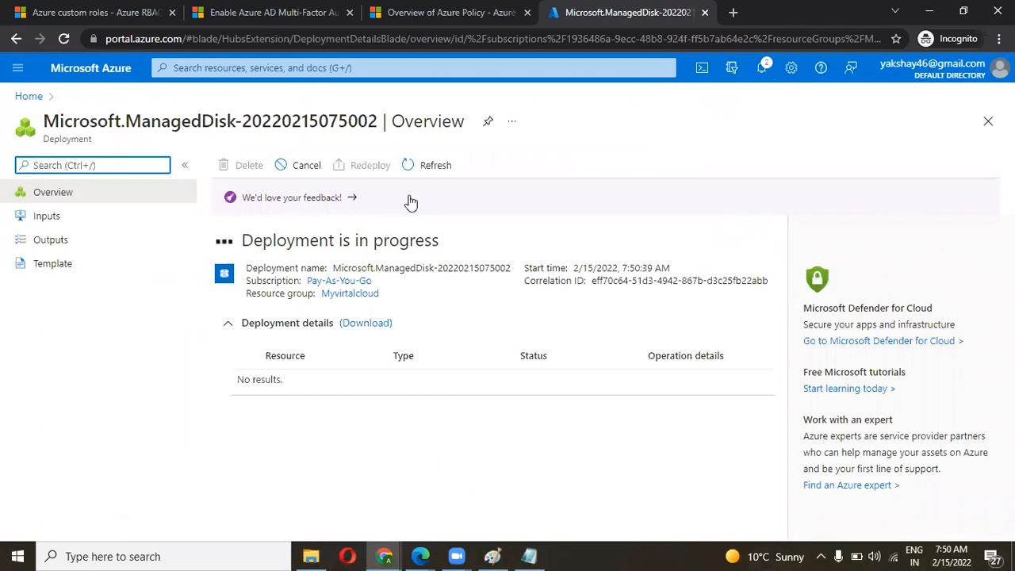
pyautogui.click(428, 168)
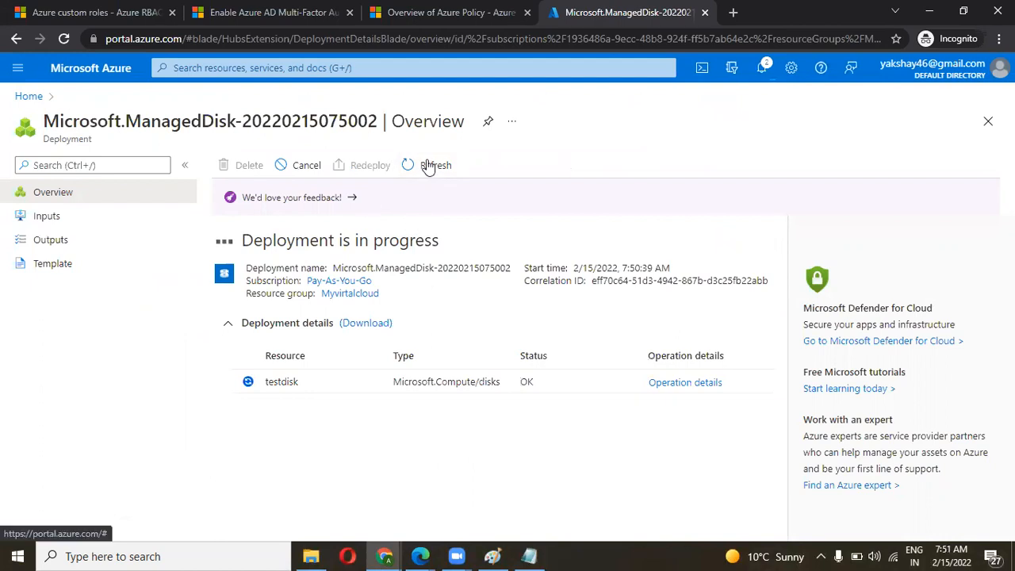
pyautogui.click(427, 167)
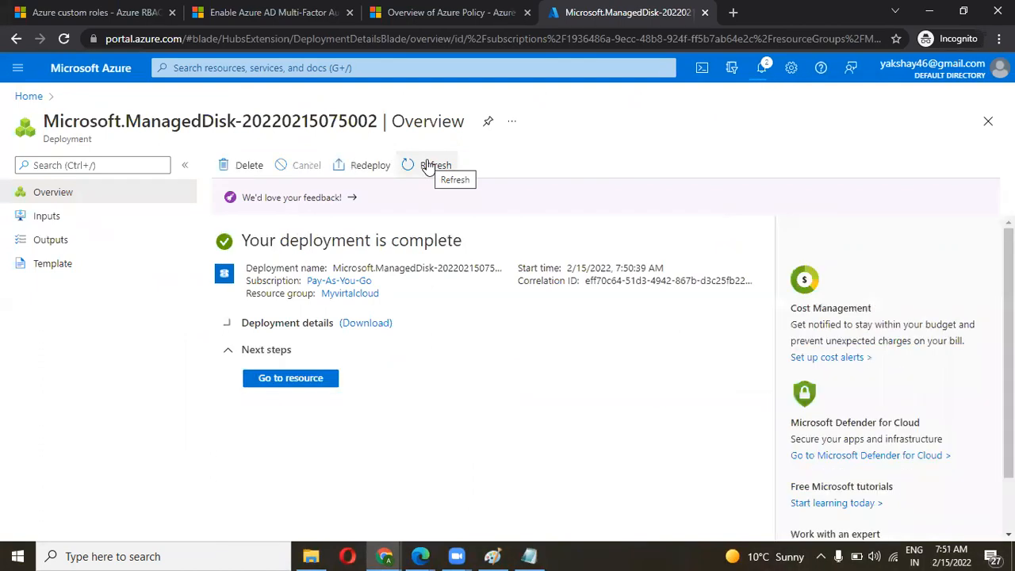
# Step: Open testdisk's overview, then repeatedly reload the test user's Disks list, which stays empty
pyautogui.click(291, 378)
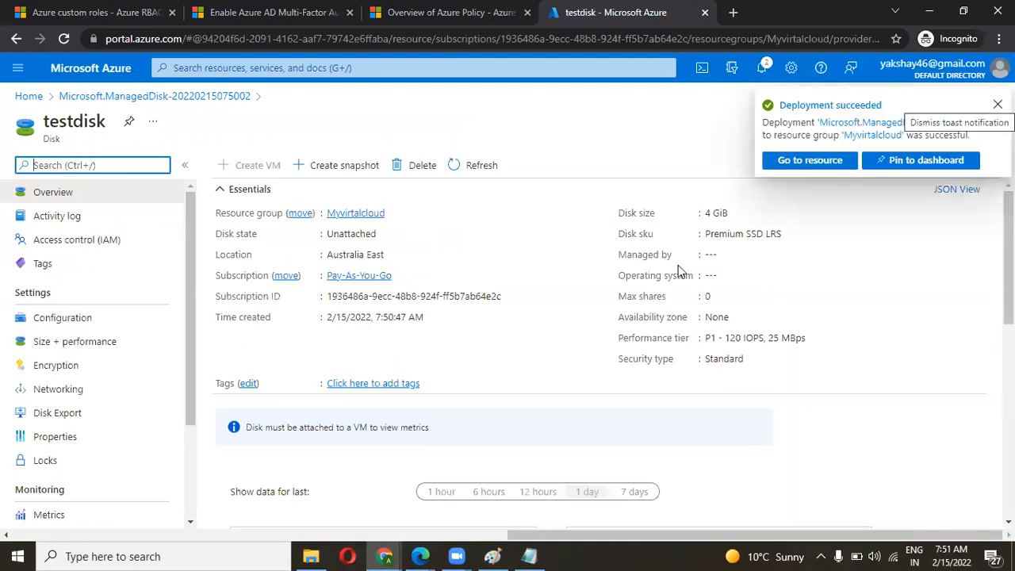
pyautogui.click(423, 556)
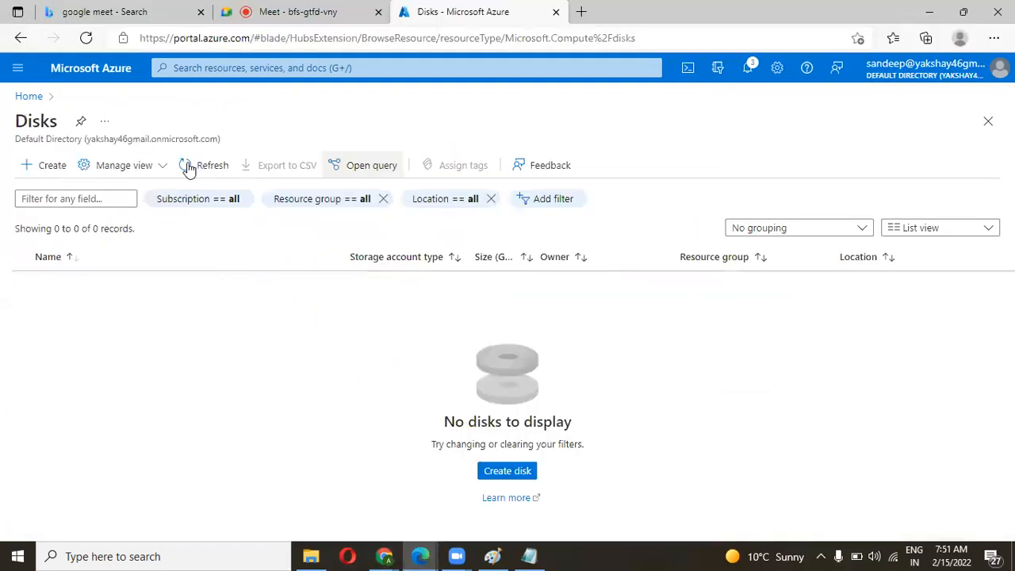
pyautogui.click(188, 168)
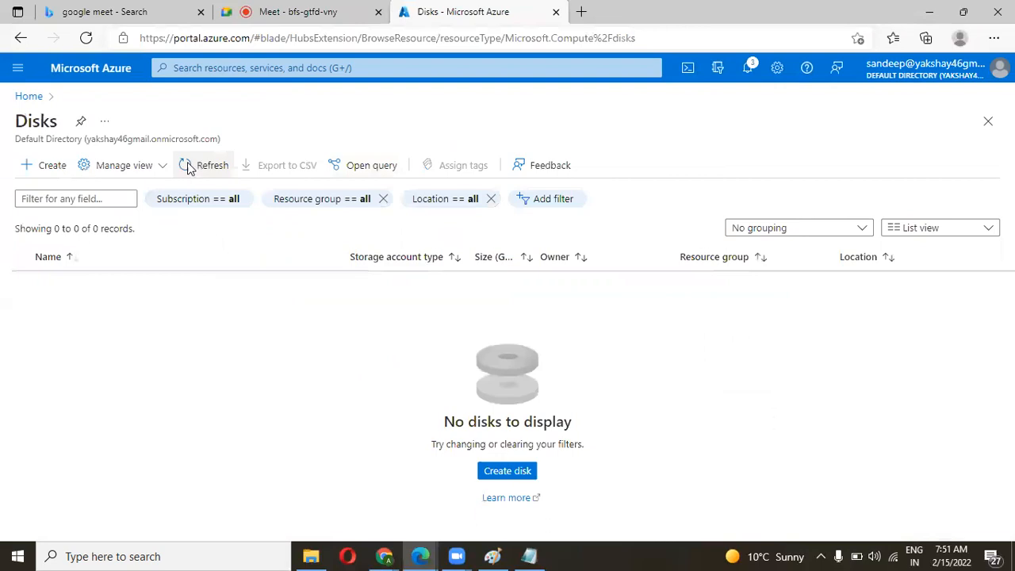
pyautogui.click(188, 168)
pyautogui.click(188, 169)
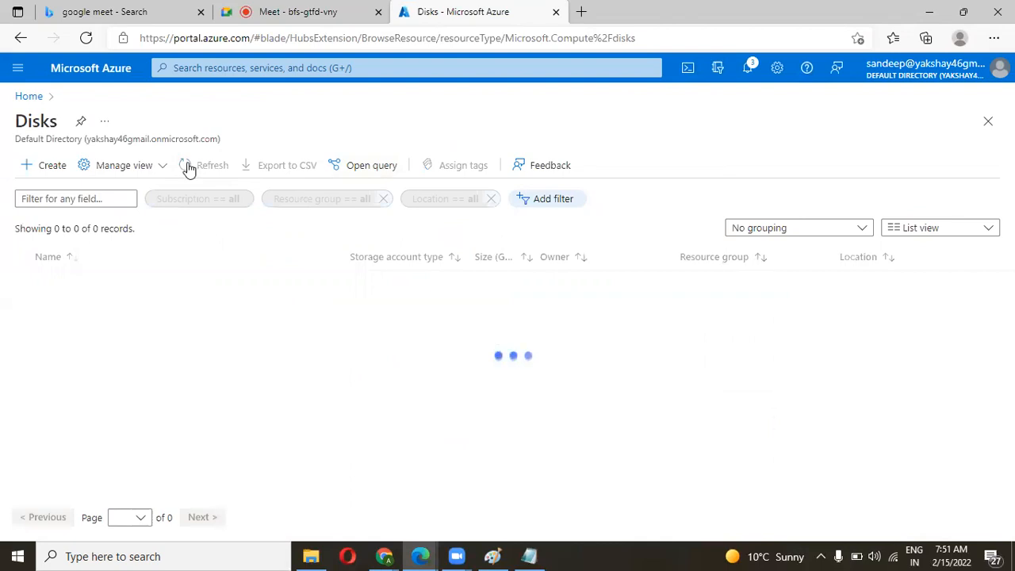
pyautogui.click(188, 168)
pyautogui.click(89, 39)
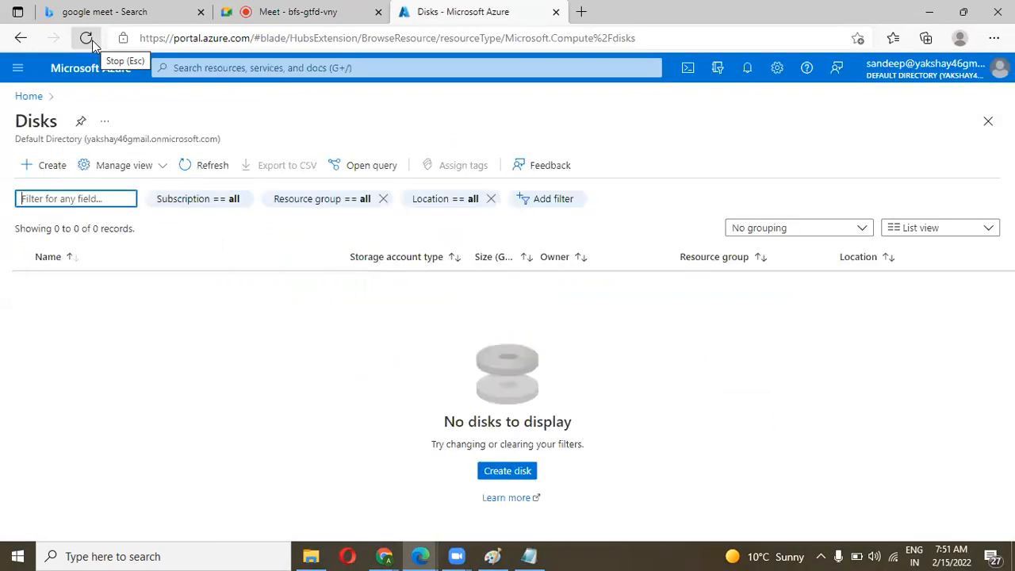
pyautogui.click(92, 44)
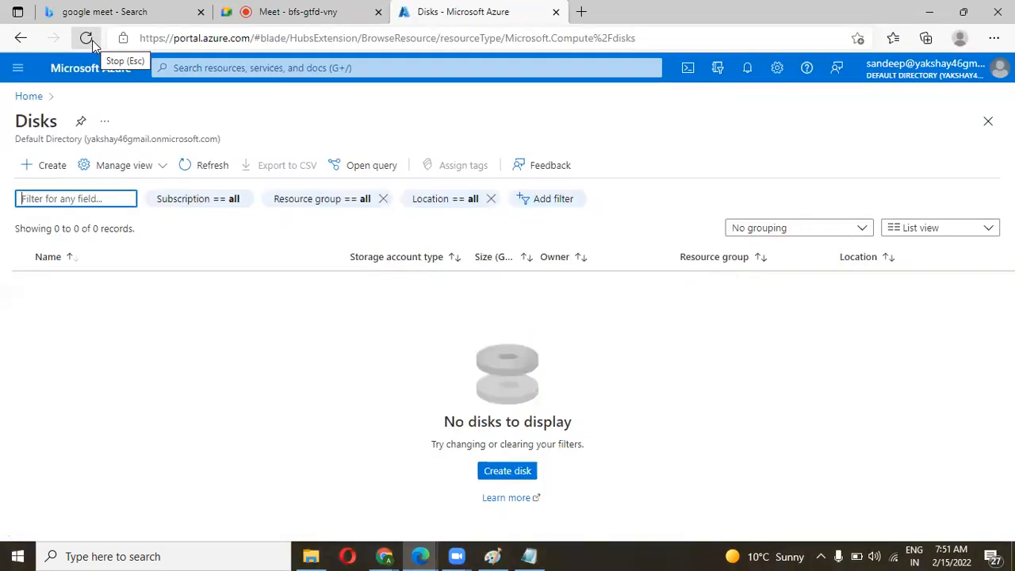
pyautogui.click(87, 39)
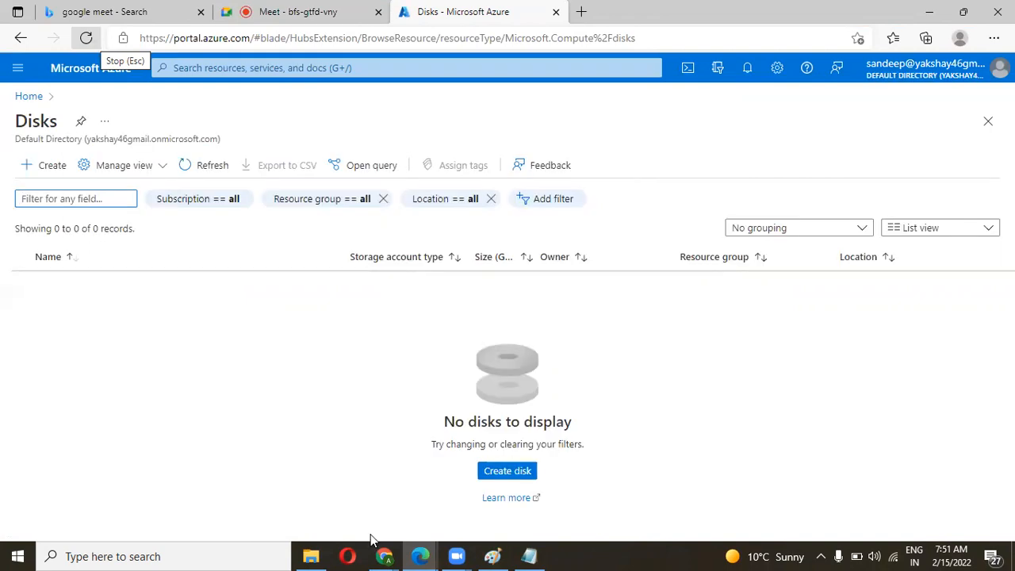
pyautogui.moveTo(384, 556)
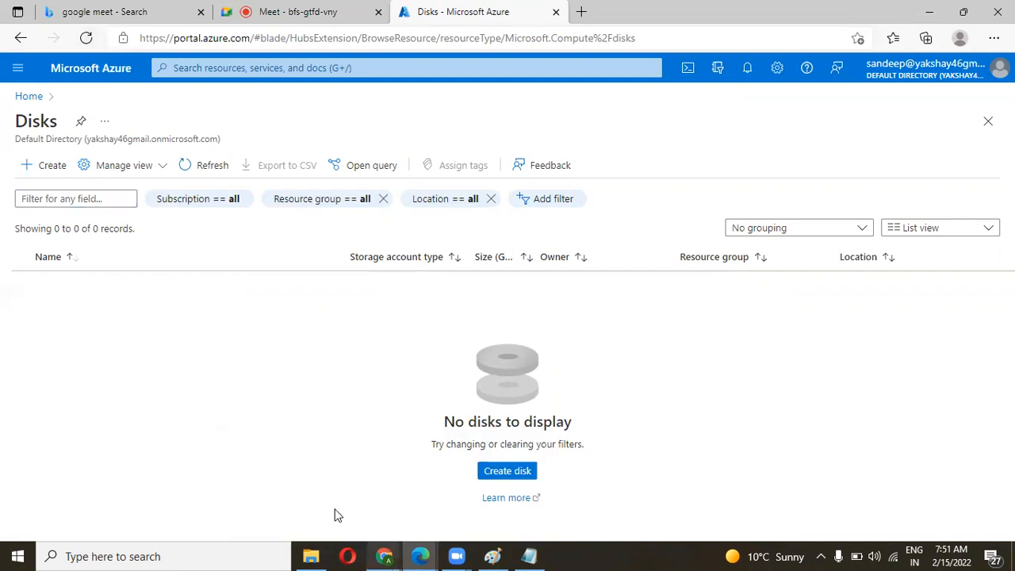
# Step: In the test user's session, confirm All resources shows only confidentaldata, no testdisk
pyautogui.click(301, 495)
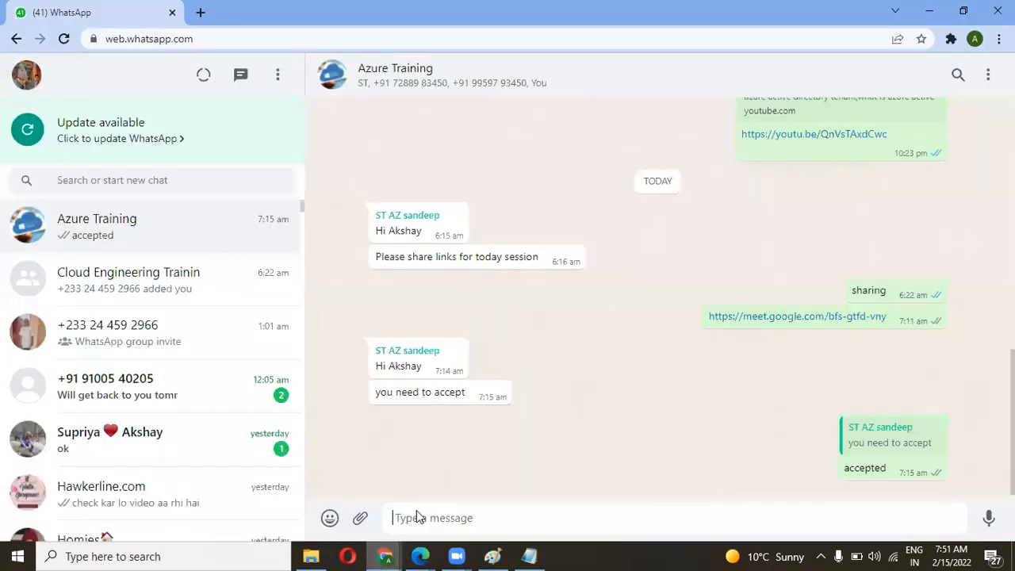
pyautogui.hotkey('alt', 'Tab')
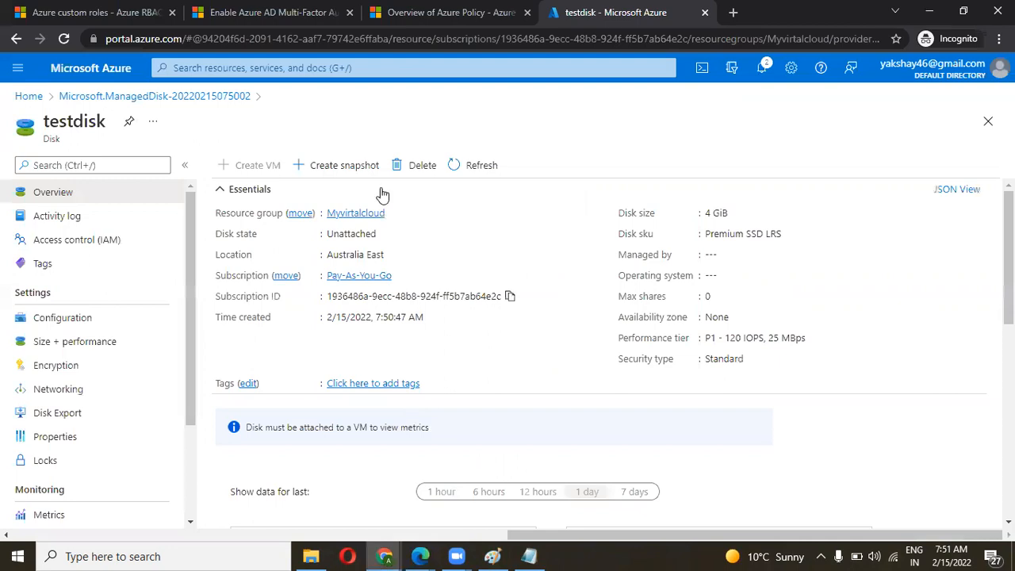
pyautogui.click(422, 556)
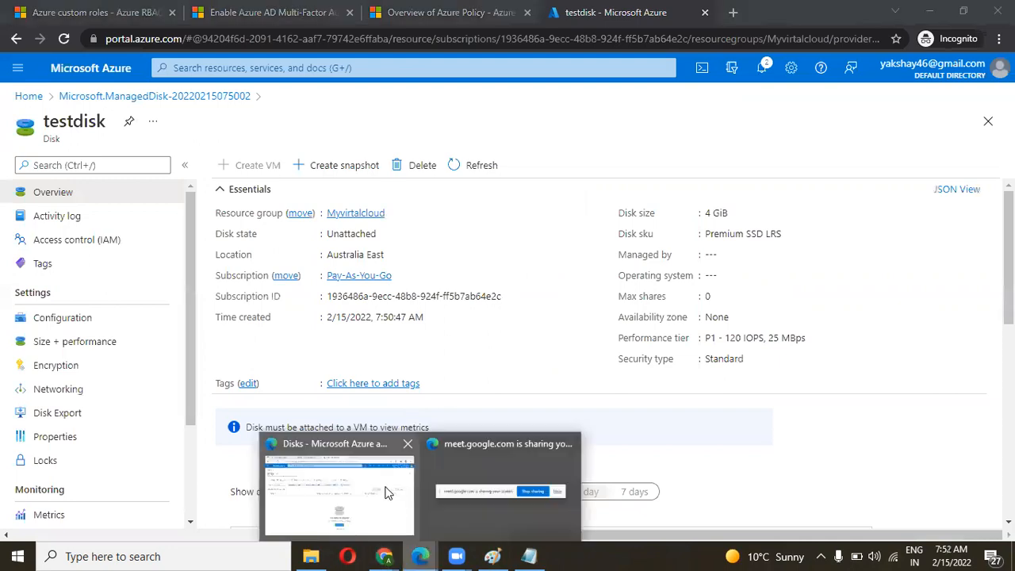
pyautogui.click(340, 493)
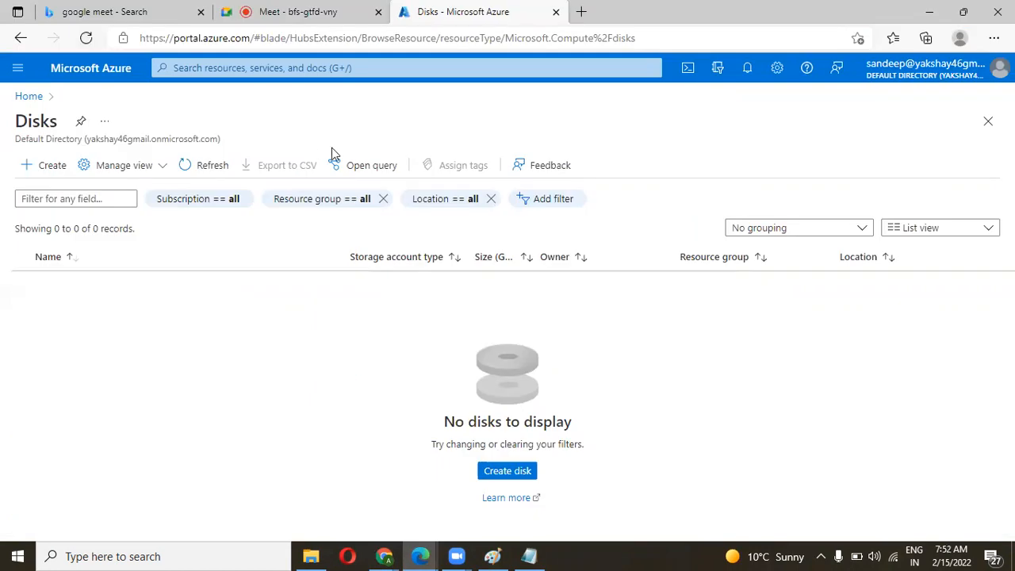
pyautogui.click(38, 98)
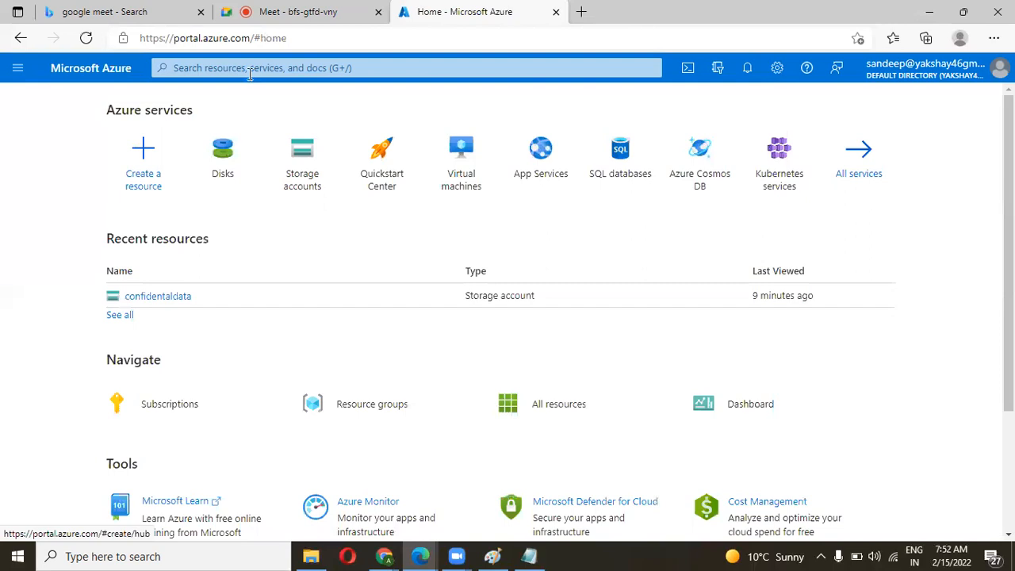
pyautogui.click(530, 405)
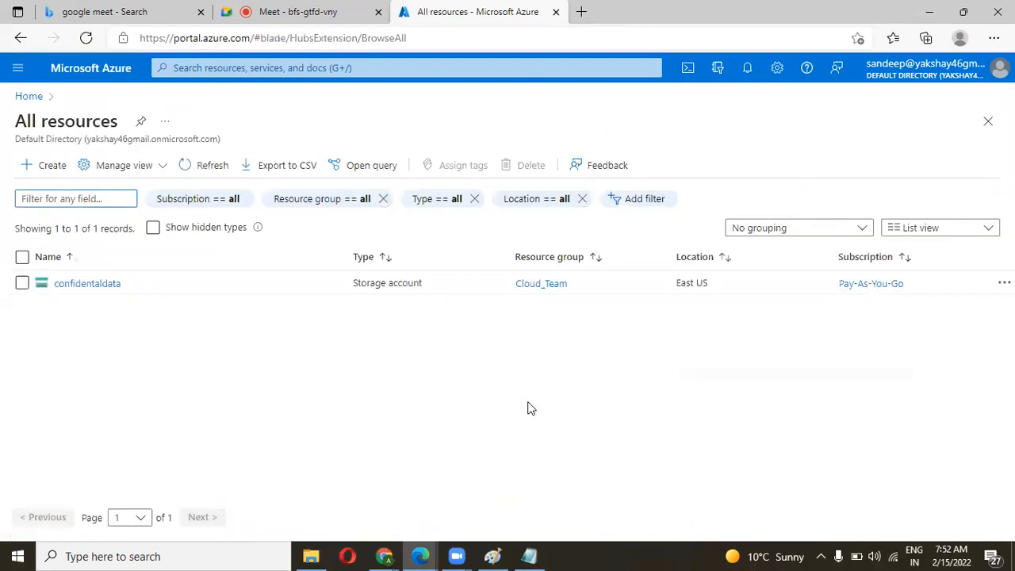
pyautogui.click(30, 96)
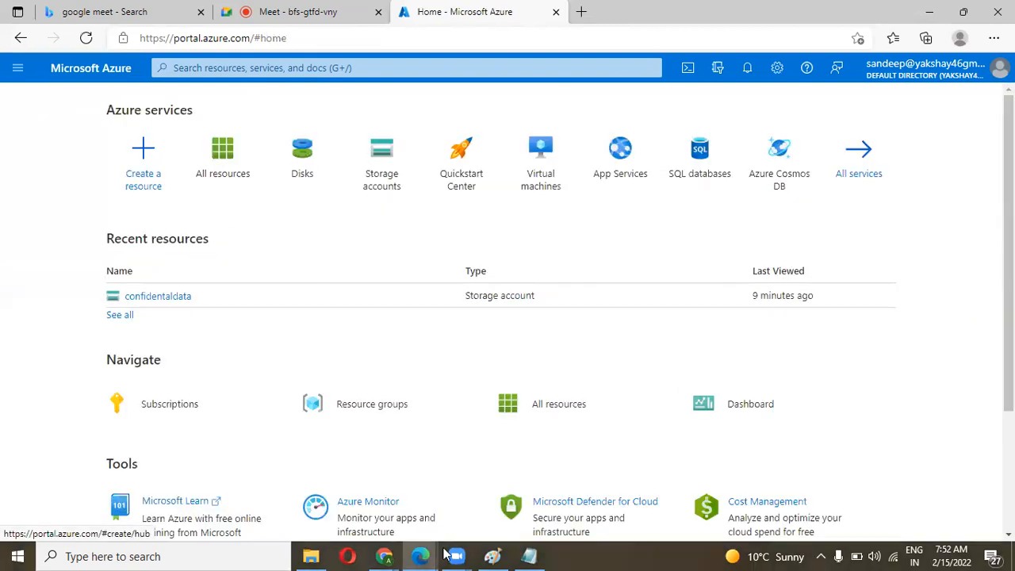
# Step: Start a role assignment on testdisk and select Myowncustomrole, checking its Delete Disk permission
pyautogui.moveTo(386, 555)
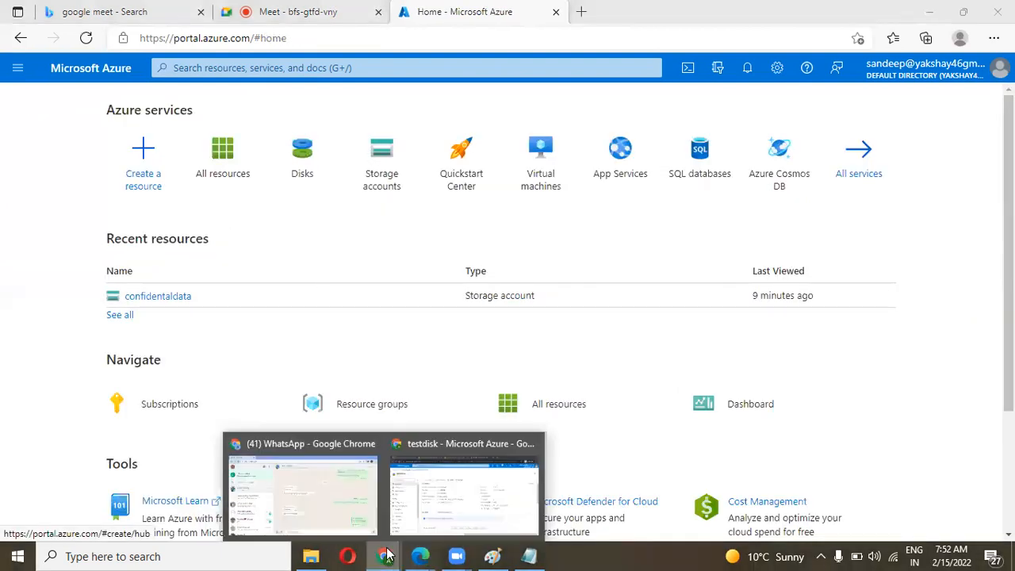
pyautogui.click(464, 495)
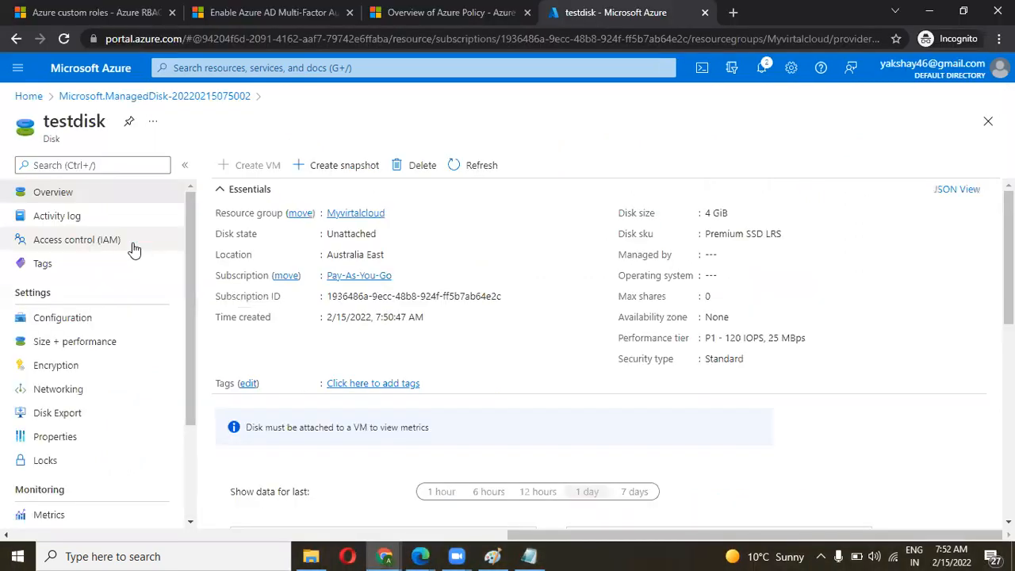
pyautogui.click(134, 250)
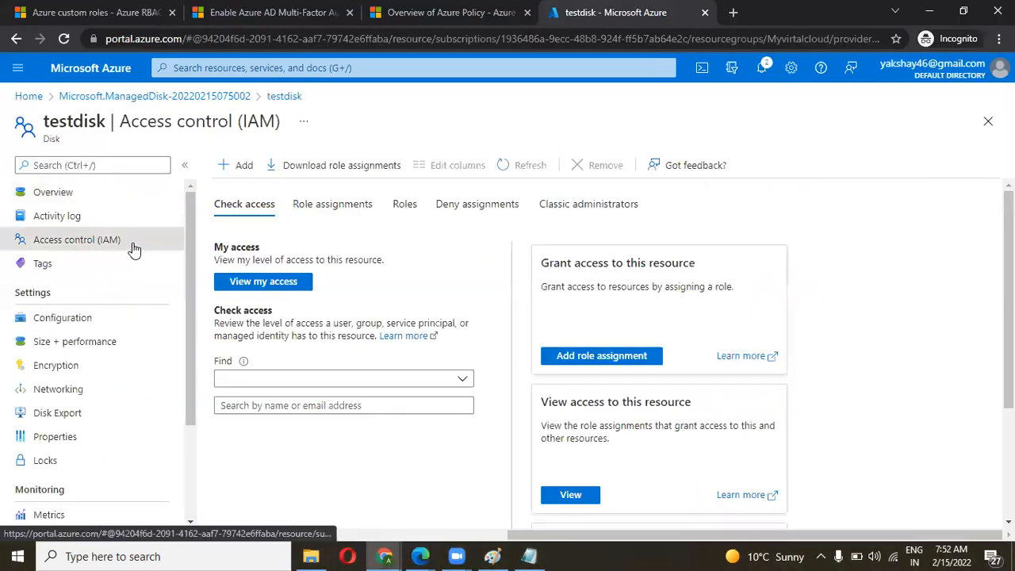
pyautogui.click(588, 358)
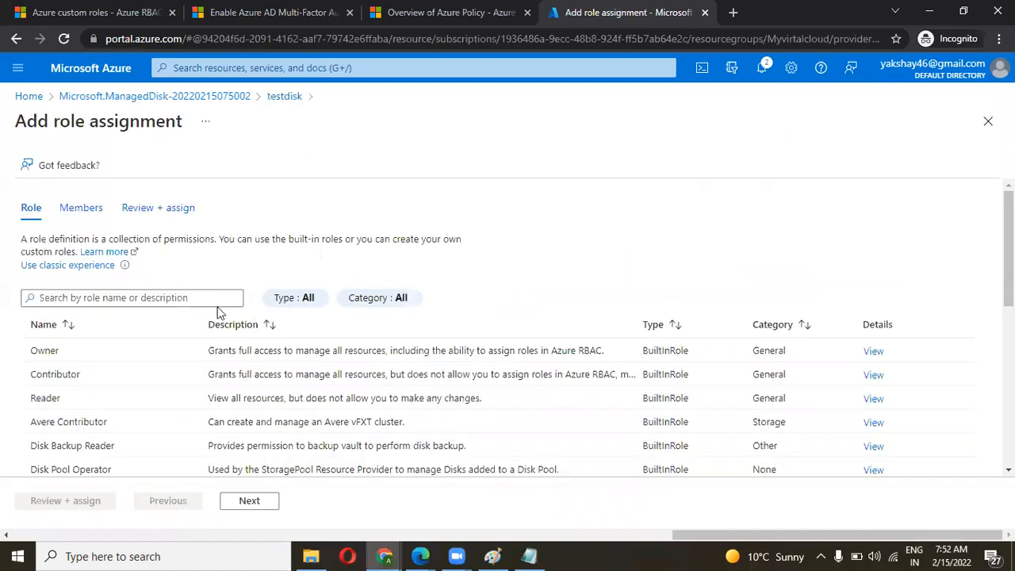
pyautogui.click(187, 297)
pyautogui.write('c')
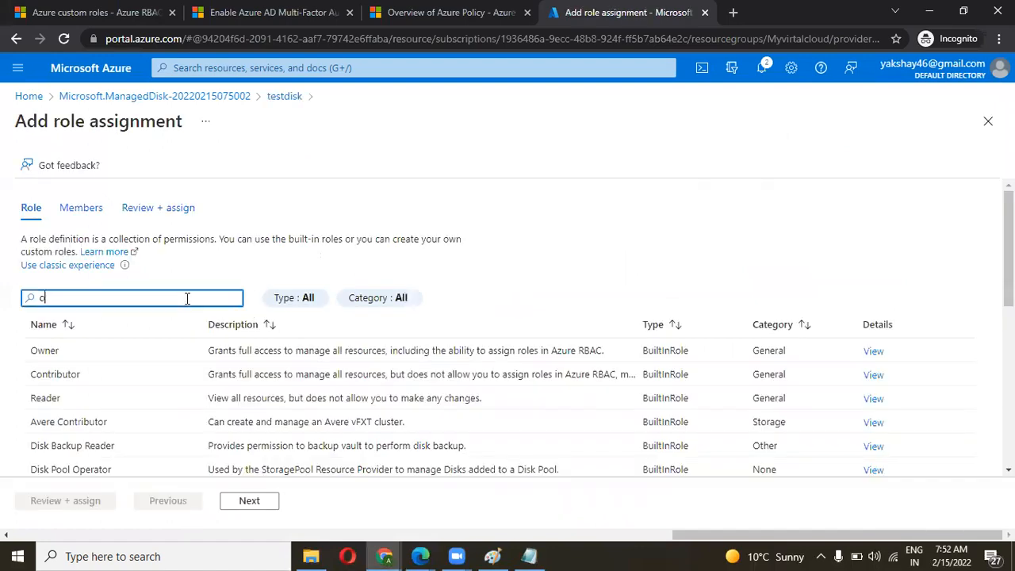
pyautogui.press('BackSpace')
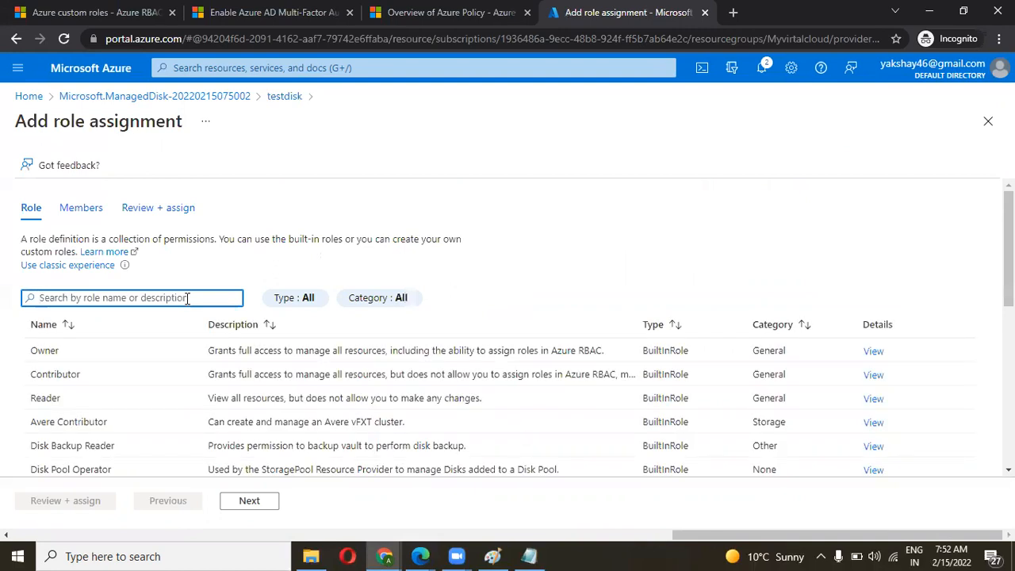
pyautogui.write('myow')
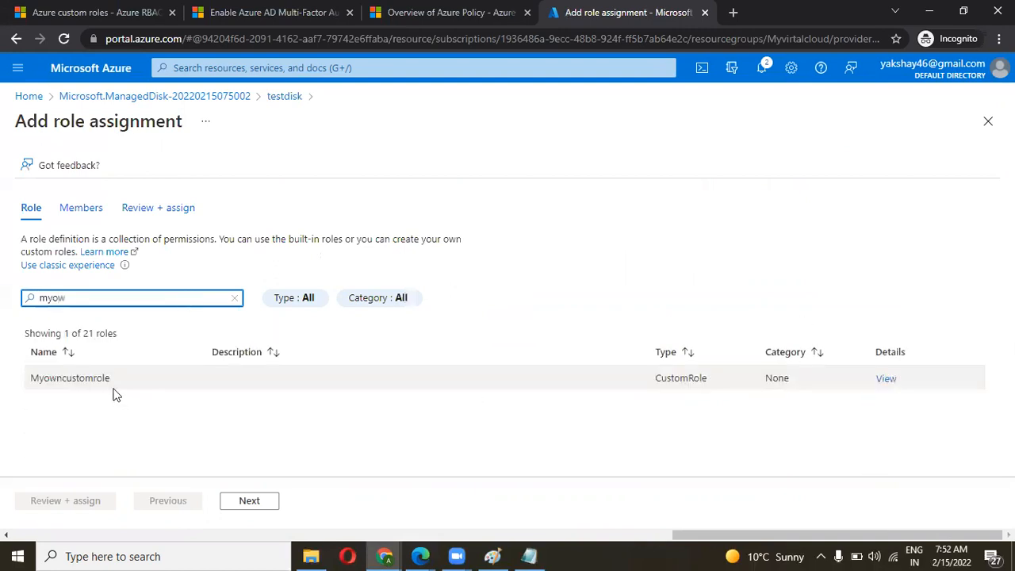
pyautogui.click(113, 387)
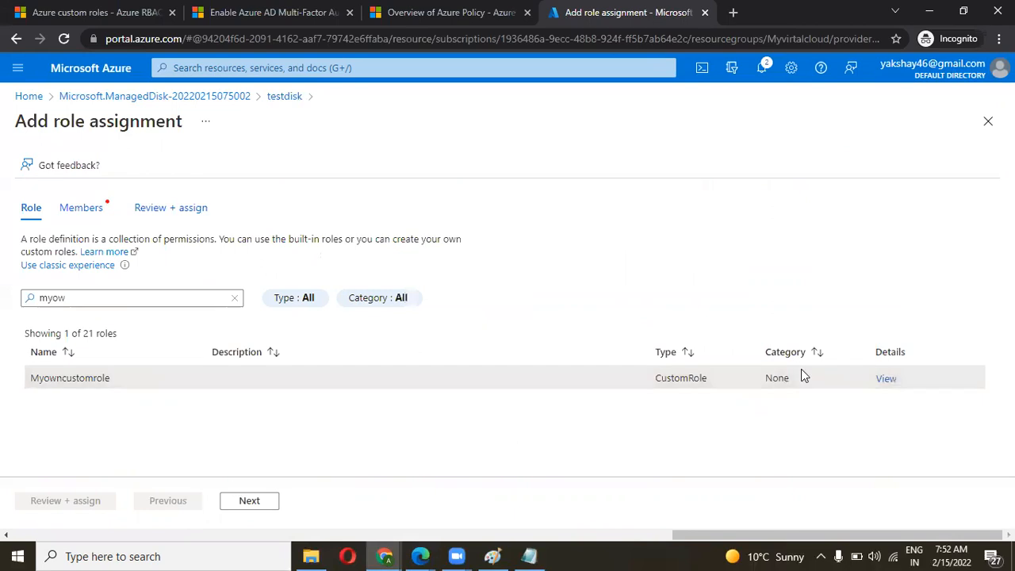
pyautogui.click(881, 379)
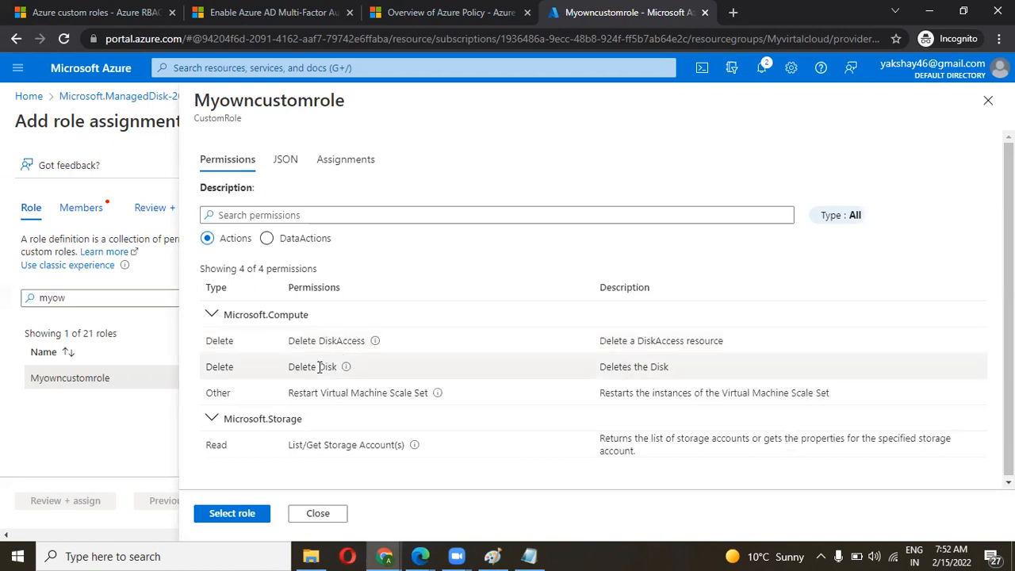
pyautogui.doubleClick(329, 367)
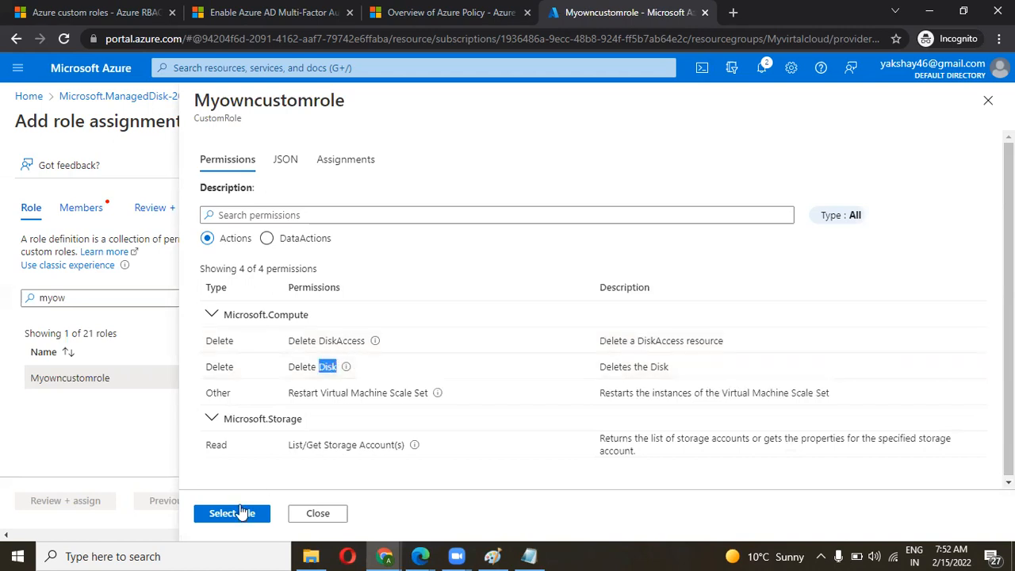
# Step: Add the test user as member and submit the Myowncustomrole assignment
pyautogui.click(236, 514)
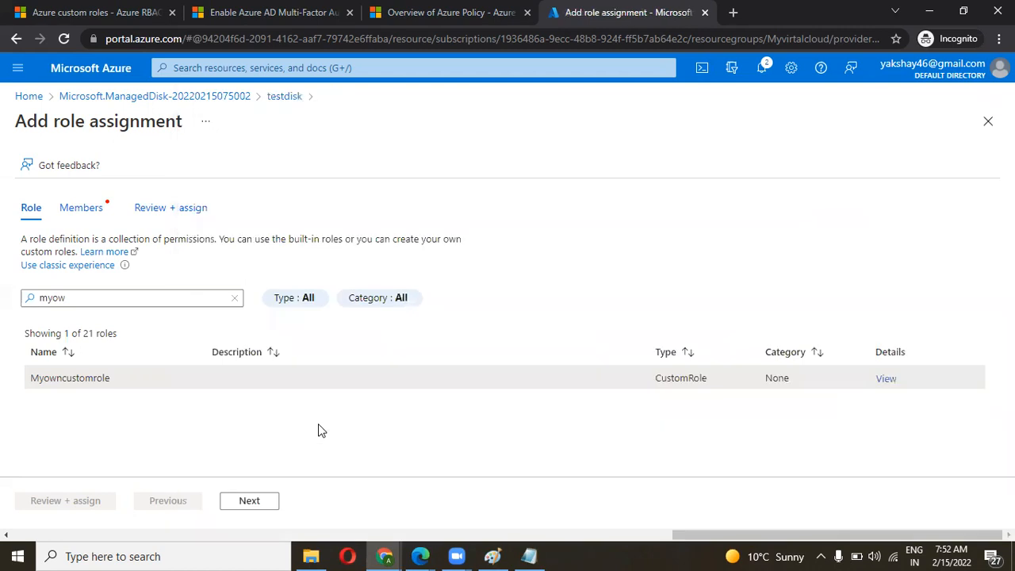
pyautogui.click(249, 503)
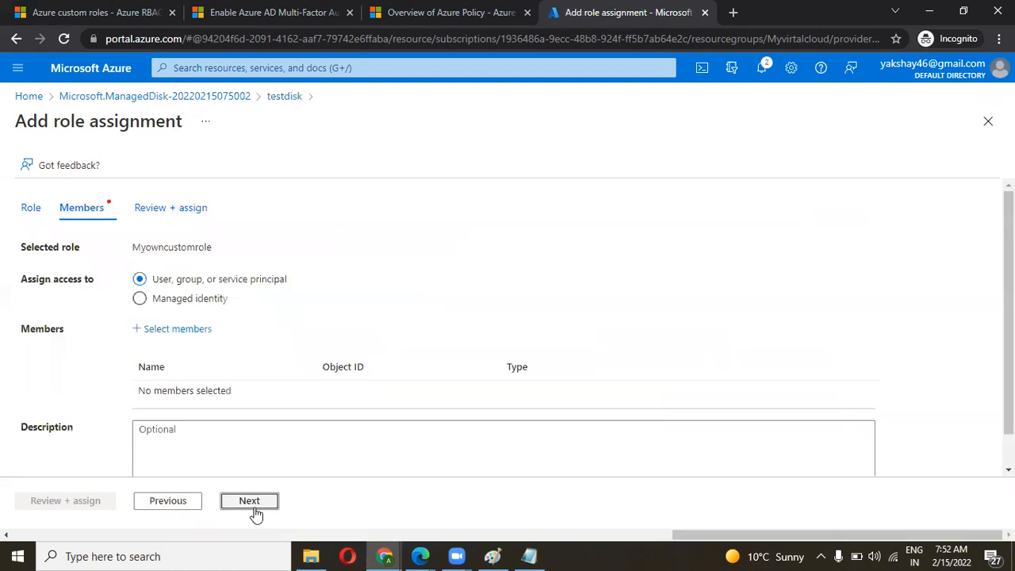
pyautogui.click(177, 329)
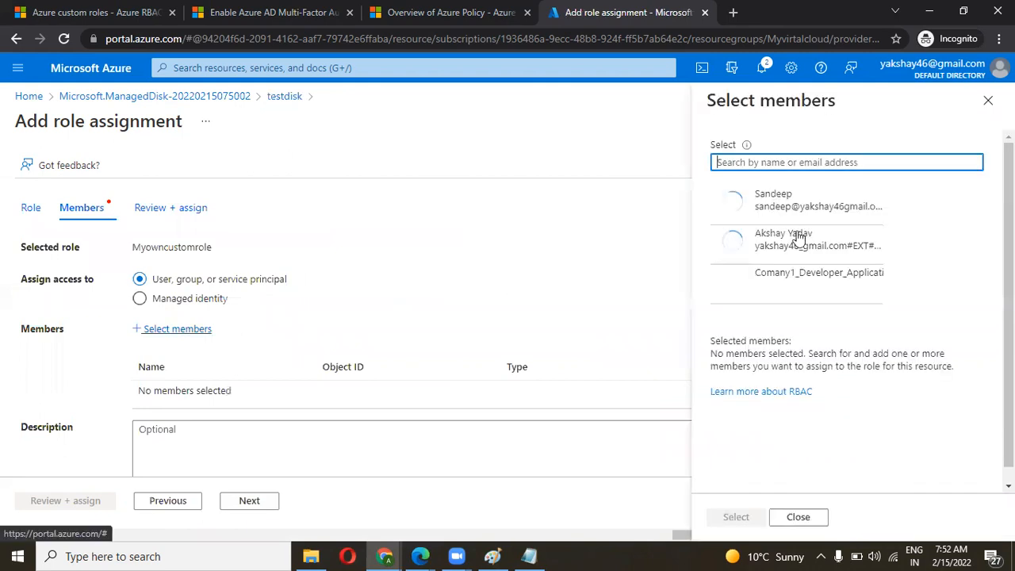
pyautogui.click(734, 516)
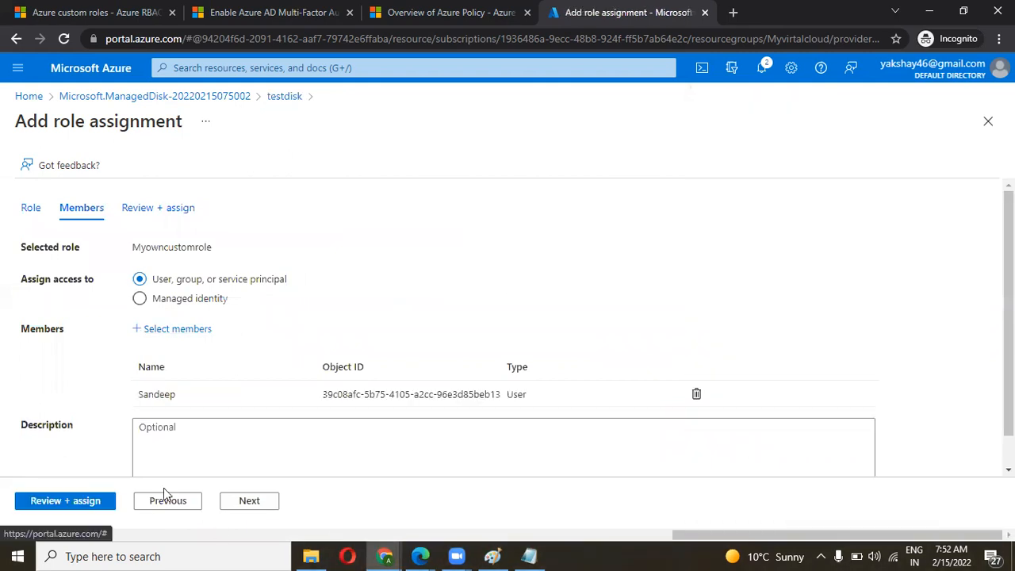
pyautogui.click(100, 501)
pyautogui.click(99, 501)
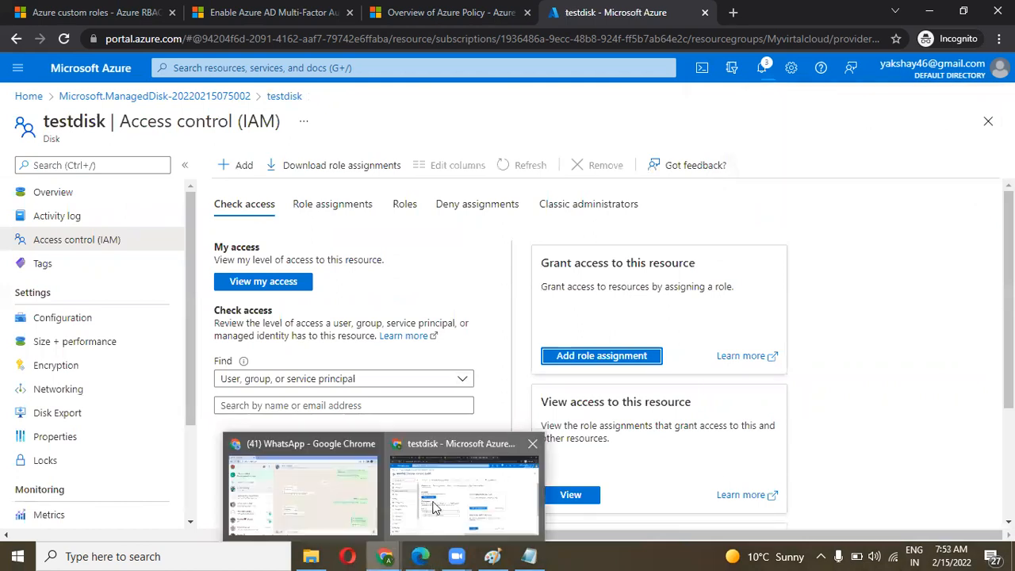
# Step: Search 'disk', open Disk Accesses and begin creating a new one
pyautogui.click(357, 68)
pyautogui.write('disk')
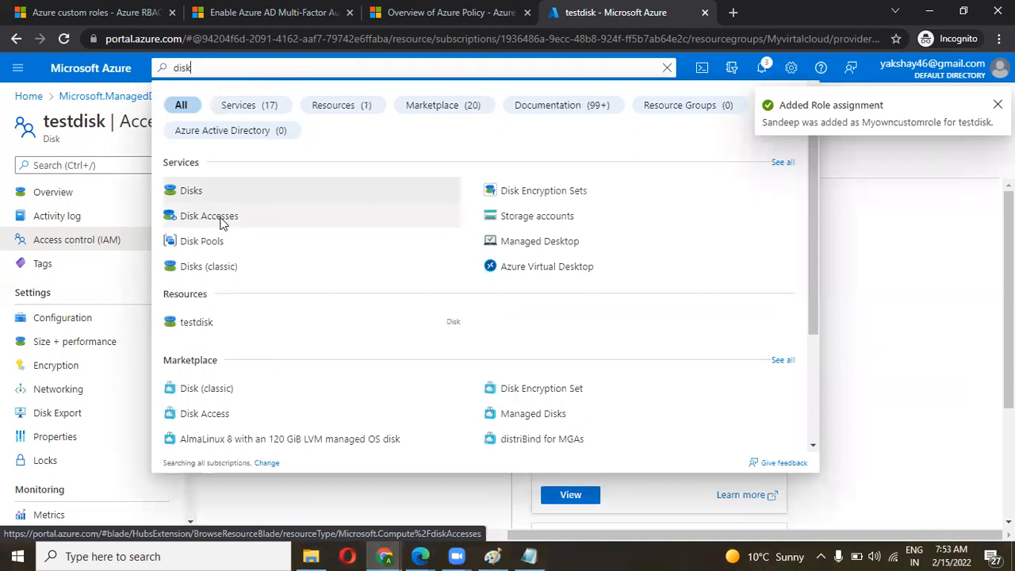
pyautogui.click(223, 224)
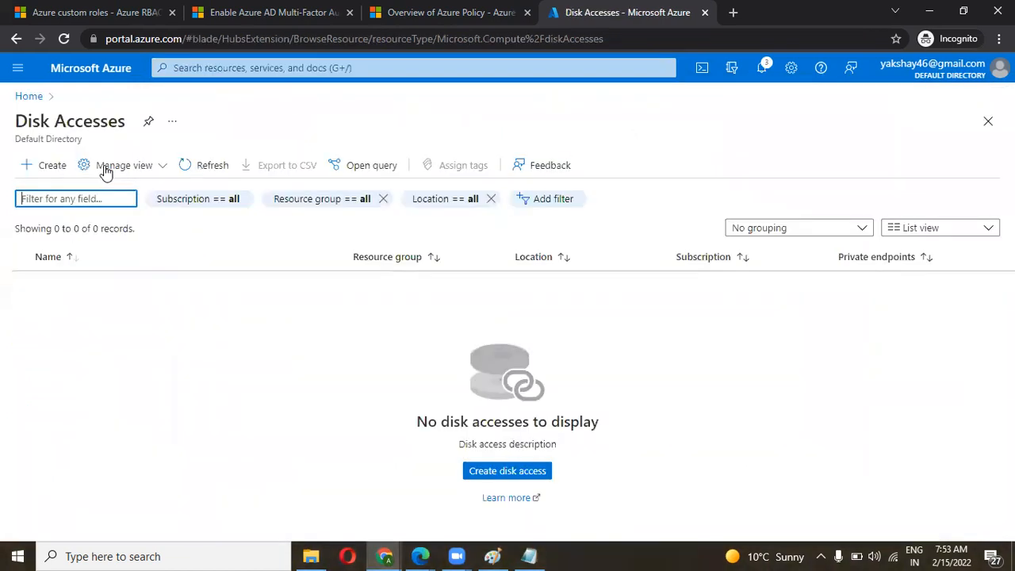
pyautogui.click(42, 177)
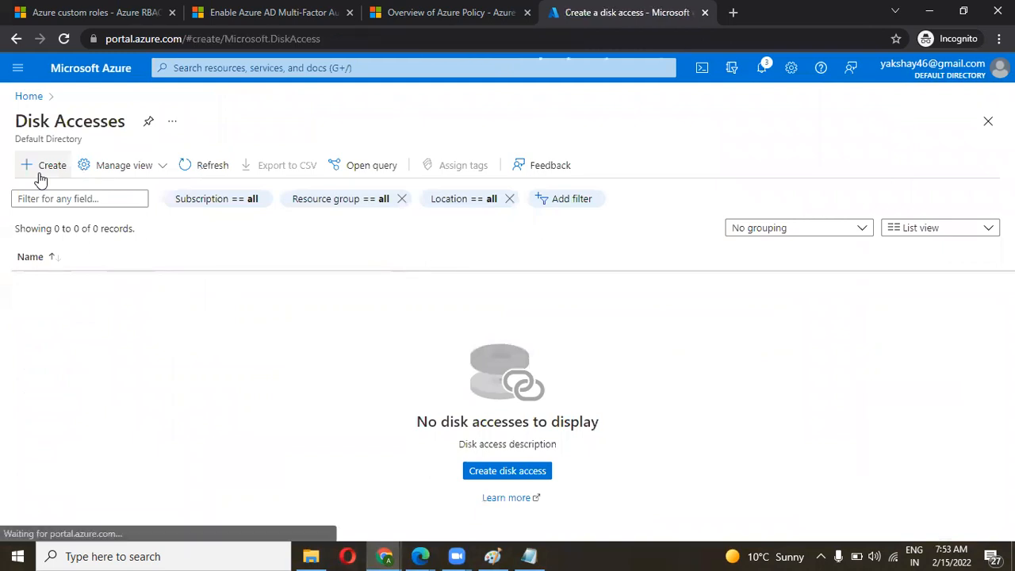
# Step: Create disk access 'test' in resource group Myvirtalcloud after passing validation
pyautogui.click(298, 357)
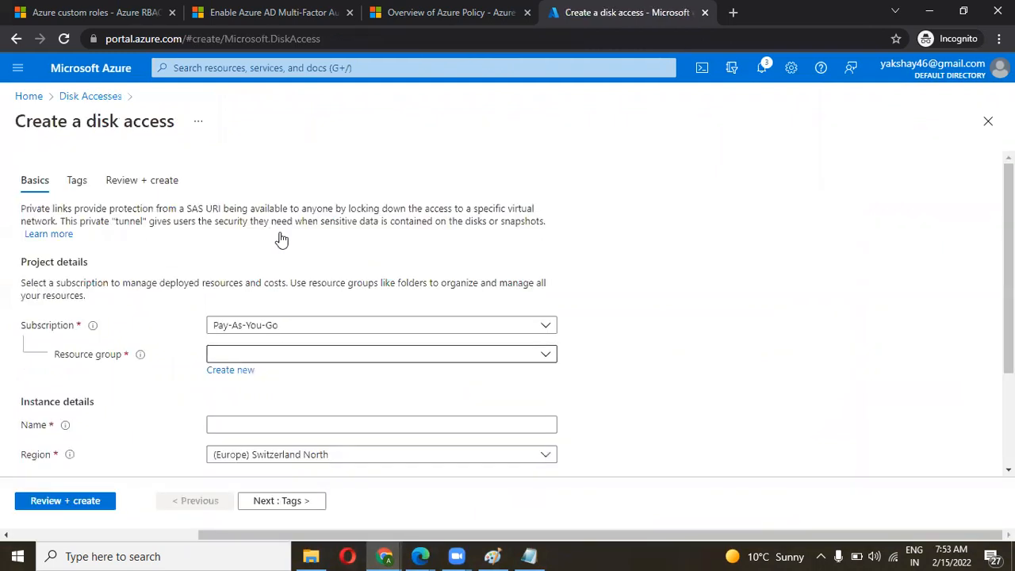
pyautogui.click(260, 243)
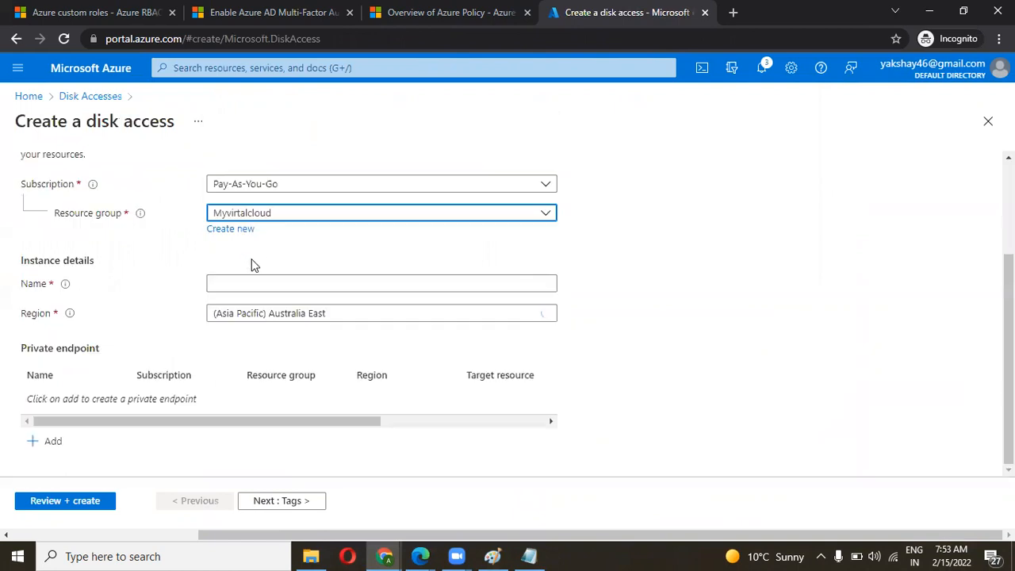
pyautogui.click(237, 278)
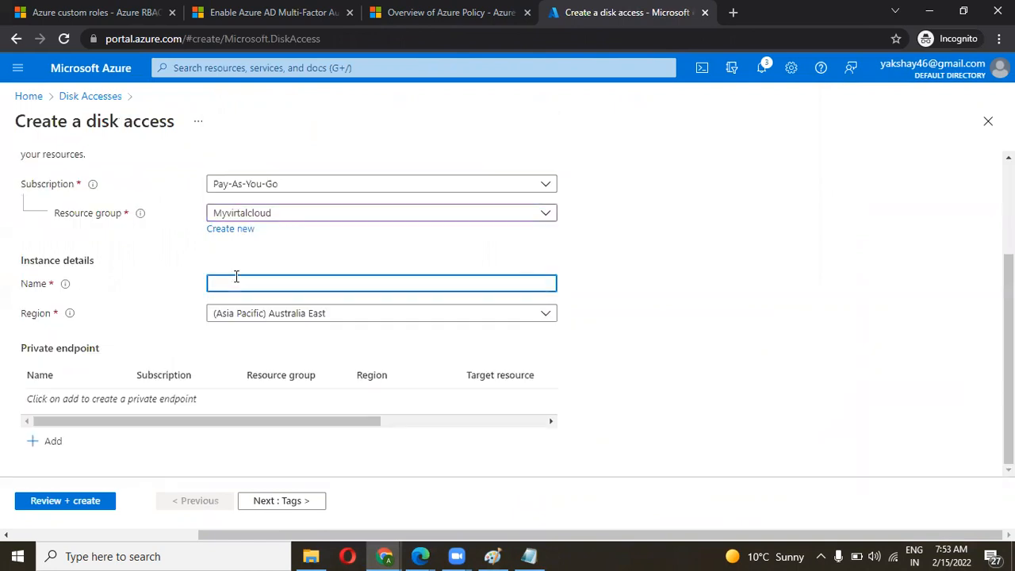
pyautogui.write('h')
pyautogui.press('BackSpace')
pyautogui.write('test')
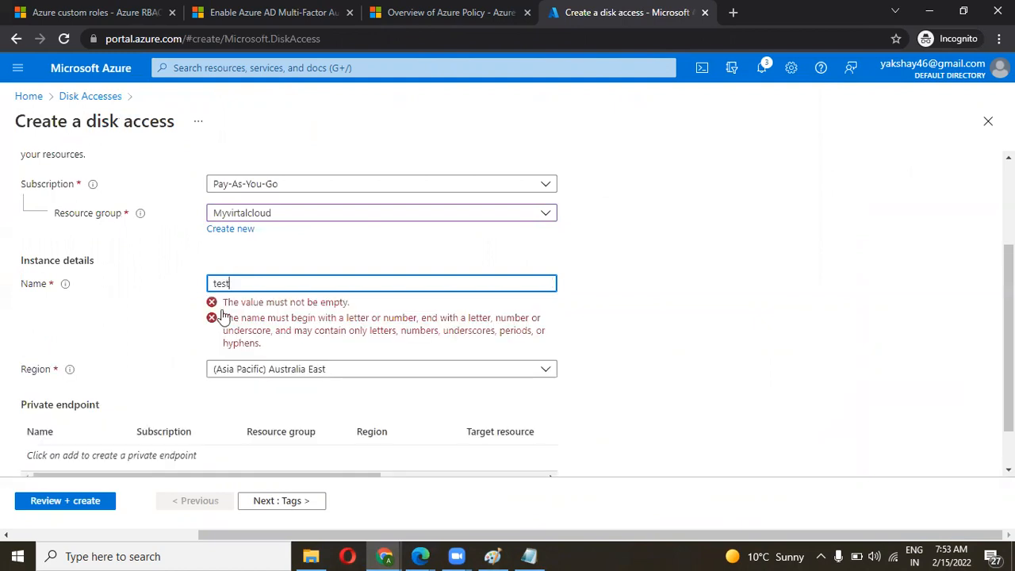
pyautogui.click(87, 505)
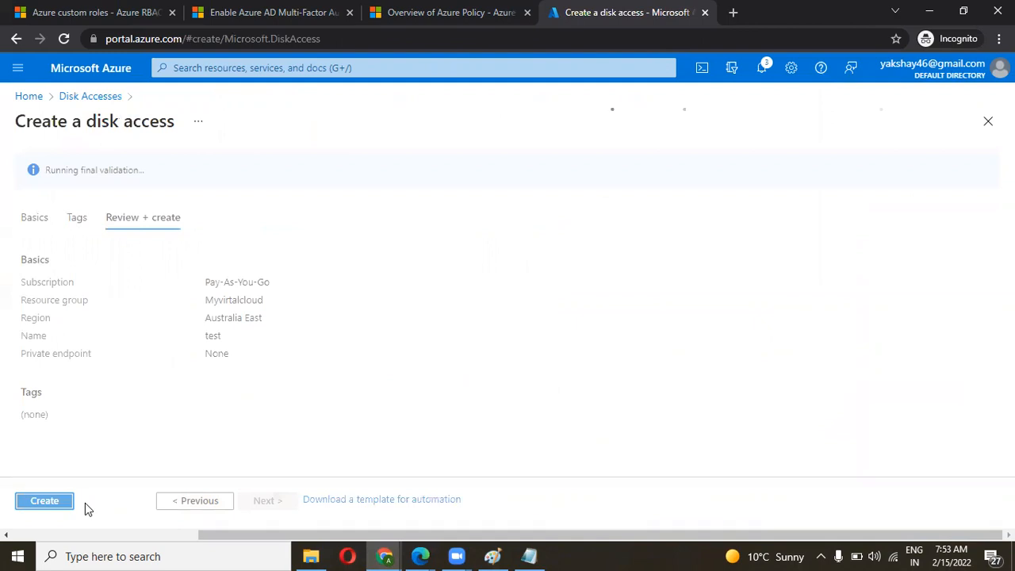
pyautogui.click(44, 501)
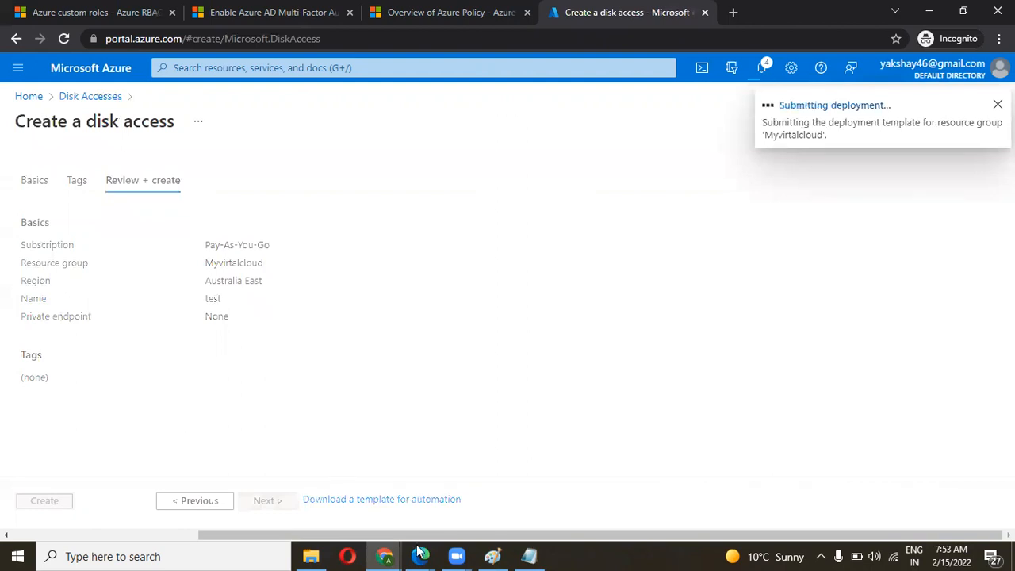
# Step: Check the test user's All resources list in their browser window
pyautogui.moveTo(421, 555)
pyautogui.click(380, 494)
pyautogui.click(223, 159)
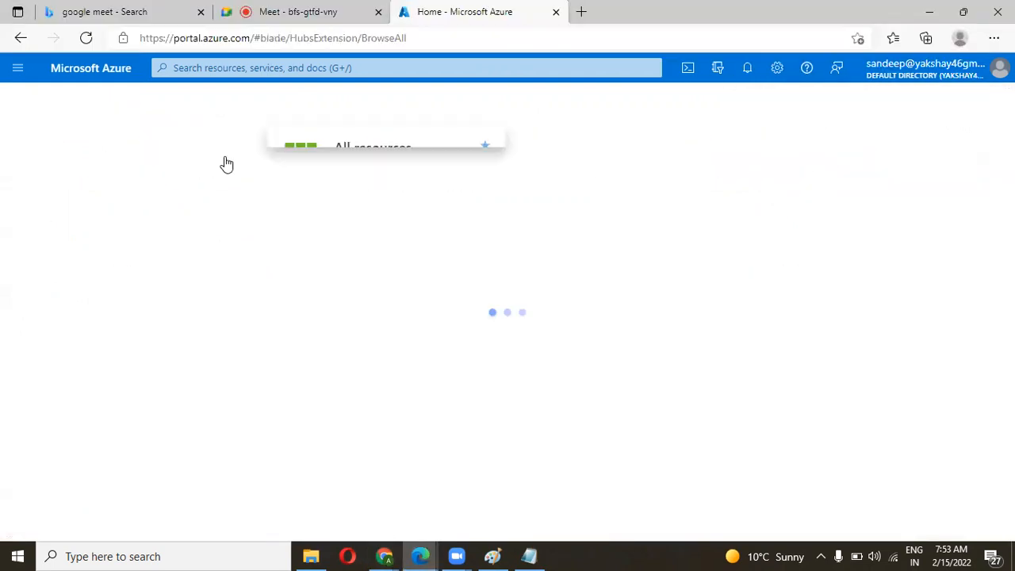
# Step: Back in the admin session, refresh until the test disk access deploys, then open it
pyautogui.click(384, 555)
pyautogui.click(425, 502)
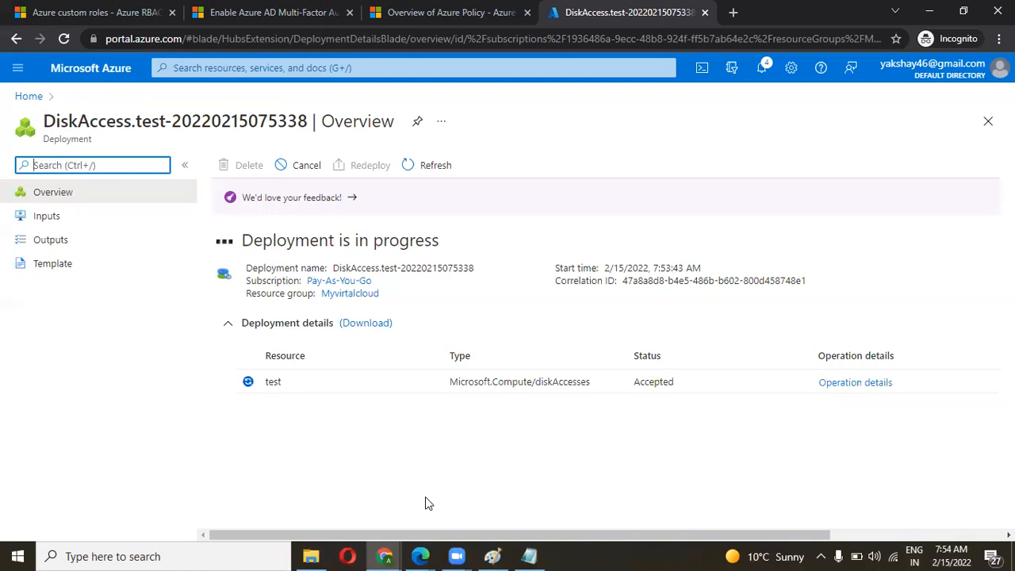
pyautogui.click(415, 167)
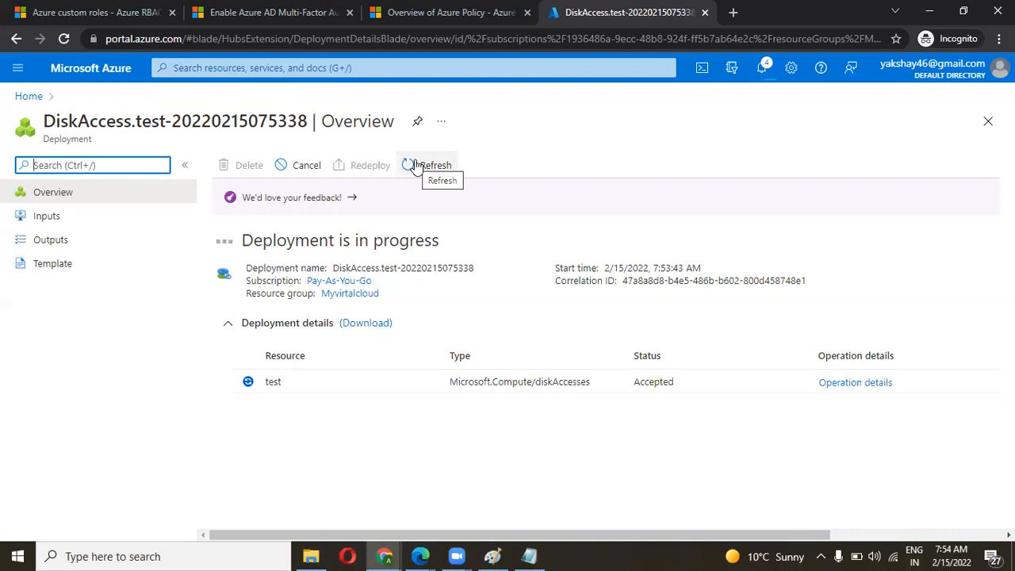
pyautogui.click(417, 168)
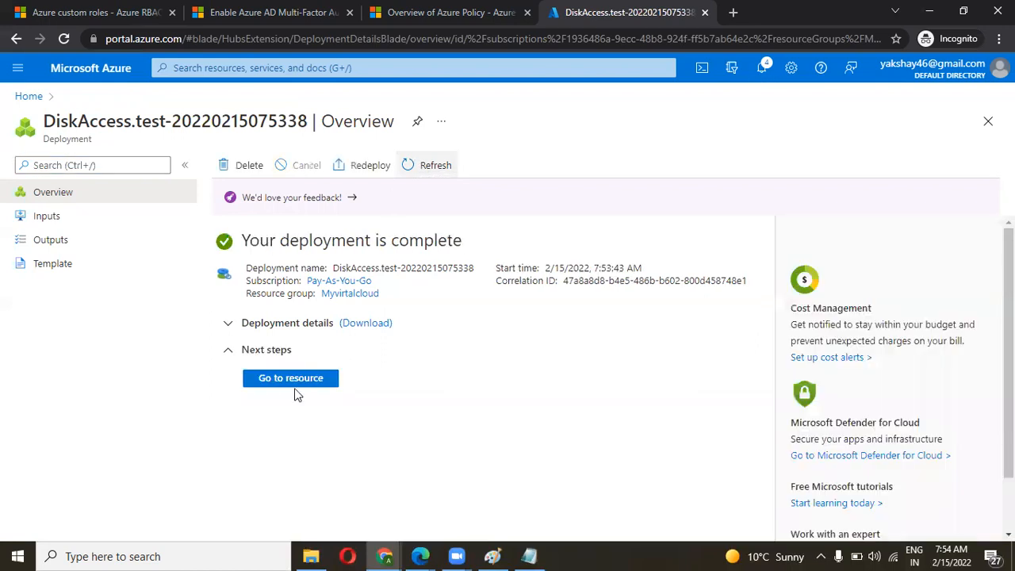
pyautogui.click(301, 384)
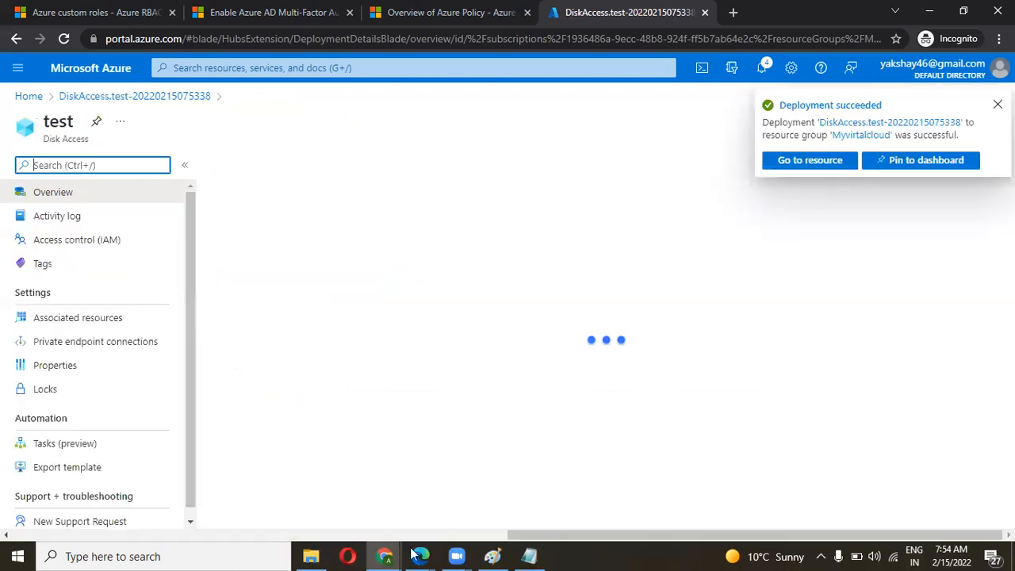
pyautogui.click(357, 491)
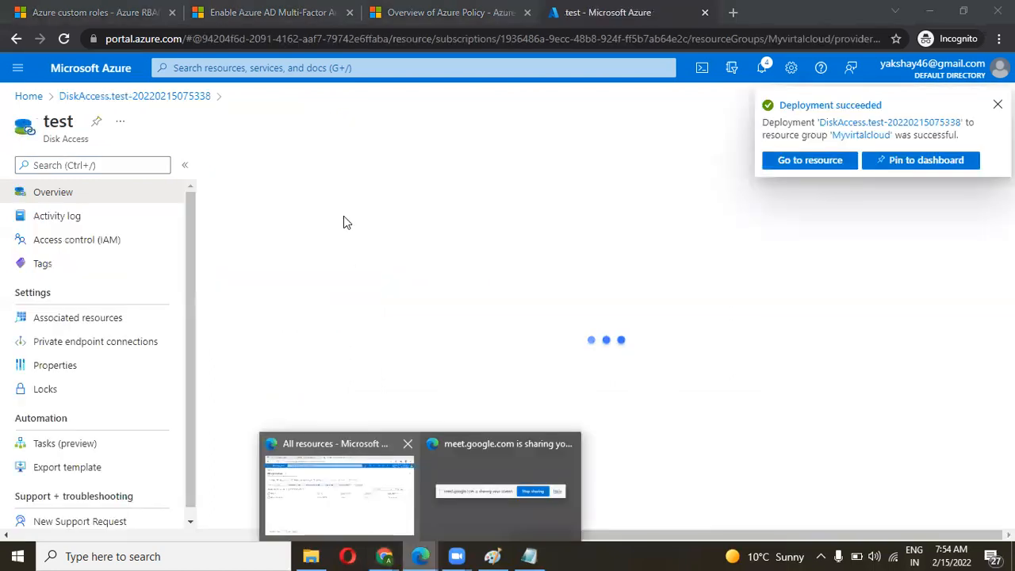
# Step: Refresh All resources and the 'disk acc' Disk Accesses list, which shows none, then open the account menu
pyautogui.click(188, 175)
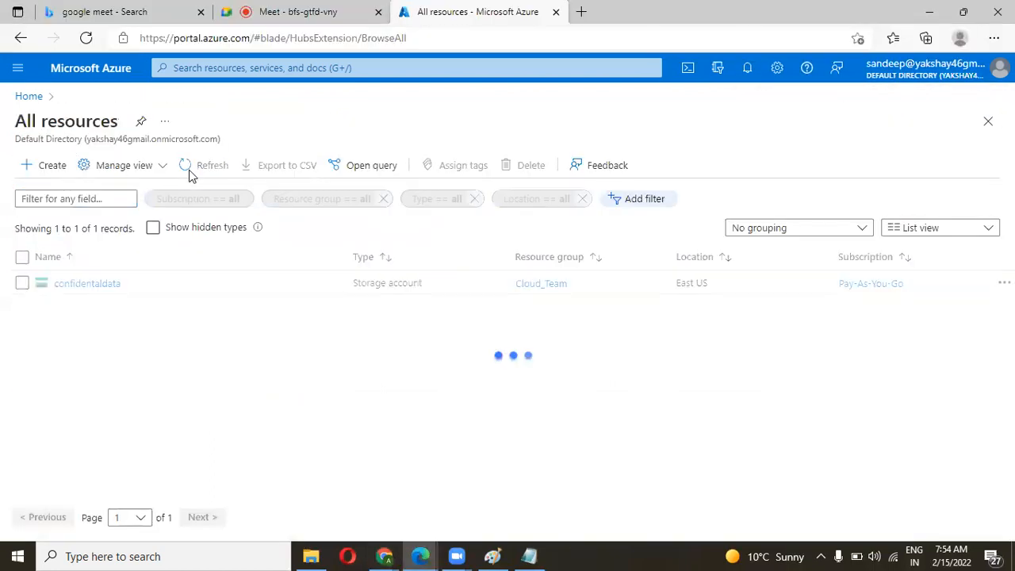
pyautogui.click(191, 173)
pyautogui.click(233, 69)
pyautogui.write('disk')
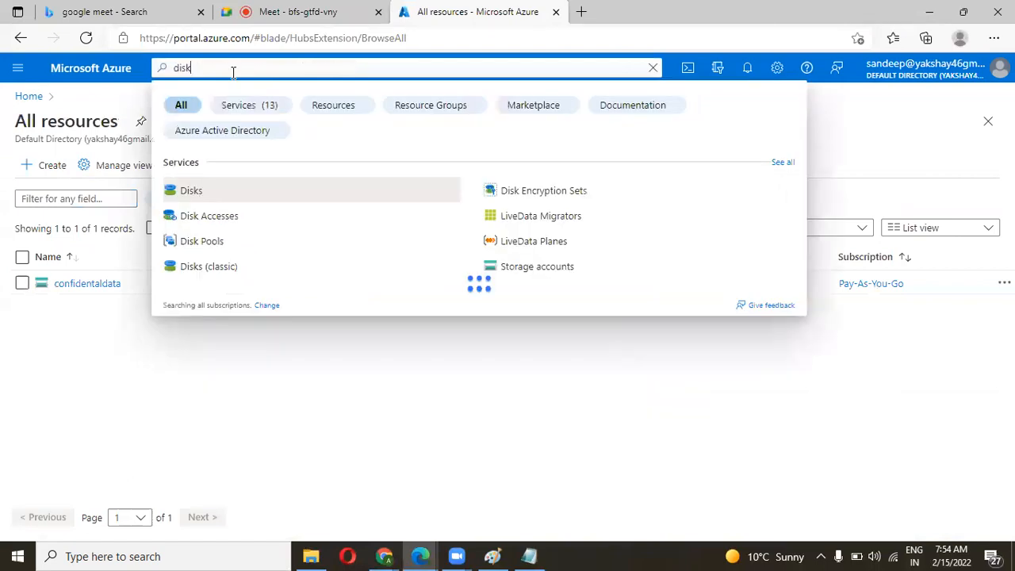
pyautogui.write(' acc')
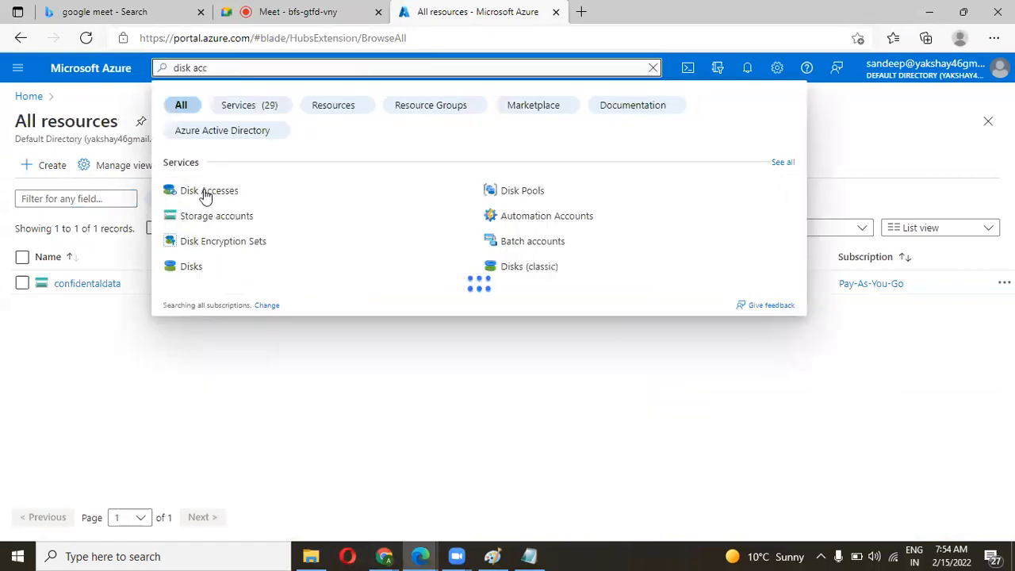
pyautogui.click(207, 193)
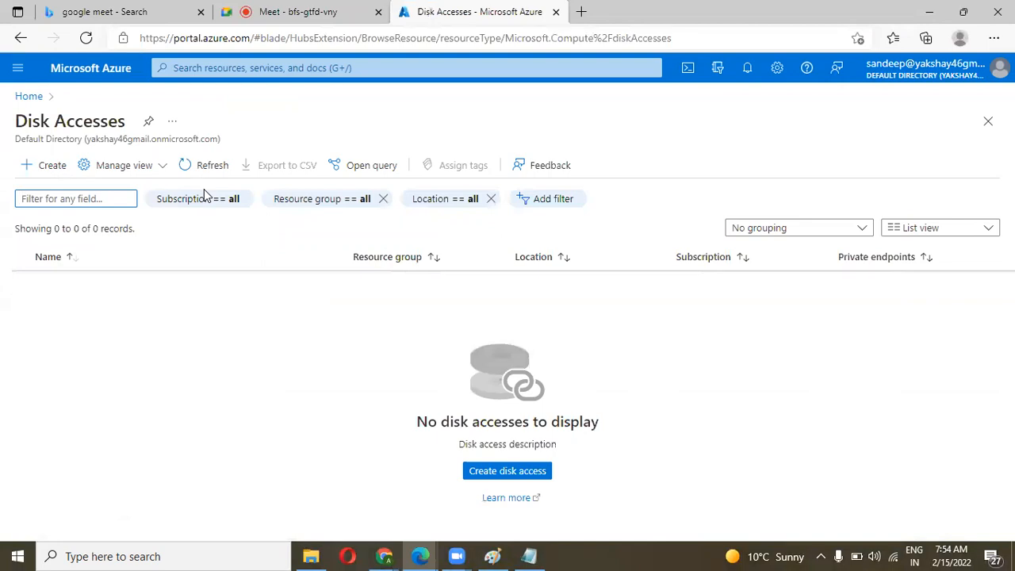
pyautogui.click(188, 170)
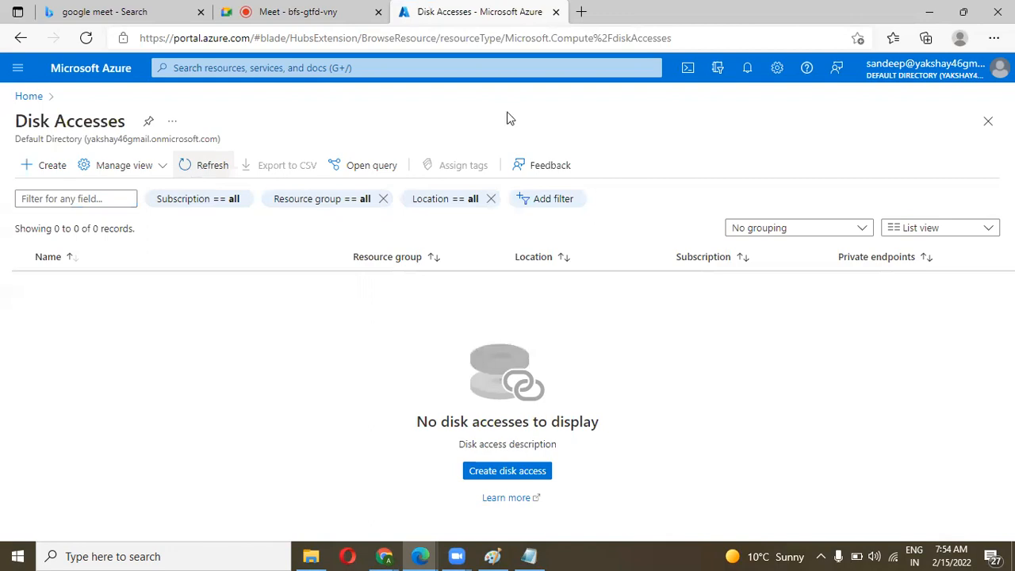
pyautogui.click(920, 76)
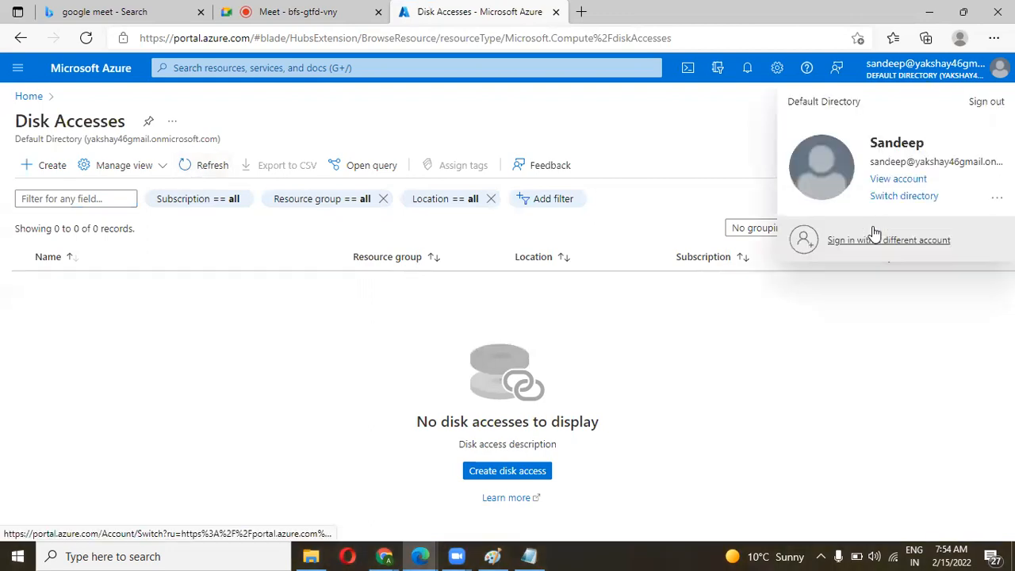
# Step: Sign out and back in as the second user with the saved password, skipping security setup and staying signed in
pyautogui.click(987, 106)
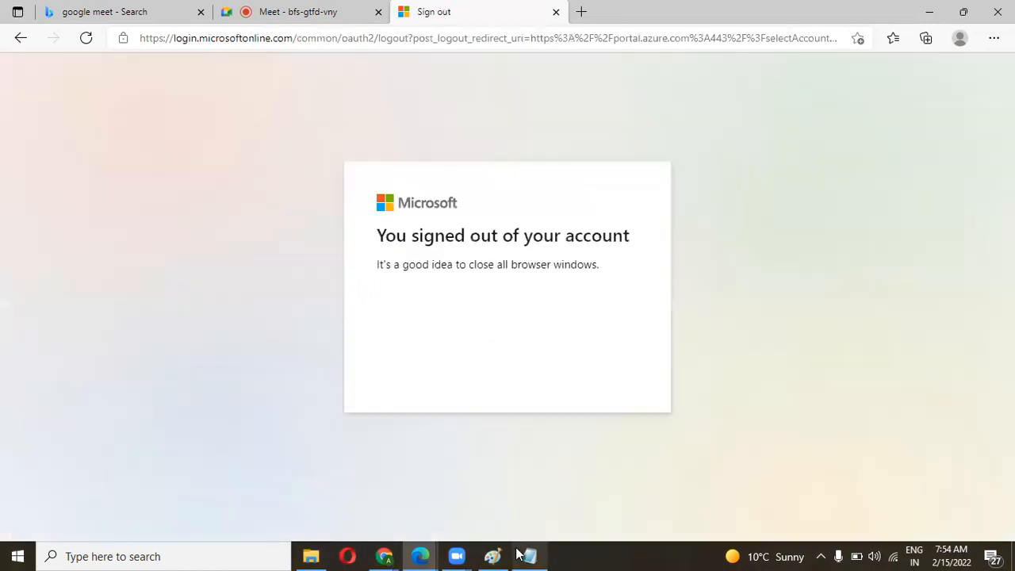
pyautogui.hotkey('alt', 'Tab')
pyautogui.click(451, 272)
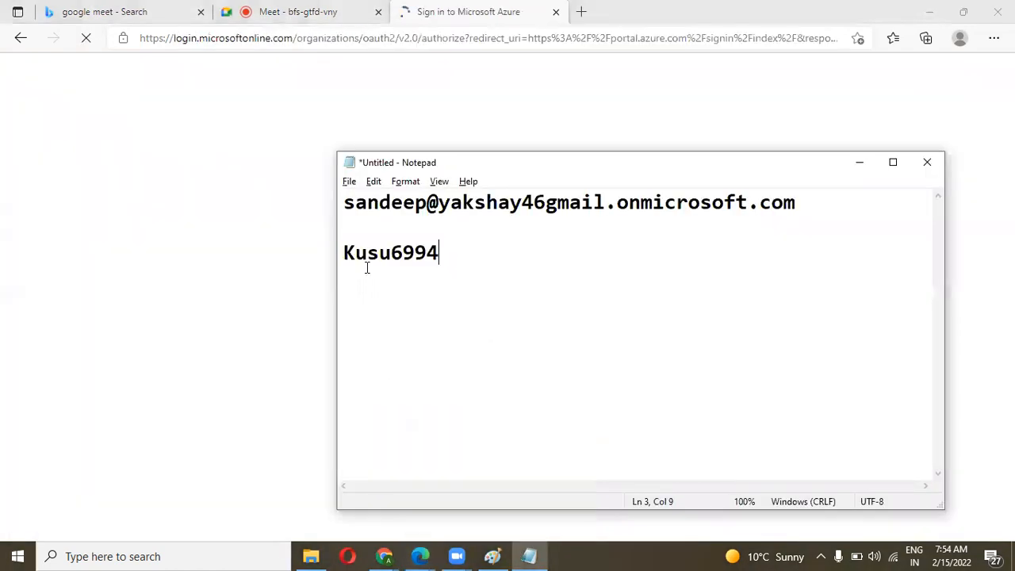
pyautogui.keyDown('shift'); pyautogui.click(345, 271); pyautogui.keyUp('shift')
pyautogui.click(293, 283)
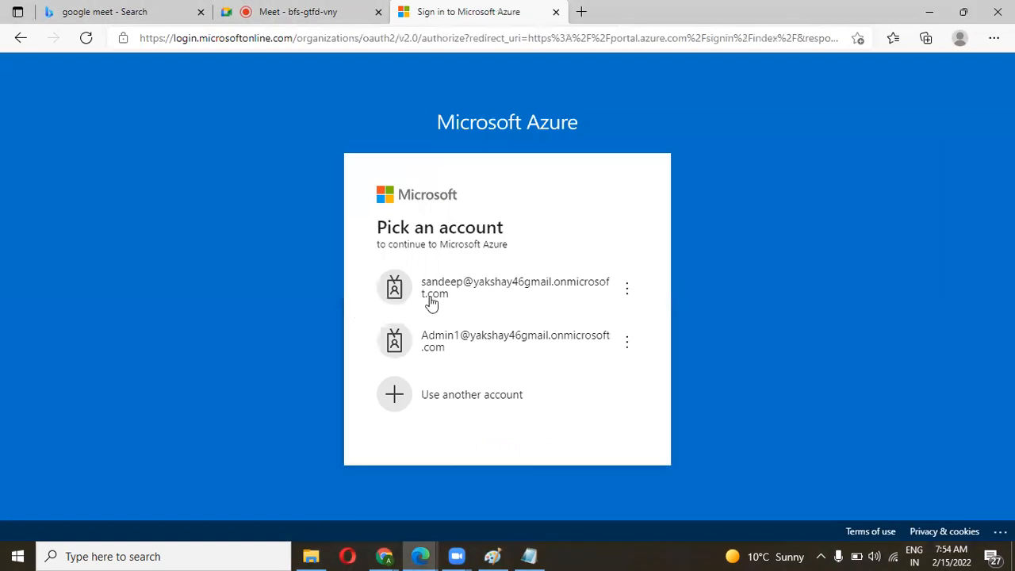
pyautogui.click(434, 301)
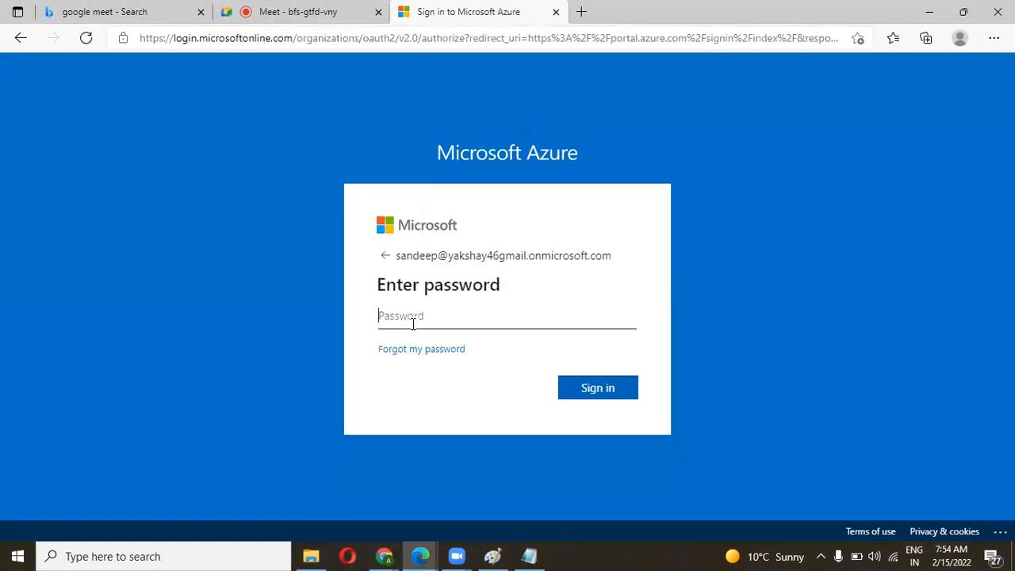
pyautogui.hotkey('ctrl', 'v')
pyautogui.click(608, 393)
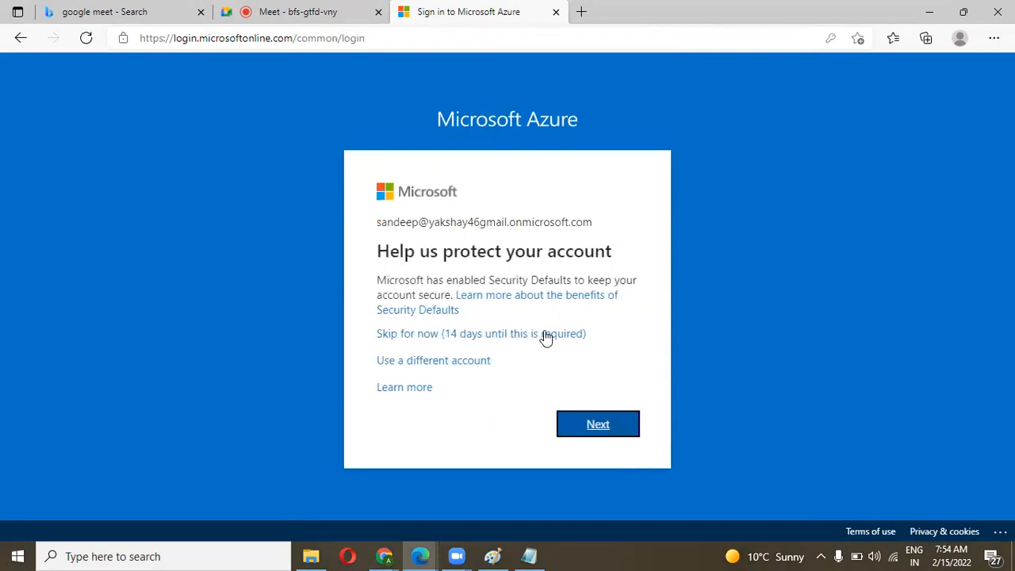
pyautogui.click(545, 334)
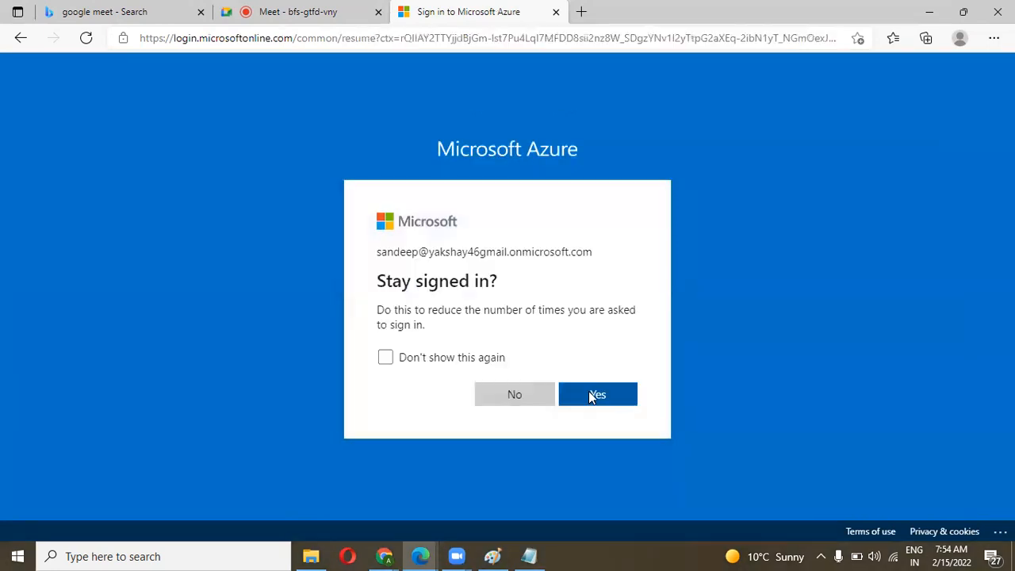
pyautogui.click(589, 391)
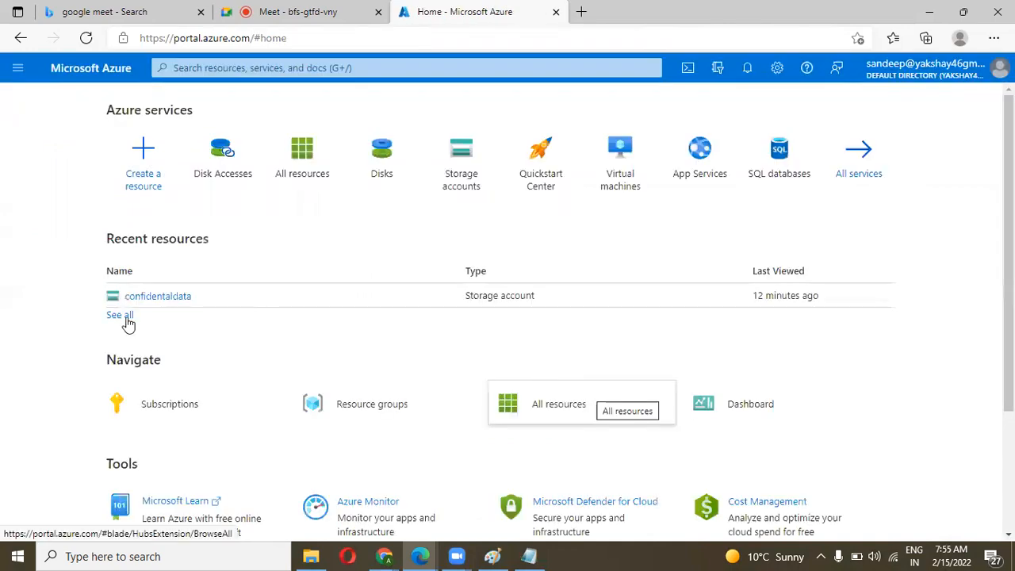
# Step: View all recent resources, then return to the admin's test Disk Access page
pyautogui.click(127, 315)
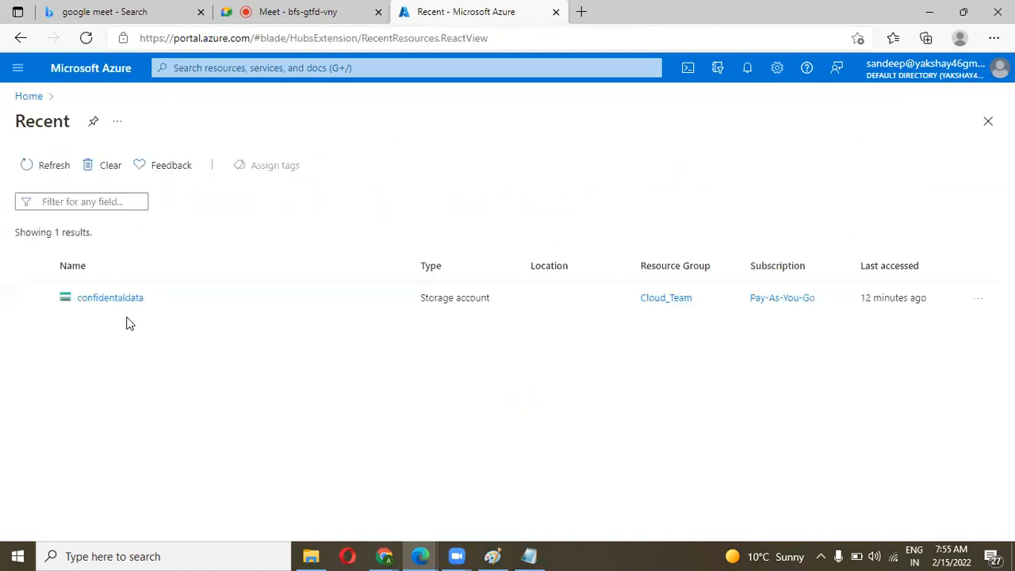
pyautogui.click(378, 554)
pyautogui.click(422, 504)
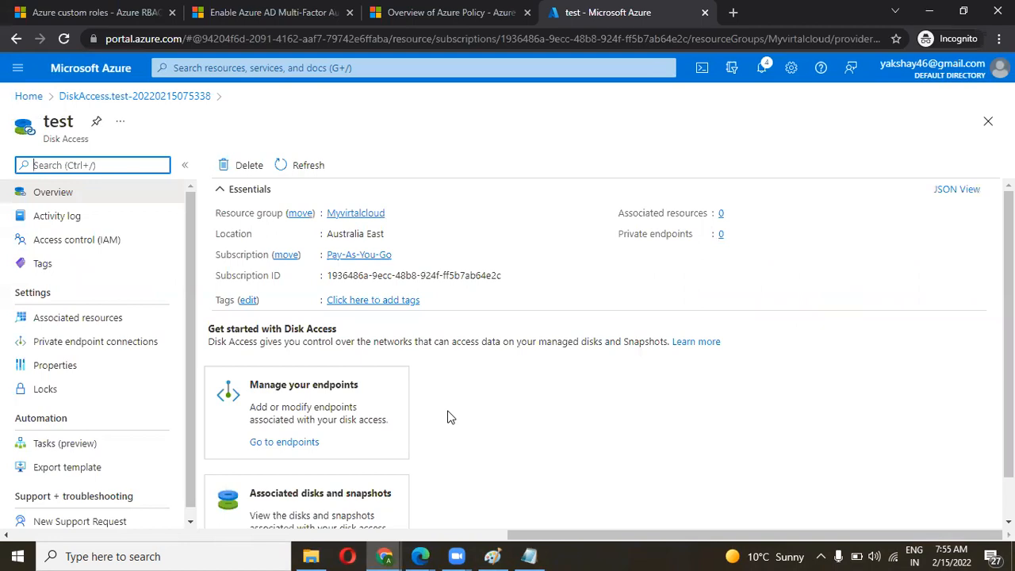
# Step: Start a new role assignment from the test Disk Access's Access control (IAM)
pyautogui.click(85, 251)
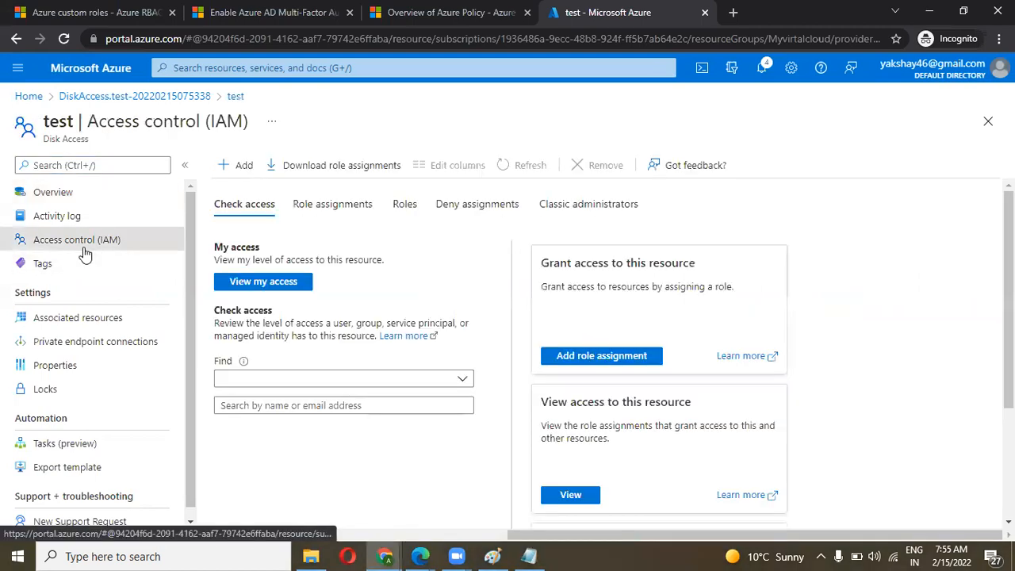
pyautogui.click(575, 356)
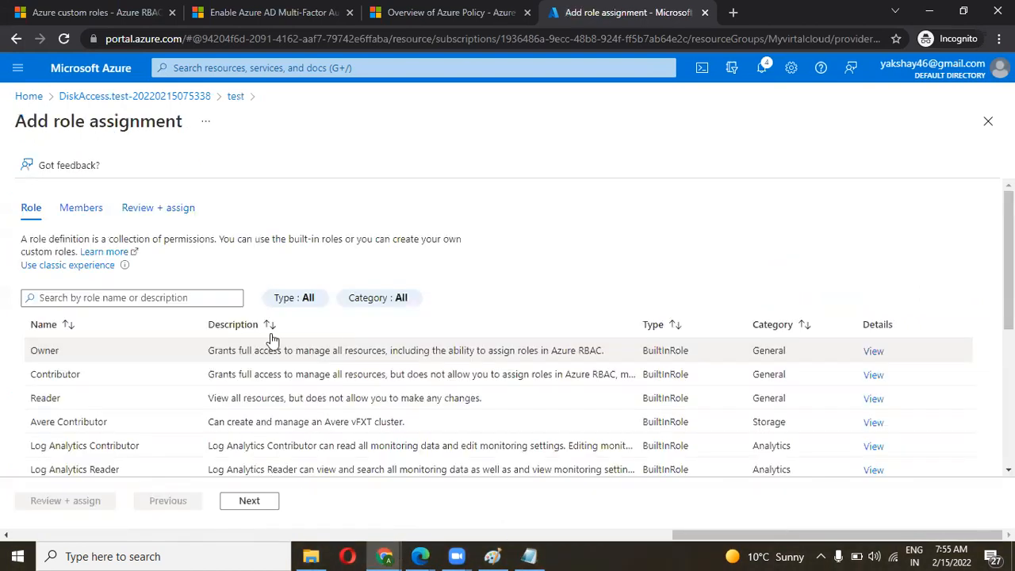
# Step: Filter the role list by 'my' and open Myowncustomrole's permission details
pyautogui.click(199, 295)
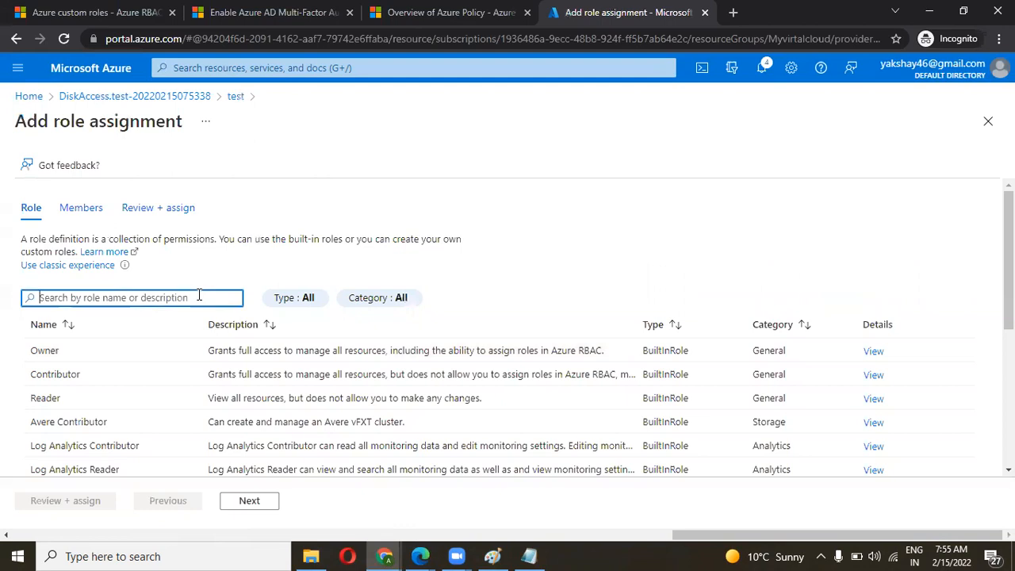
pyautogui.write('disk')
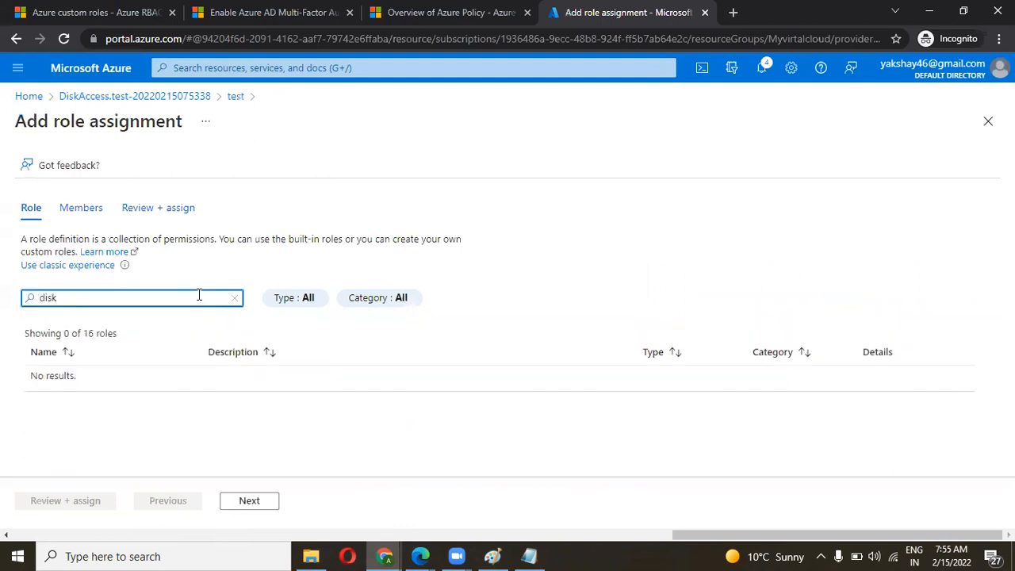
pyautogui.press('BackSpace')
pyautogui.press('BackSpace')
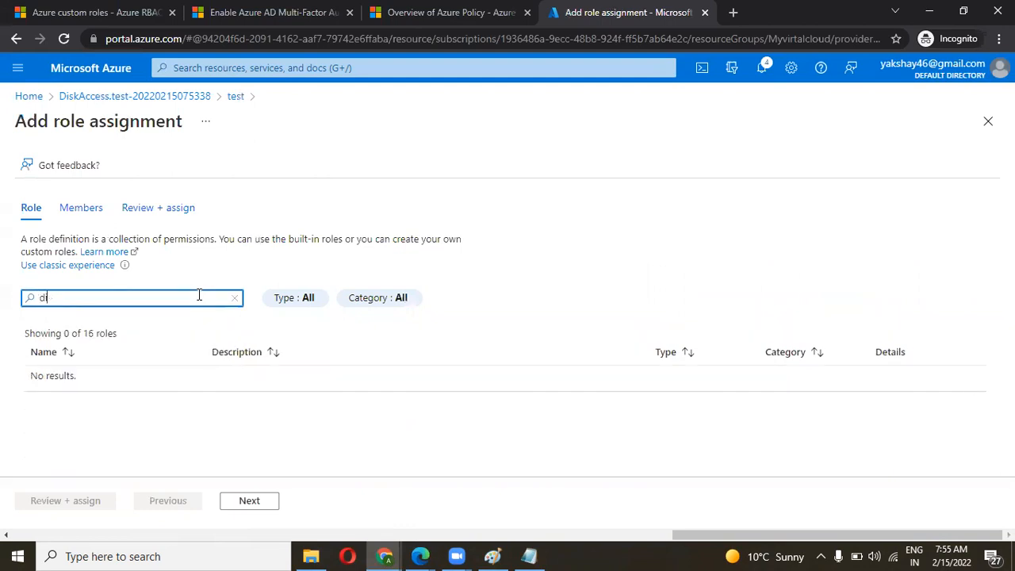
pyautogui.press('BackSpace')
pyautogui.press('BackSpace')
pyautogui.write('cop')
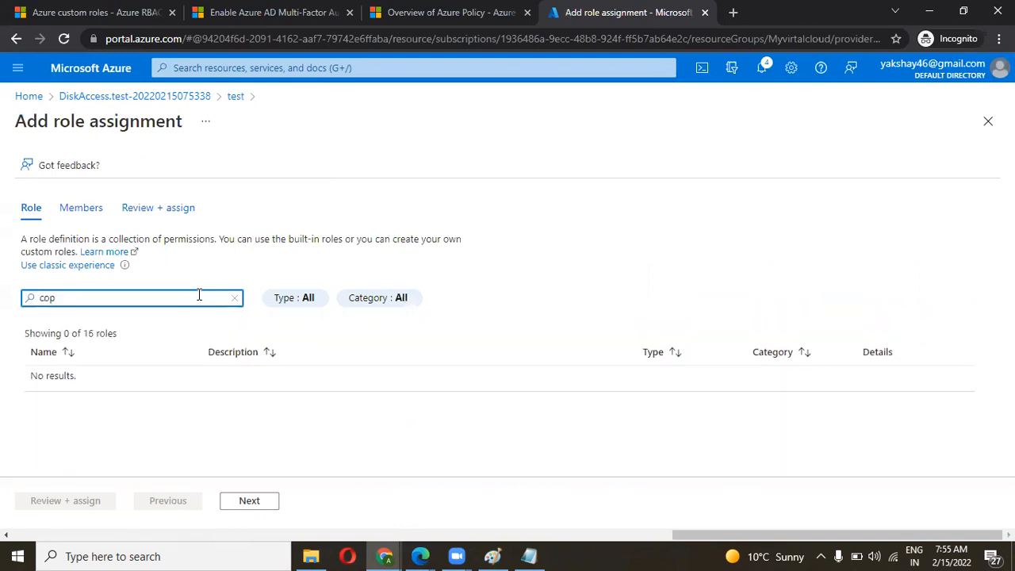
pyautogui.press('BackSpace')
pyautogui.press('BackSpace')
pyautogui.press('BackSpace')
pyautogui.write('my')
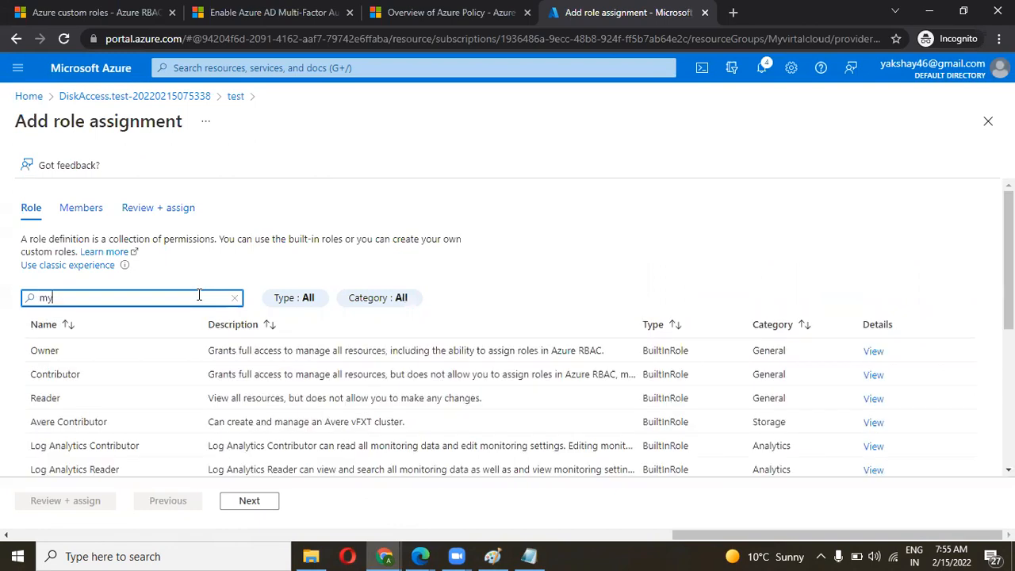
pyautogui.click(189, 378)
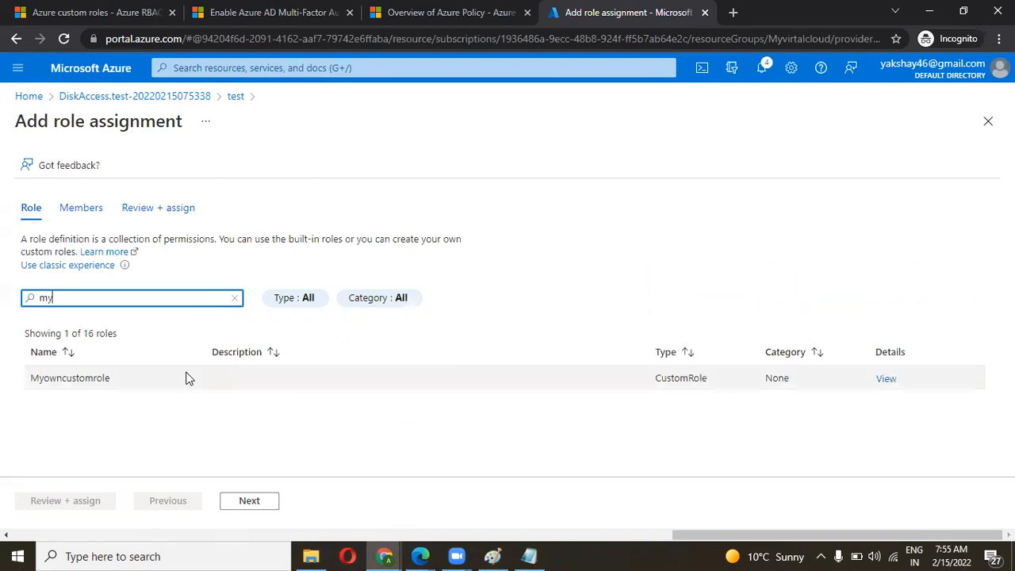
pyautogui.click(886, 379)
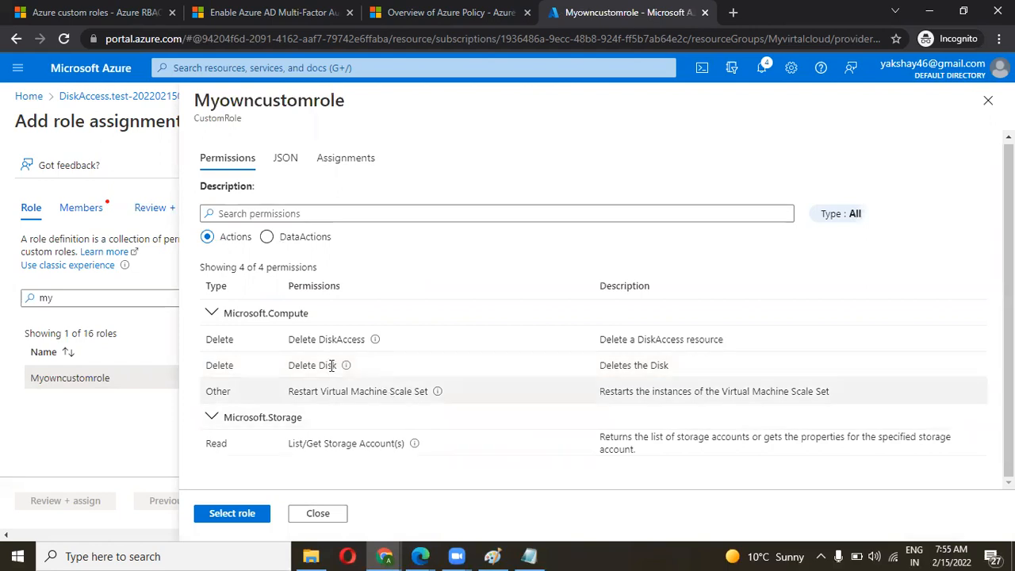
# Step: Highlight the Delete Disk and Delete DiskAccess entries among its four permissions
pyautogui.moveTo(285, 366); pyautogui.dragTo(338, 366)
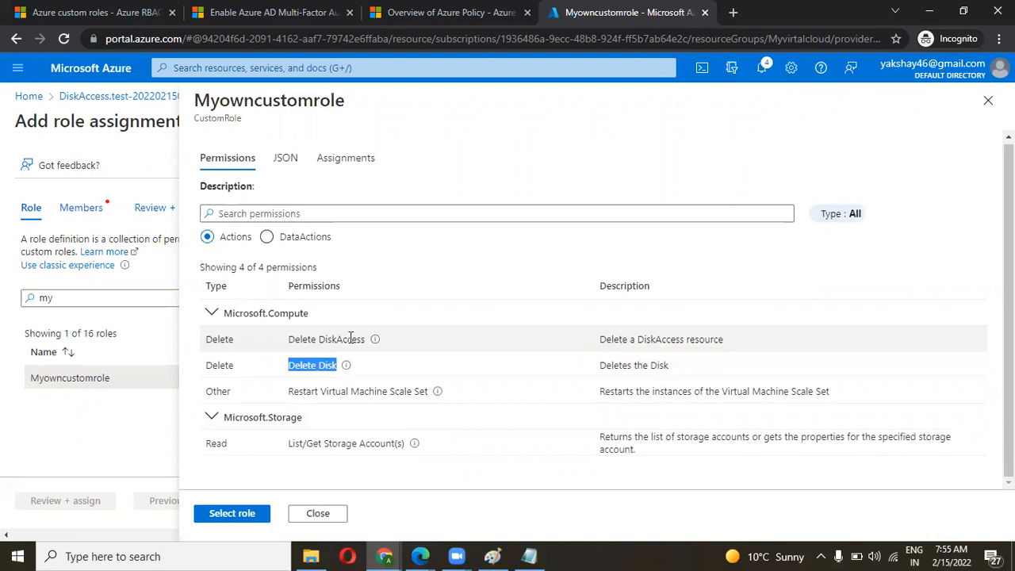
pyautogui.click(362, 338)
pyautogui.moveTo(282, 336); pyautogui.dragTo(363, 339)
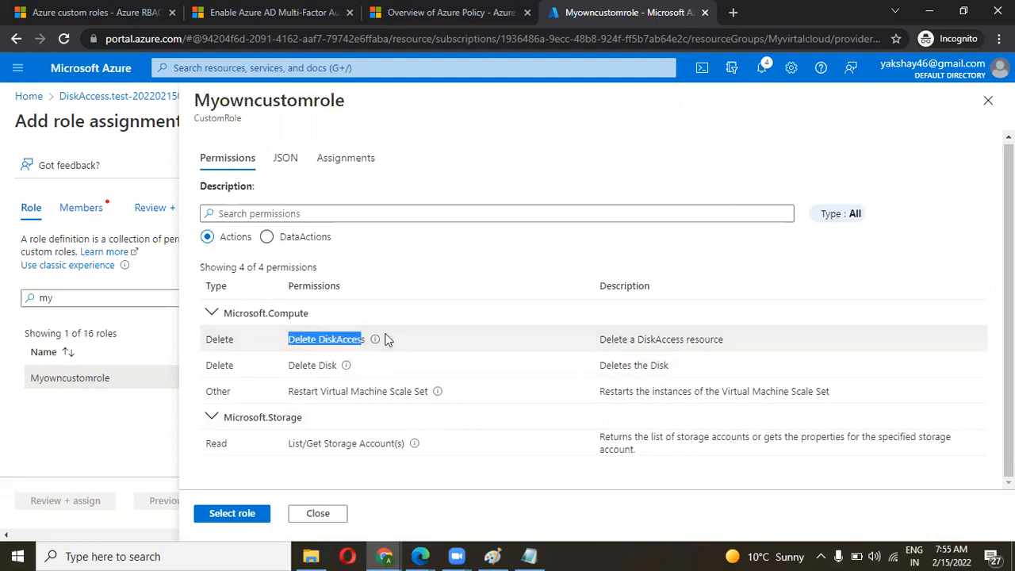
pyautogui.click(313, 339)
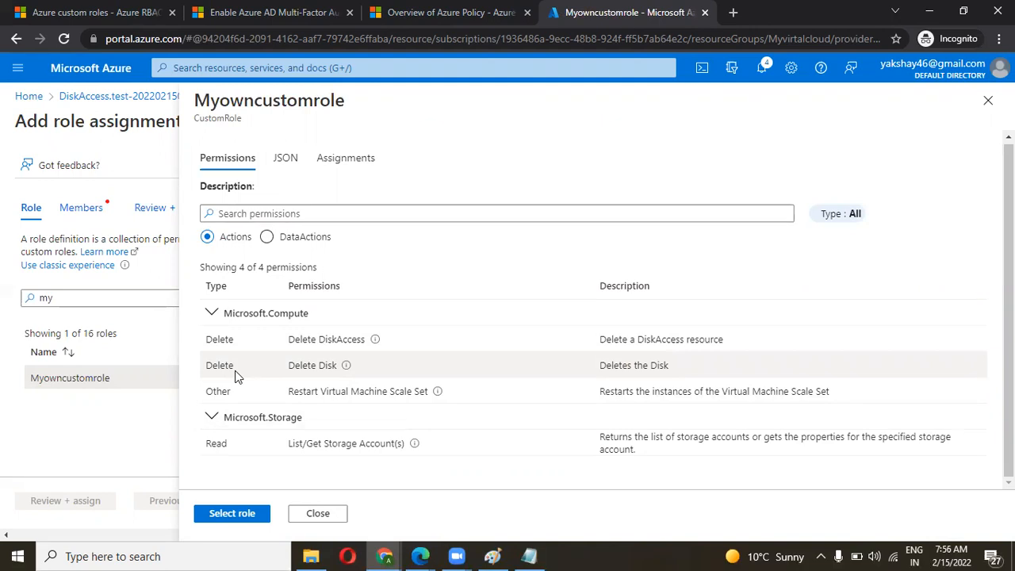
pyautogui.moveTo(239, 370); pyautogui.dragTo(204, 342)
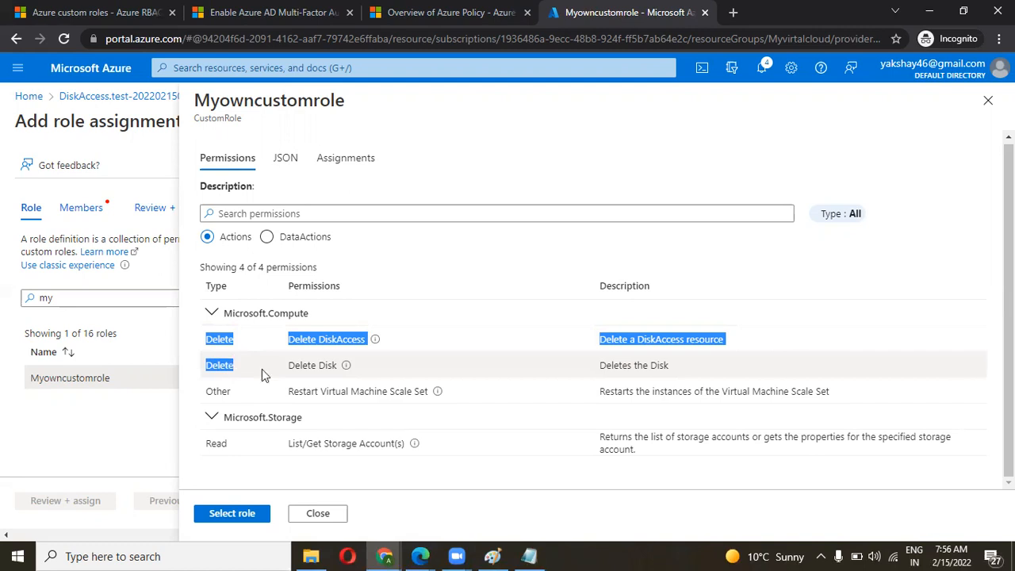
pyautogui.click(237, 367)
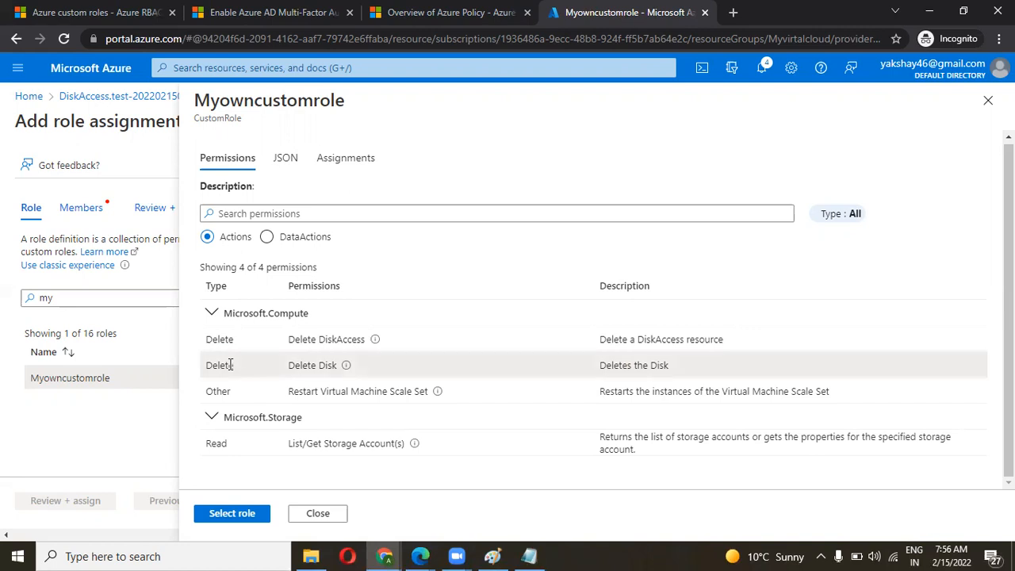
pyautogui.keyDown('shift'); pyautogui.click(215, 340); pyautogui.keyUp('shift')
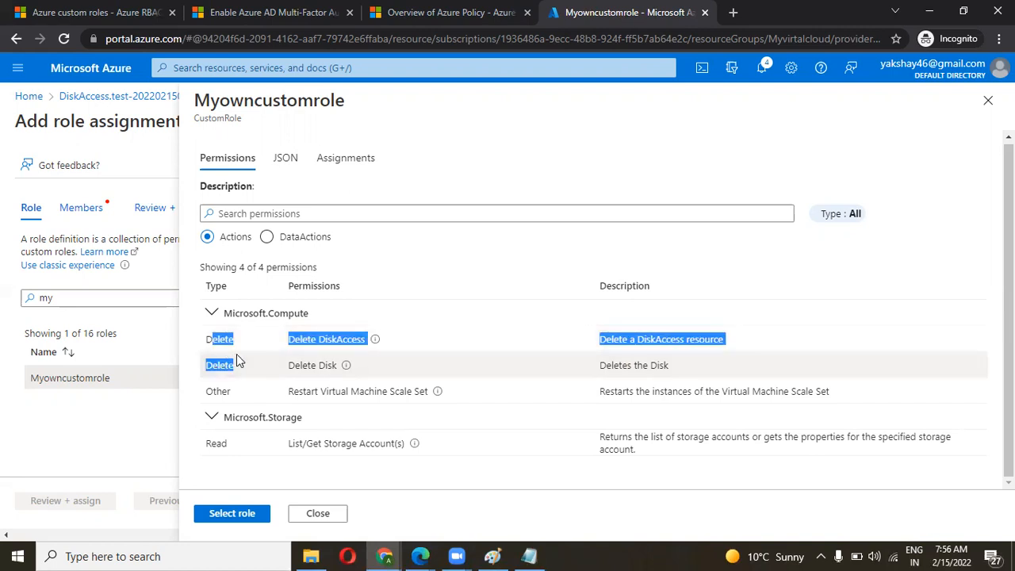
pyautogui.click(237, 362)
pyautogui.keyDown('shift'); pyautogui.click(217, 340); pyautogui.keyUp('shift')
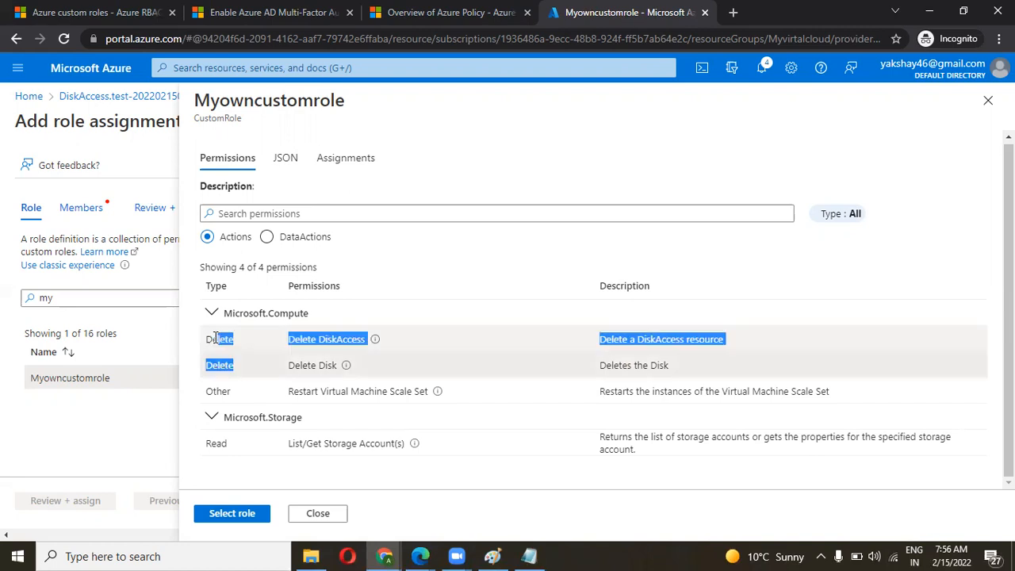
pyautogui.click(235, 365)
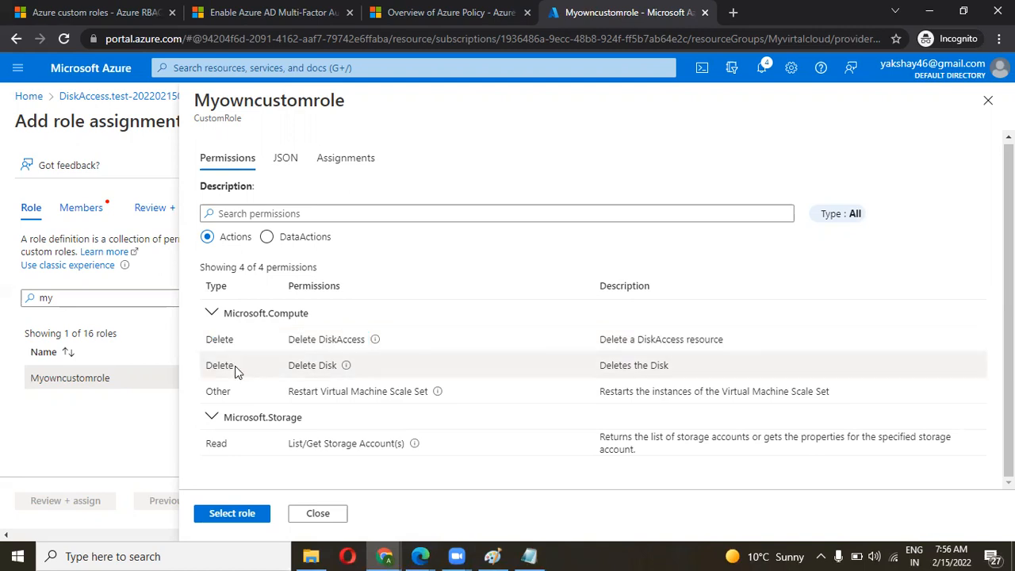
pyautogui.keyDown('shift'); pyautogui.click(216, 340); pyautogui.keyUp('shift')
pyautogui.click(238, 357)
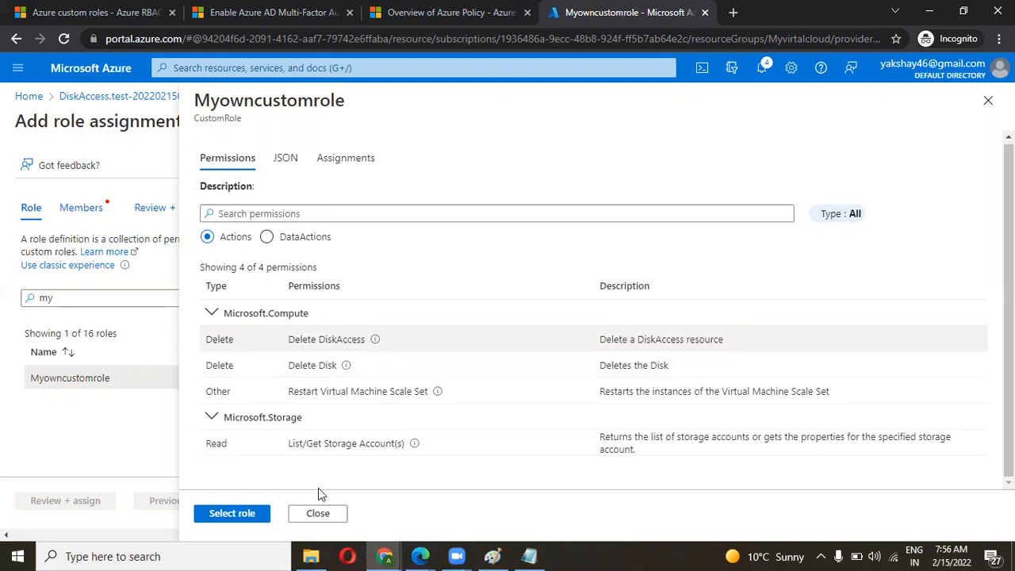
# Step: Close the role details and open the Pay-As-You-Go subscription from Home
pyautogui.click(311, 512)
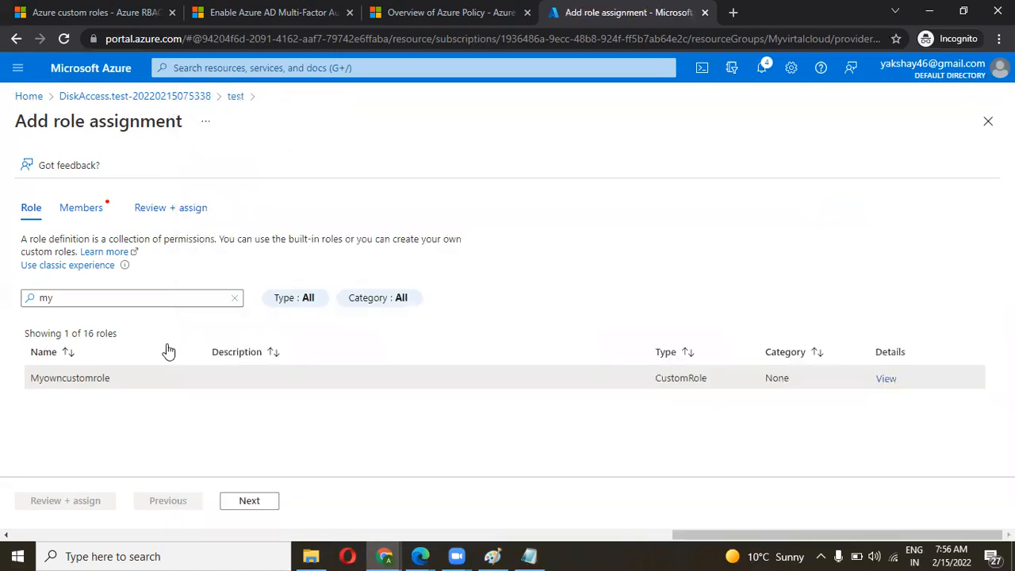
pyautogui.click(29, 97)
pyautogui.click(144, 180)
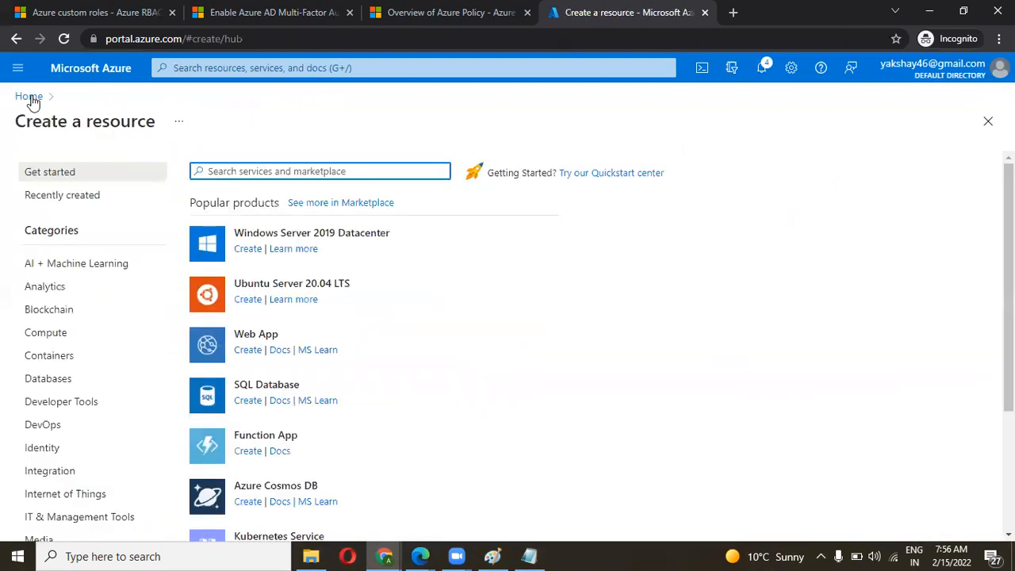
pyautogui.click(29, 97)
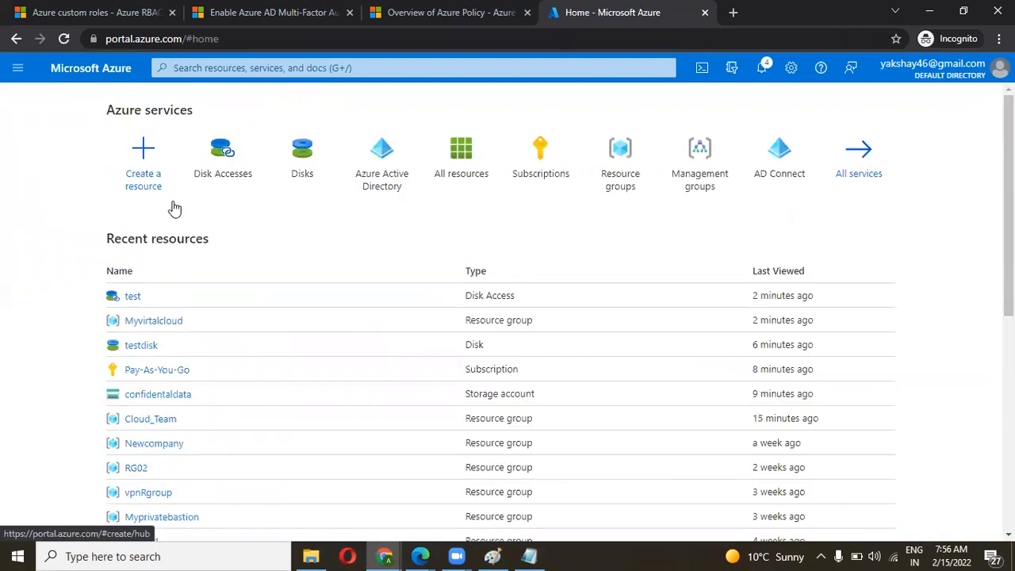
pyautogui.click(142, 371)
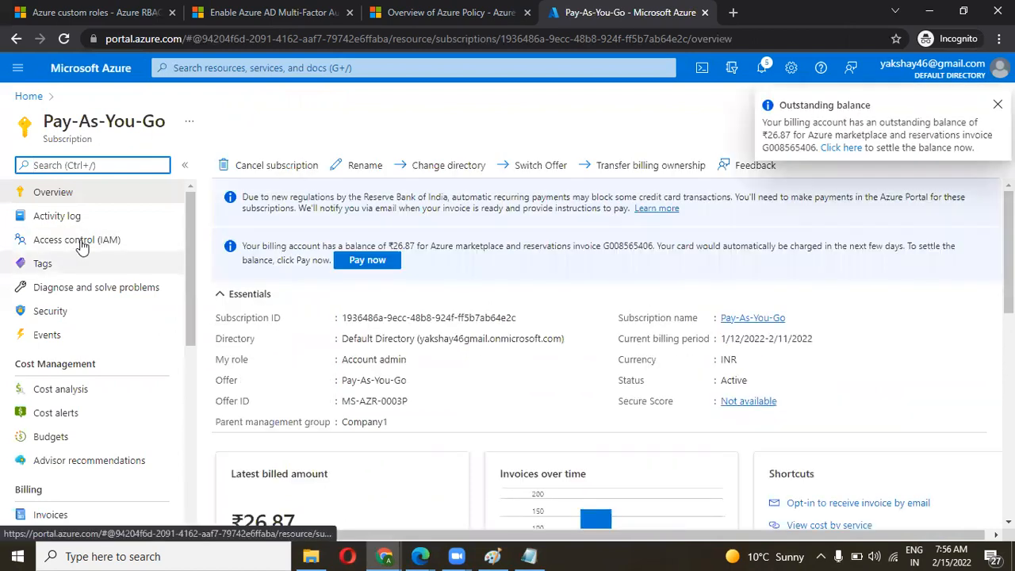
# Step: Open the subscription's Access control (IAM) and review its role assignments
pyautogui.click(79, 240)
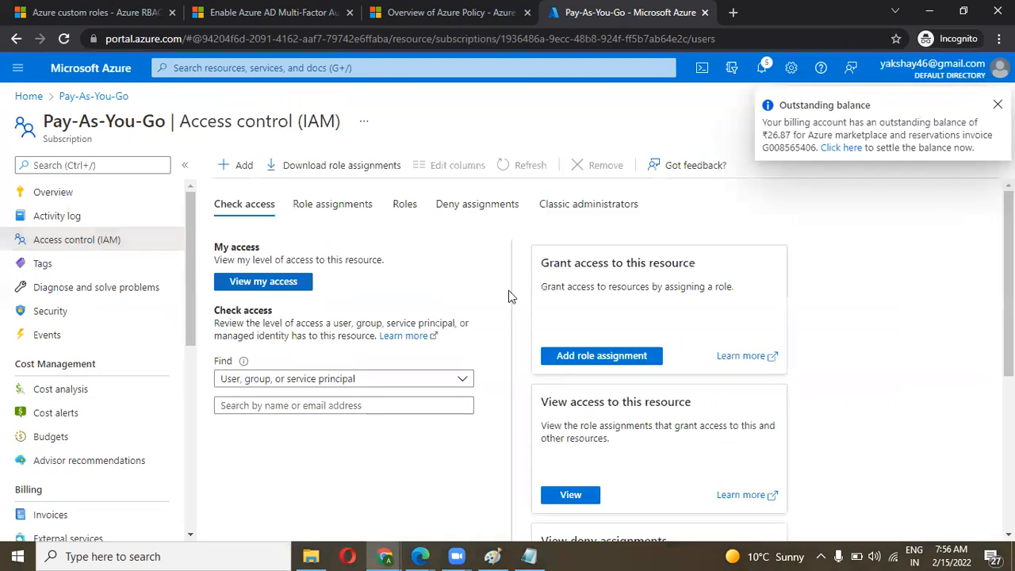
pyautogui.click(236, 164)
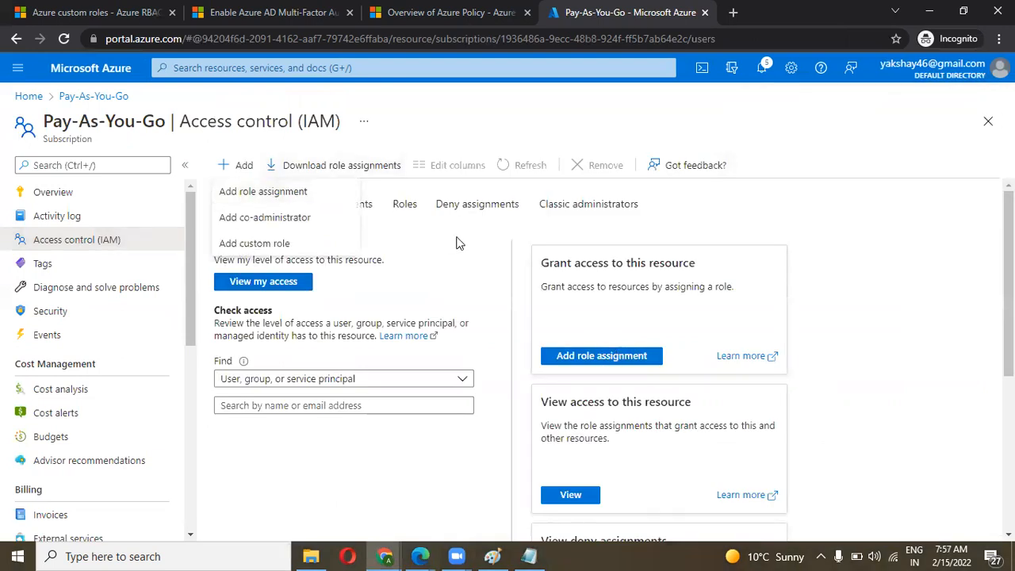
pyautogui.click(519, 454)
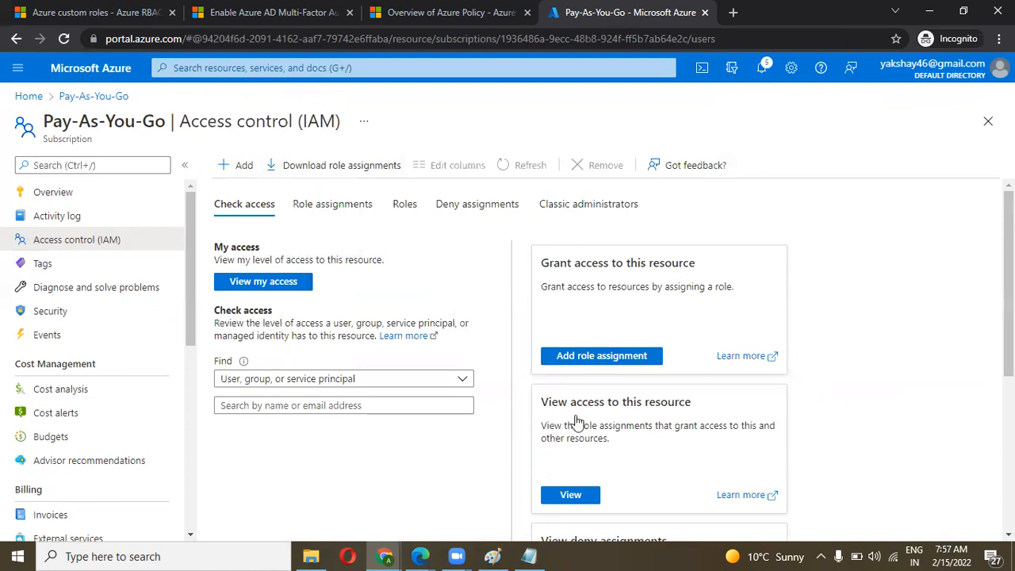
pyautogui.scroll(-1, 492, 438)
pyautogui.scroll(1, 490, 438)
# Step: Filter the subscription's Roles by 'my' and open Myowncustomrole's details
pyautogui.click(320, 206)
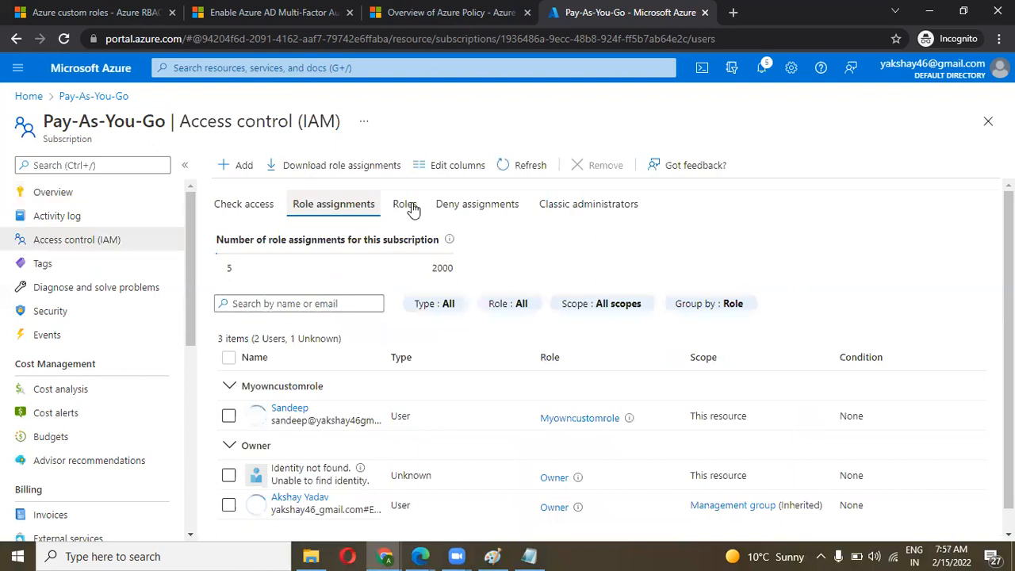
pyautogui.click(405, 205)
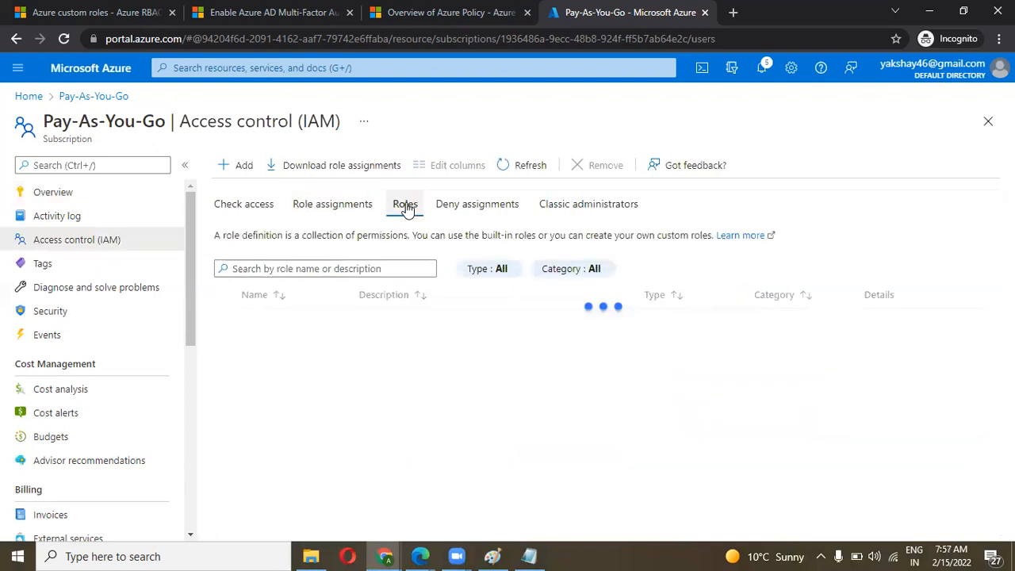
pyautogui.click(284, 267)
pyautogui.write('my')
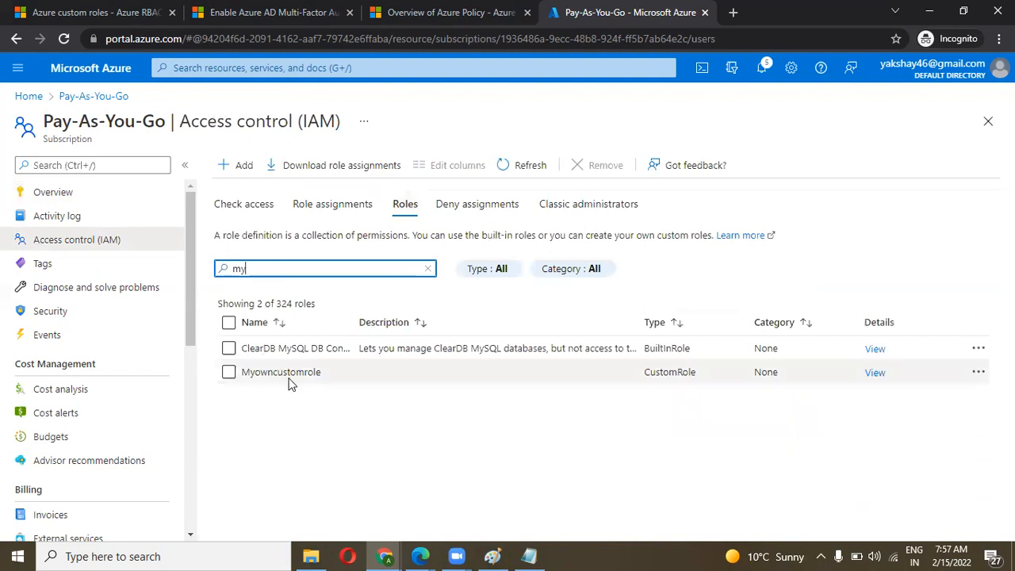
pyautogui.click(875, 372)
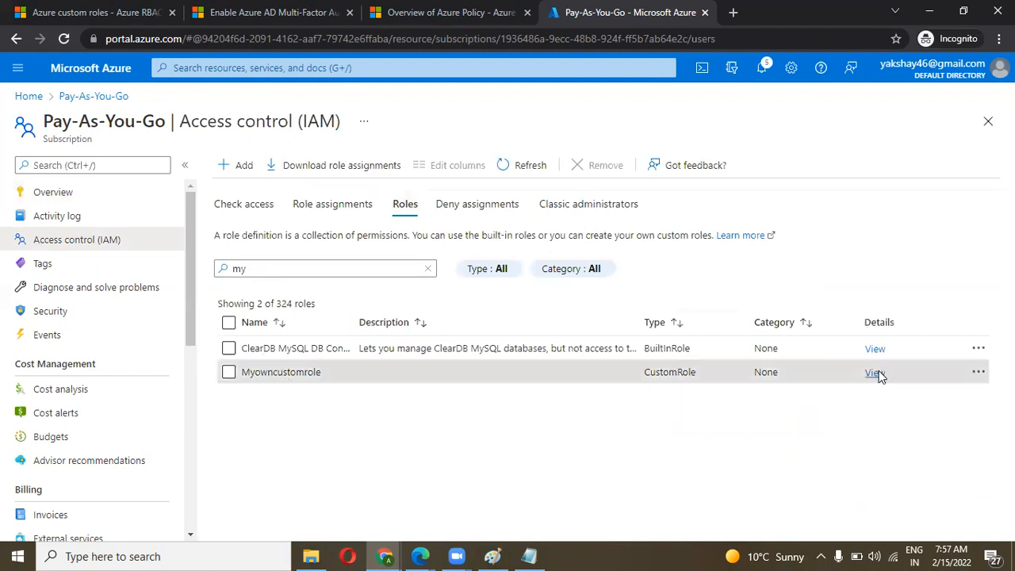
pyautogui.click(566, 366)
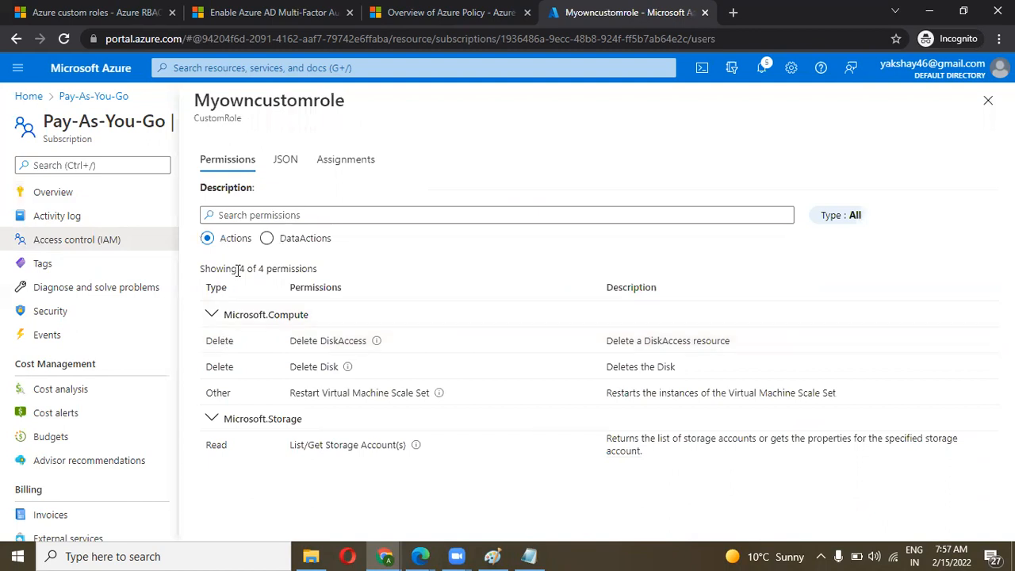
# Step: Check Myowncustomrole's assignments, then return to the subscription's access control via the breadcrumb
pyautogui.click(354, 160)
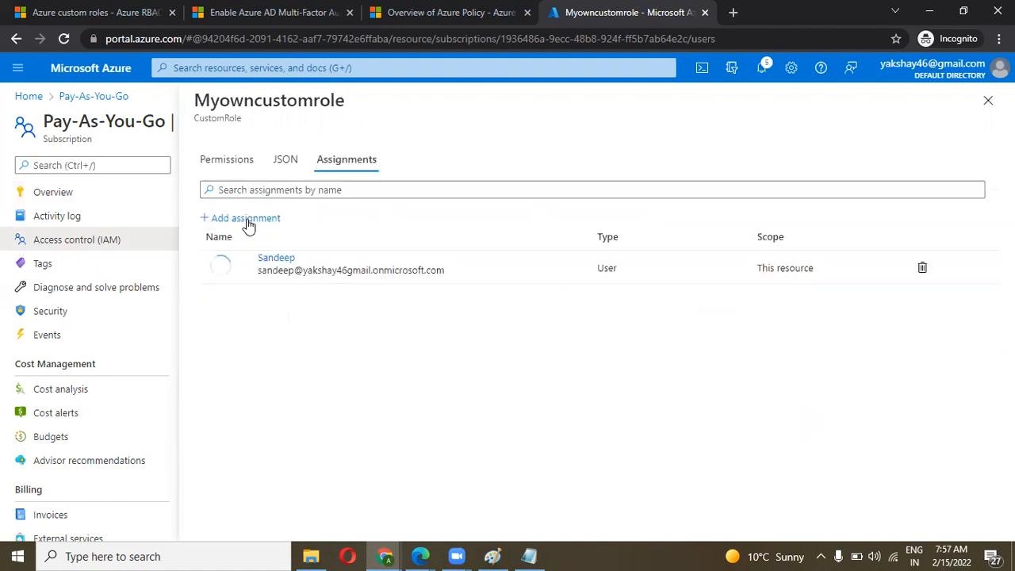
pyautogui.click(246, 225)
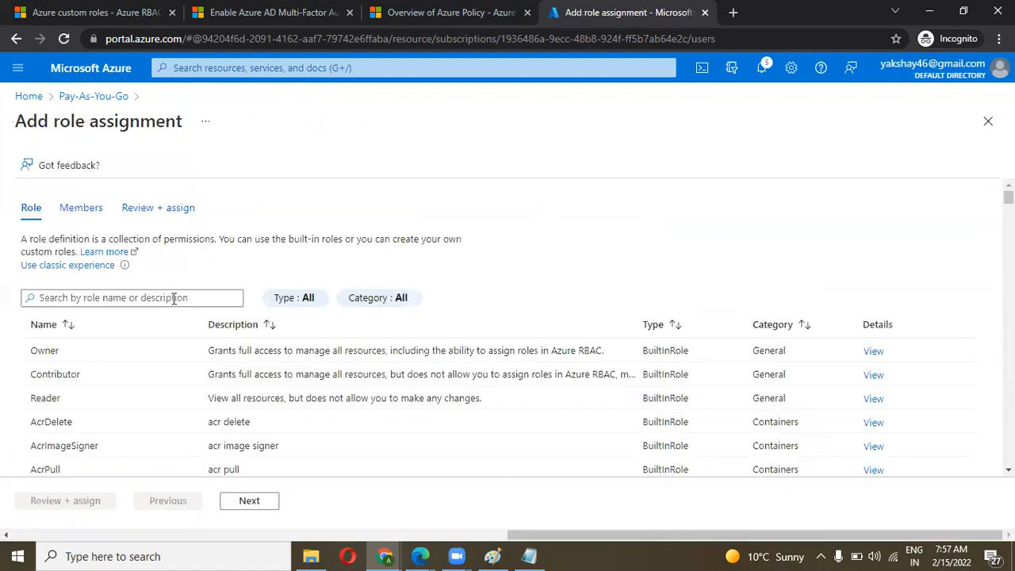
pyautogui.click(174, 298)
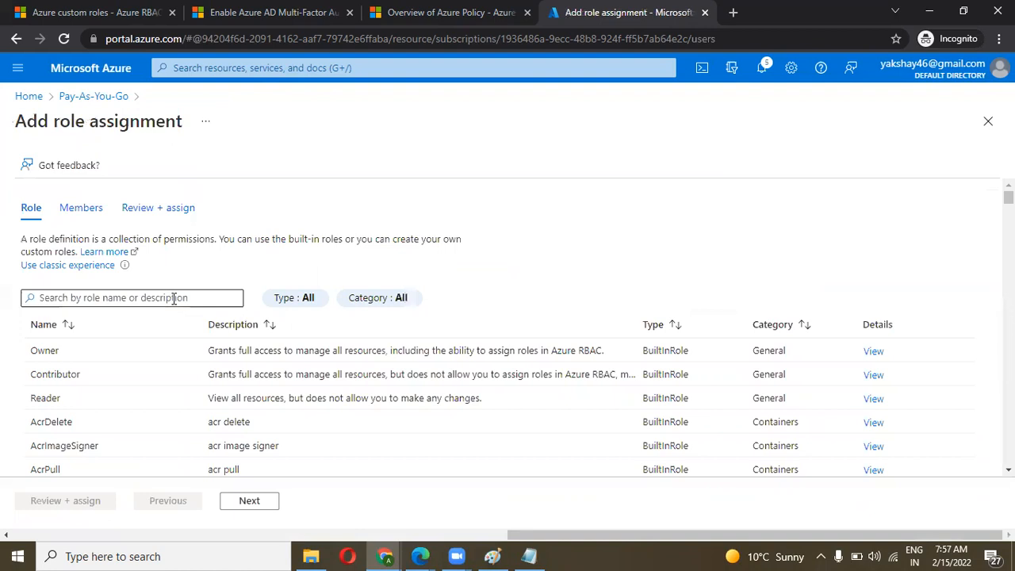
pyautogui.click(173, 298)
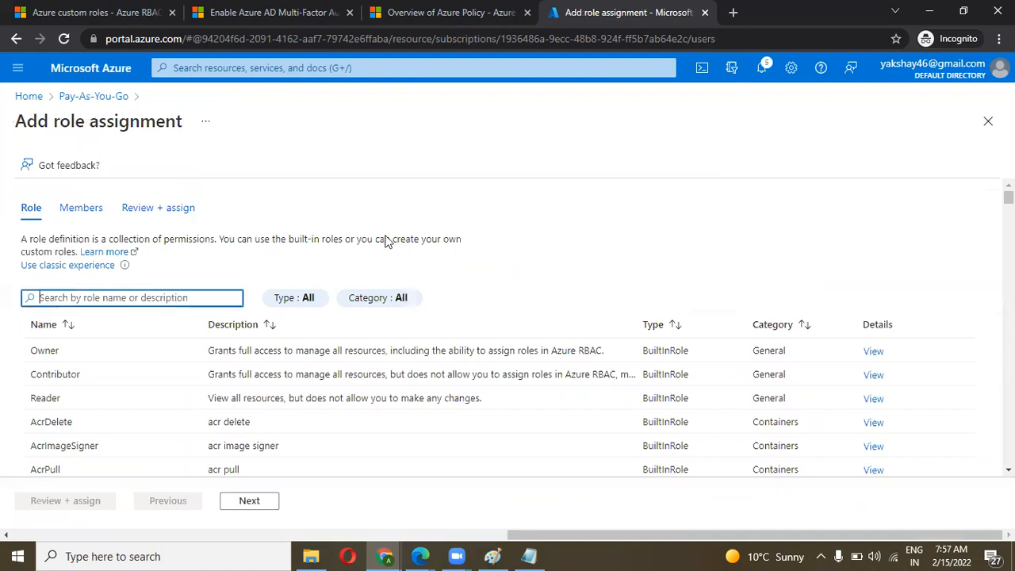
pyautogui.click(90, 97)
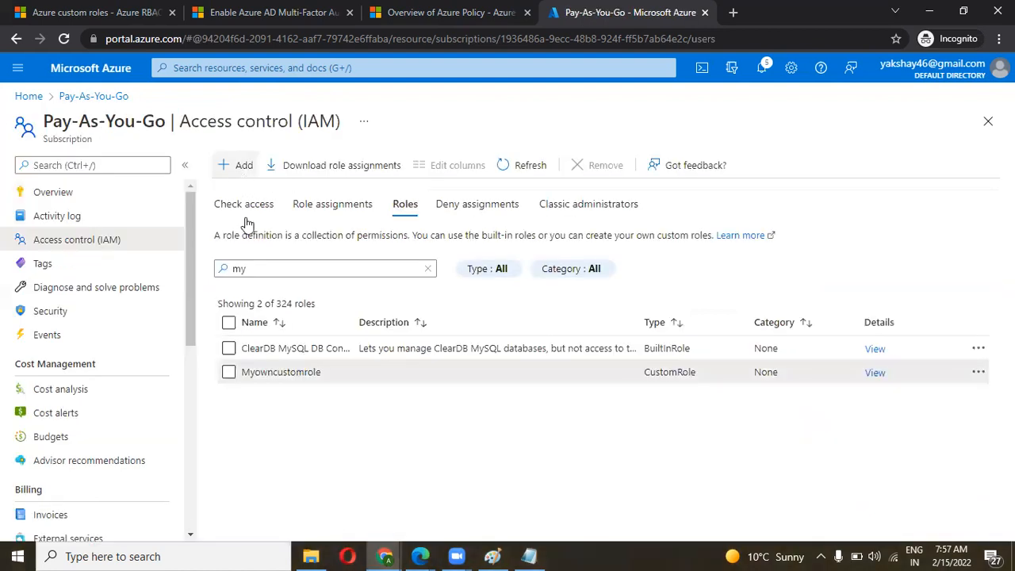
# Step: Name the new custom role myown2access, clone it from Myowncustomrole, and continue to Permissions
pyautogui.click(247, 252)
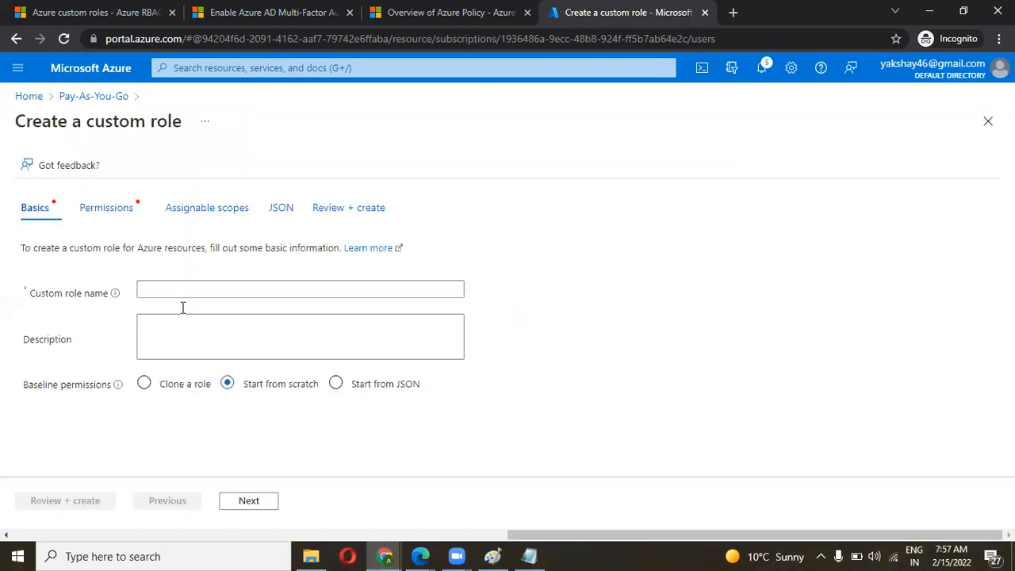
pyautogui.click(182, 293)
pyautogui.write('my')
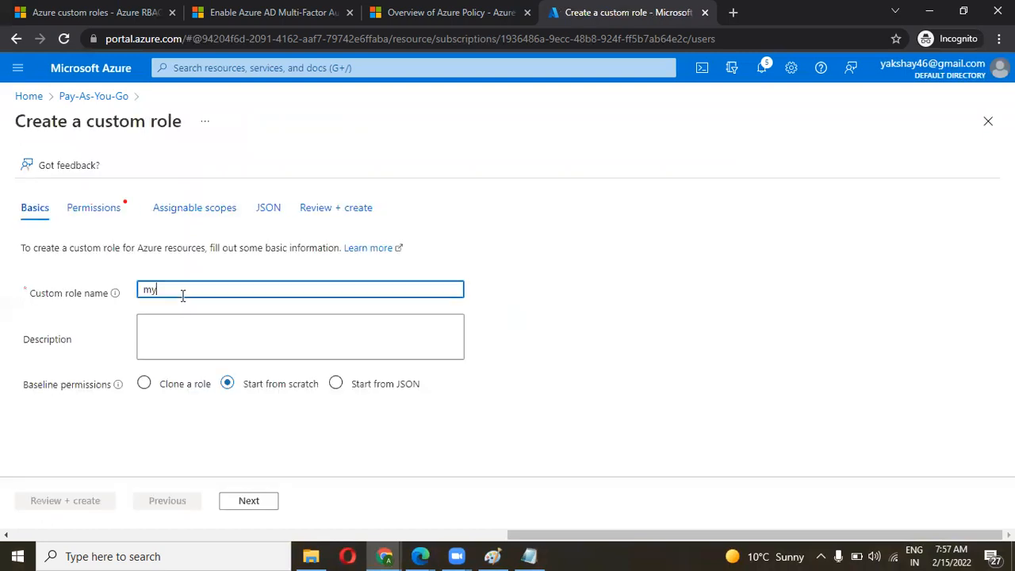
pyautogui.write('own2access')
pyautogui.click(143, 383)
pyautogui.click(266, 408)
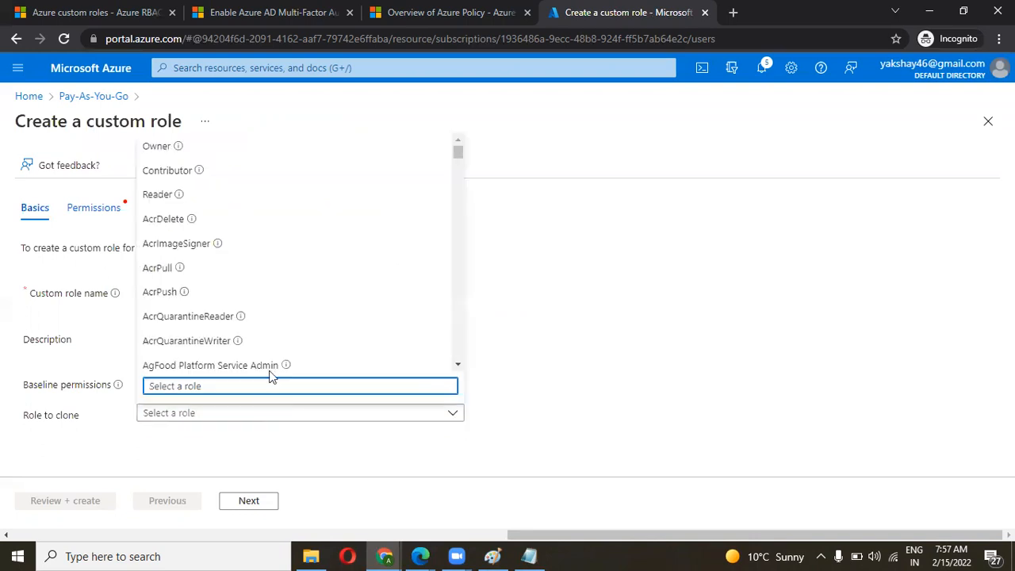
pyautogui.write('own')
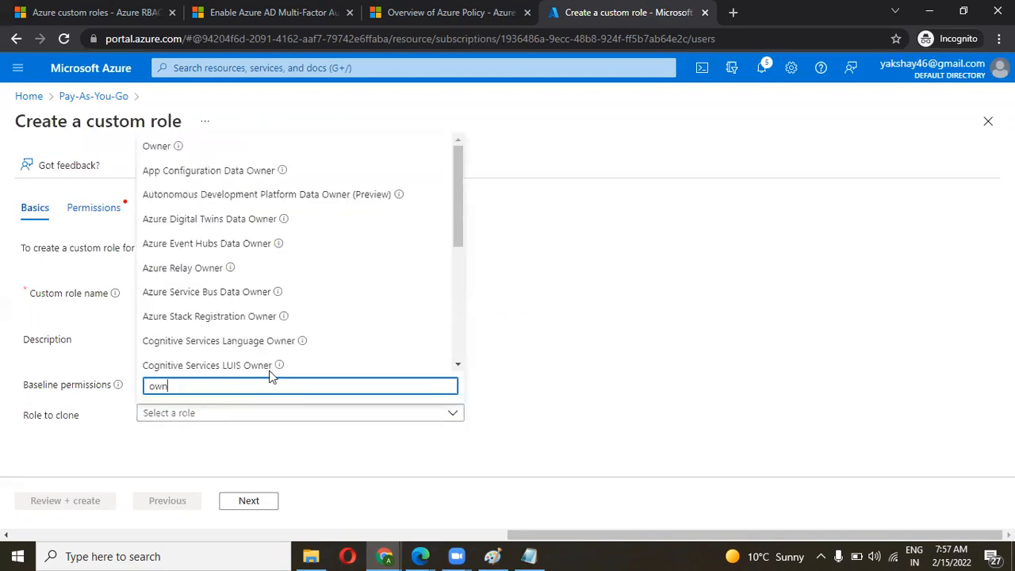
pyautogui.press('BackSpace')
pyautogui.press('BackSpace')
pyautogui.press('BackSpace')
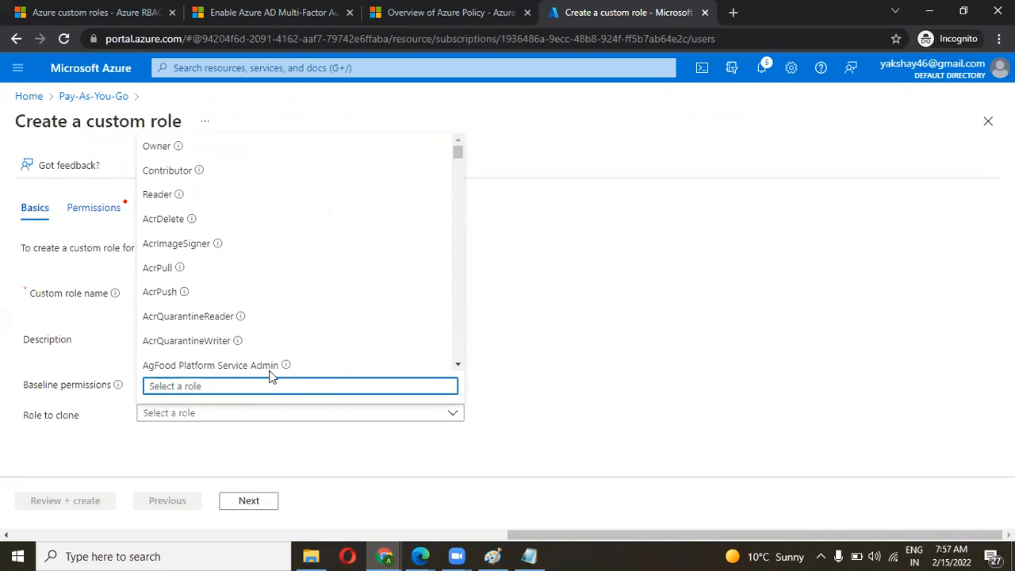
pyautogui.write('my')
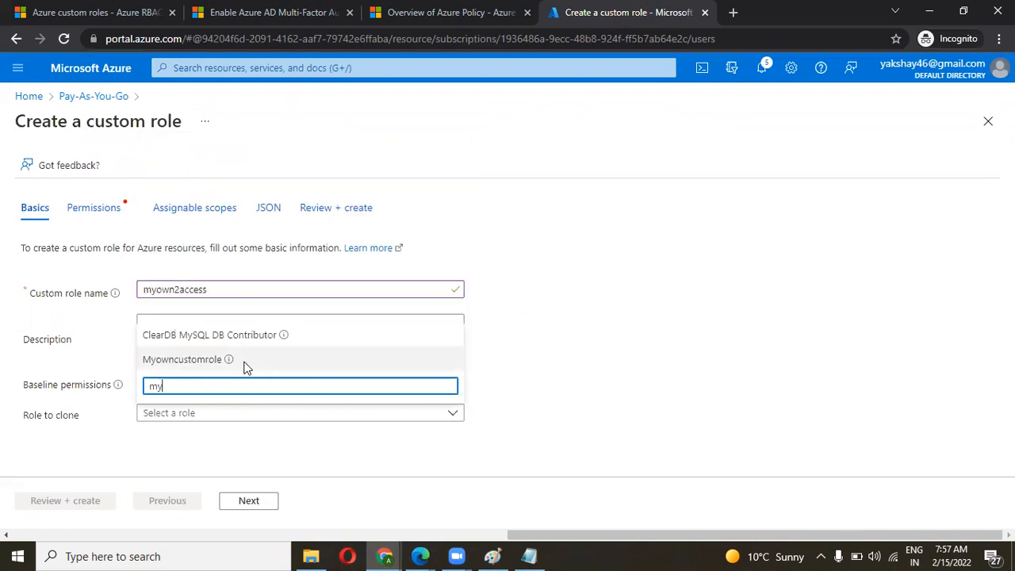
pyautogui.press('Return')
pyautogui.click(238, 503)
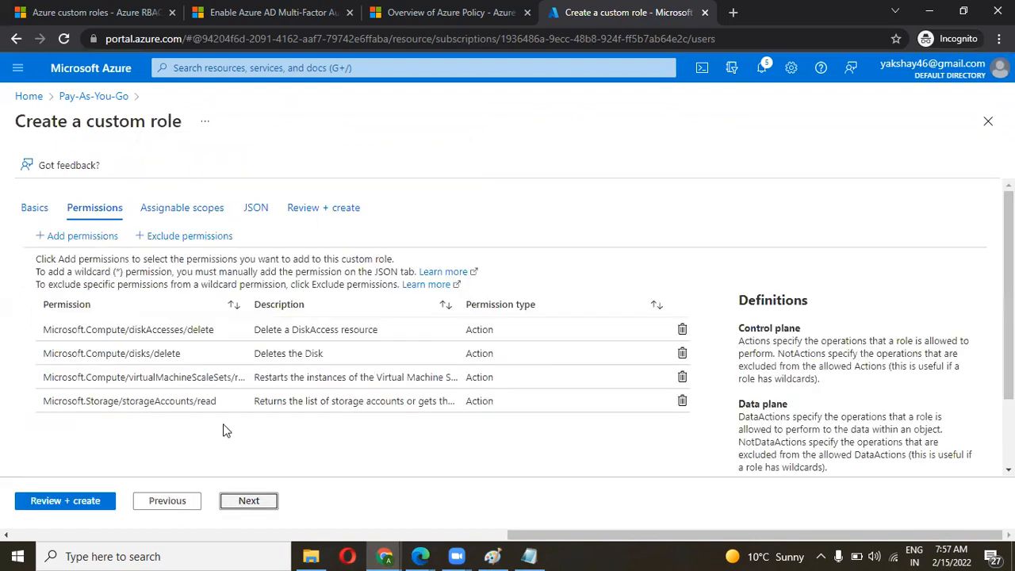
# Step: Search the Add permissions picker for 'compute' to find the Microsoft Compute provider
pyautogui.click(82, 236)
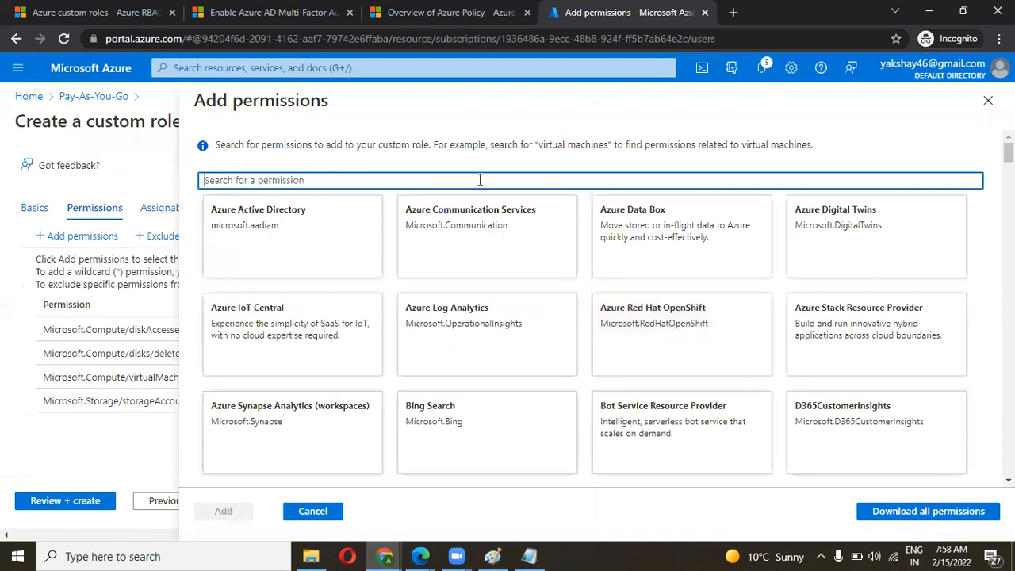
pyautogui.write('virt')
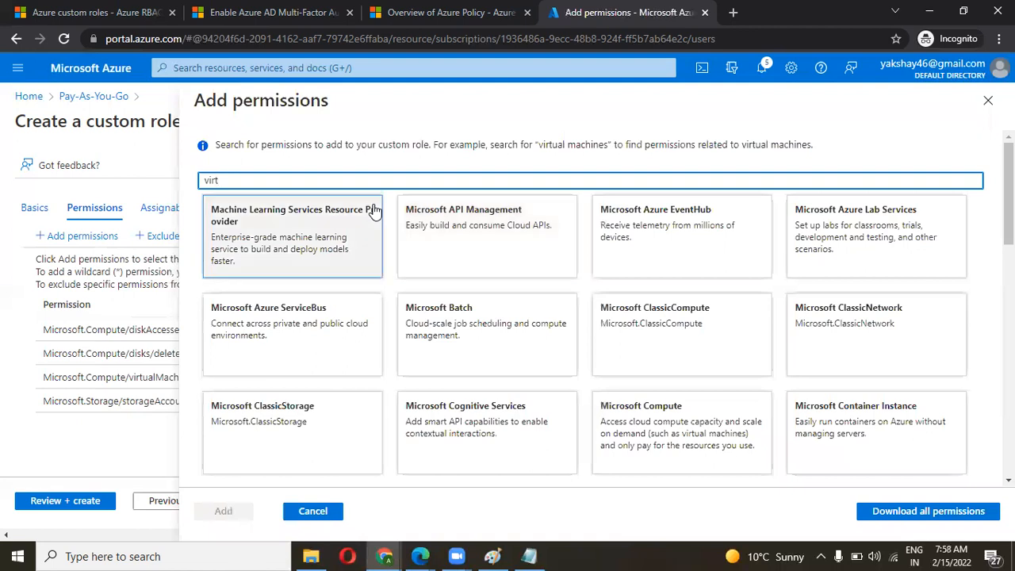
pyautogui.press('BackSpace')
pyautogui.press('BackSpace')
pyautogui.press('BackSpace')
pyautogui.press('BackSpace')
pyautogui.write('compute')
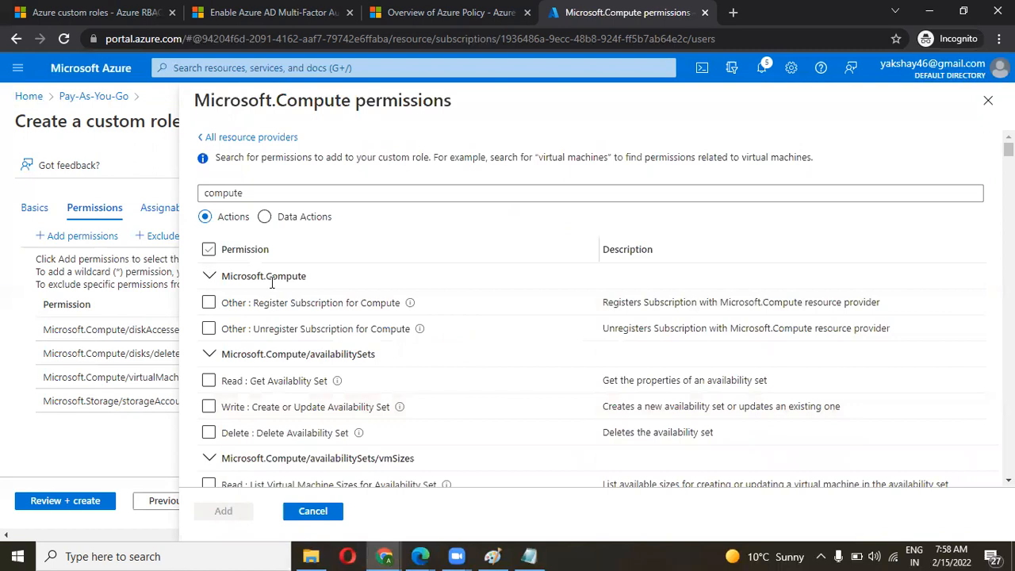
# Step: Tick Read and Delete under Microsoft.Compute/diskAccesses
pyautogui.scroll(-1, 309, 354)
pyautogui.scroll(-2, 310, 355)
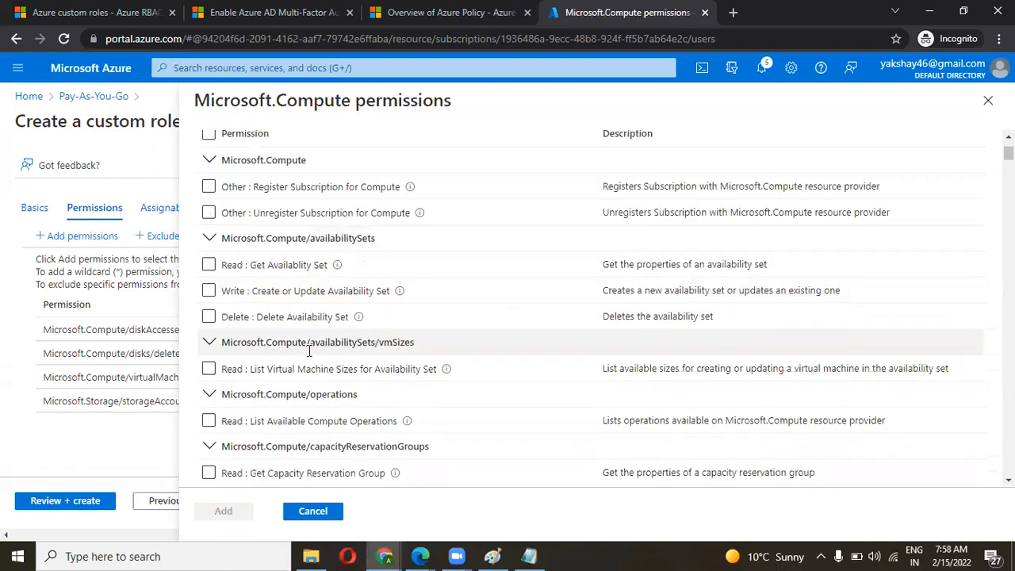
pyautogui.scroll(-2, 309, 355)
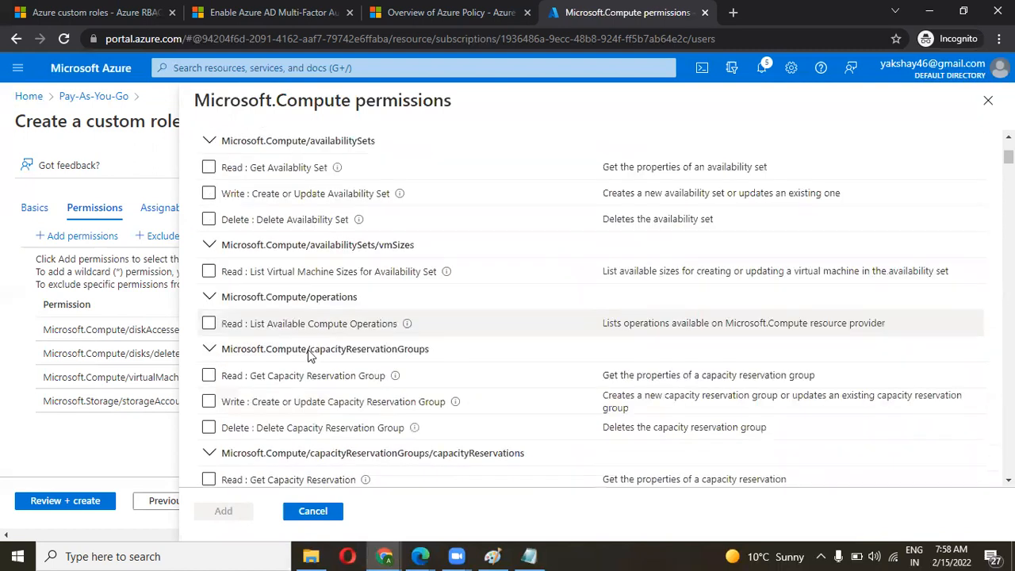
pyautogui.hotkey('ctrl', 'f')
pyautogui.write('disk')
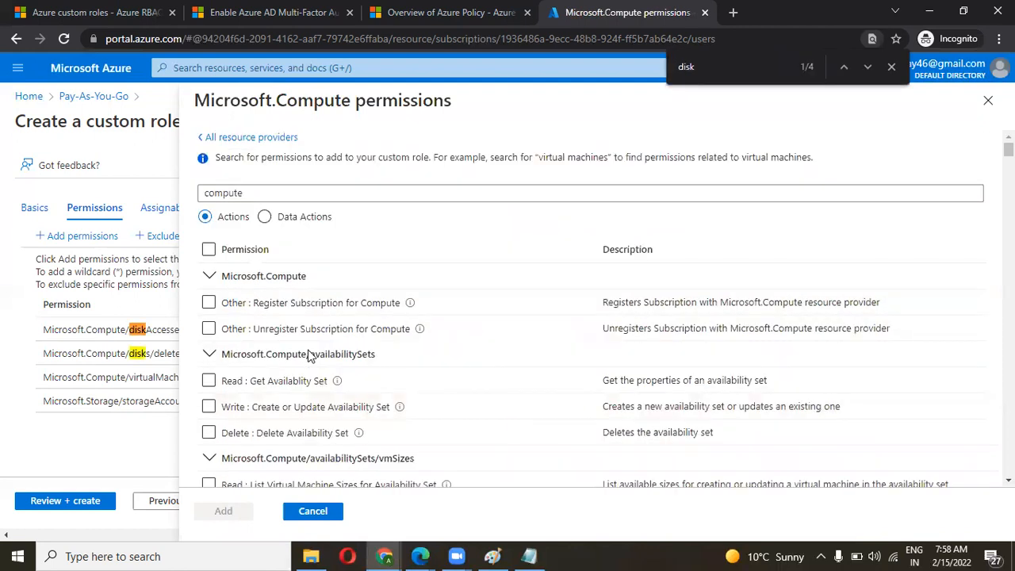
pyautogui.click(868, 71)
pyautogui.click(869, 70)
pyautogui.click(869, 70)
pyautogui.press('Escape')
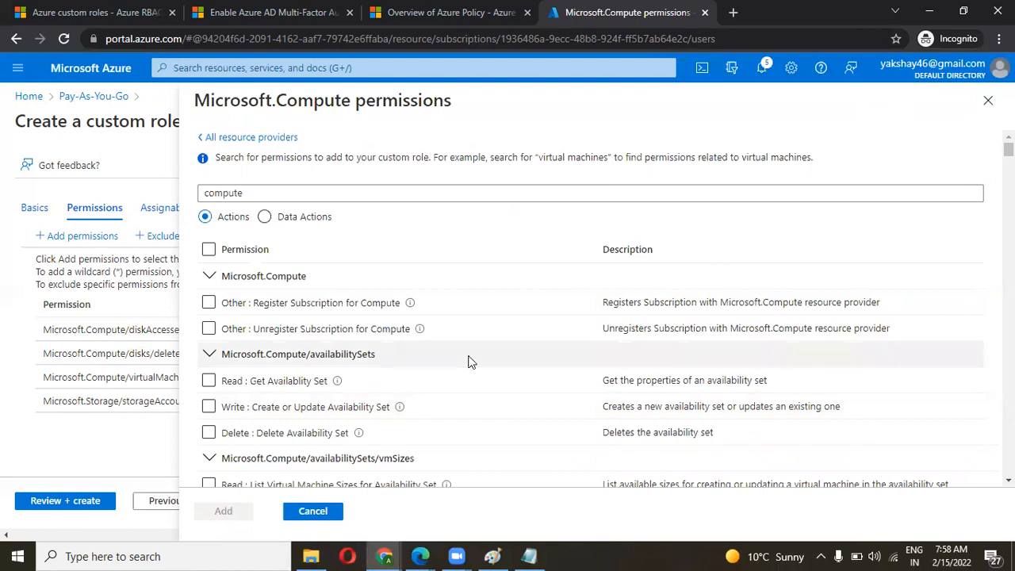
pyautogui.scroll(-4, 467, 361)
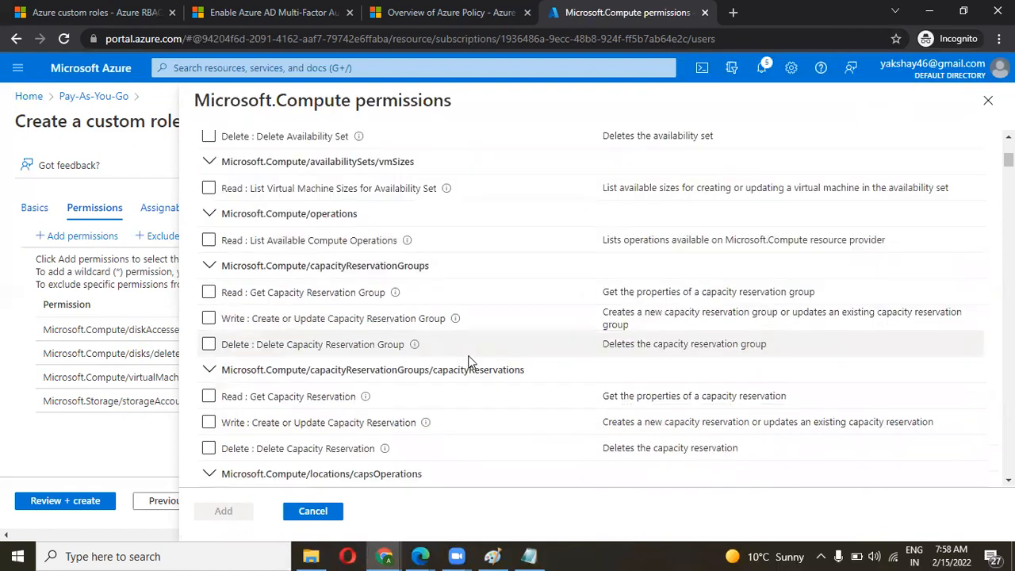
pyautogui.scroll(-2, 468, 361)
pyautogui.scroll(-3, 468, 361)
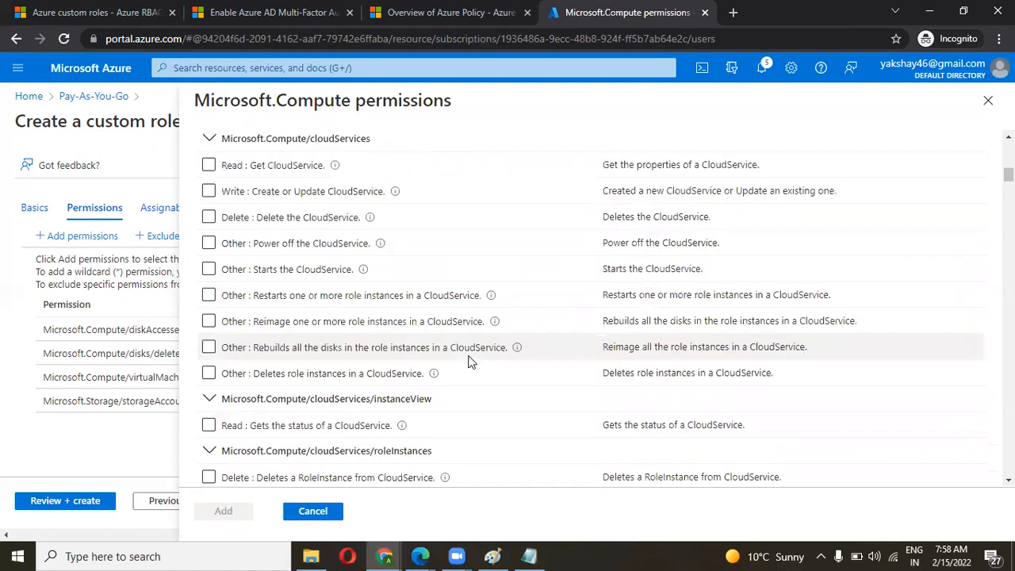
pyautogui.scroll(-2, 467, 361)
pyautogui.scroll(-1, 468, 361)
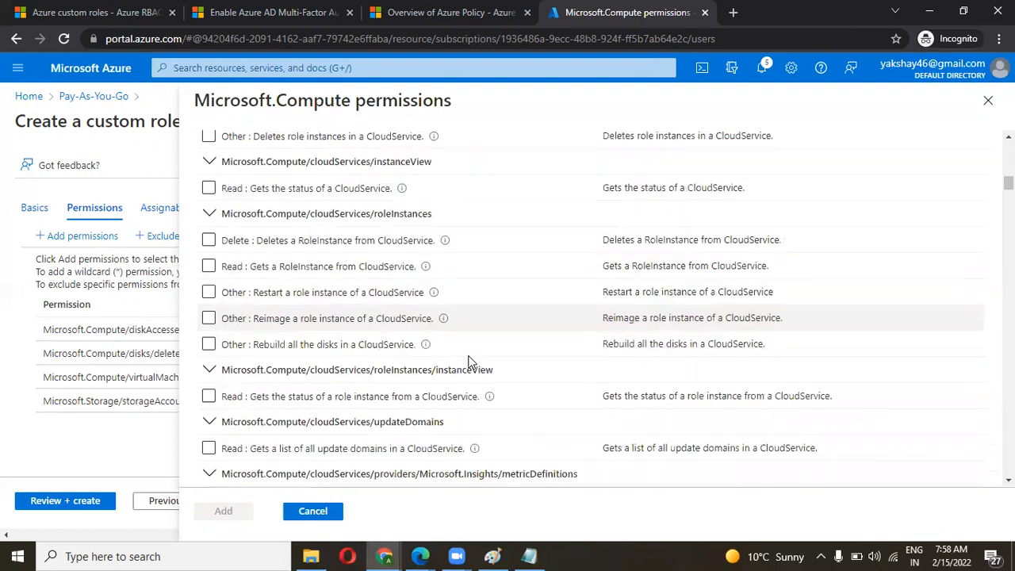
pyautogui.scroll(-1, 468, 361)
pyautogui.scroll(-1, 468, 362)
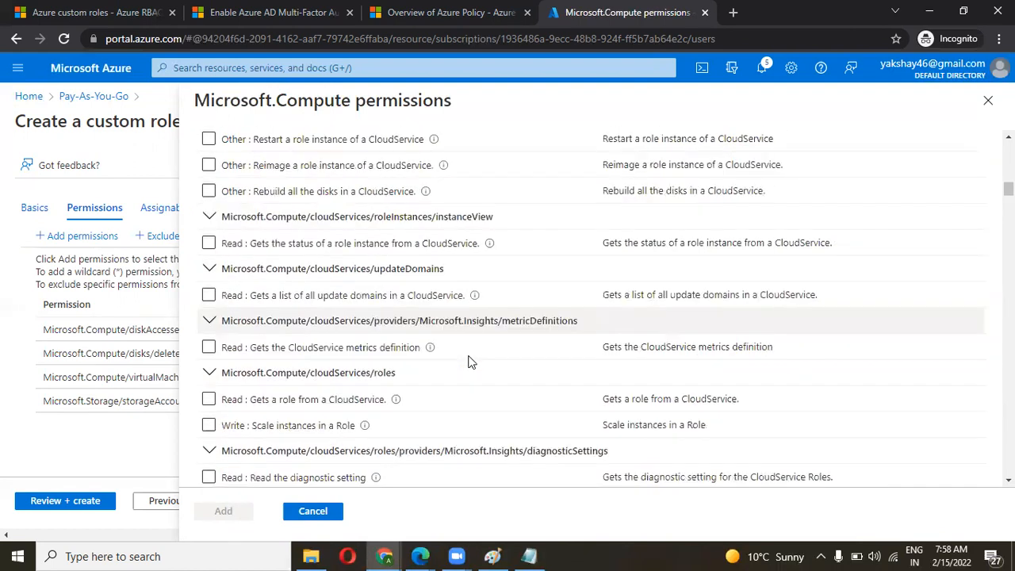
pyautogui.scroll(-2, 467, 362)
pyautogui.scroll(-2, 467, 361)
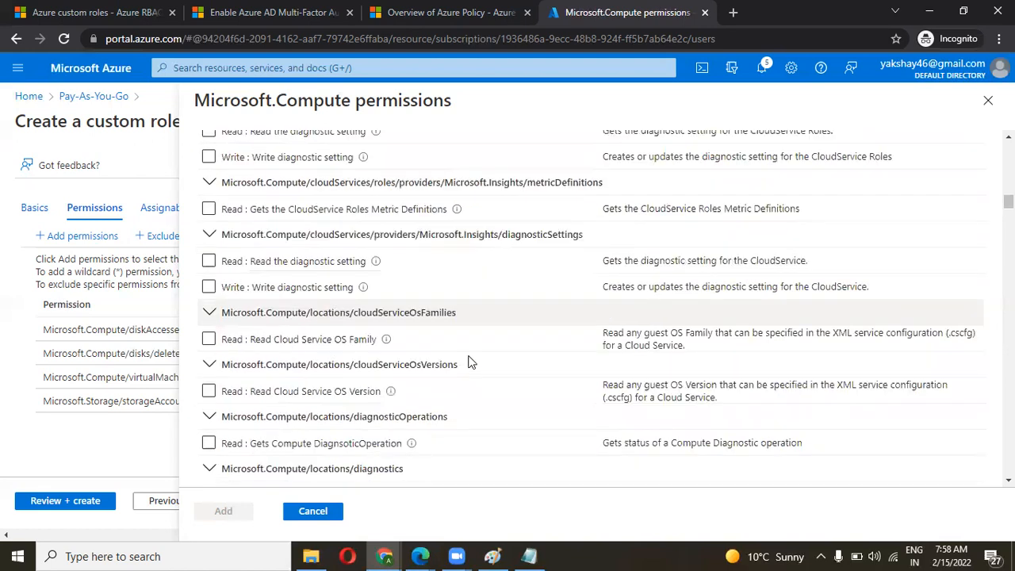
pyautogui.scroll(-1, 468, 361)
pyautogui.scroll(-1, 468, 362)
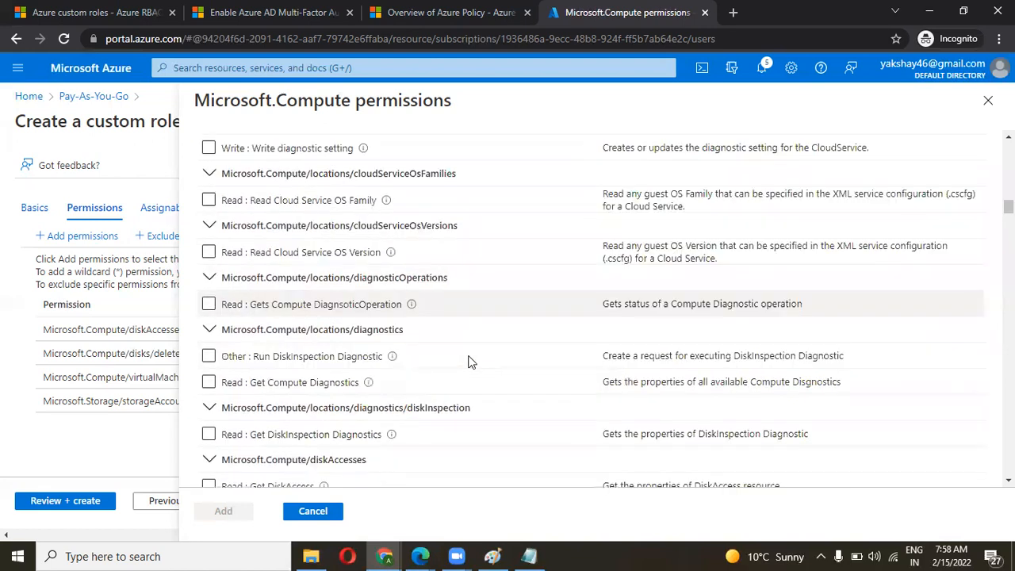
pyautogui.scroll(-1, 468, 362)
pyautogui.scroll(-1, 468, 361)
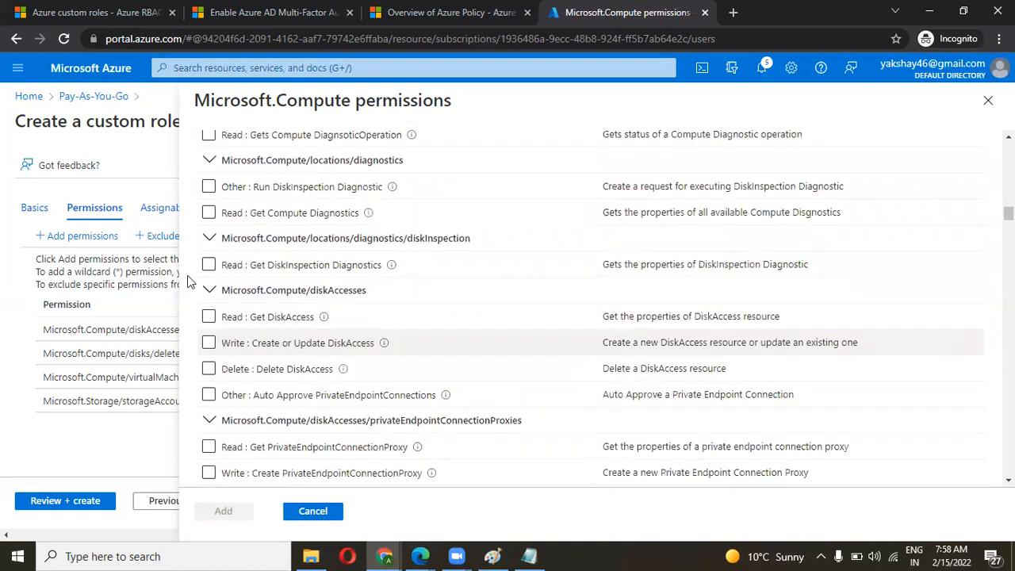
pyautogui.click(209, 319)
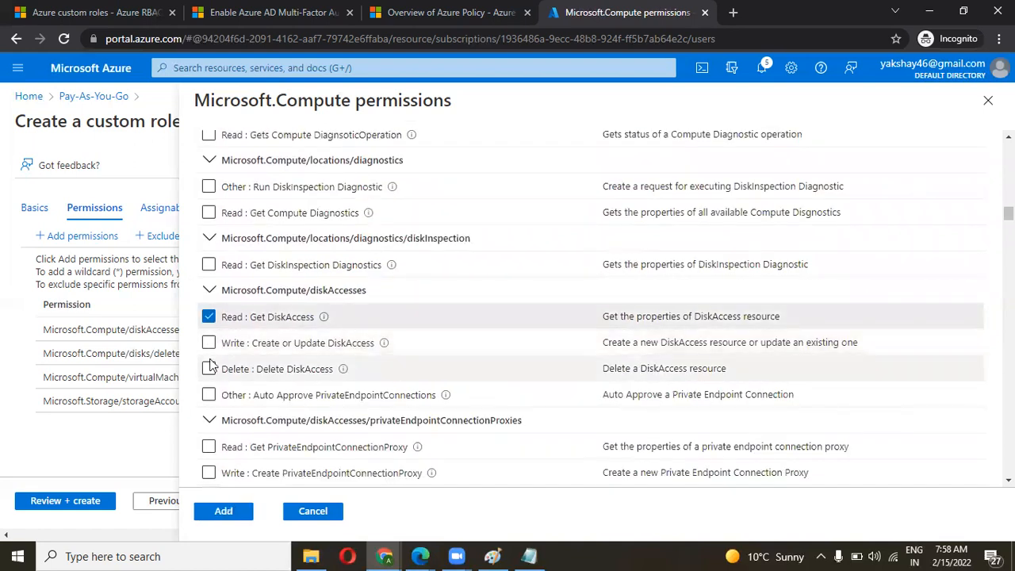
pyautogui.click(209, 369)
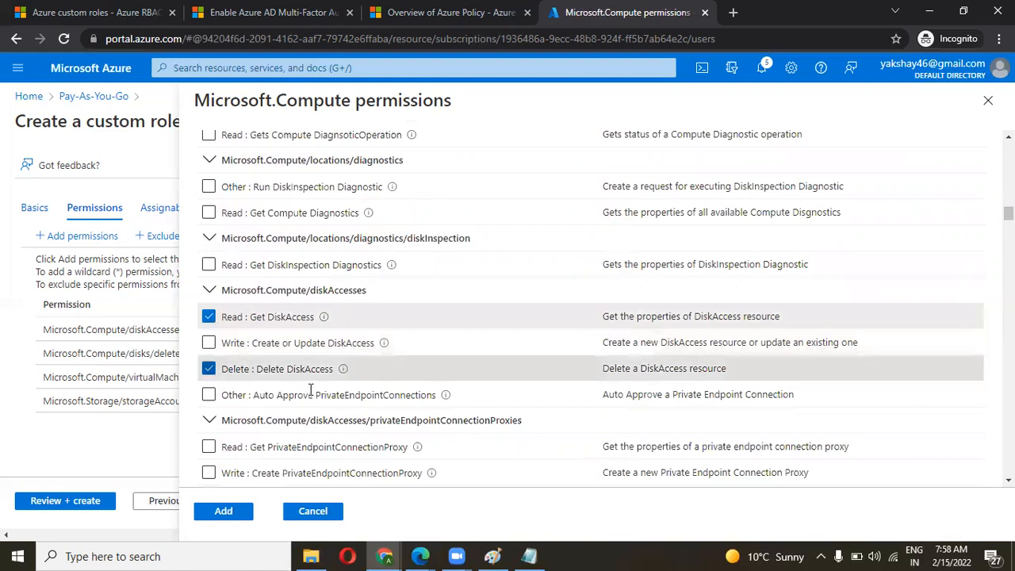
# Step: Tick Read and Write, leaving Delete unticked, under Microsoft.Compute/disks
pyautogui.scroll(-3, 426, 368)
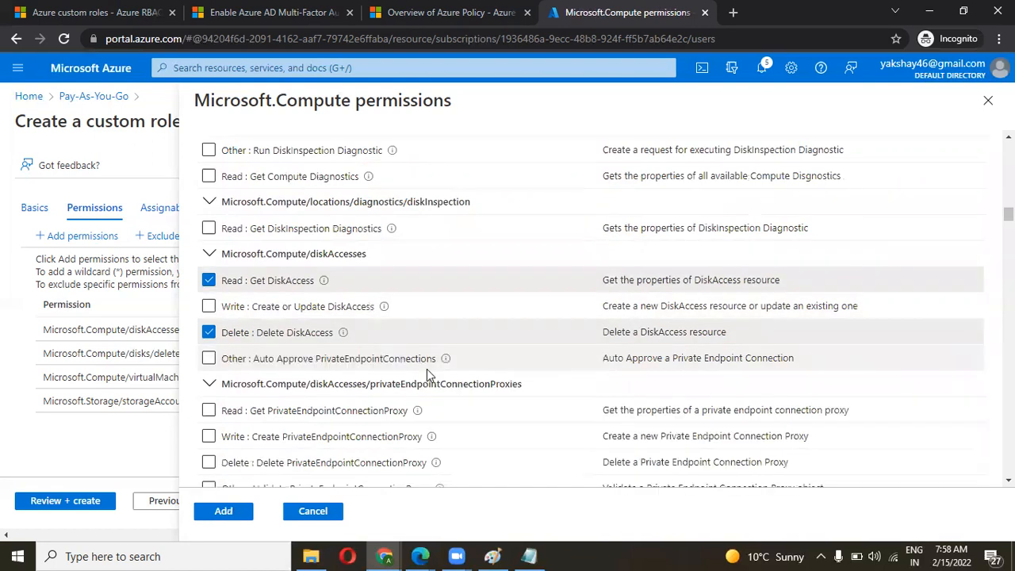
pyautogui.scroll(-1, 427, 370)
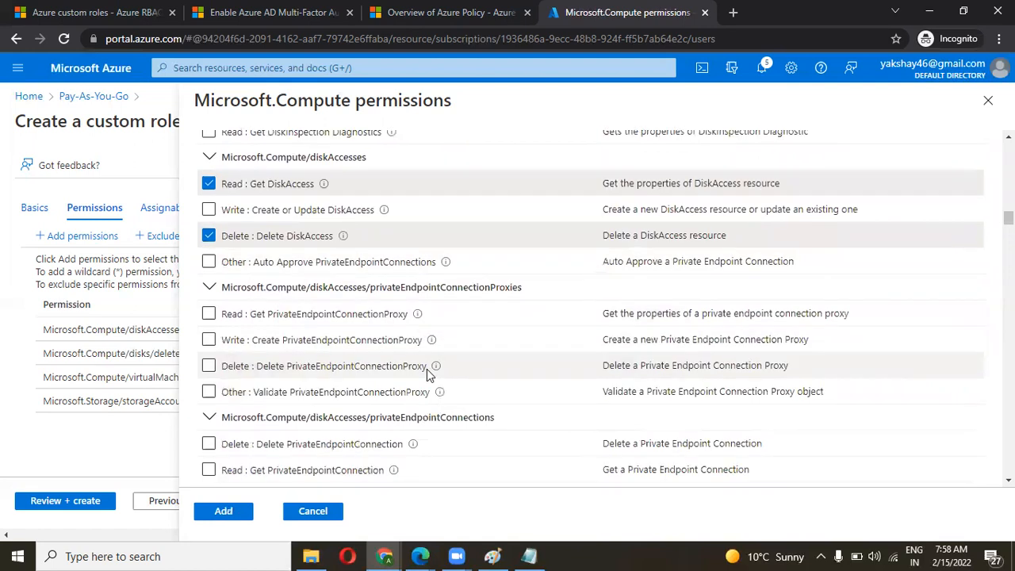
pyautogui.scroll(-1, 428, 375)
pyautogui.scroll(-1, 428, 375)
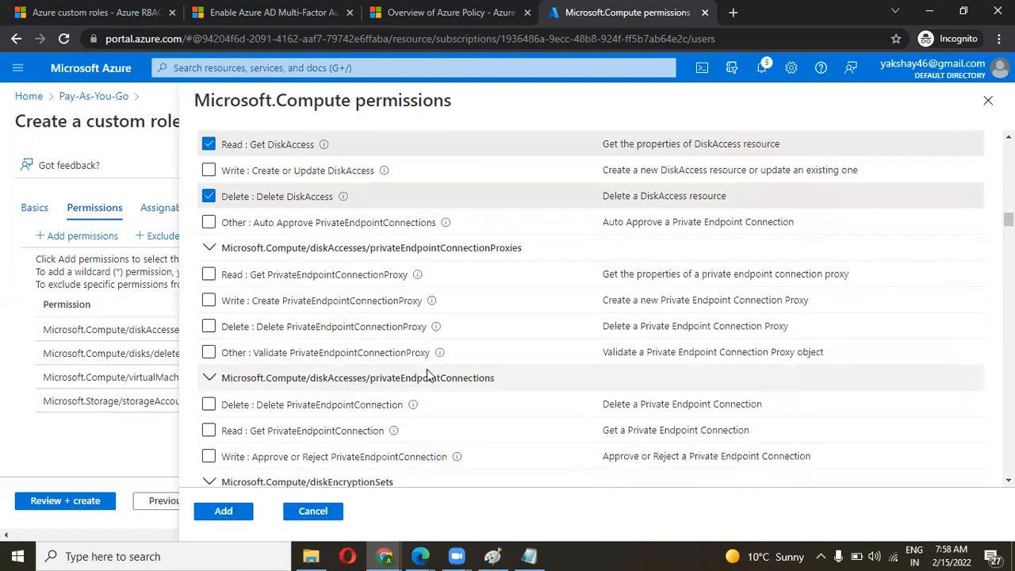
pyautogui.scroll(-1, 428, 374)
pyautogui.scroll(-1, 427, 374)
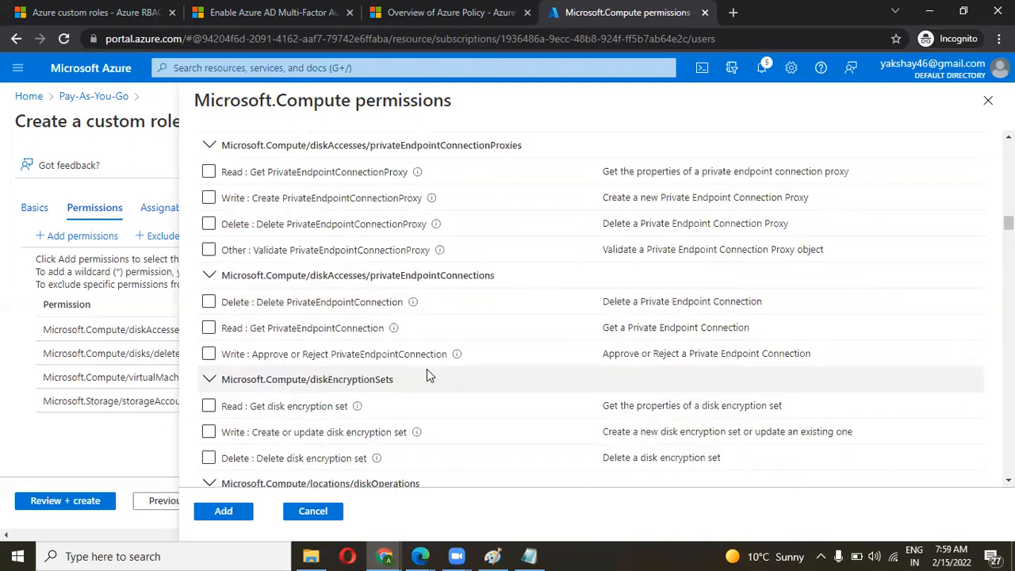
pyautogui.scroll(-1, 427, 375)
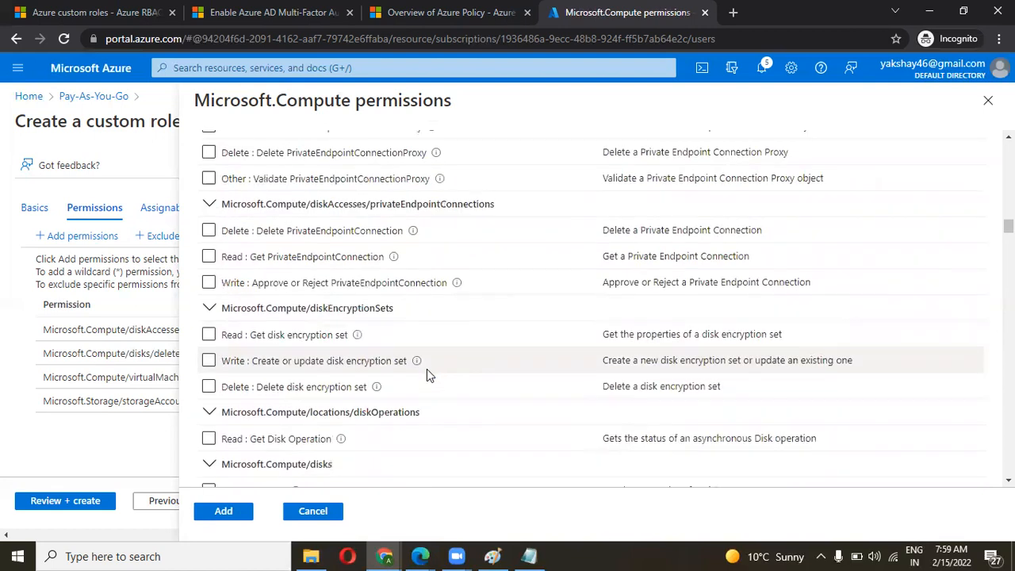
pyautogui.scroll(-1, 427, 373)
pyautogui.scroll(-1, 427, 375)
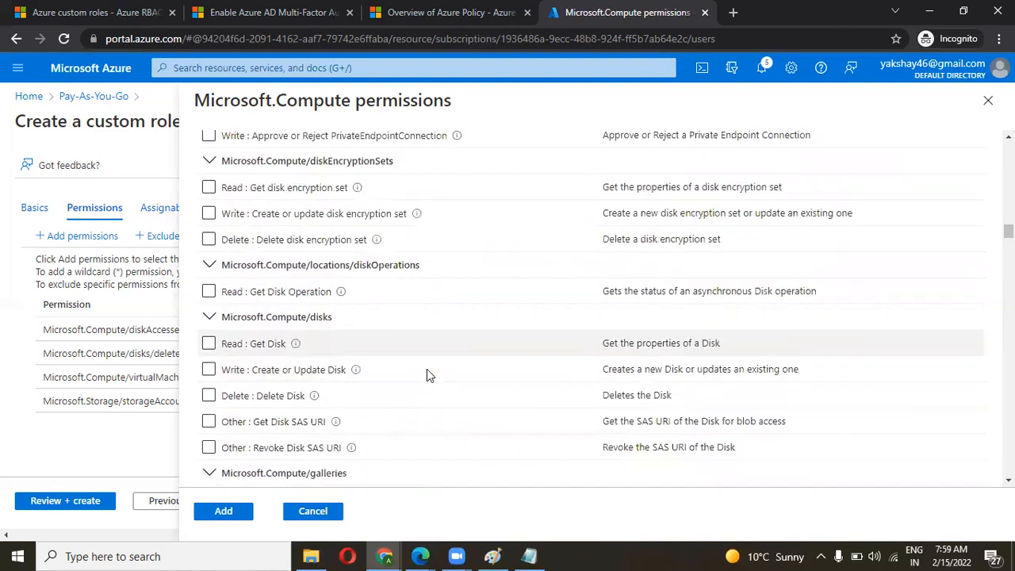
pyautogui.scroll(-1, 273, 323)
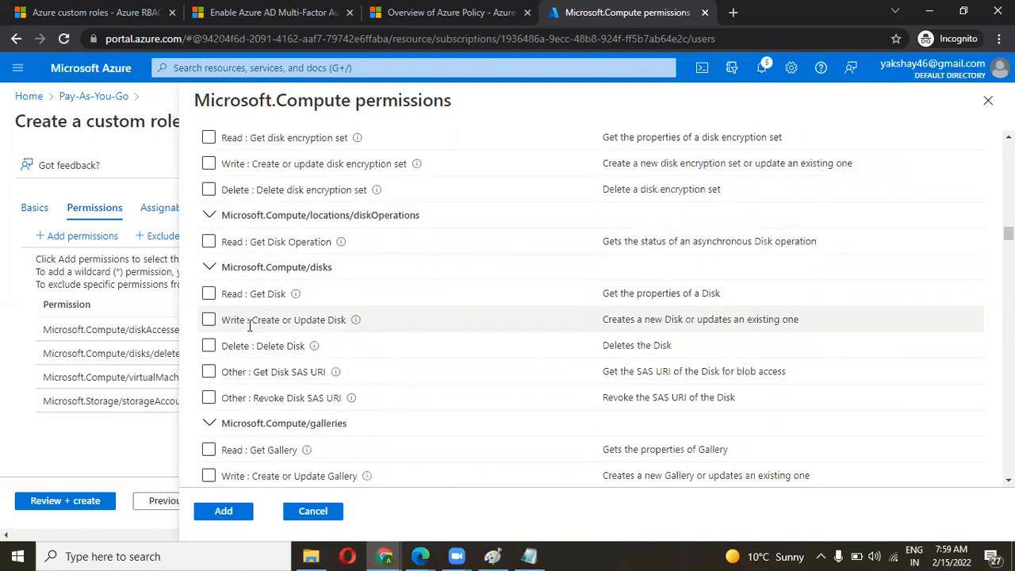
pyautogui.click(208, 294)
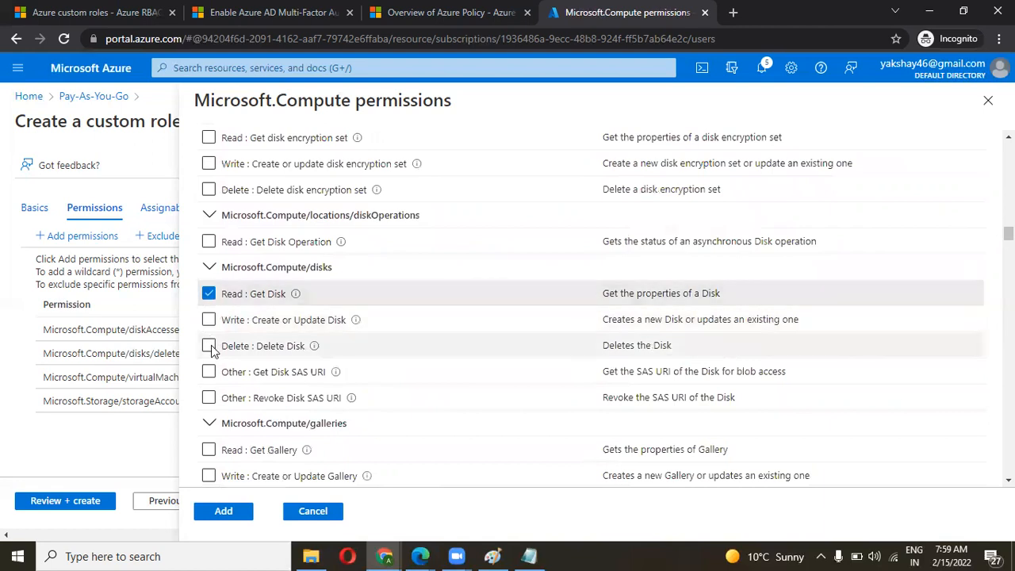
pyautogui.click(209, 346)
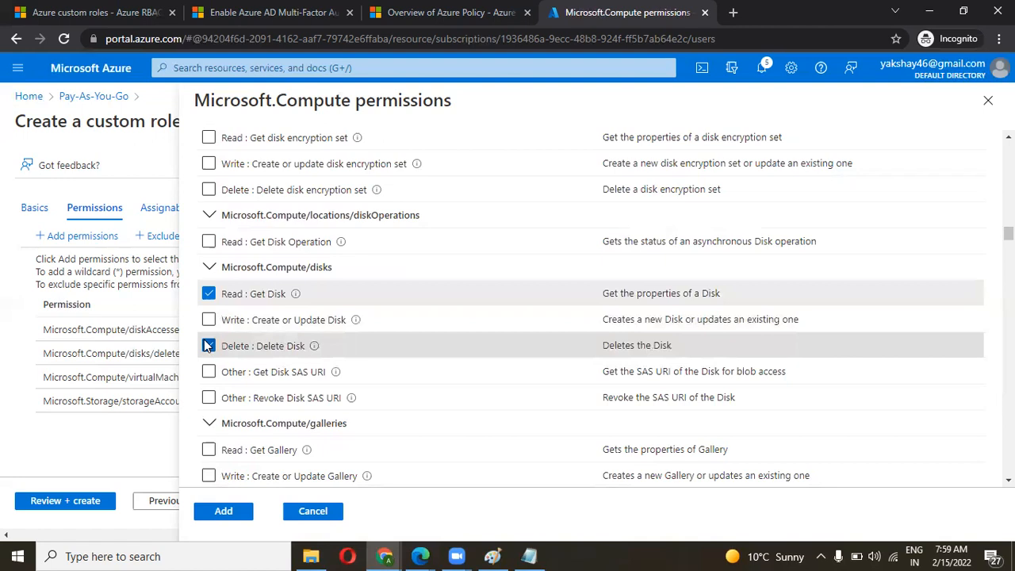
pyautogui.click(207, 344)
pyautogui.click(209, 319)
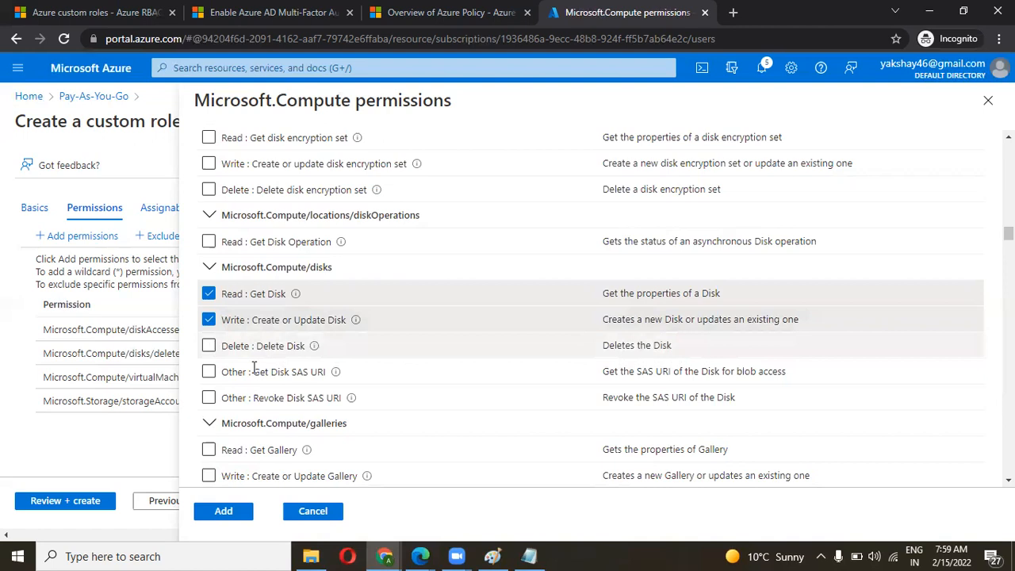
# Step: Add the disk permissions, pass Assignable scopes and JSON, and go to Review + create
pyautogui.click(230, 516)
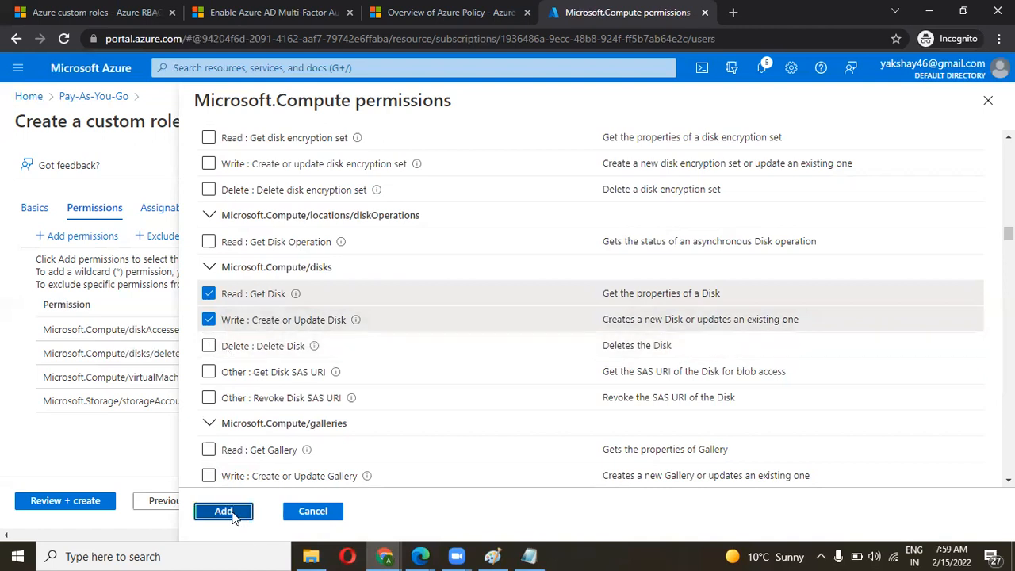
pyautogui.scroll(-2, 306, 444)
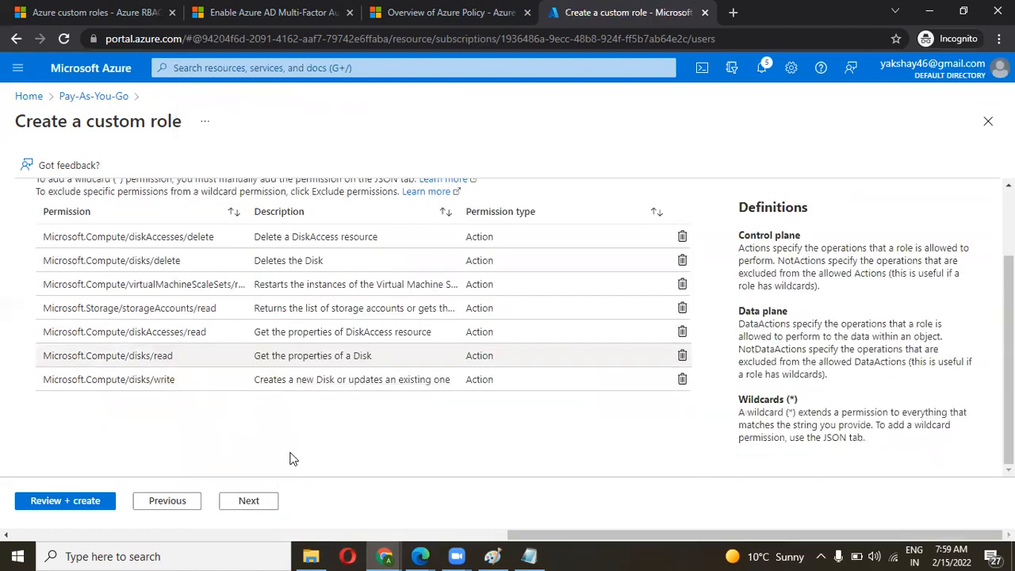
pyautogui.click(227, 501)
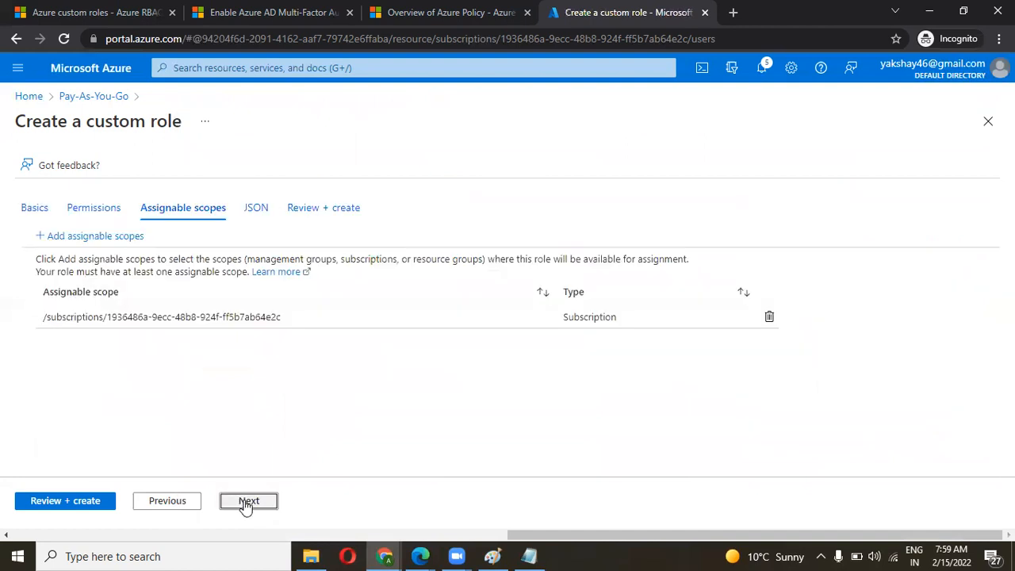
pyautogui.click(247, 502)
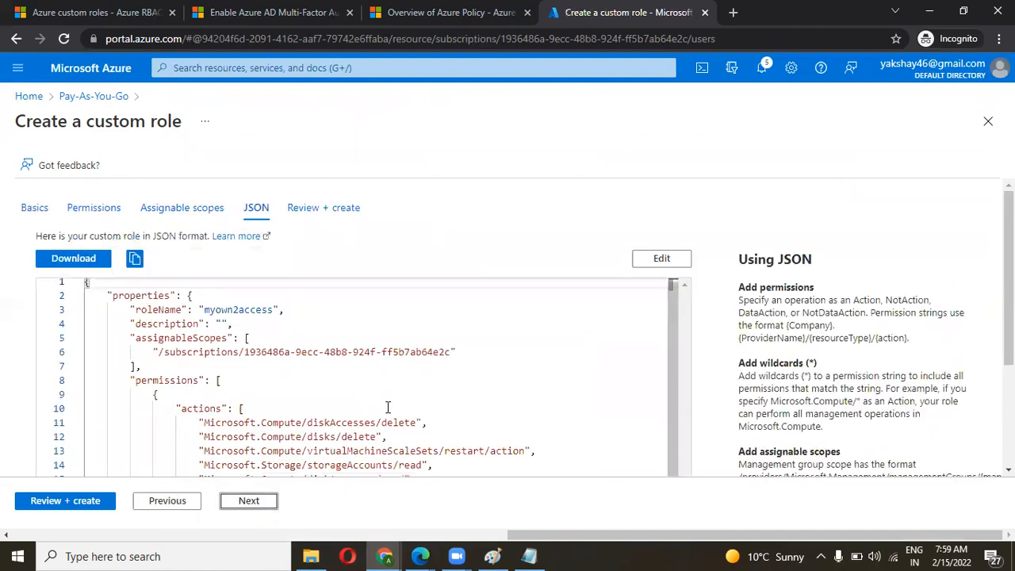
pyautogui.scroll(-1, 387, 407)
pyautogui.scroll(-1, 433, 394)
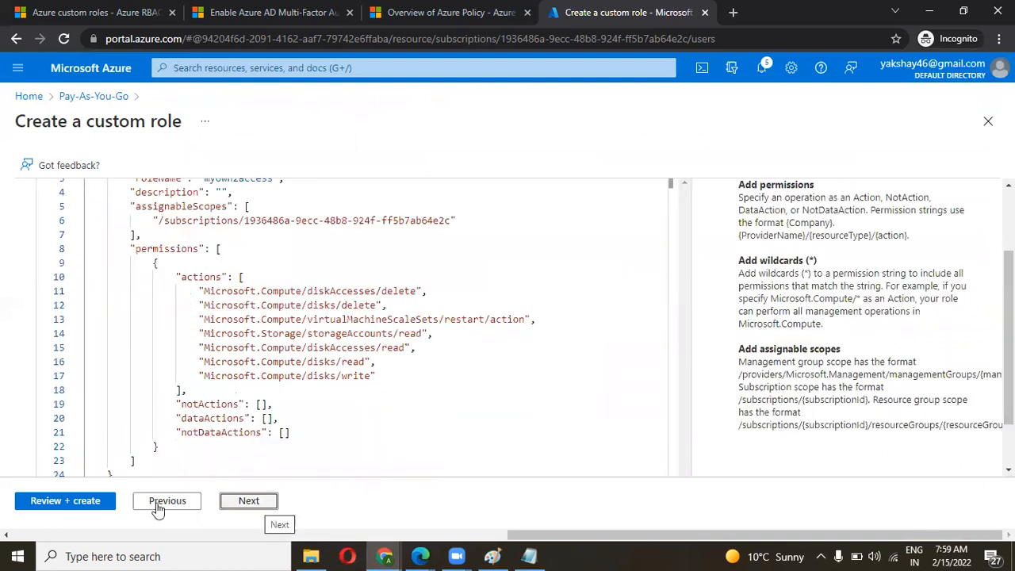
pyautogui.click(56, 502)
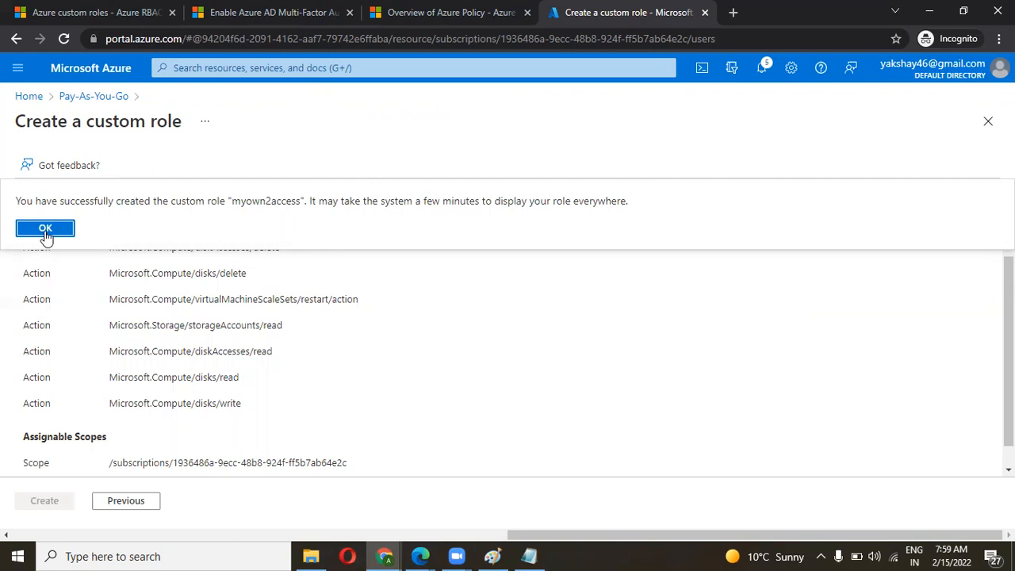
# Step: Dismiss the role-creation notice and pick myown2access for a new role assignment
pyautogui.click(45, 229)
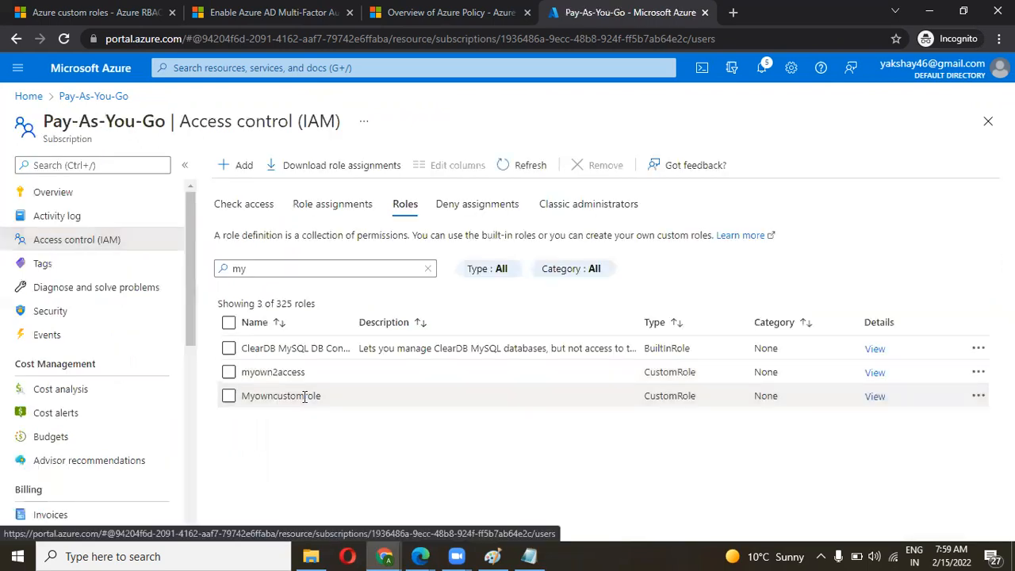
pyautogui.doubleClick(247, 374)
pyautogui.click(270, 452)
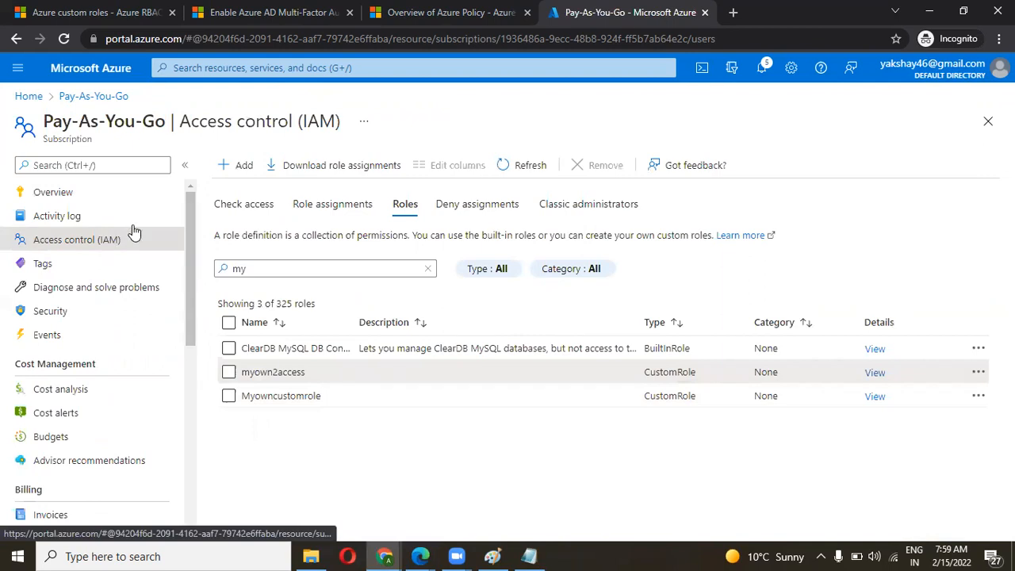
pyautogui.click(236, 168)
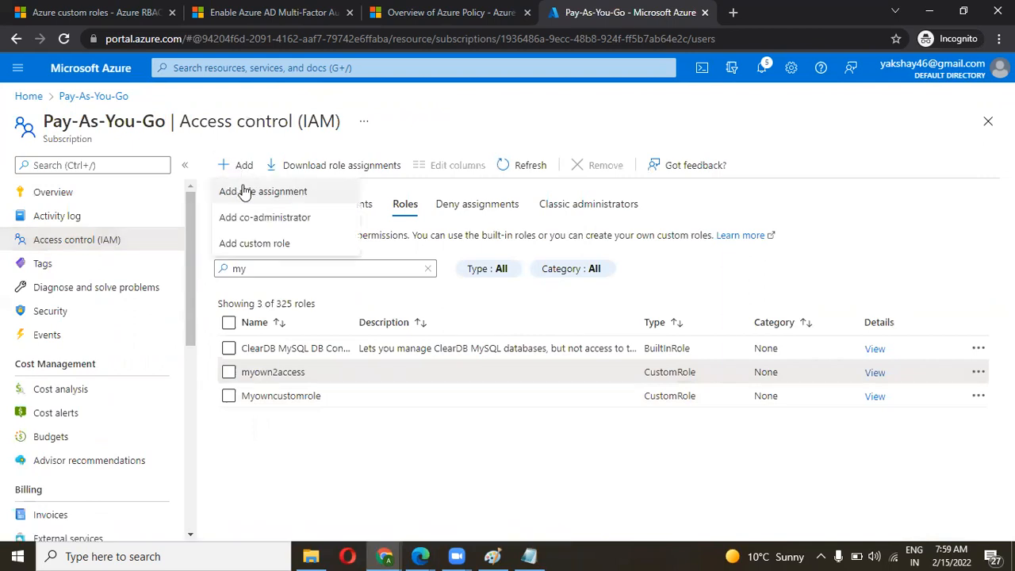
pyautogui.click(245, 192)
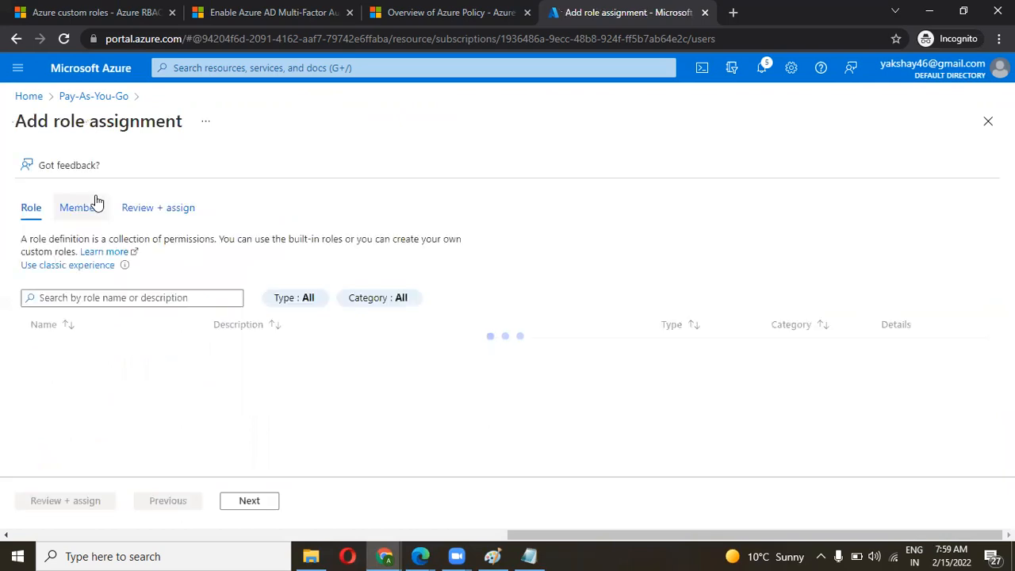
pyautogui.click(75, 298)
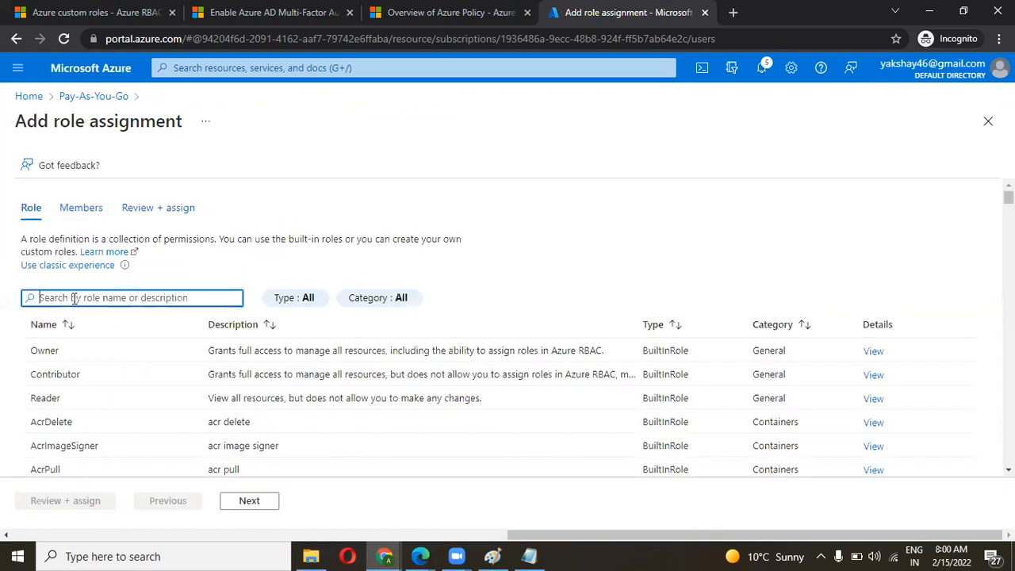
pyautogui.write('myow')
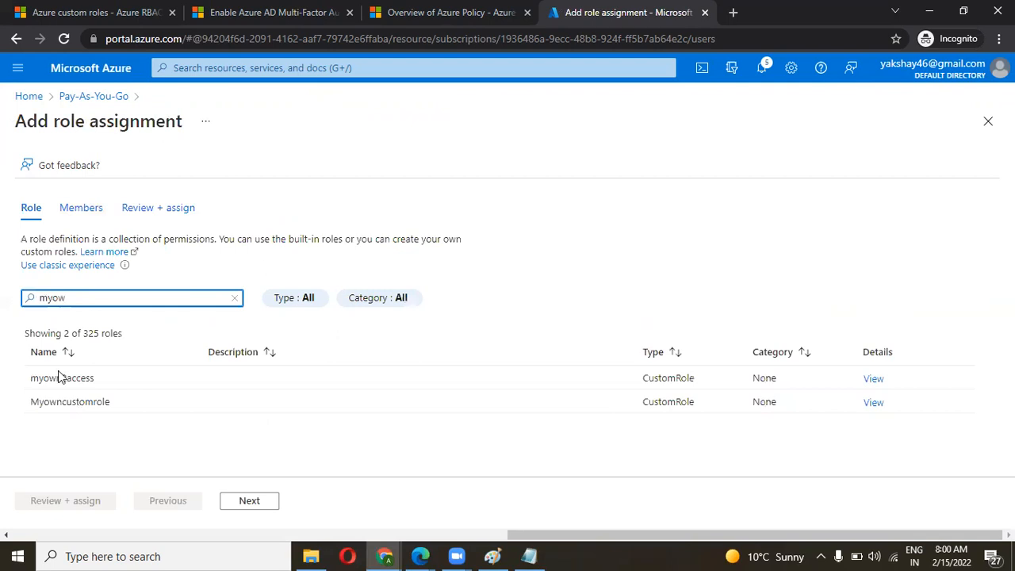
pyautogui.click(74, 383)
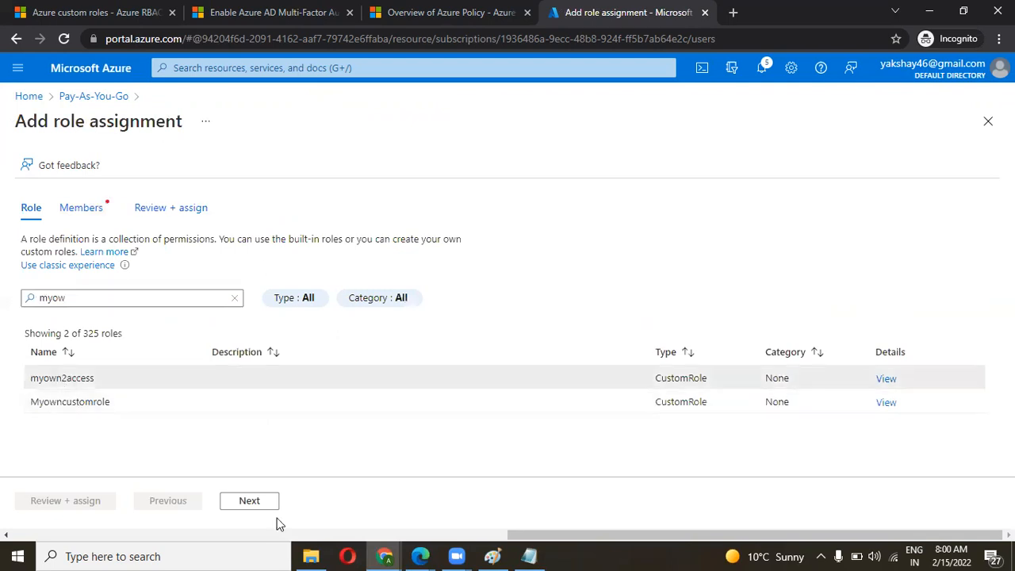
# Step: Add the test user as the member and create the myown2access assignment
pyautogui.click(177, 330)
pyautogui.click(849, 207)
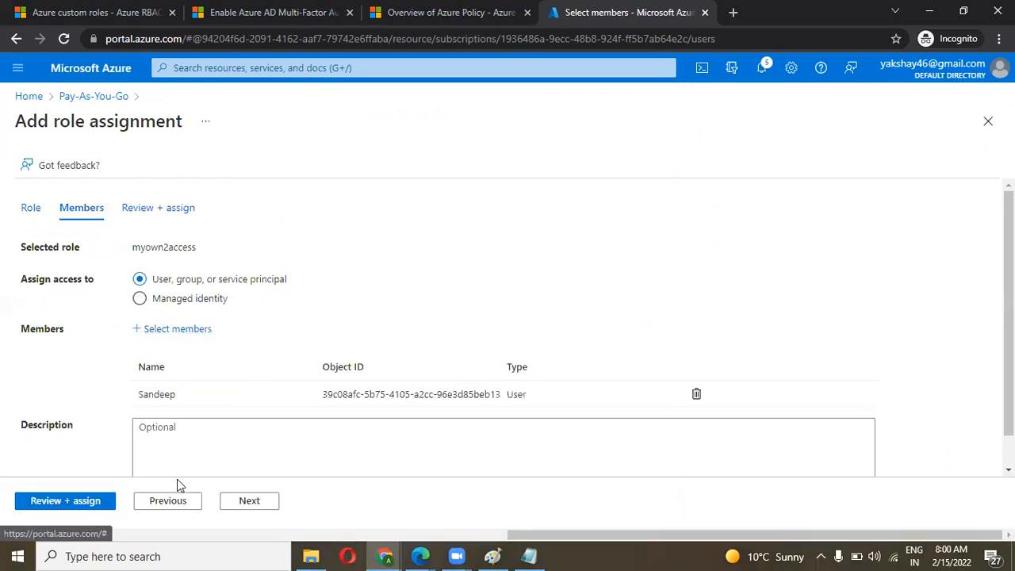
pyautogui.click(249, 504)
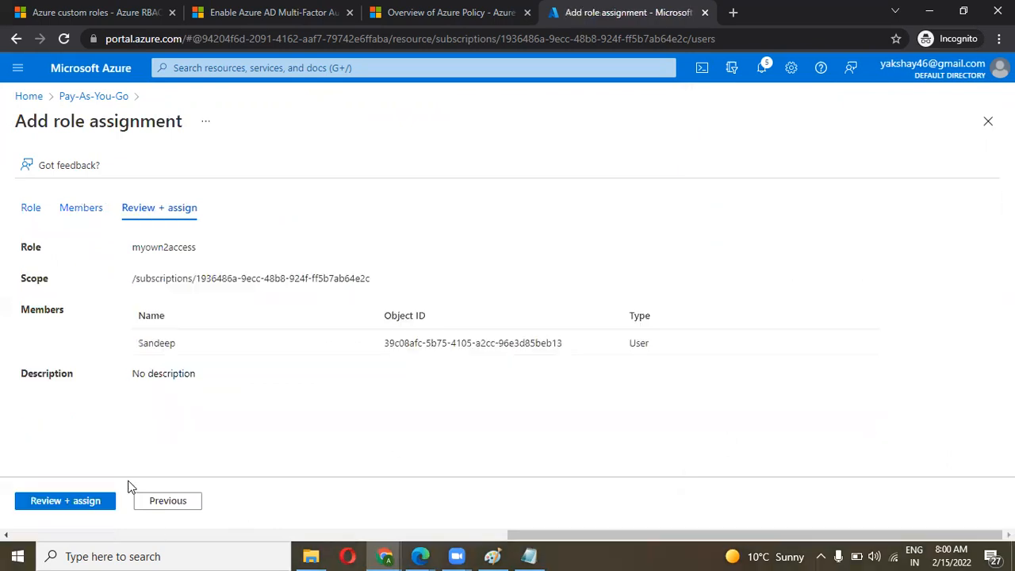
pyautogui.click(105, 506)
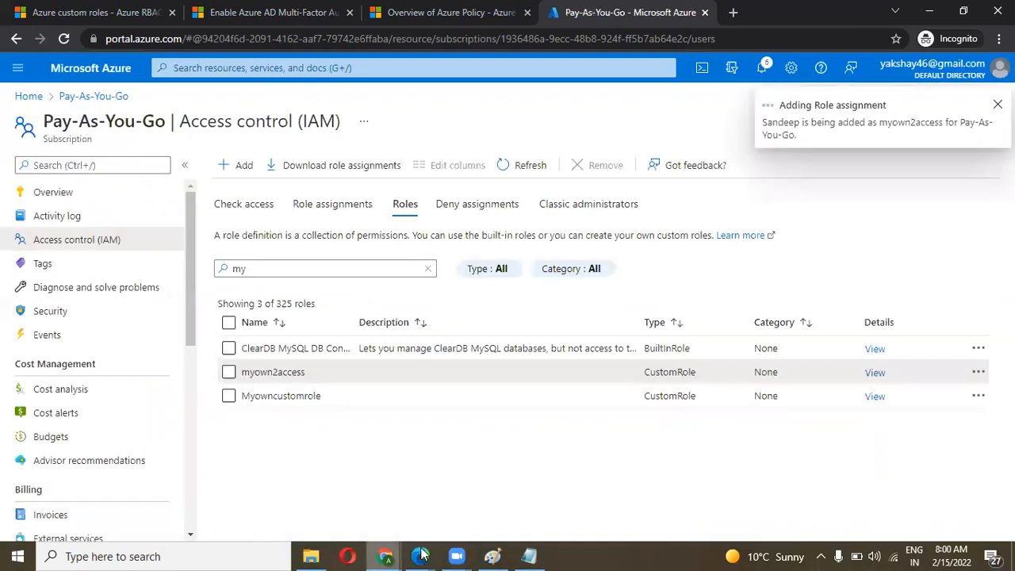
pyautogui.moveTo(421, 554)
pyautogui.click(376, 485)
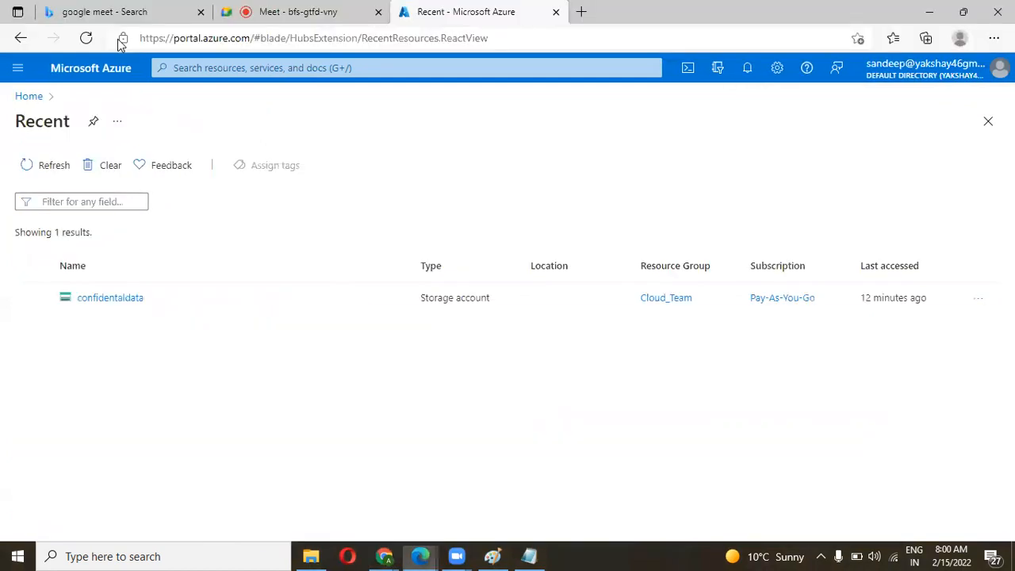
pyautogui.click(87, 38)
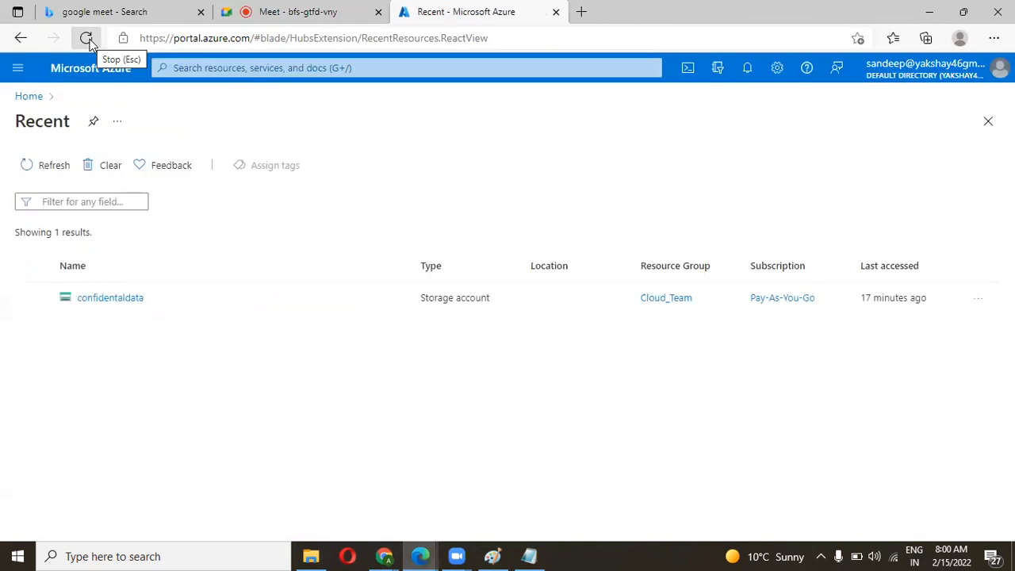
pyautogui.click(88, 40)
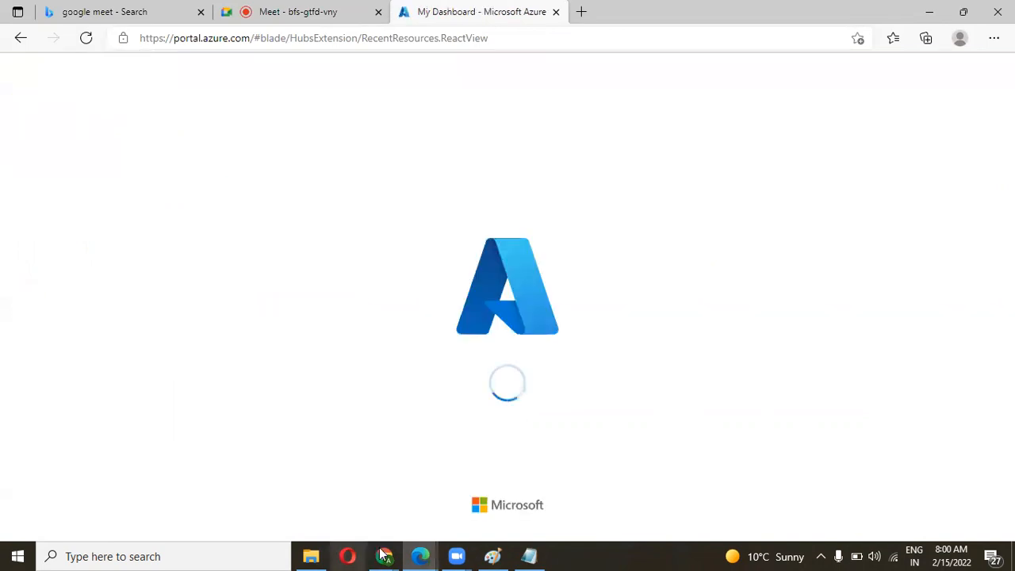
pyautogui.moveTo(384, 556)
pyautogui.click(423, 489)
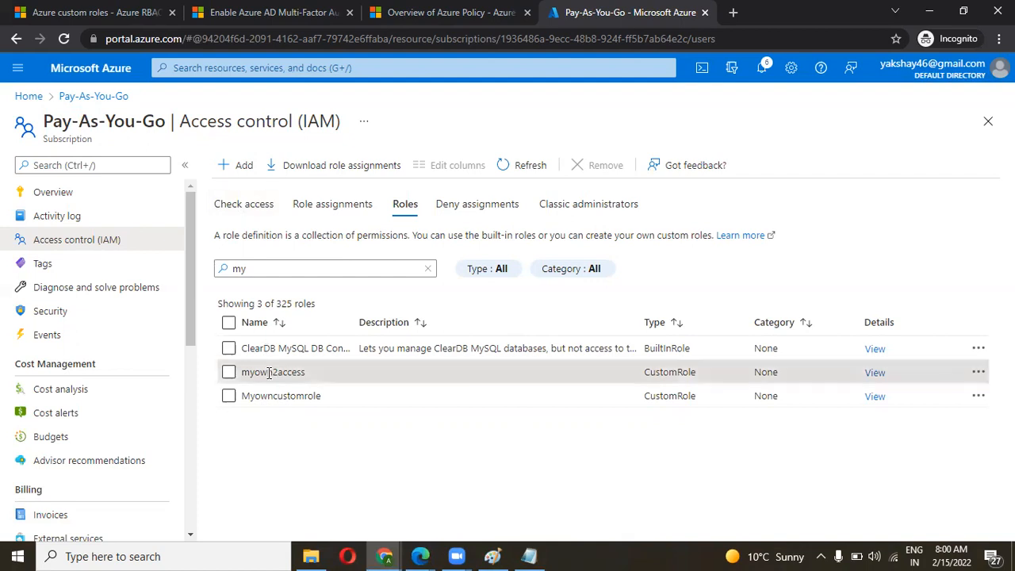
# Step: Check the user's myown2access assignment and its seven permissions, then return to the user's browser
pyautogui.click(318, 204)
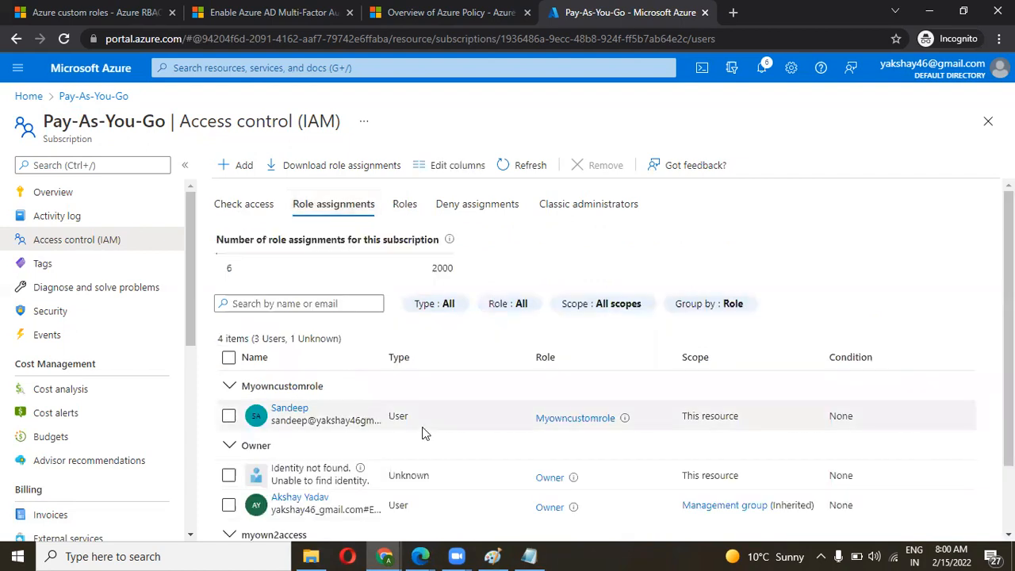
pyautogui.scroll(-2, 423, 432)
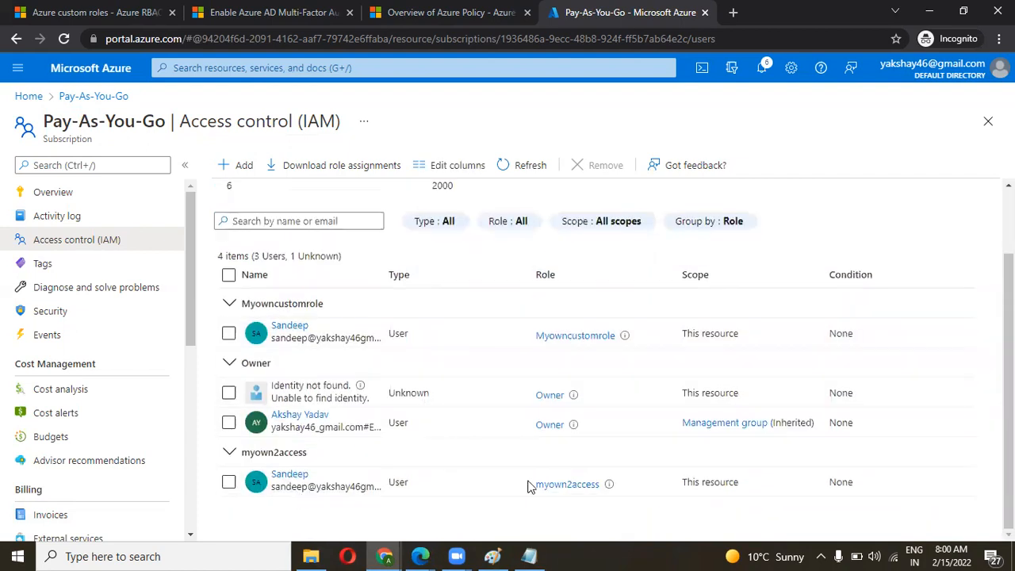
pyautogui.click(585, 487)
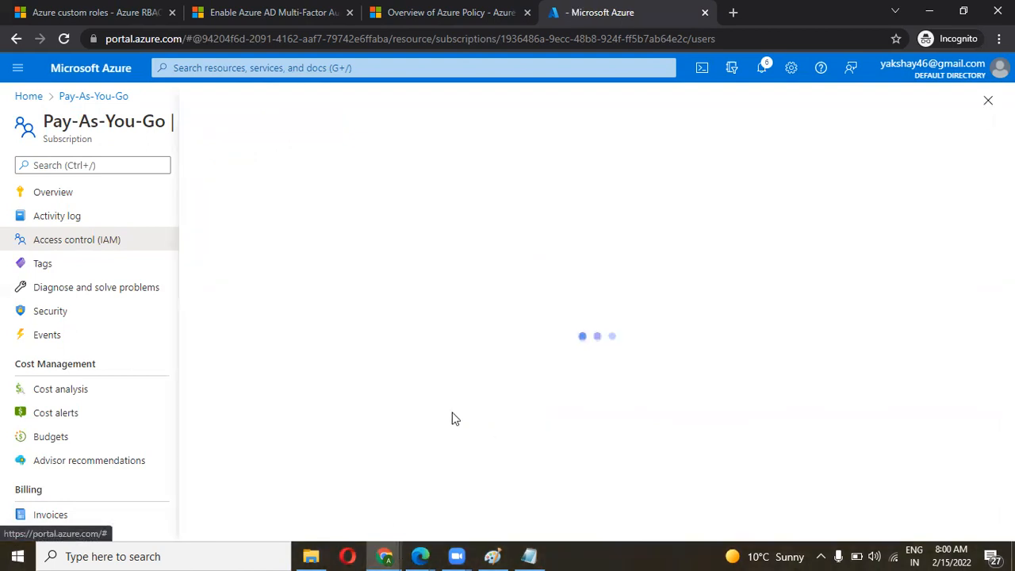
pyautogui.scroll(-1, 452, 419)
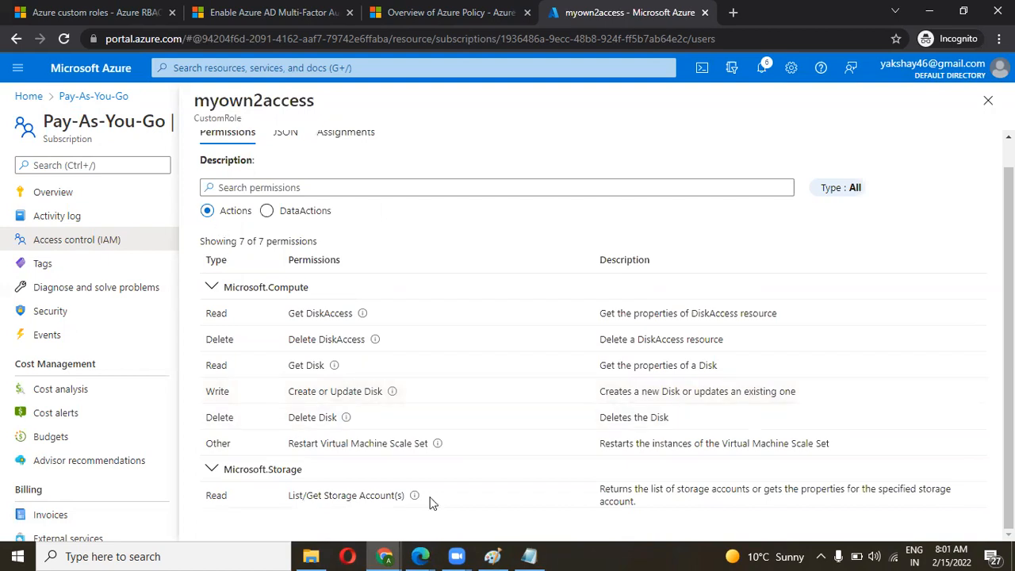
pyautogui.click(420, 556)
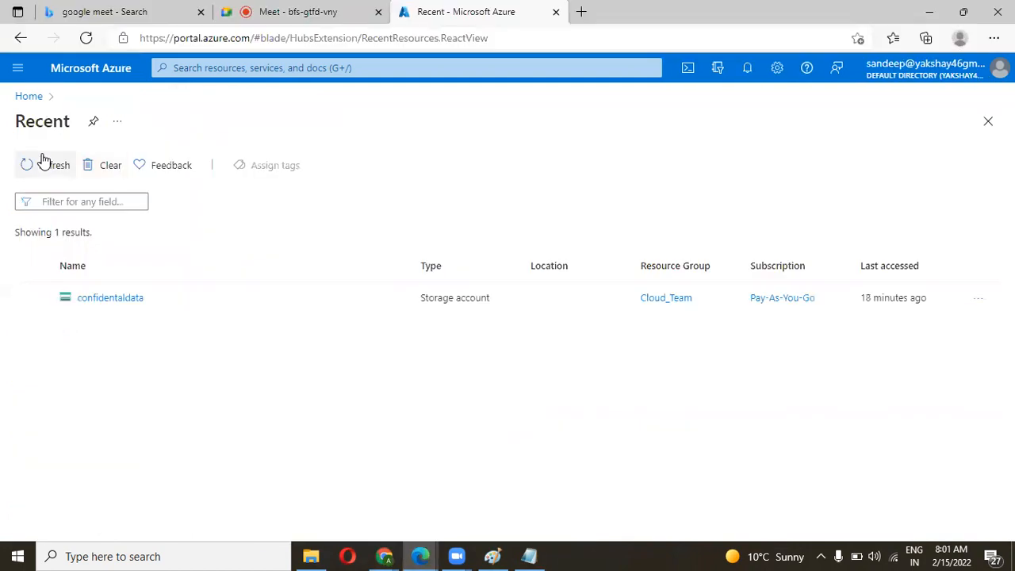
# Step: Open the user's All resources, then highlight the role's Delete/Get DiskAccess, Create or Update Disk and Restart VMSS permissions
pyautogui.click(26, 96)
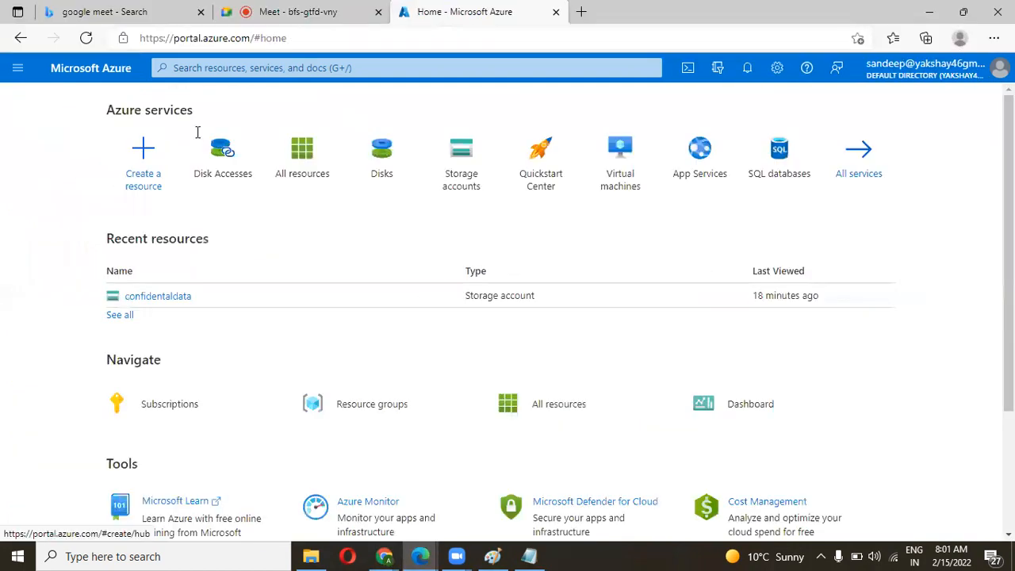
pyautogui.click(311, 149)
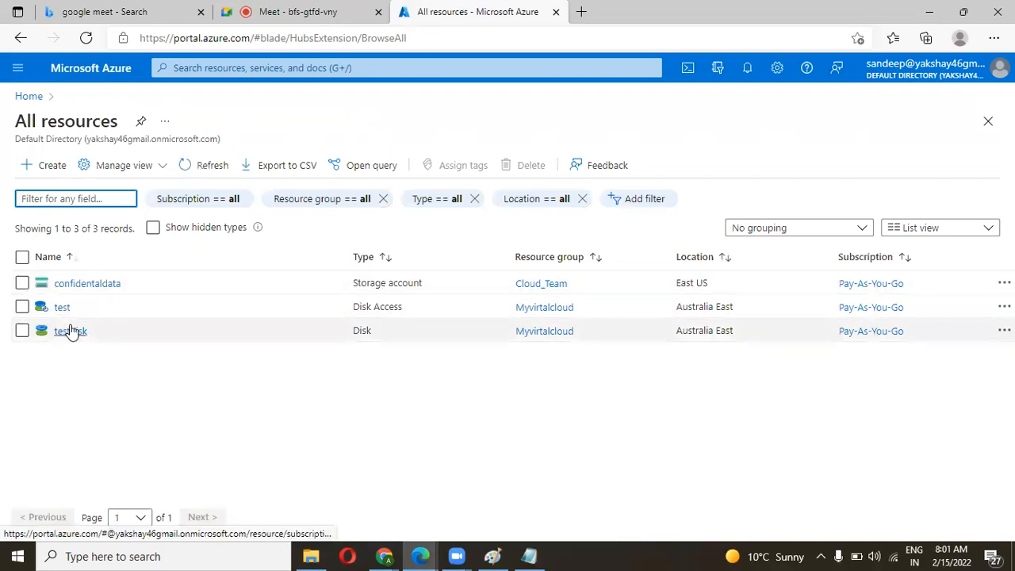
pyautogui.click(384, 556)
pyautogui.click(424, 504)
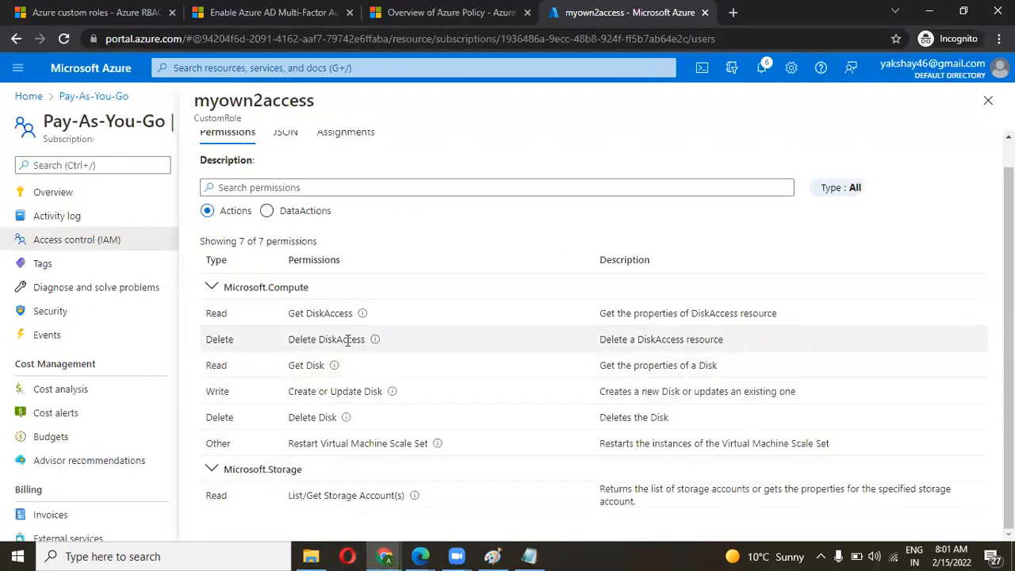
pyautogui.moveTo(348, 340); pyautogui.dragTo(289, 340)
pyautogui.moveTo(339, 314); pyautogui.dragTo(294, 317)
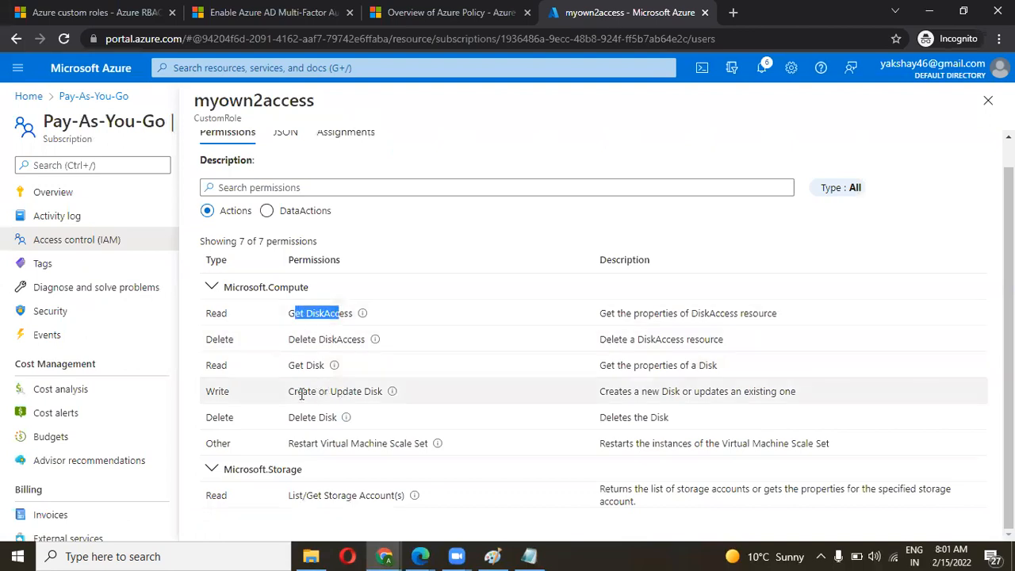
pyautogui.moveTo(301, 394); pyautogui.dragTo(348, 391)
pyautogui.click(347, 392)
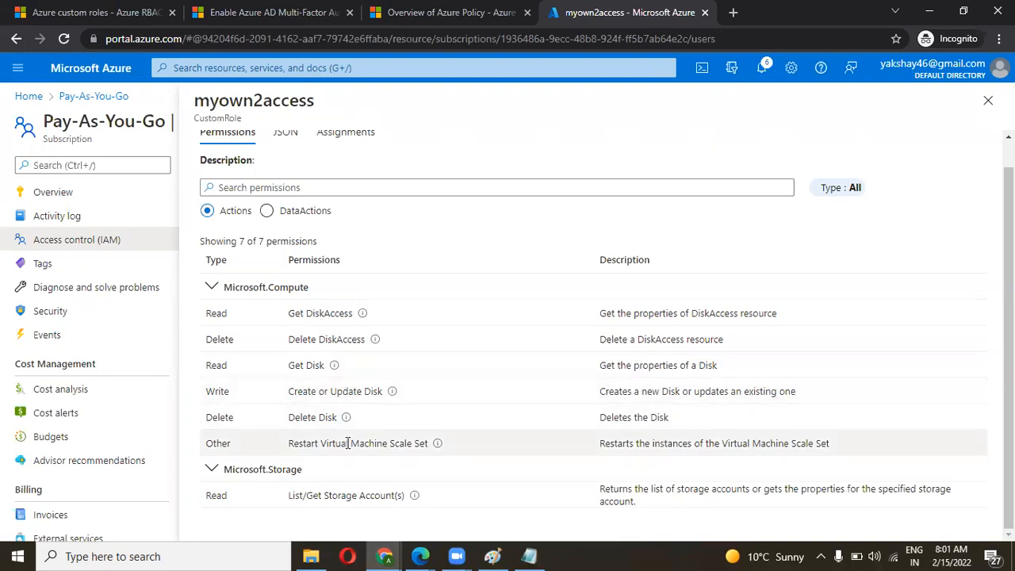
pyautogui.moveTo(374, 443); pyautogui.dragTo(311, 443)
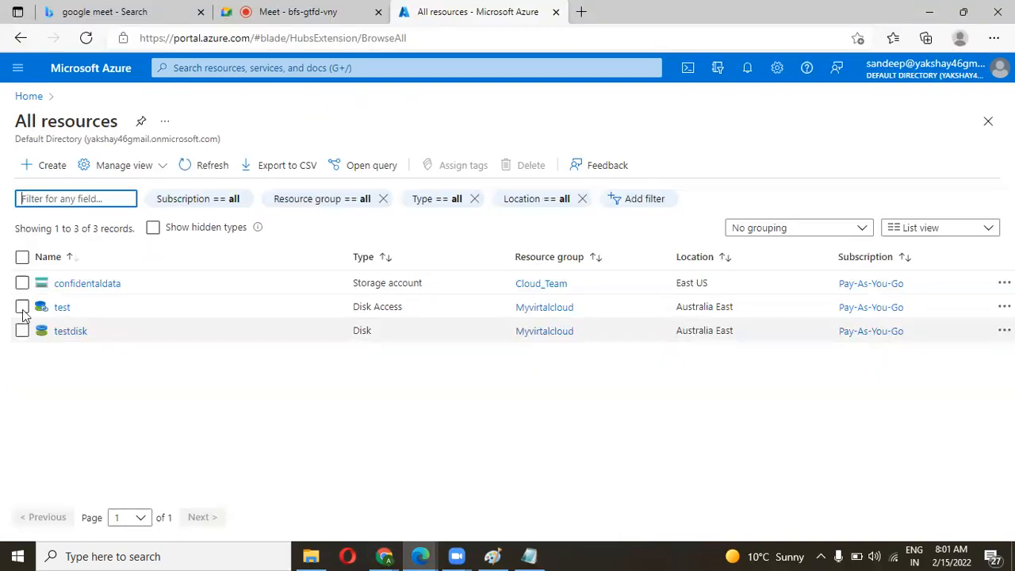
# Step: Delete the test Disk Access resource, confirming with 'yes'
pyautogui.click(22, 307)
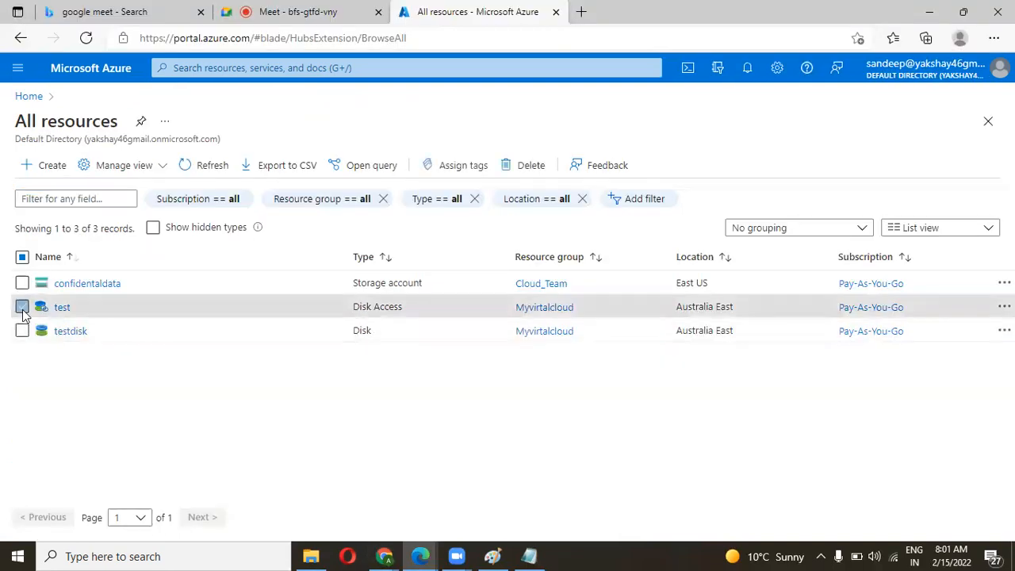
pyautogui.click(516, 167)
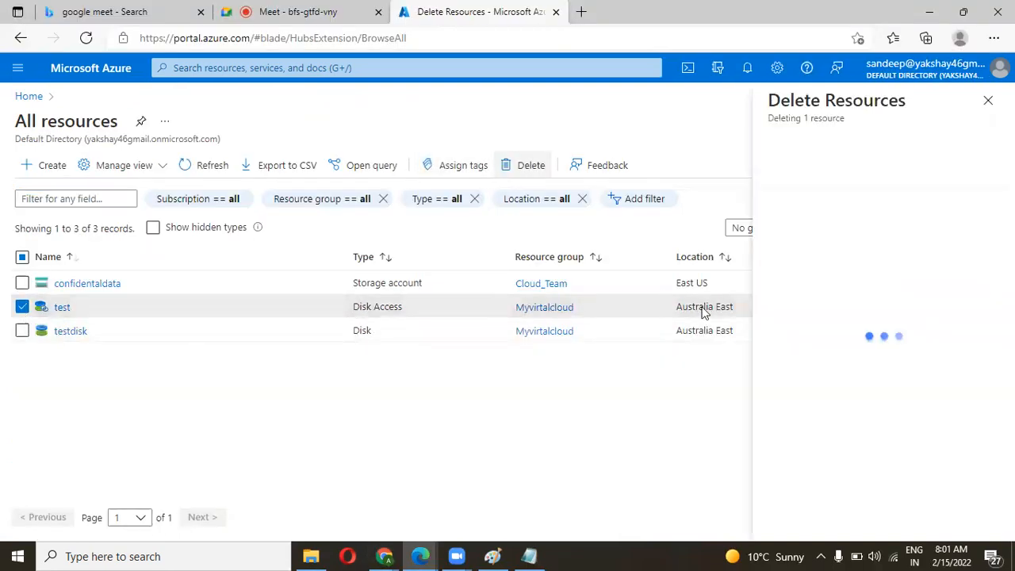
pyautogui.write('yes')
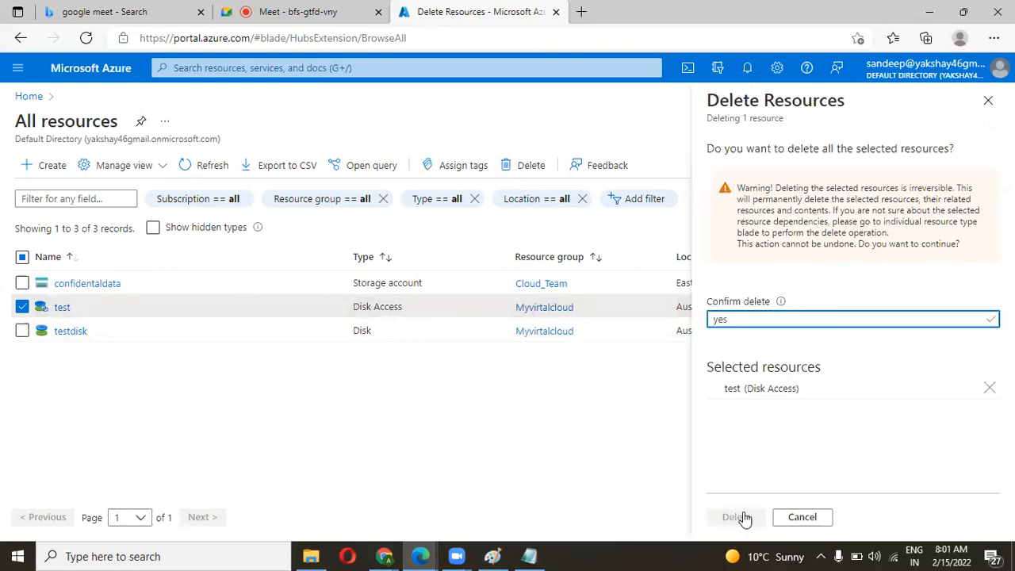
pyautogui.click(733, 517)
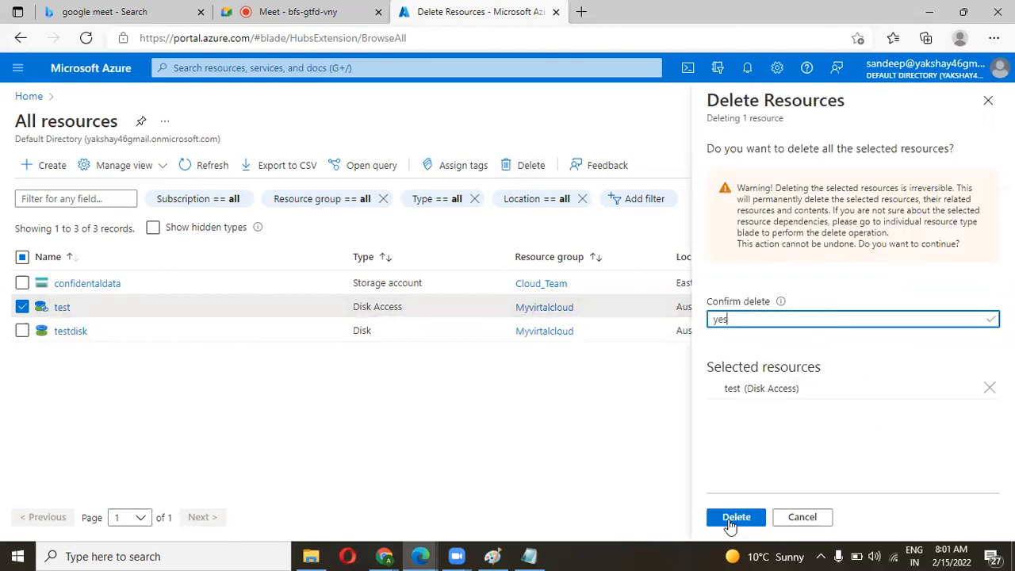
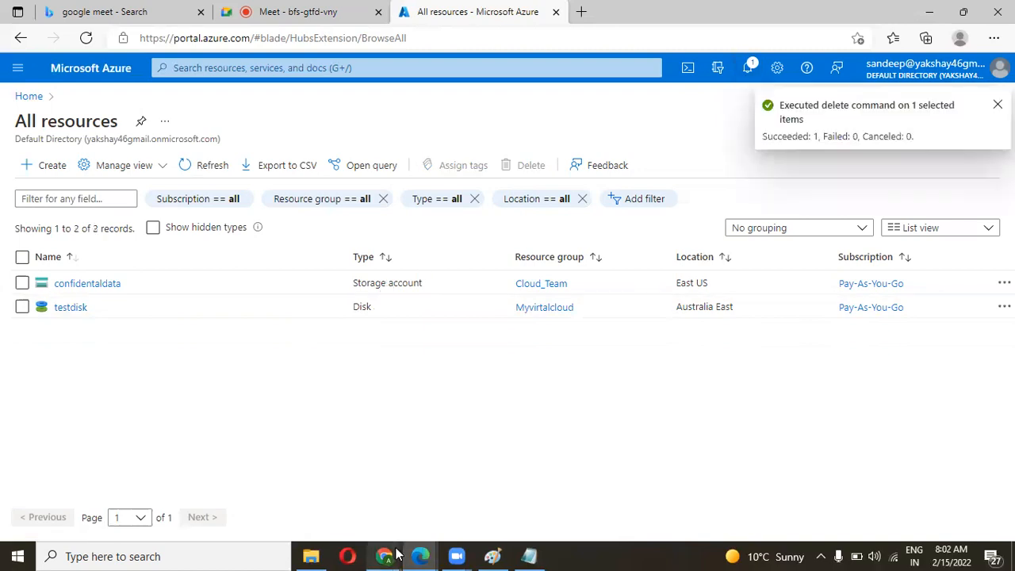
# Step: Delete the testdisk disk from All resources, confirming with 'yes'
pyautogui.moveTo(396, 553)
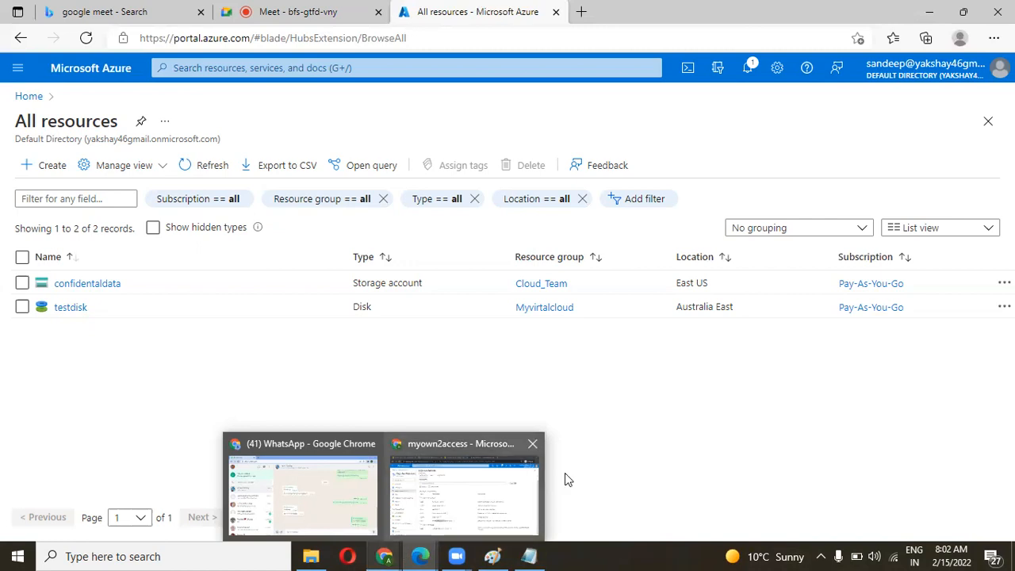
pyautogui.click(22, 307)
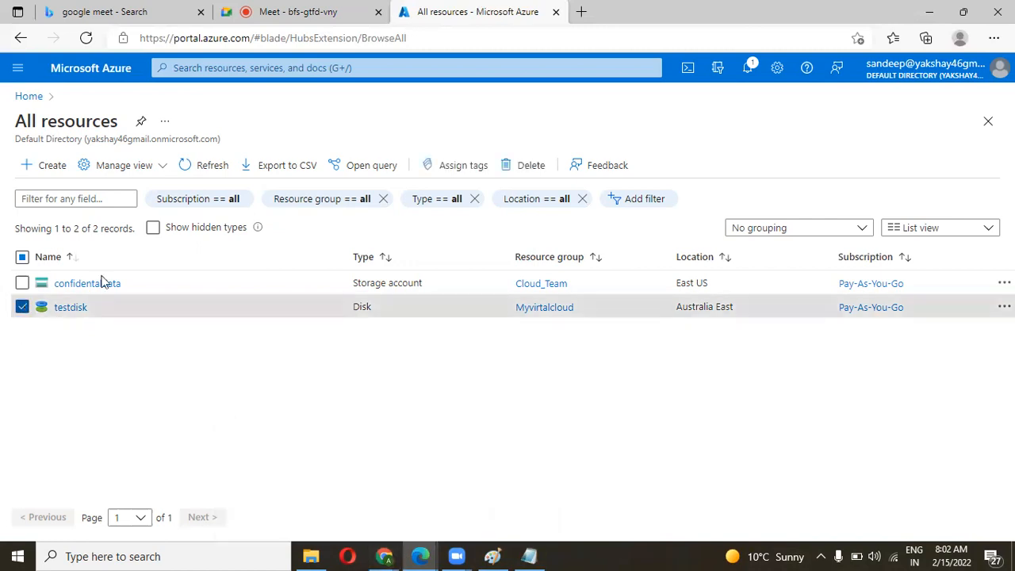
pyautogui.click(528, 164)
pyautogui.write('ye')
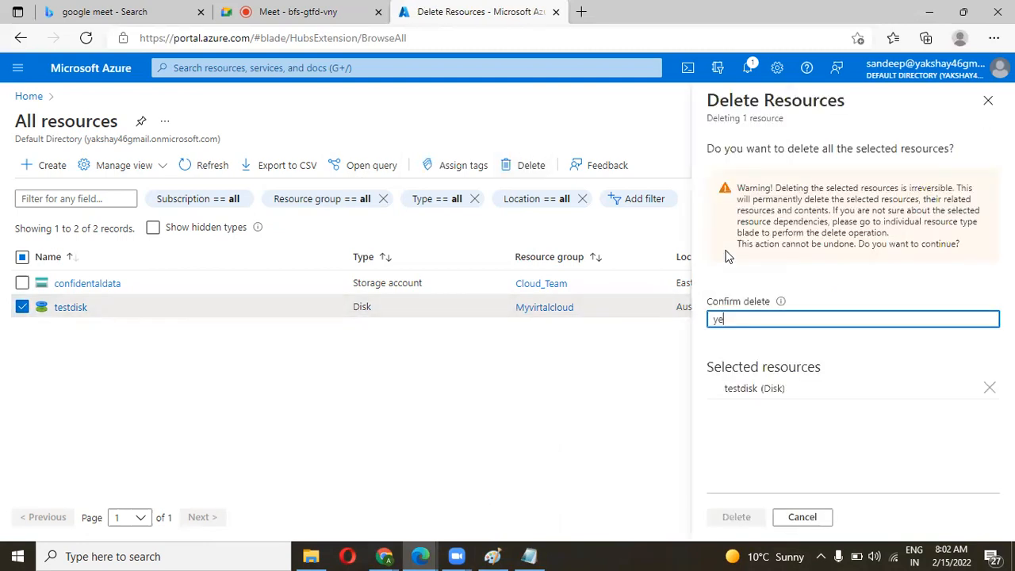
pyautogui.write('s')
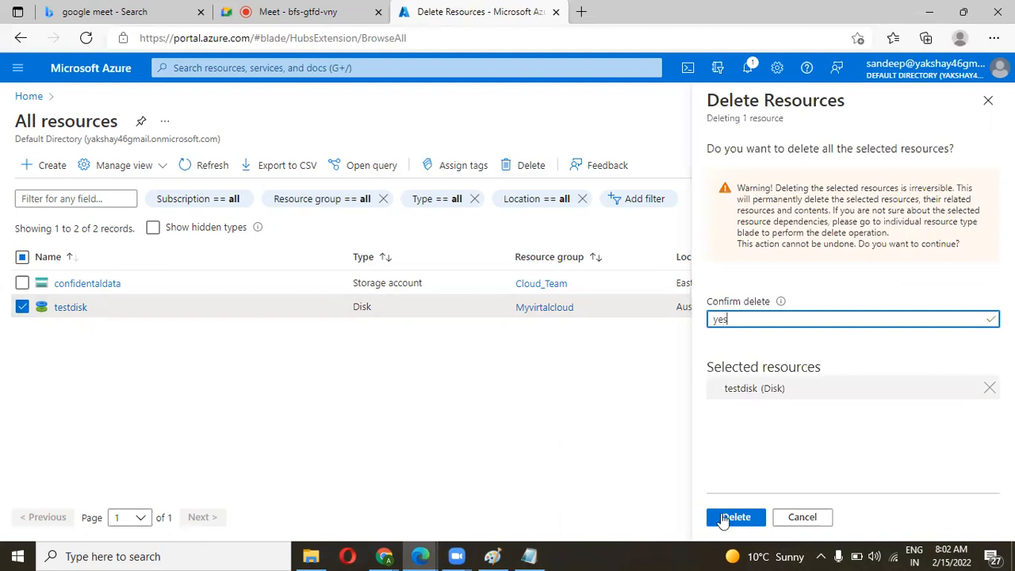
pyautogui.click(719, 523)
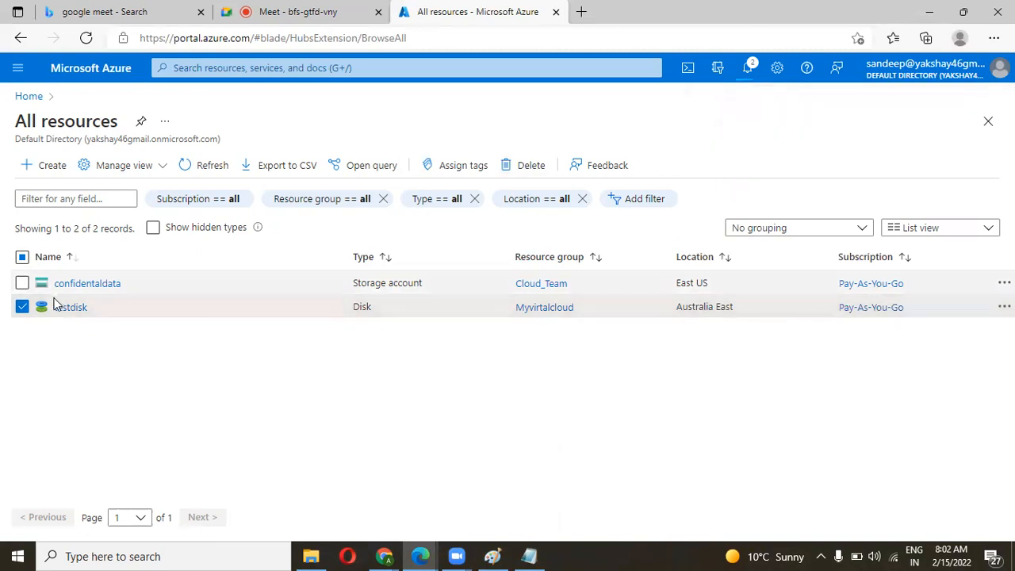
# Step: Try deleting confidentaldata with 'yes', get AuthorizationFailed, then switch to the admin window
pyautogui.click(22, 285)
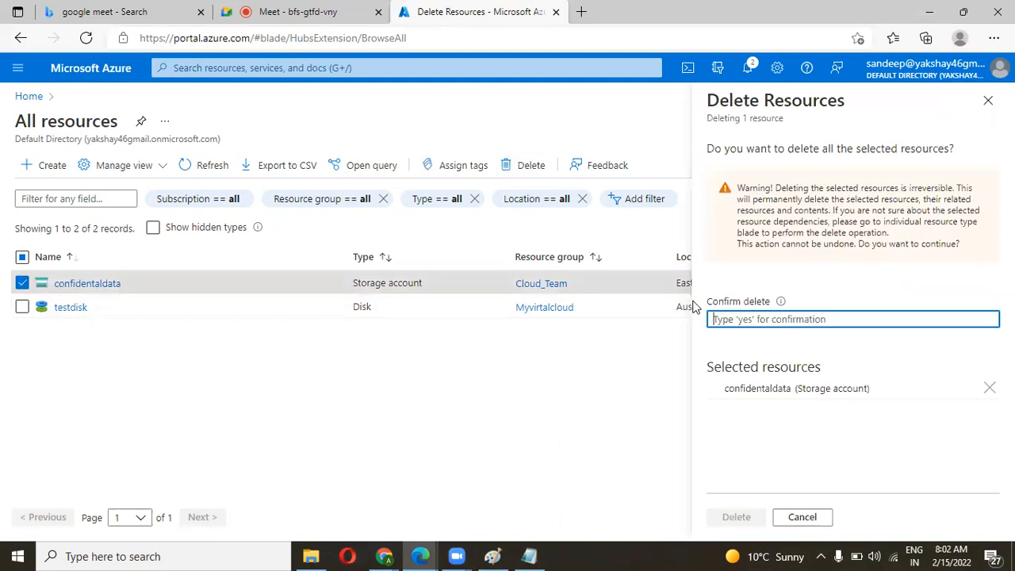
pyautogui.write('yes')
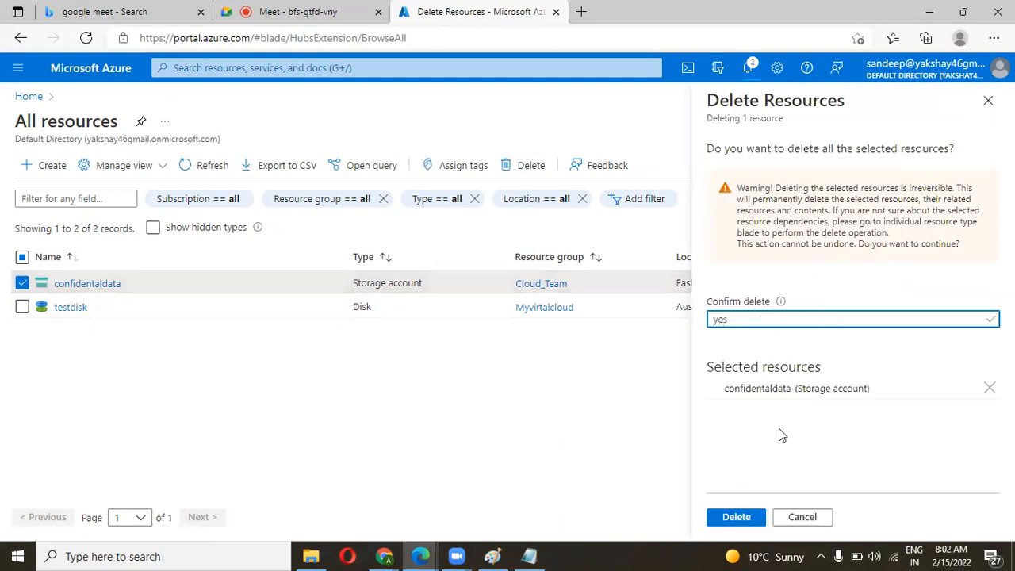
pyautogui.click(728, 533)
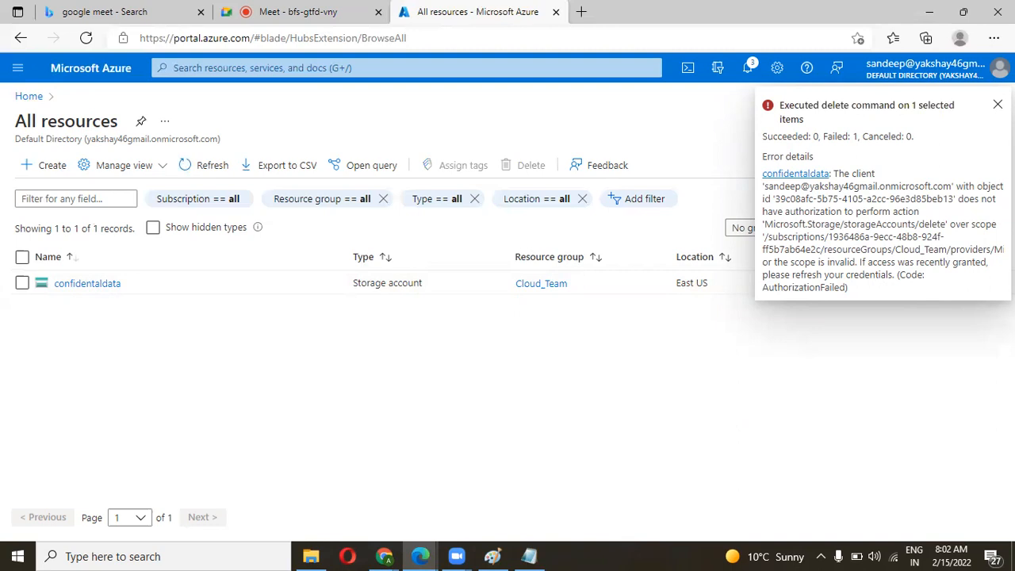
pyautogui.click(378, 551)
pyautogui.click(417, 511)
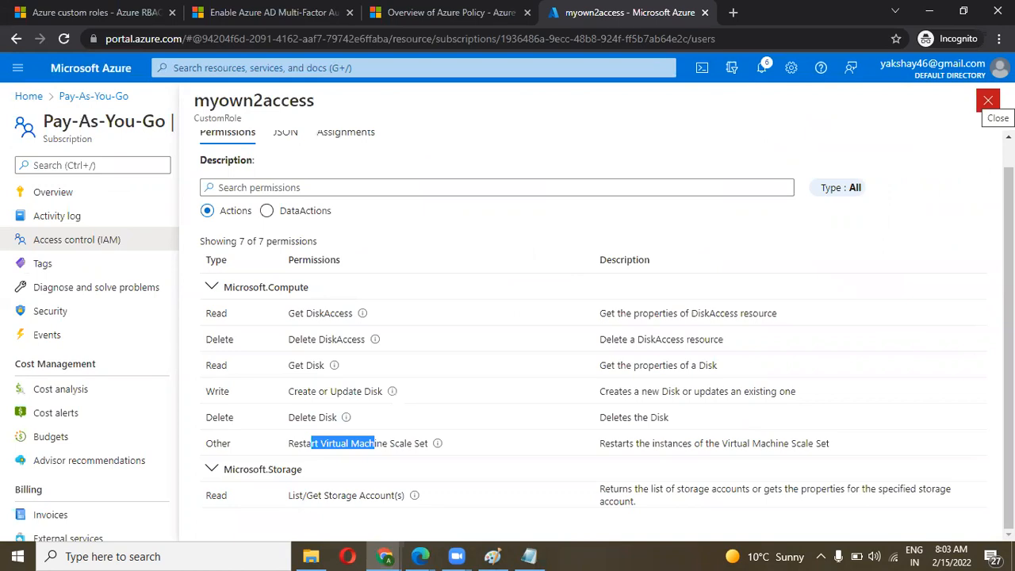
# Step: Close the myown2access role details and go from Home to All resources
pyautogui.click(988, 100)
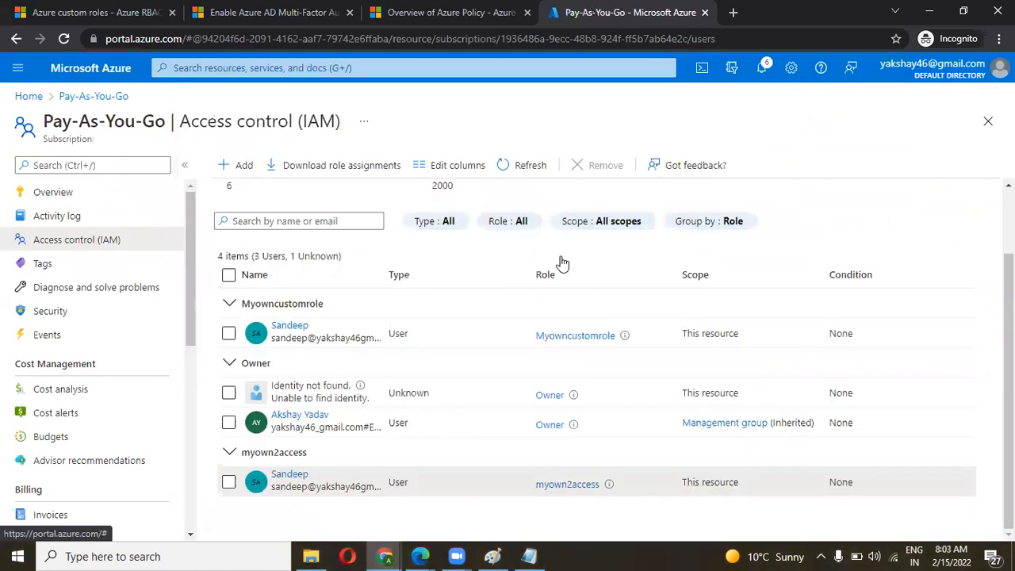
pyautogui.click(73, 101)
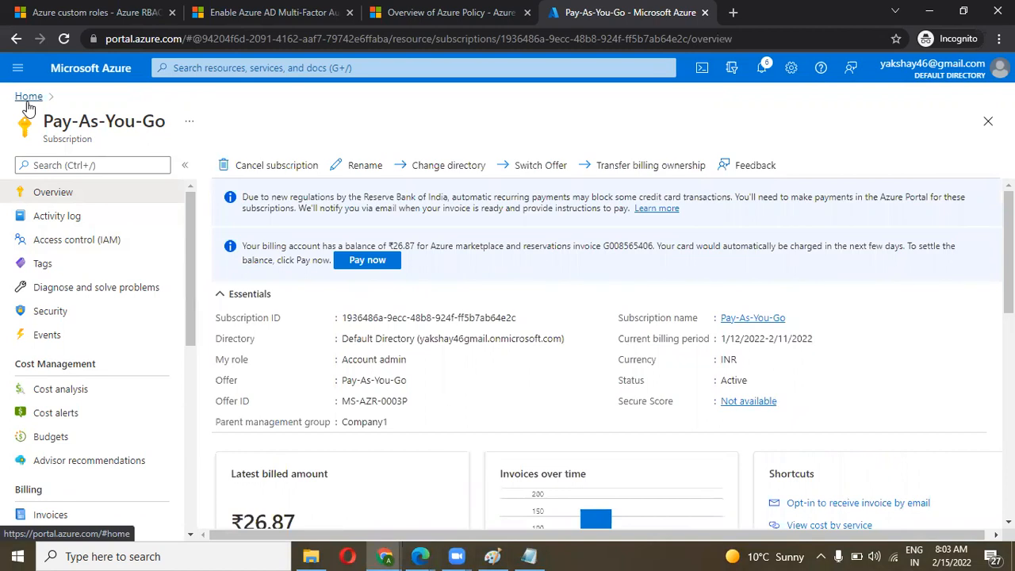
pyautogui.click(29, 97)
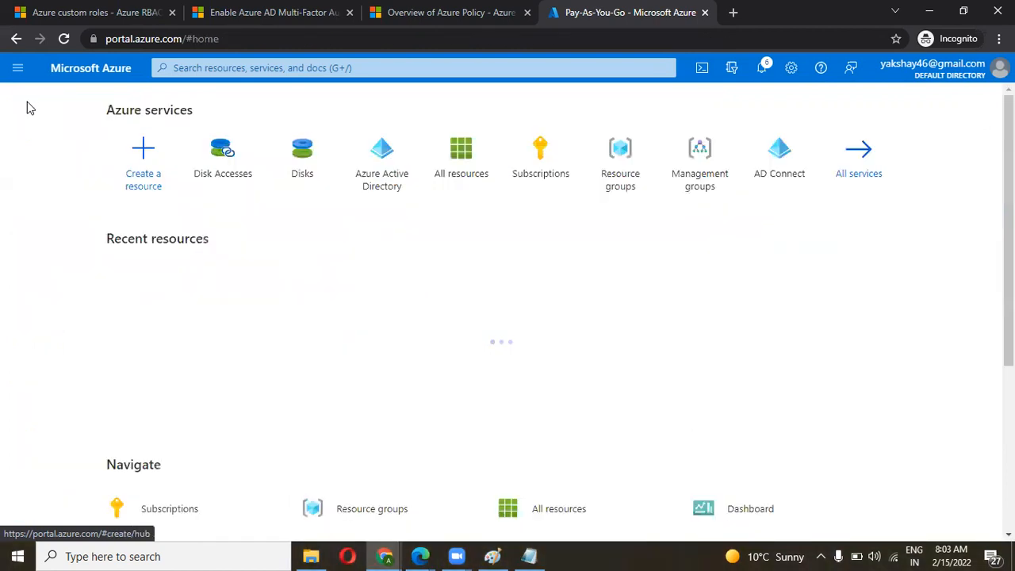
pyautogui.click(449, 181)
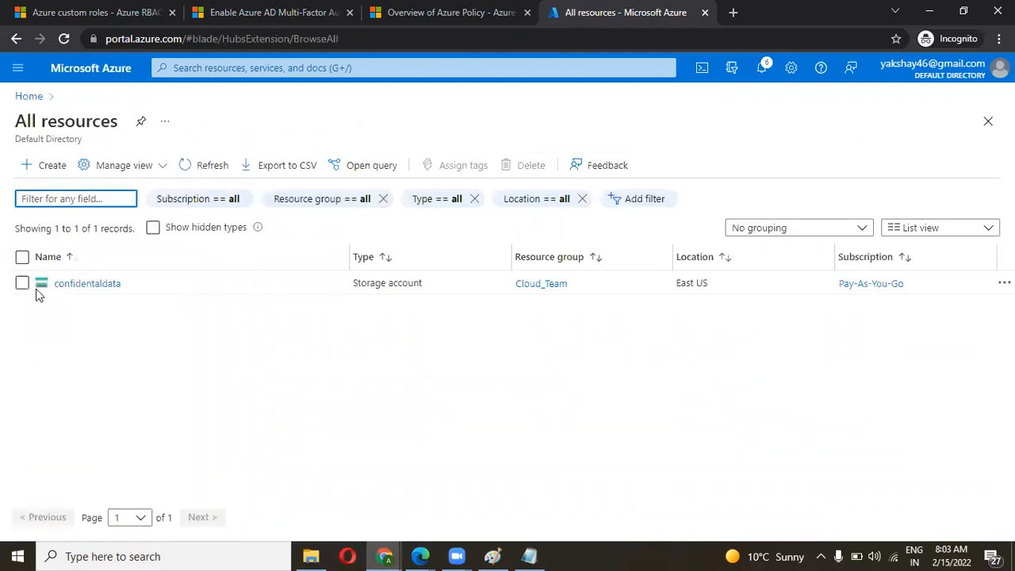
# Step: Delete the confidentaldata storage account, confirming with 'yes'
pyautogui.click(511, 169)
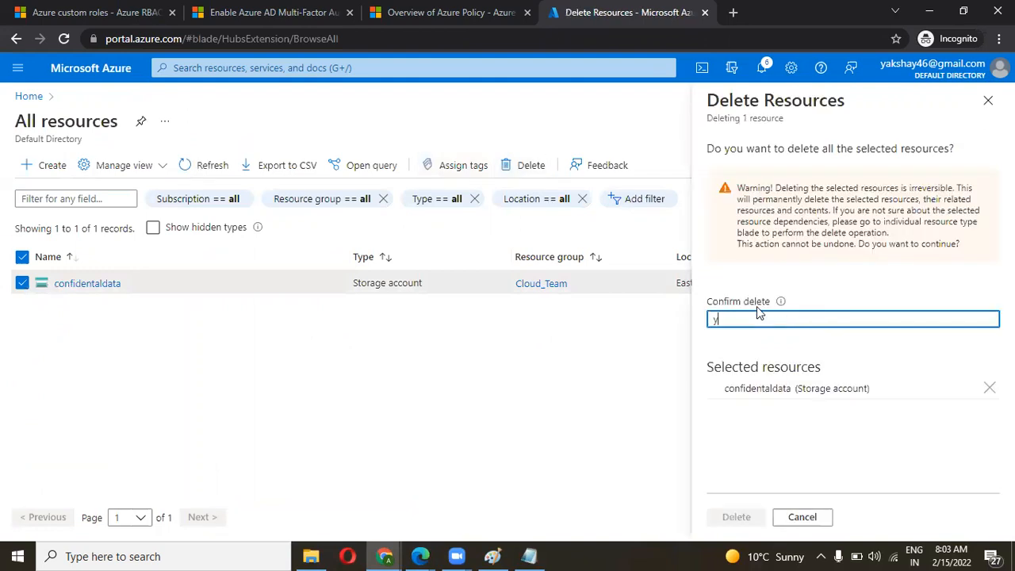
pyautogui.write('yes')
pyautogui.click(738, 517)
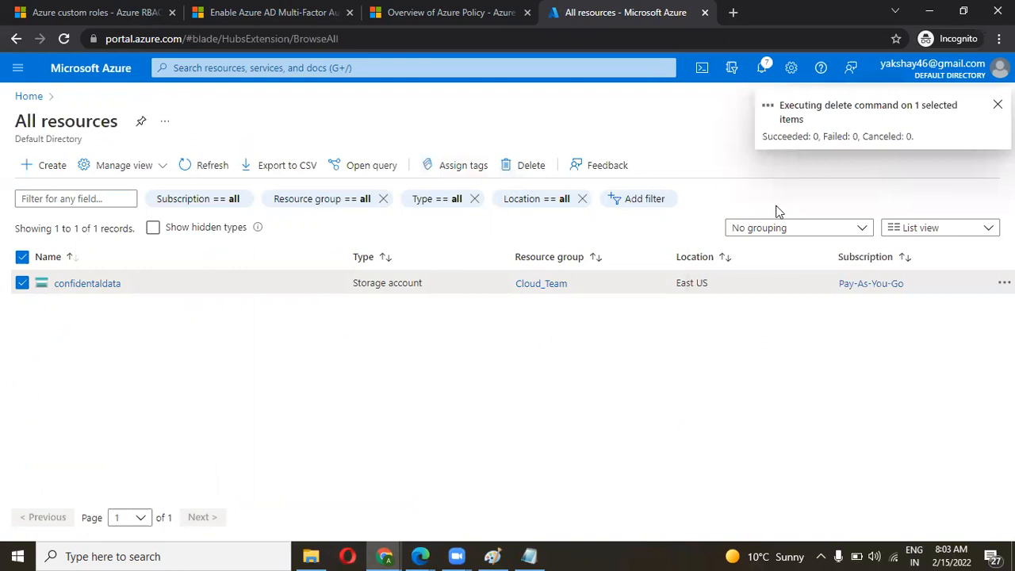